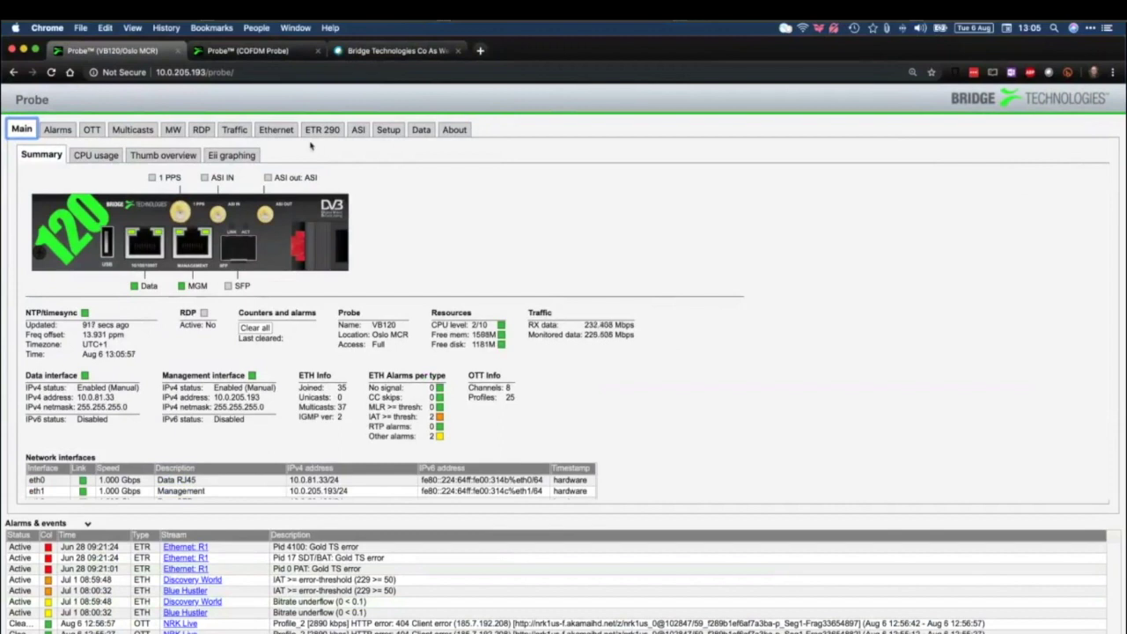
Check the VB120's About page and highlight installed version 5.5.0-4, then go to the Webex tab
click(251, 51)
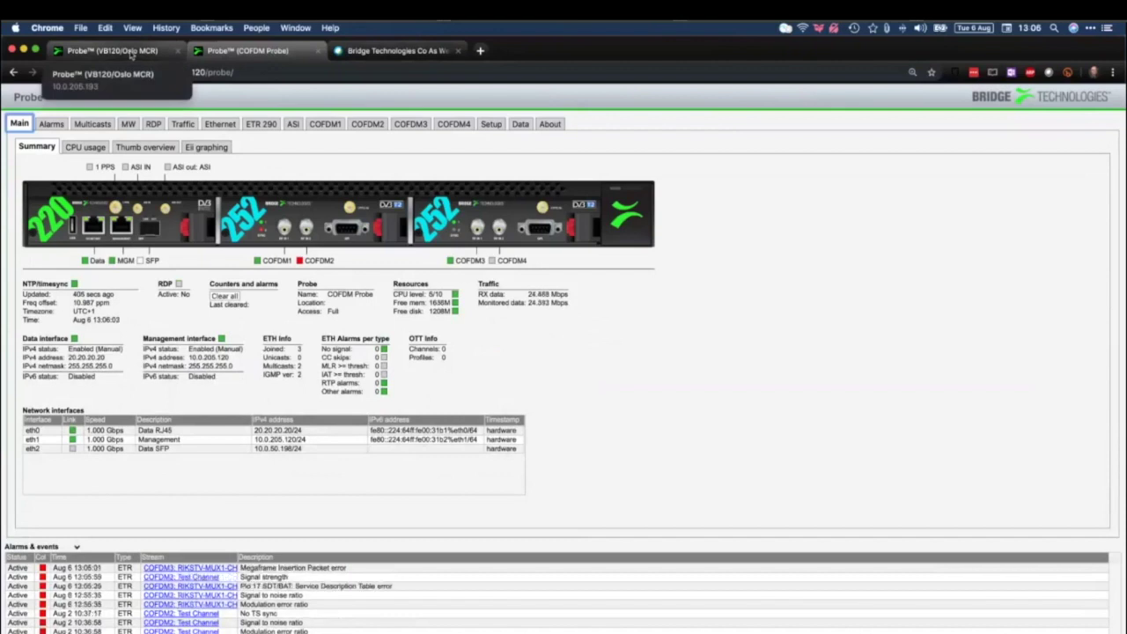
click(130, 53)
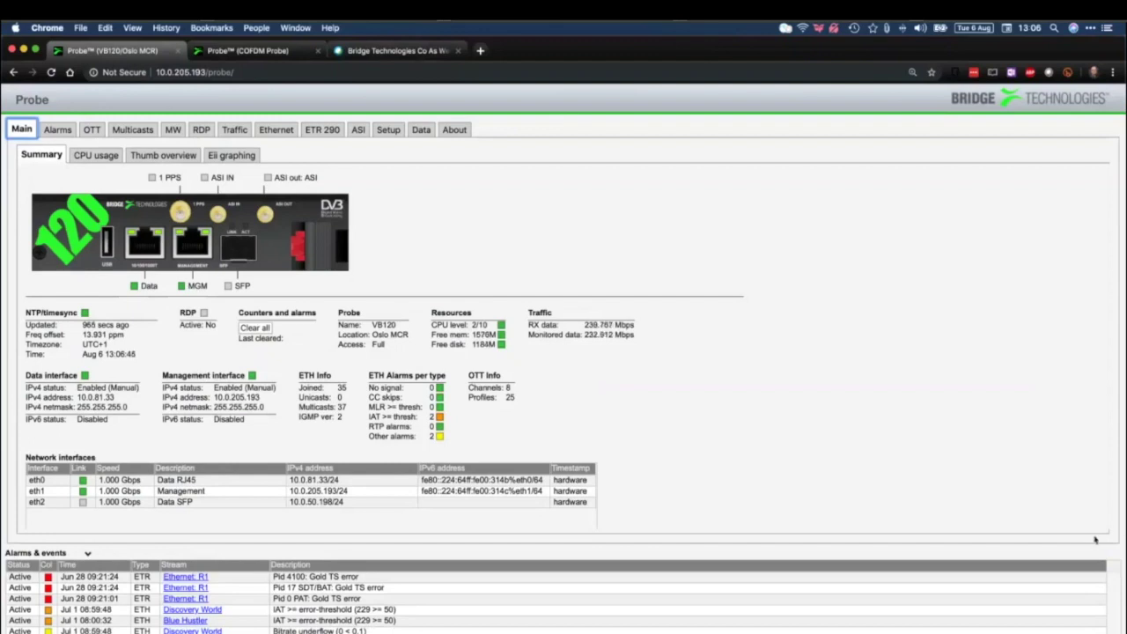
click(454, 131)
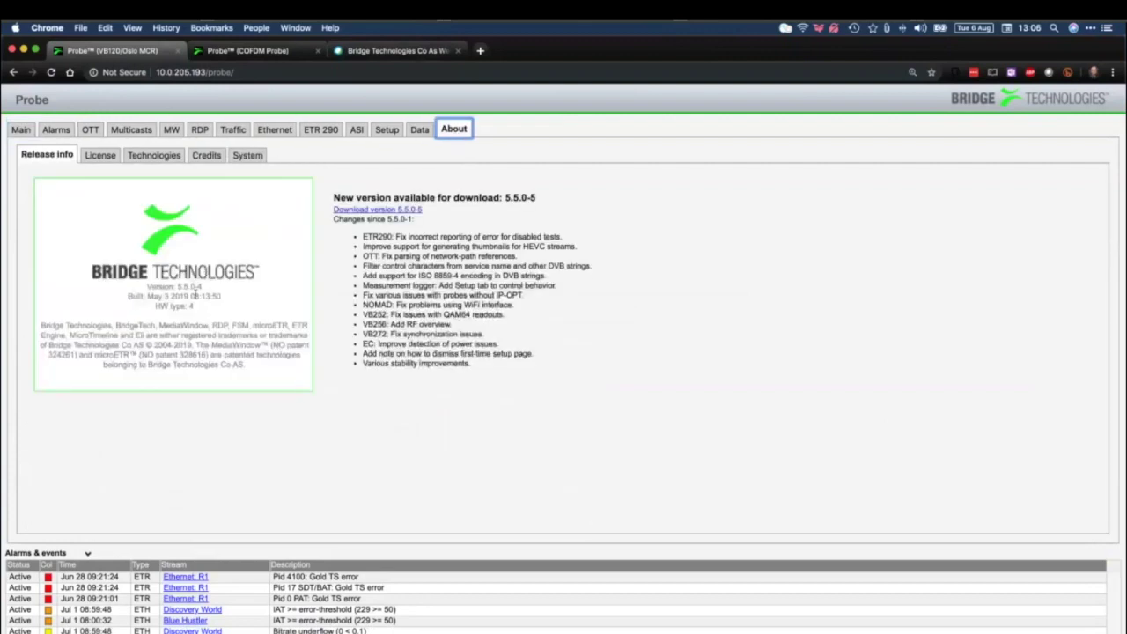
drag(205, 288, 176, 288)
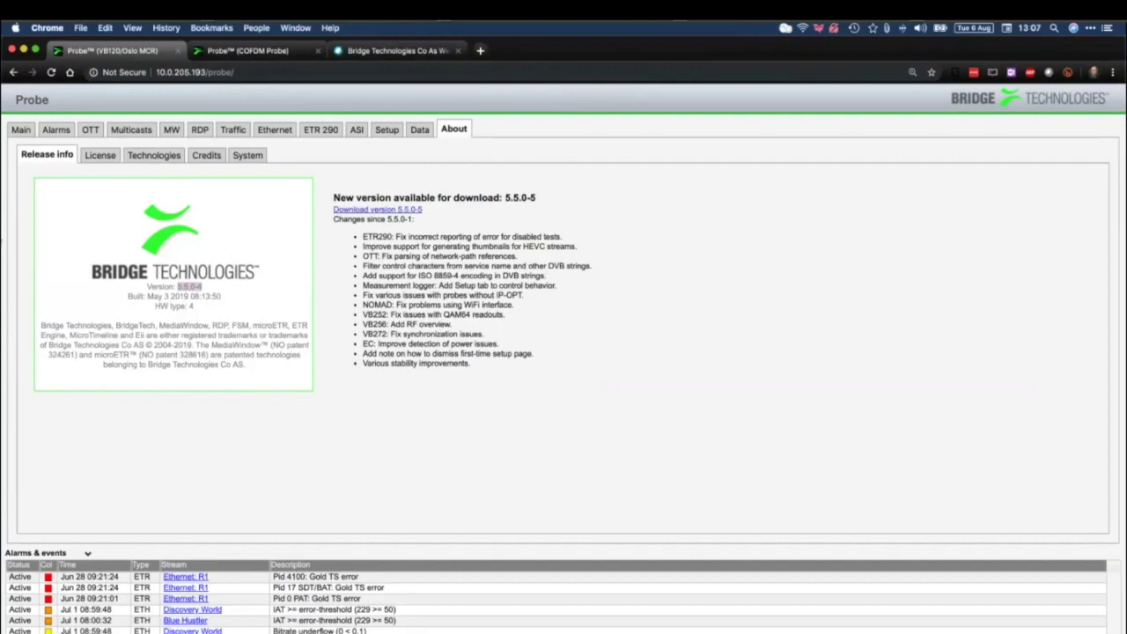
click(384, 51)
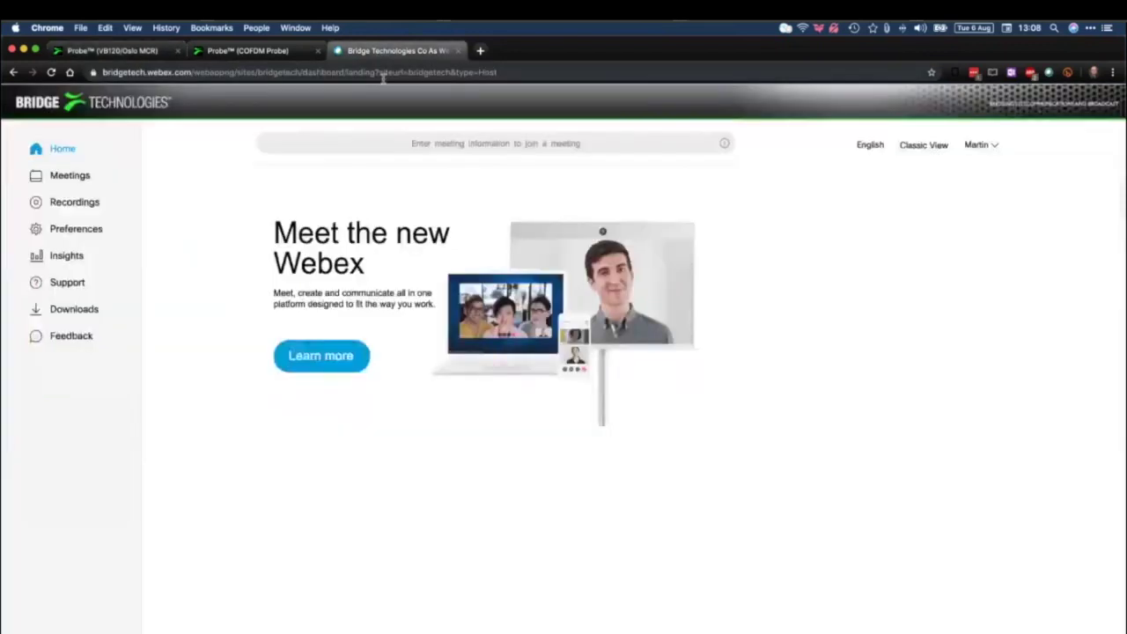
Open VBC Controller from its bookmark in a new tab and log in
click(480, 53)
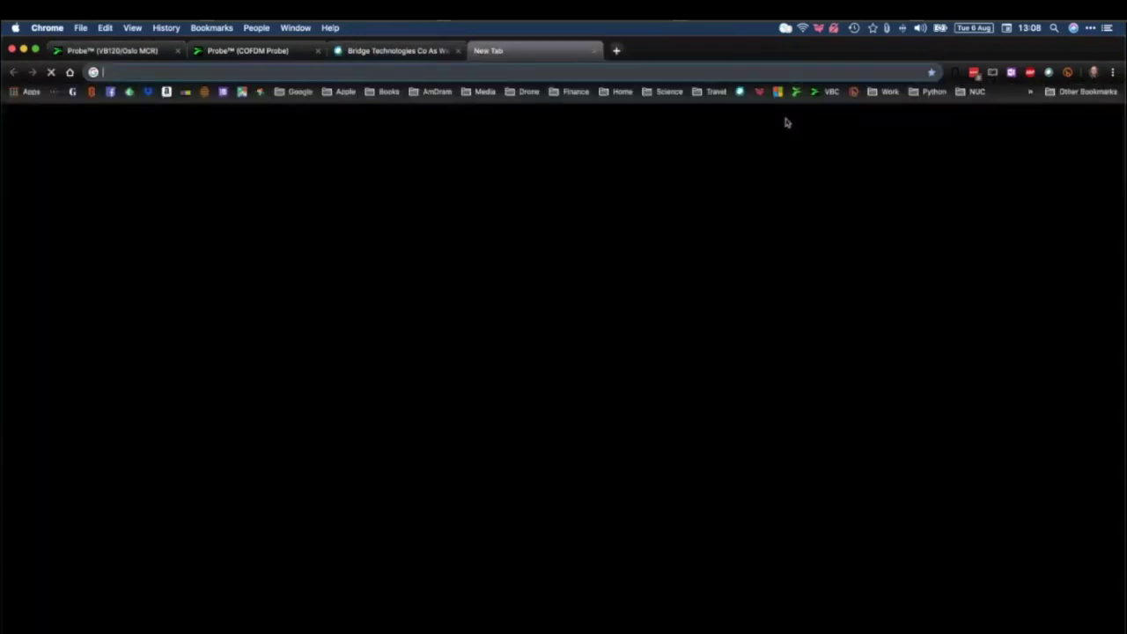
click(830, 92)
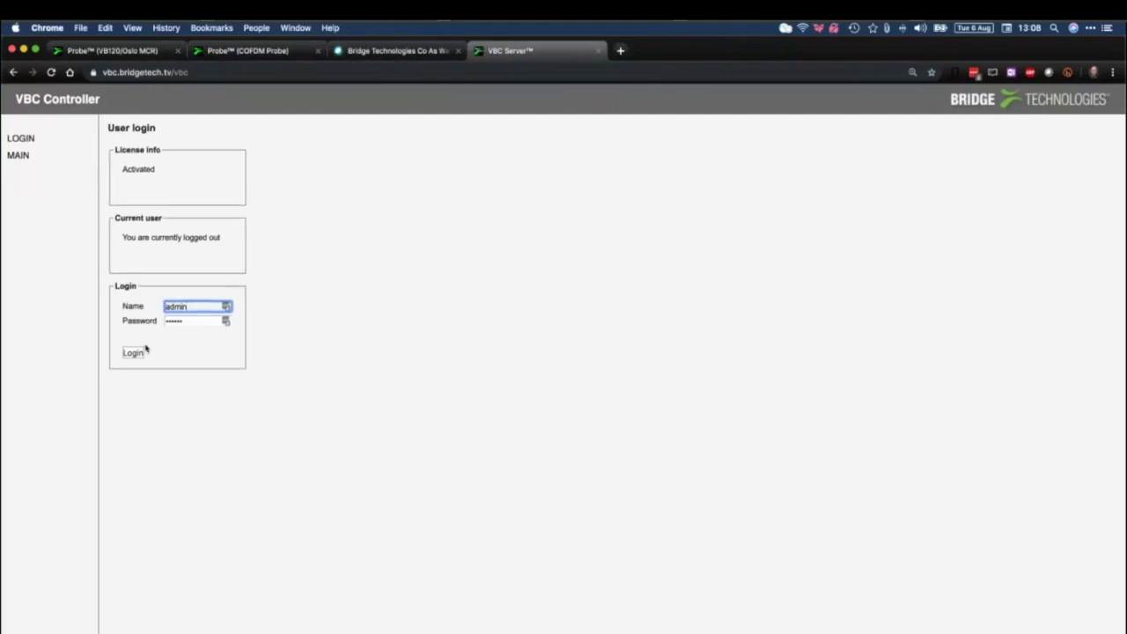
click(141, 351)
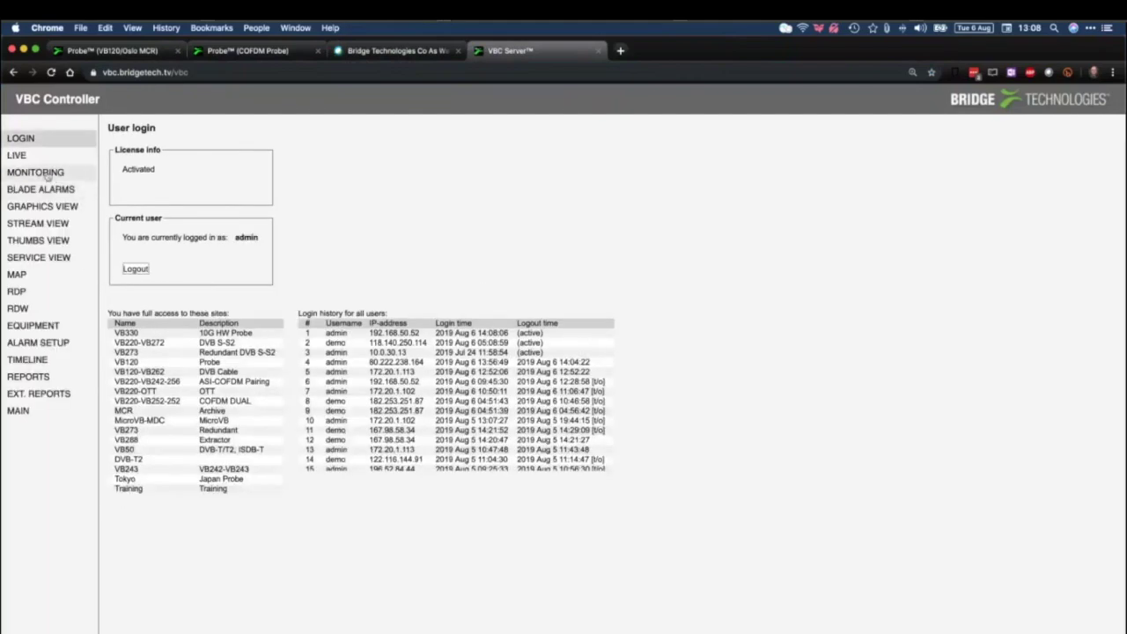
Open the VB120 blade's status page from MONITORING > SITE, then close VBC Controller
click(46, 174)
click(195, 229)
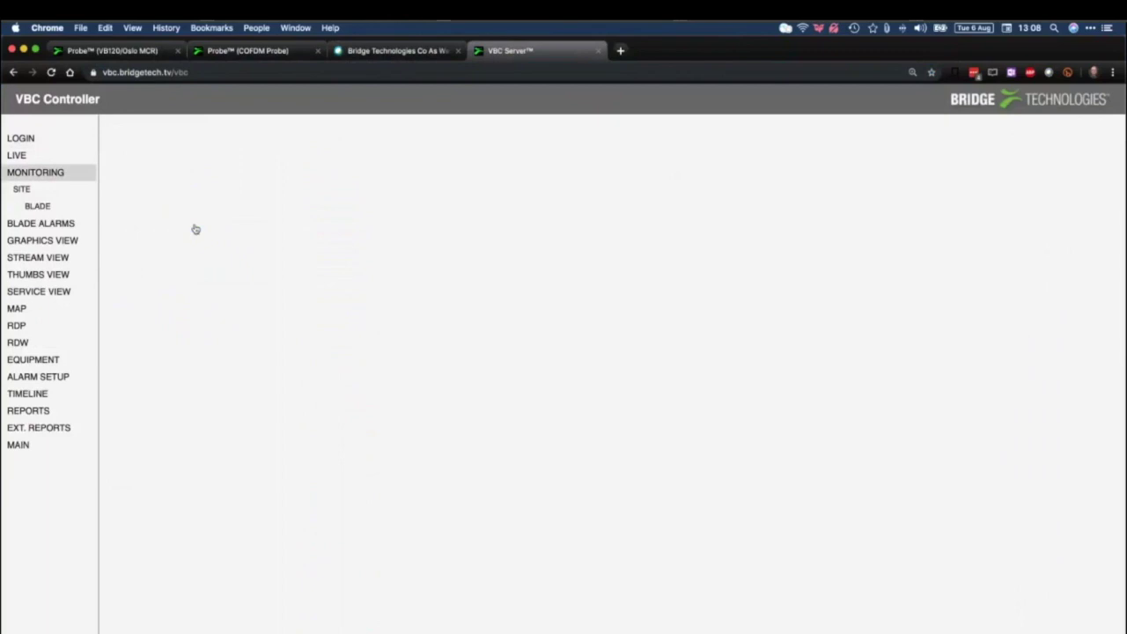
click(303, 137)
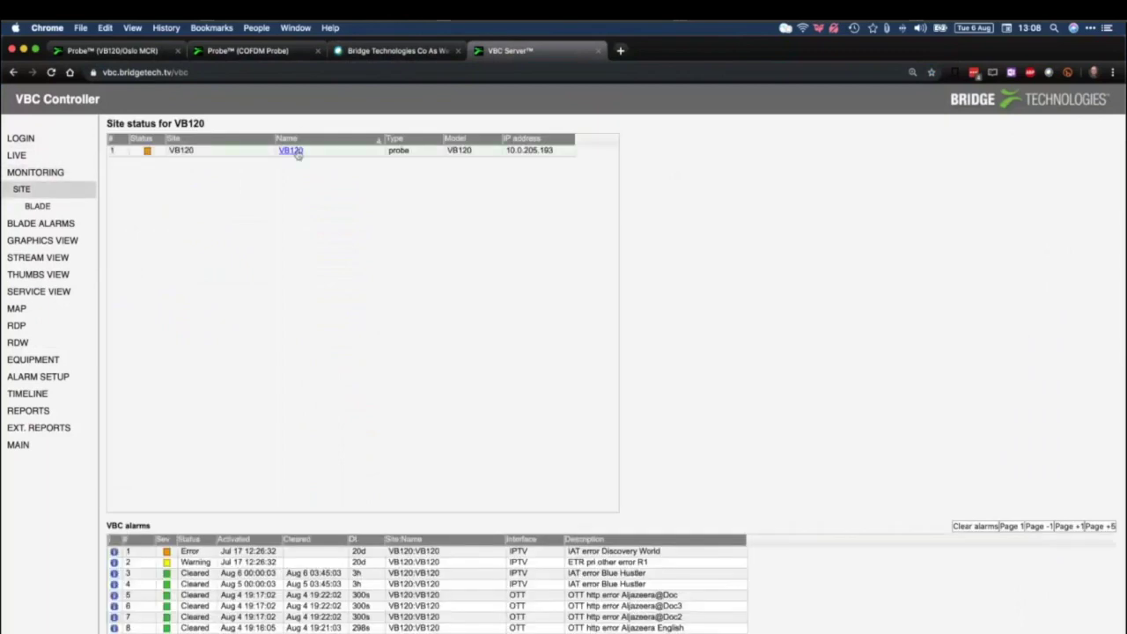
click(298, 153)
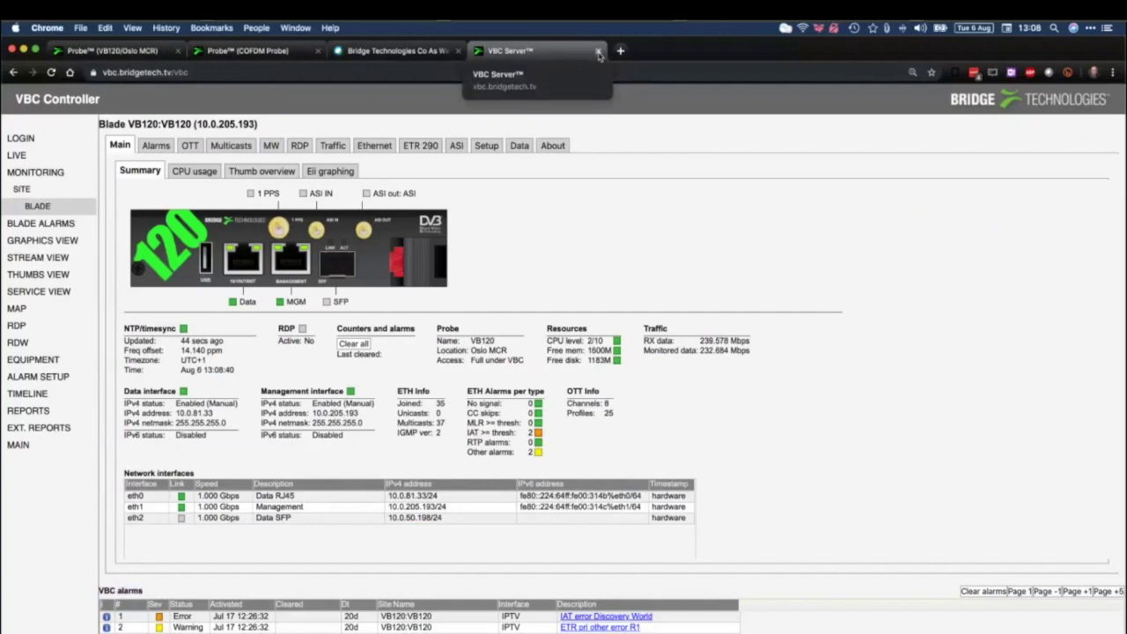
click(598, 52)
Return to the VB120 Main summary and select its host address 10.0.205.193
click(114, 53)
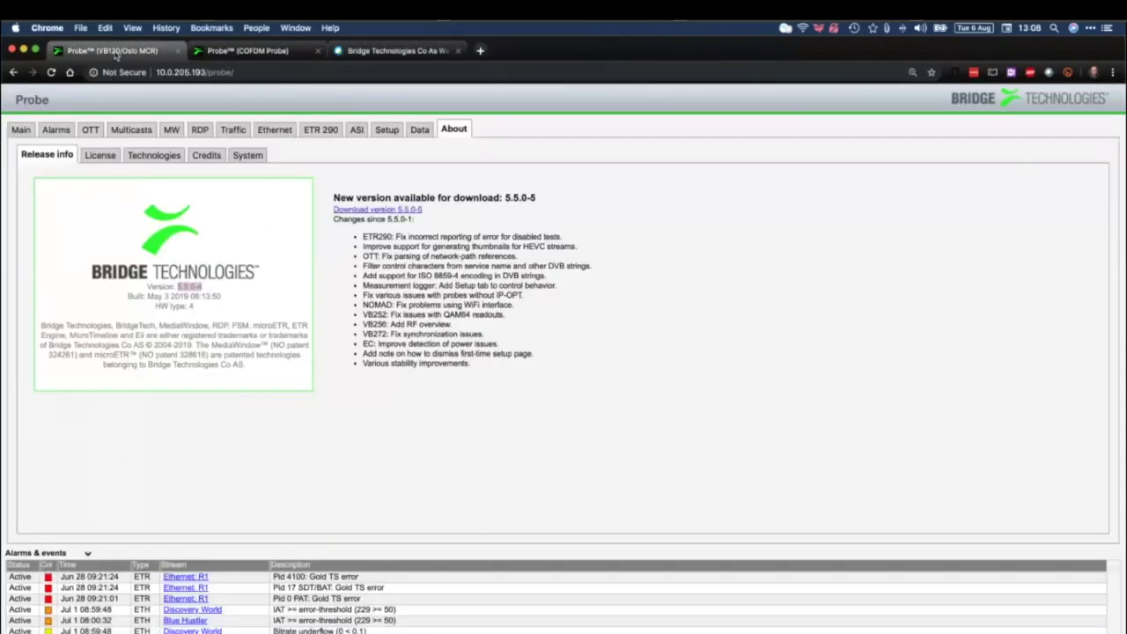
click(18, 132)
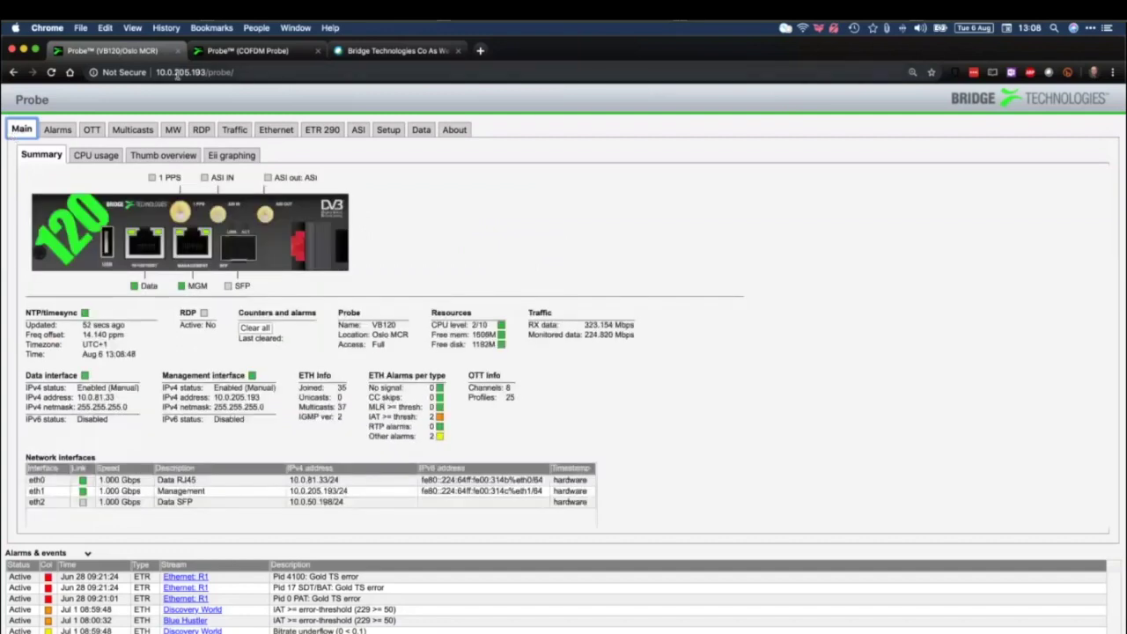
double_click(177, 73)
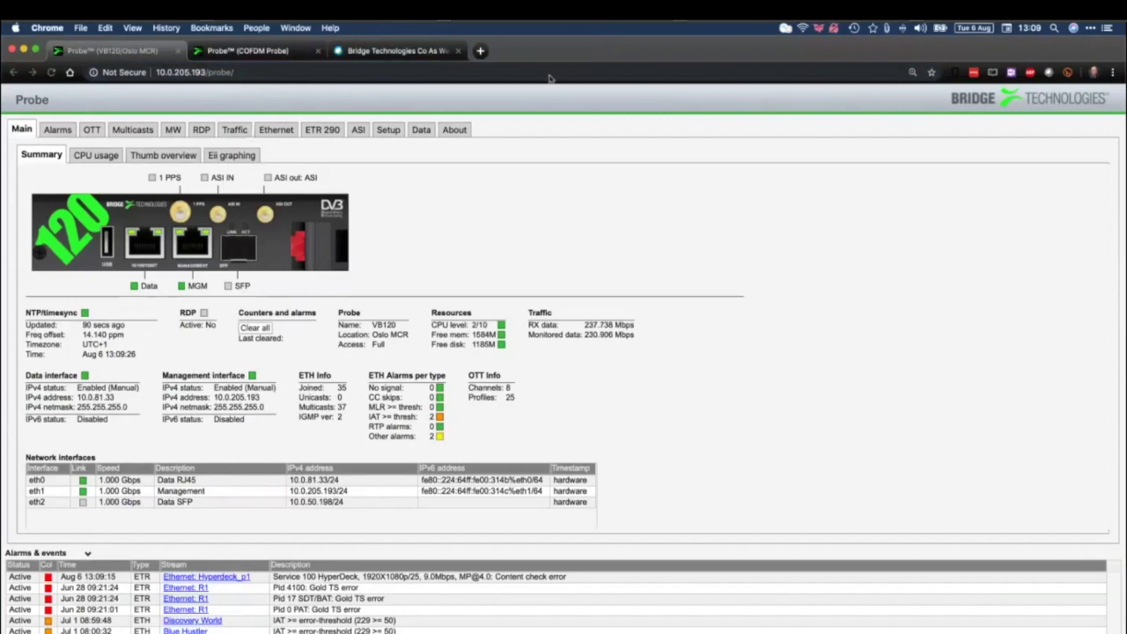
click(563, 50)
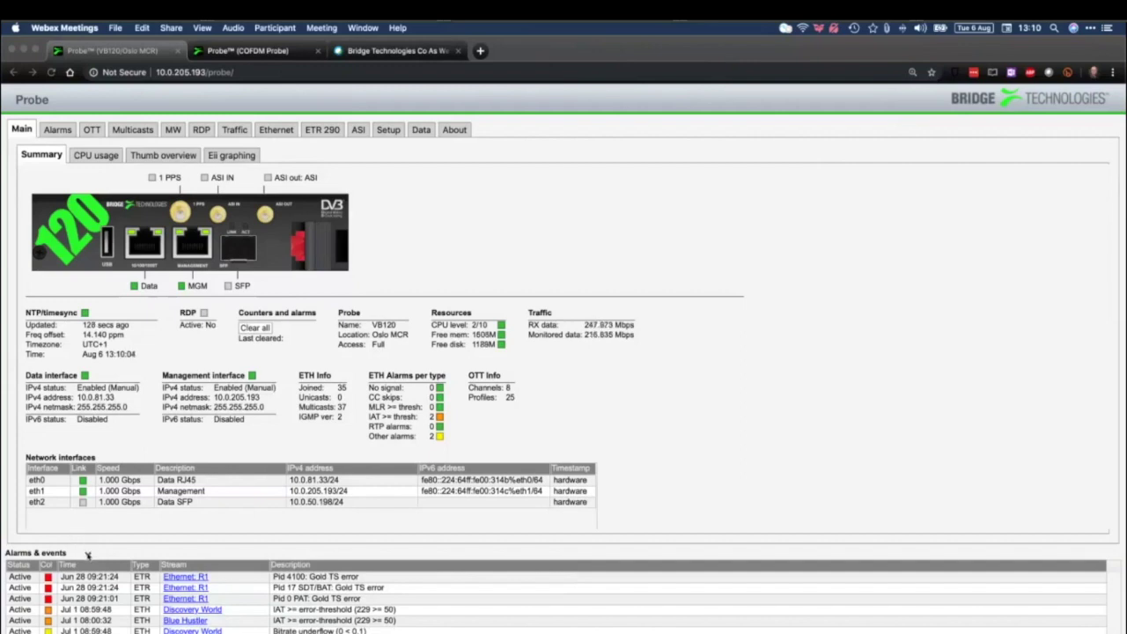
click(87, 555)
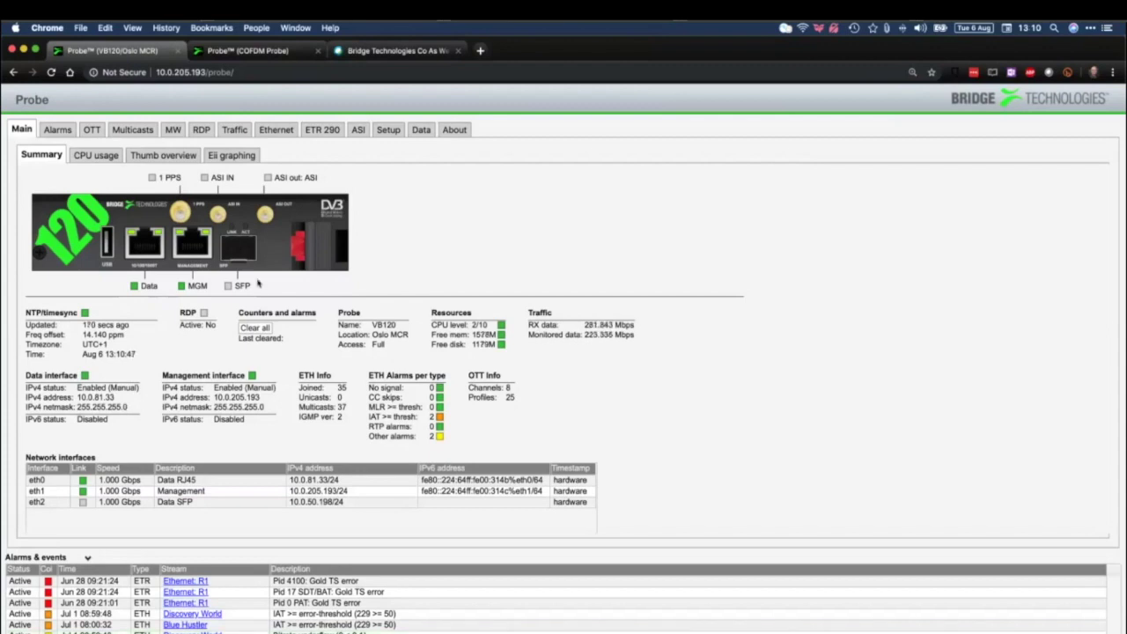
Show the COFDM Probe's Main Summary, receiving about 27 Mbps
click(264, 50)
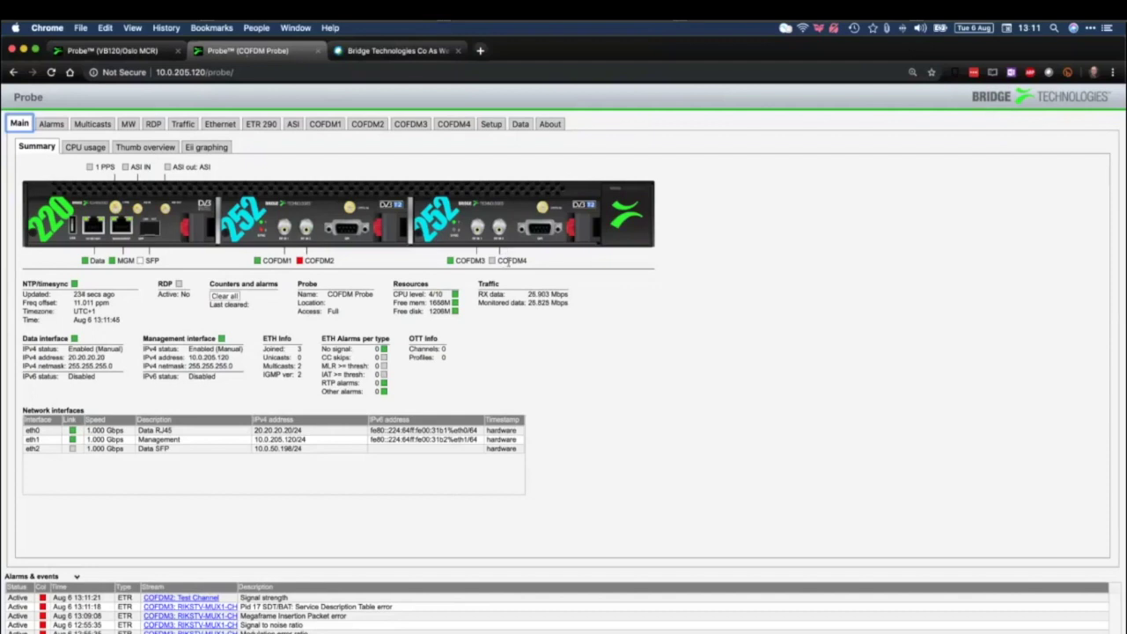
drag(498, 261, 529, 266)
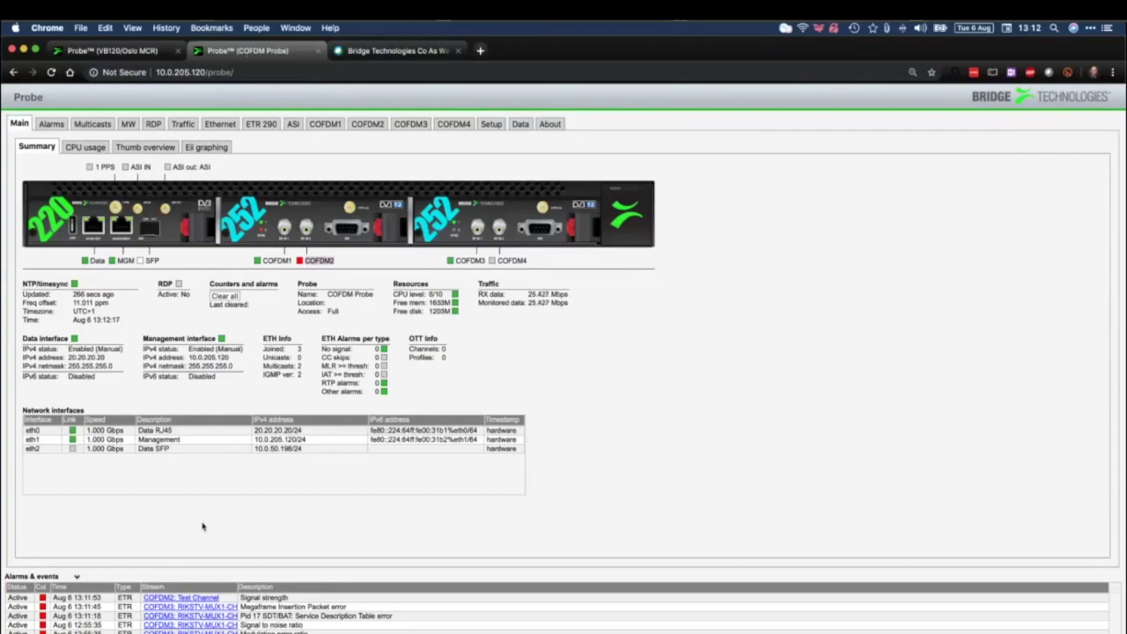
View per-core CPU usage for the last 60 seconds and the 10 s and 60 s peaks
click(88, 148)
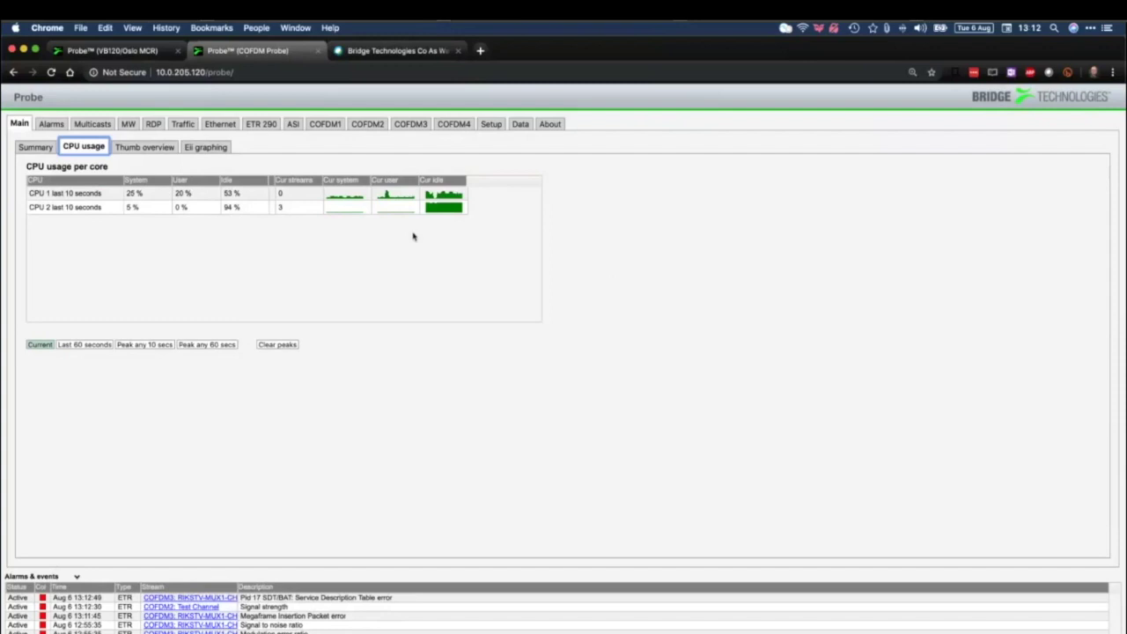
click(92, 347)
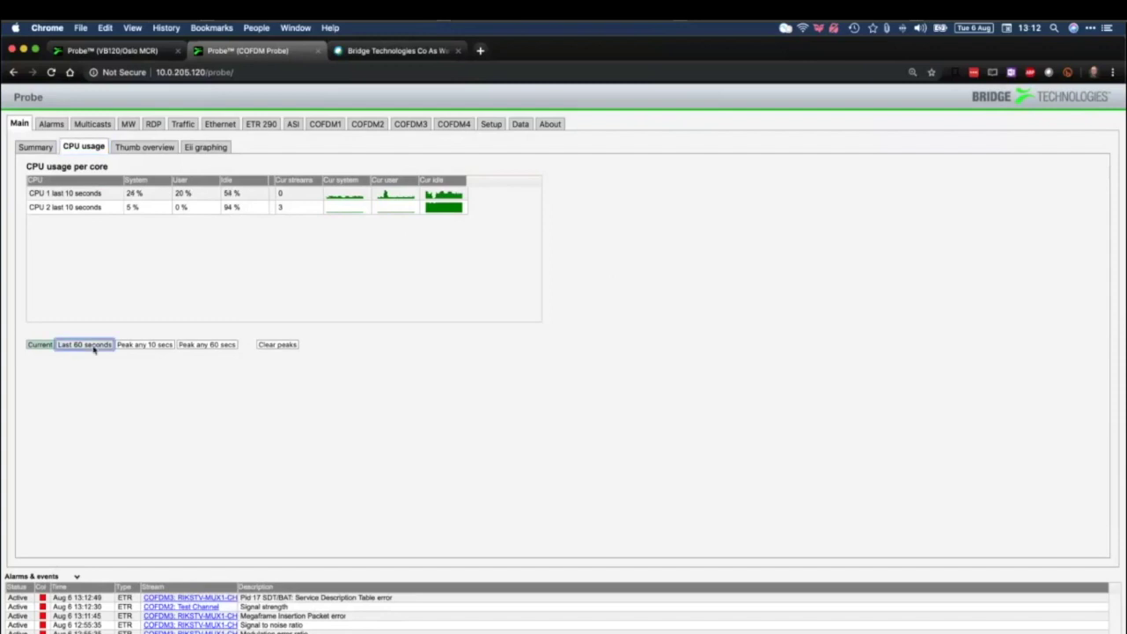
click(148, 347)
click(201, 347)
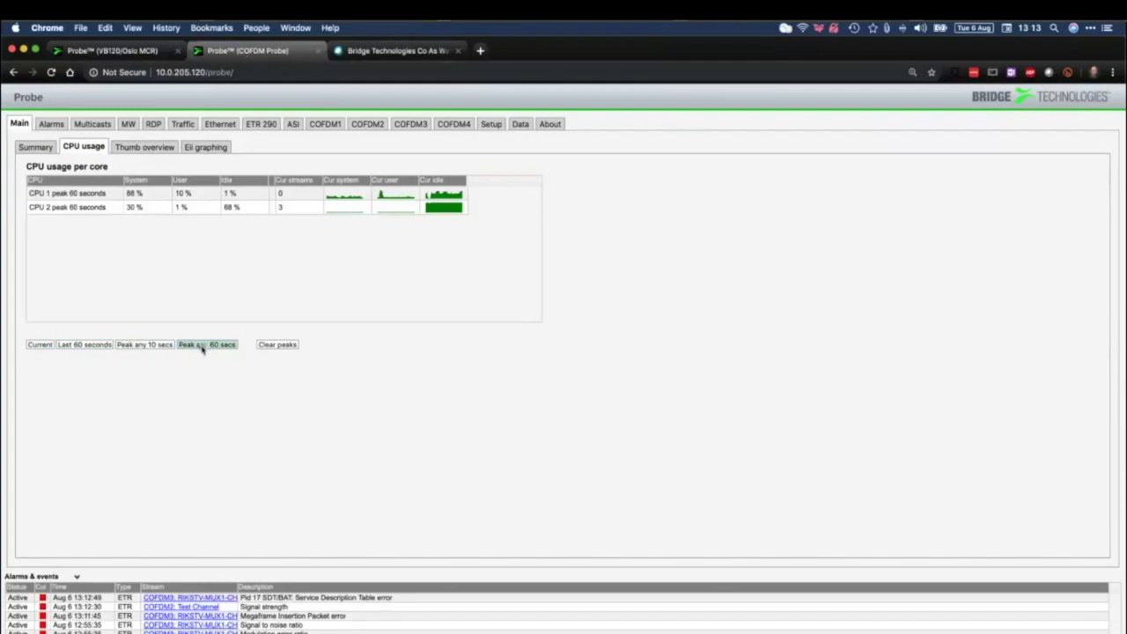
Clear and confirm the CPU peaks, then show the channel Thumb overview
click(289, 347)
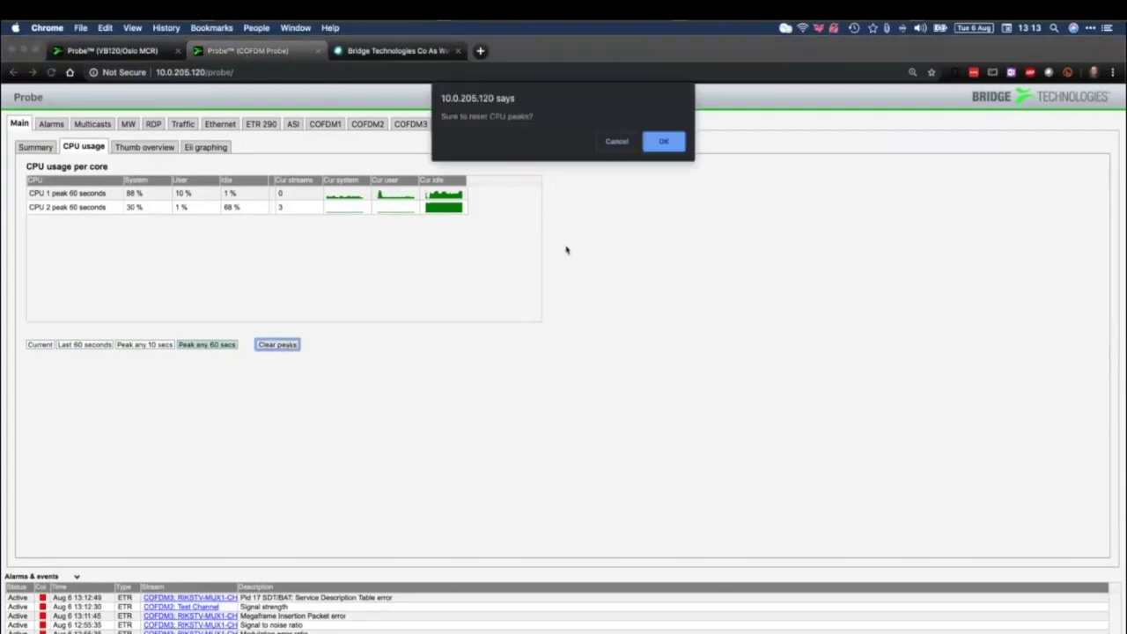
click(661, 145)
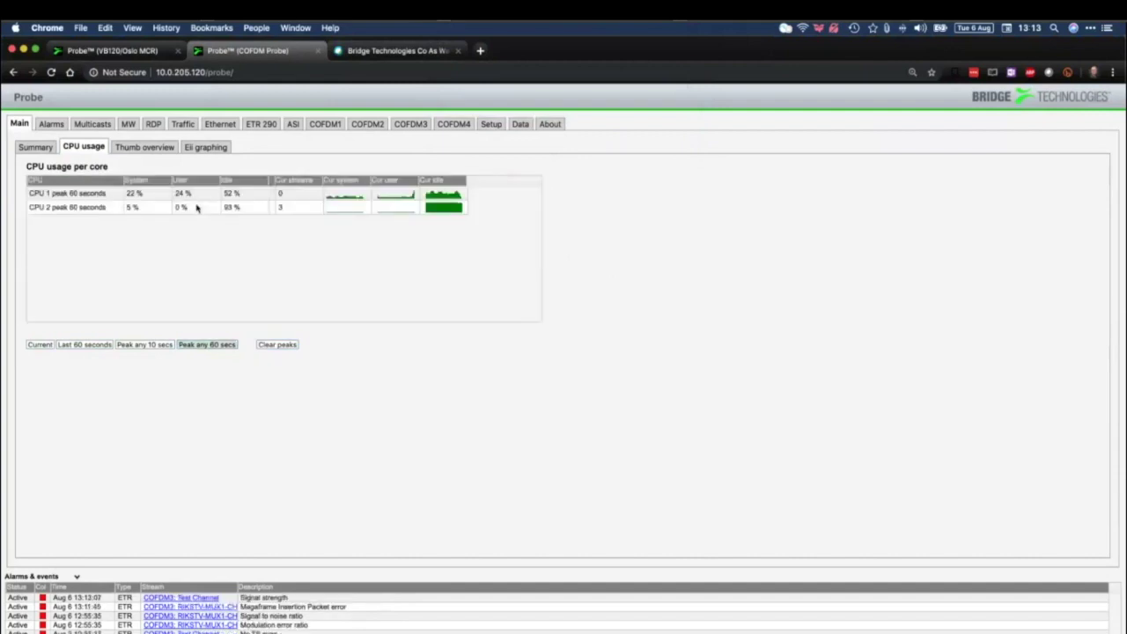
click(160, 154)
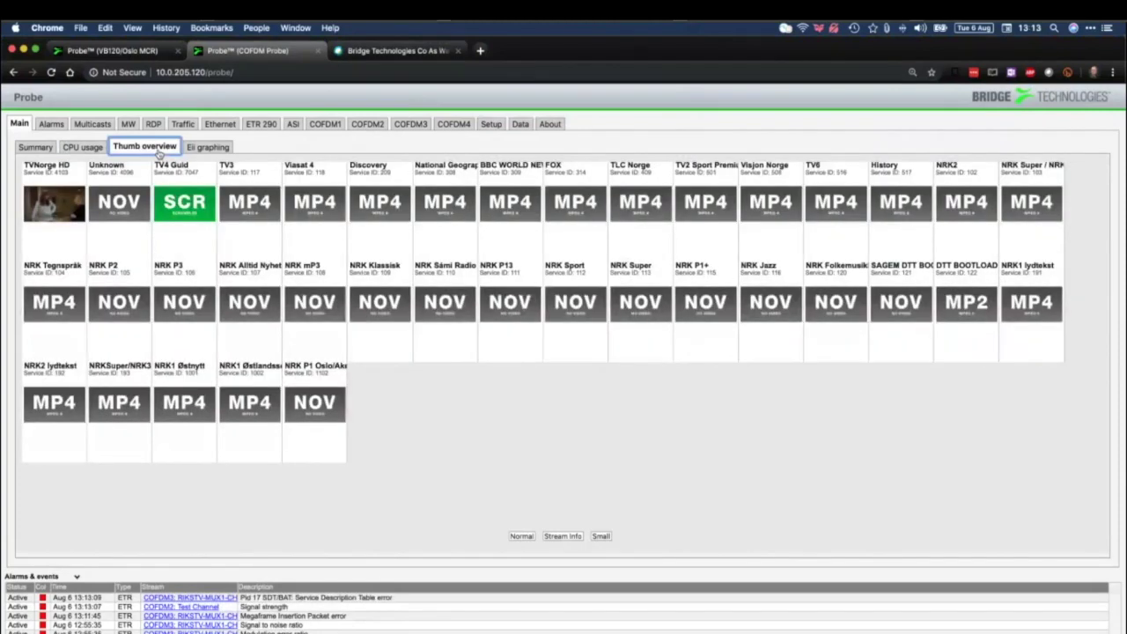
View the VB120 Oslo MCR probe's channel thumbnails, then open its Eii graphing page
click(104, 50)
click(163, 155)
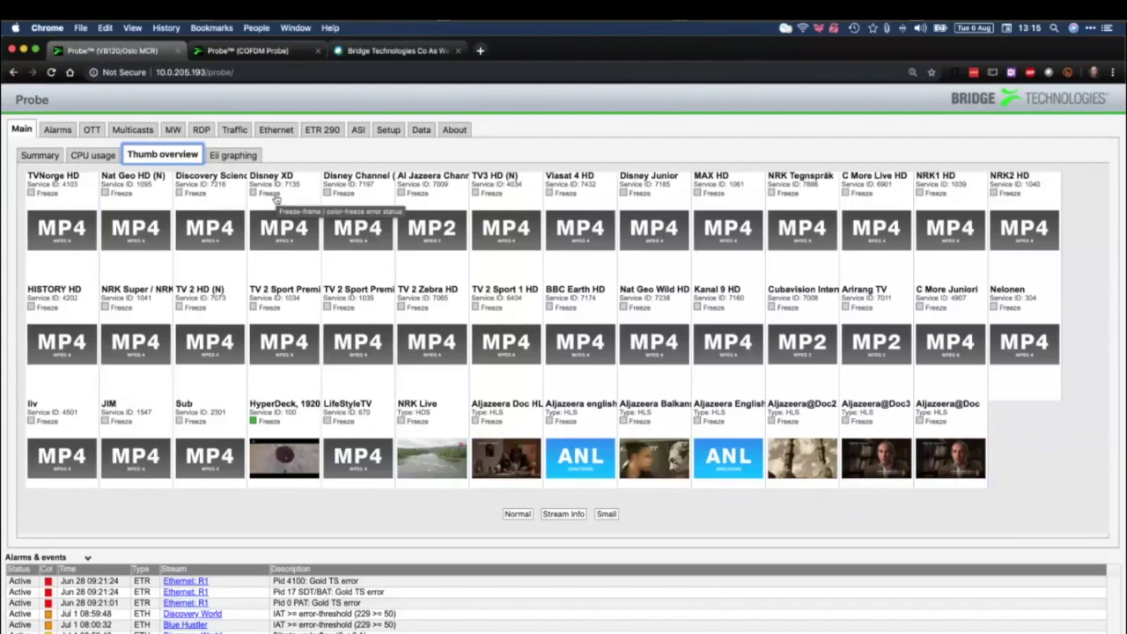
click(246, 159)
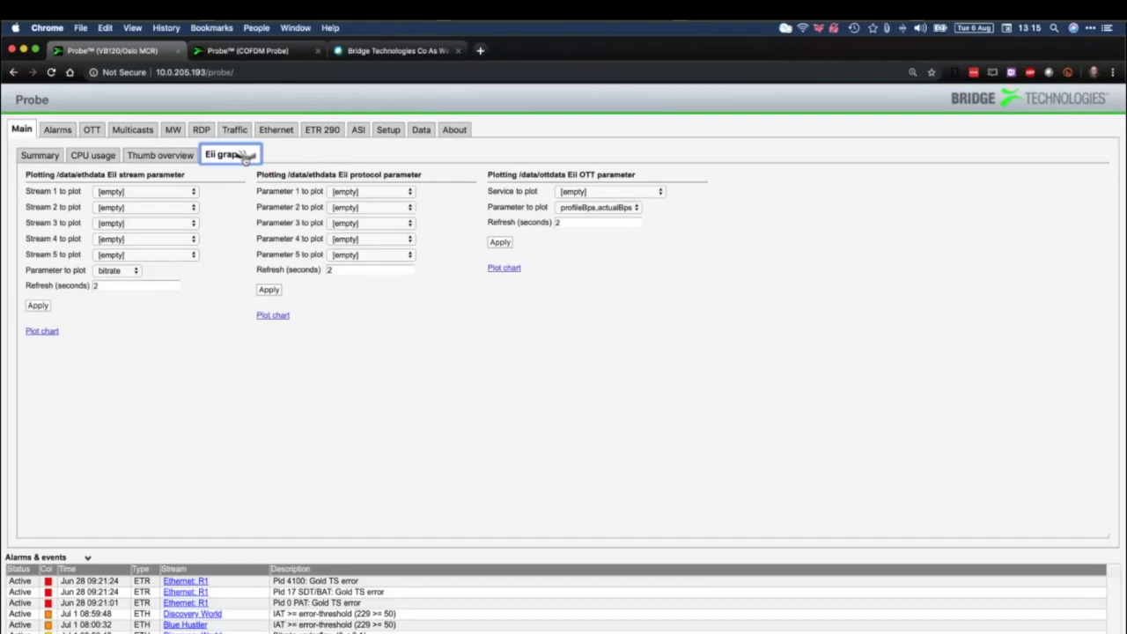
Set Streams 1–3 to TVNorge HD, Disney XD (S/F), Viasat 4 HD and apply parameter iat_avg
click(177, 193)
click(177, 202)
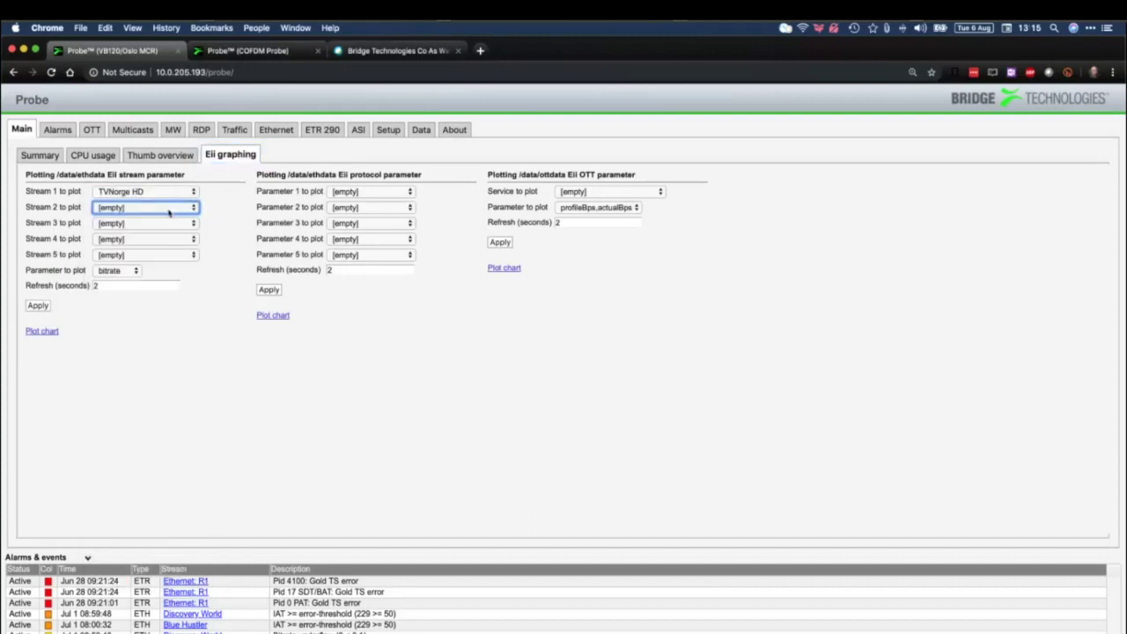
click(169, 207)
click(165, 262)
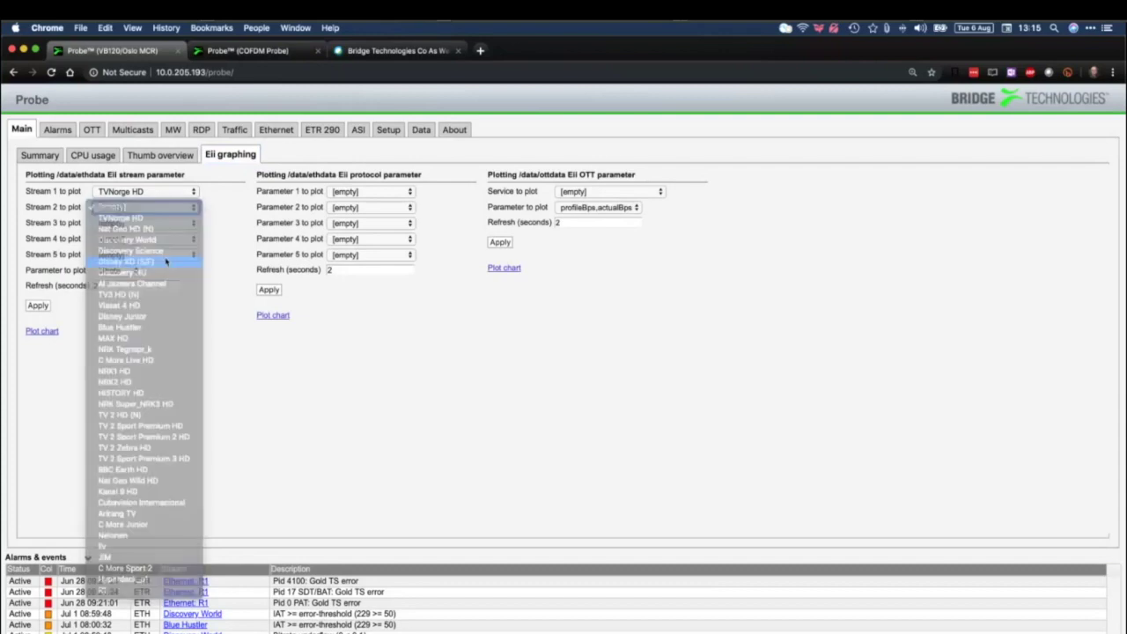
click(167, 223)
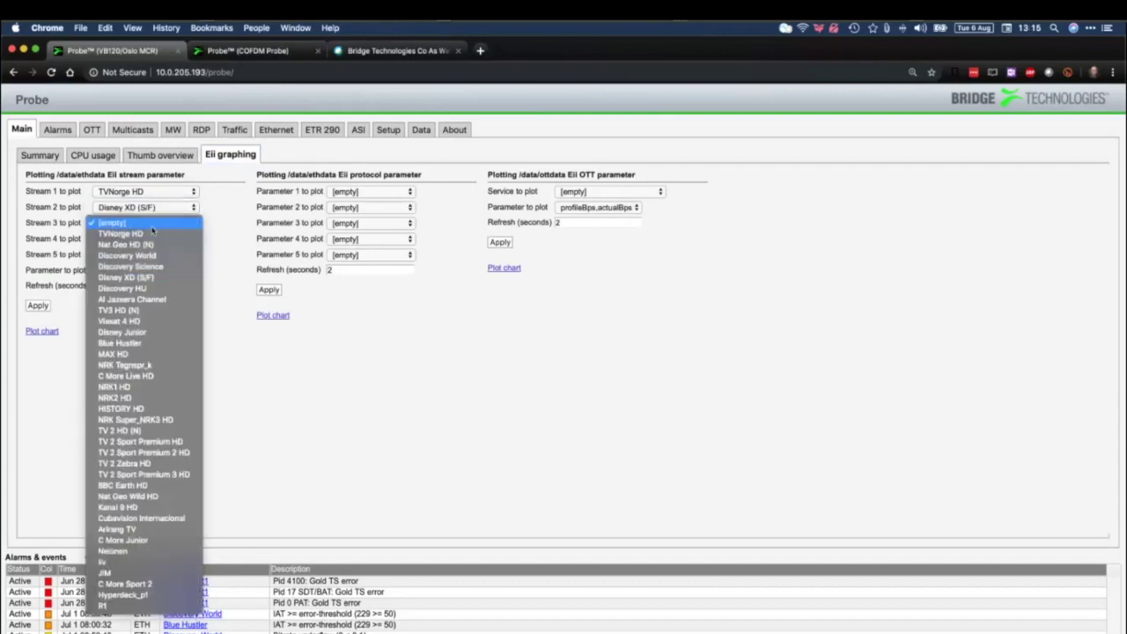
click(151, 323)
click(129, 272)
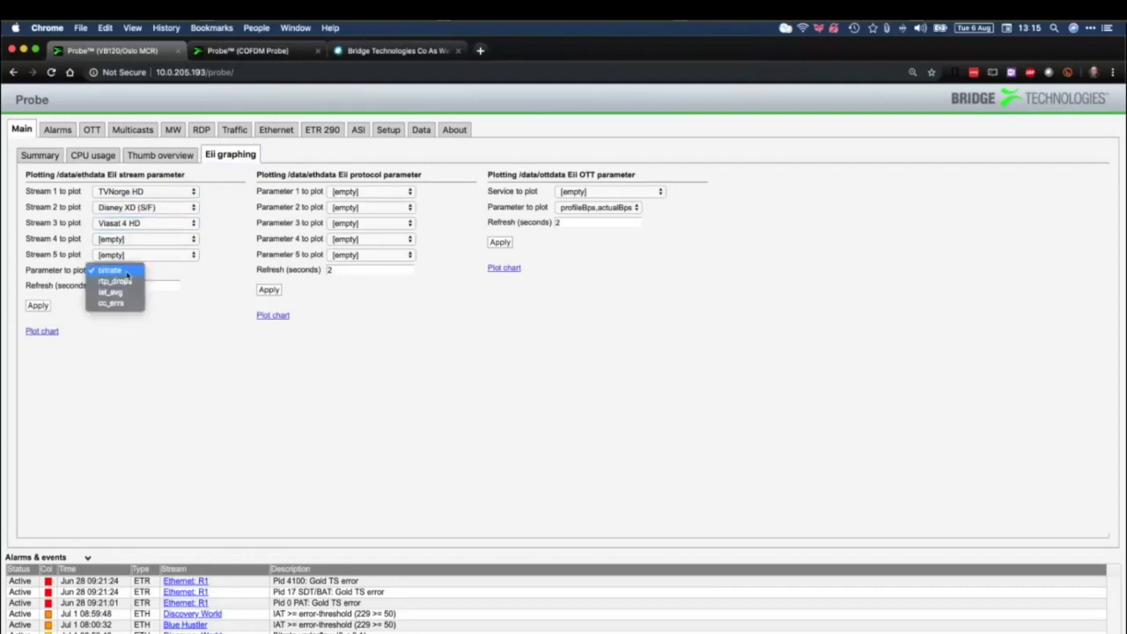
click(127, 294)
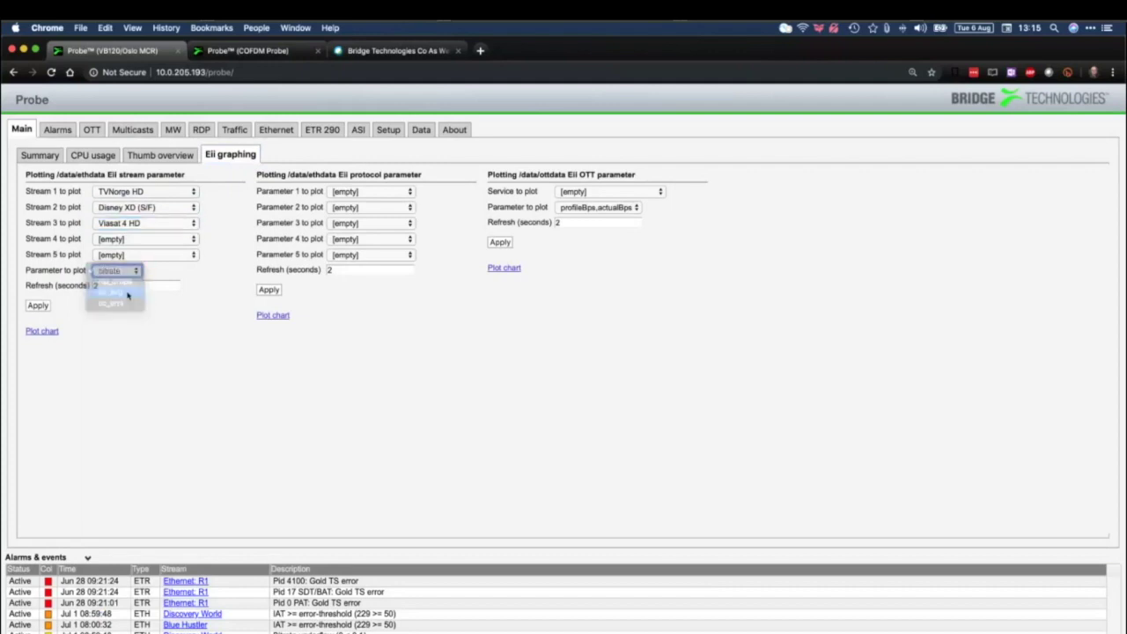
click(38, 305)
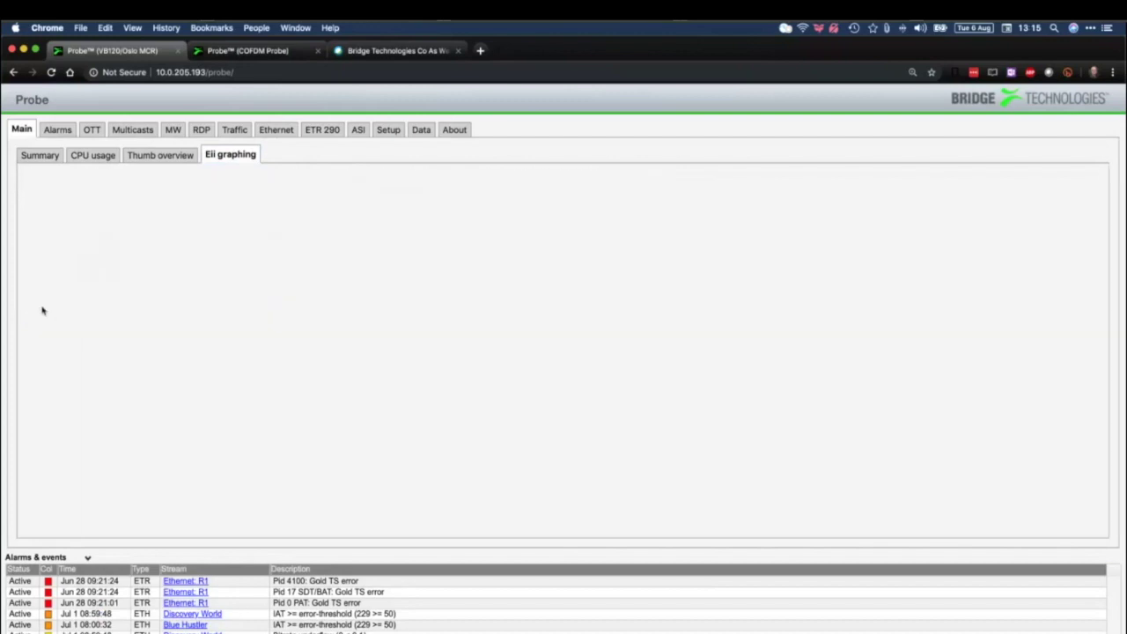
Plot the iat_avg chart, zoom to the most recent minutes, then close it
click(42, 332)
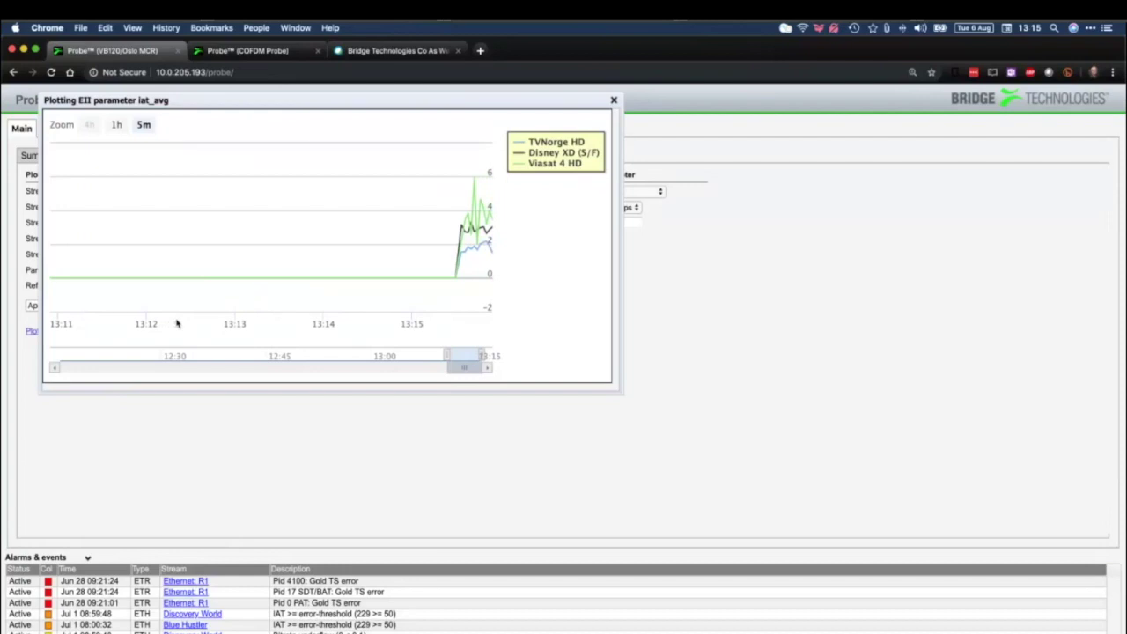
drag(447, 356, 469, 355)
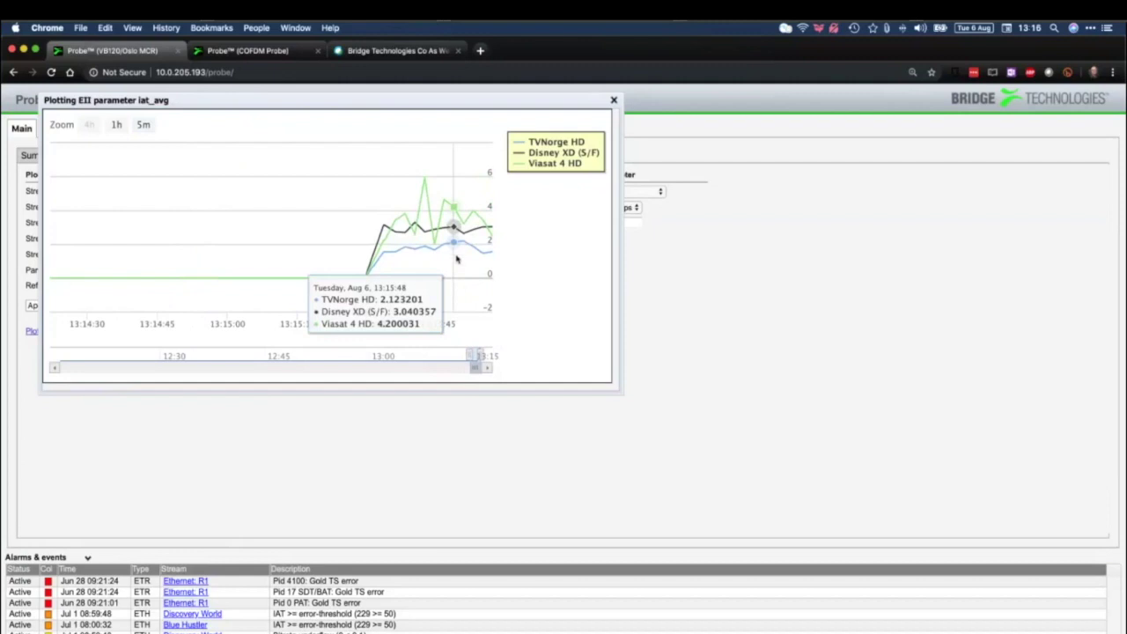
click(614, 100)
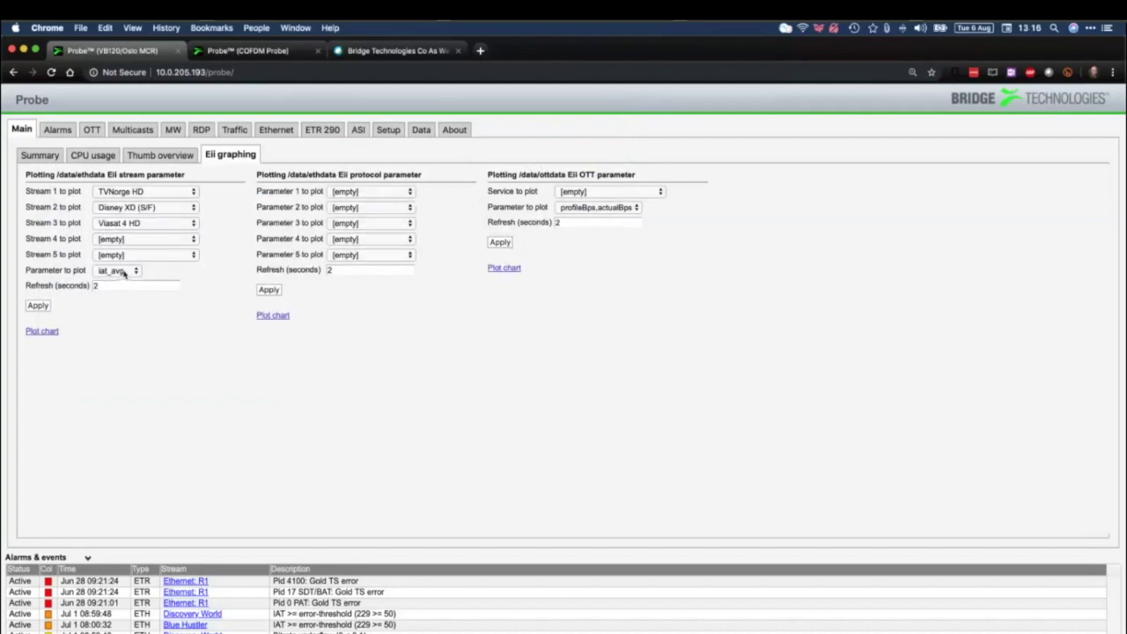
Switch the plotted parameter to bitrate, apply, and plot the three streams' bitrate chart
click(123, 274)
click(129, 255)
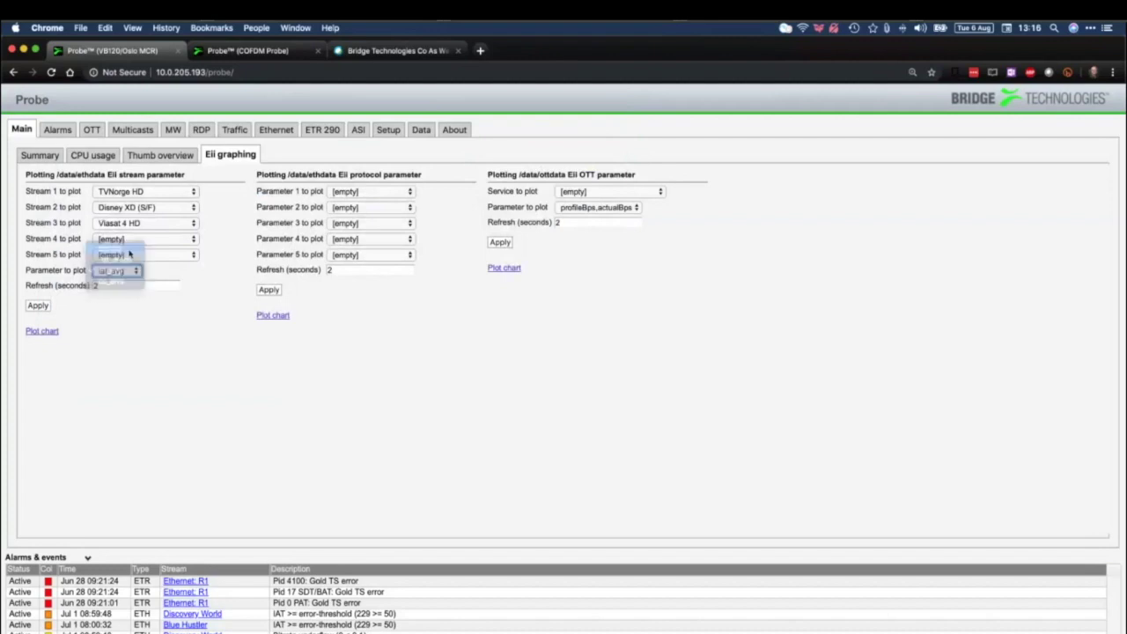
click(37, 305)
click(42, 331)
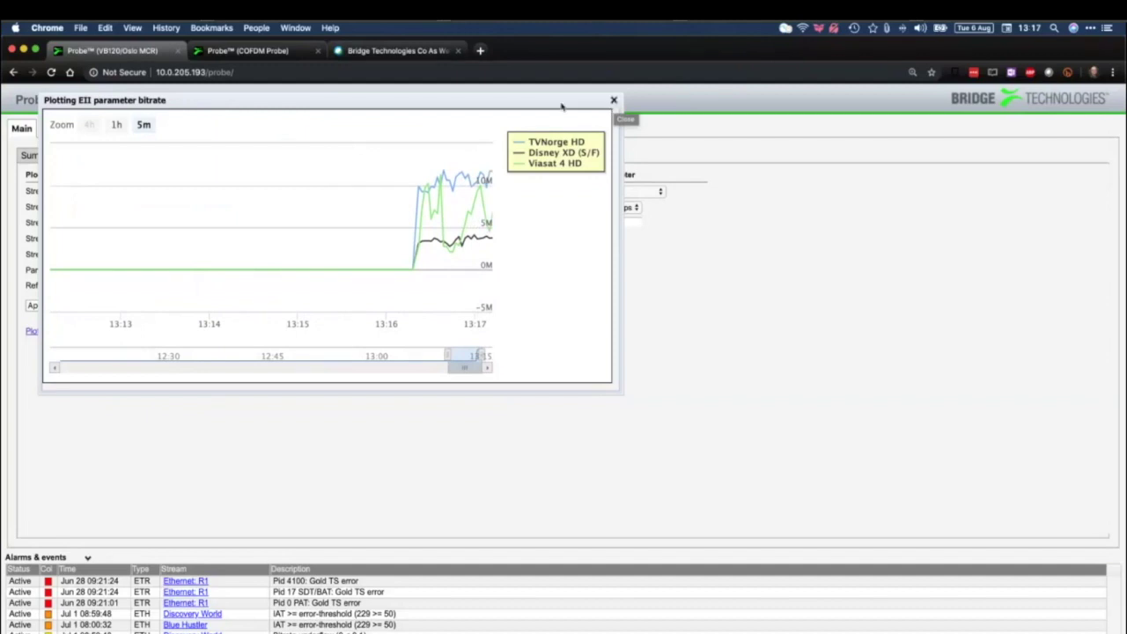
Move the bitrate chart aside to view ETR 290, then close it and return to Main summary
drag(218, 97, 317, 211)
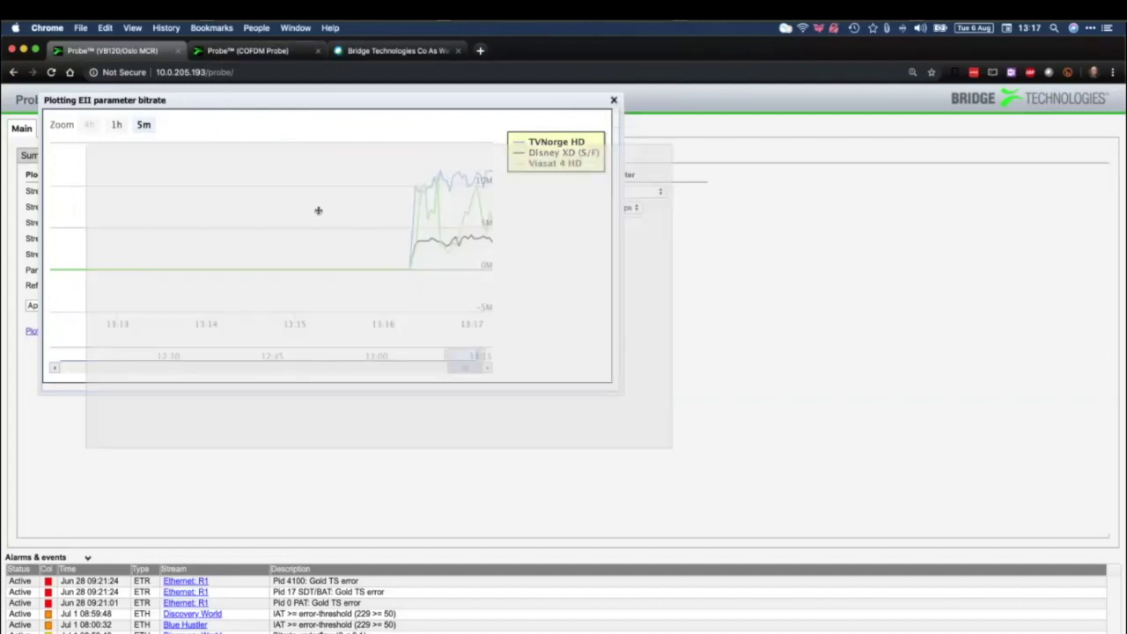
click(316, 132)
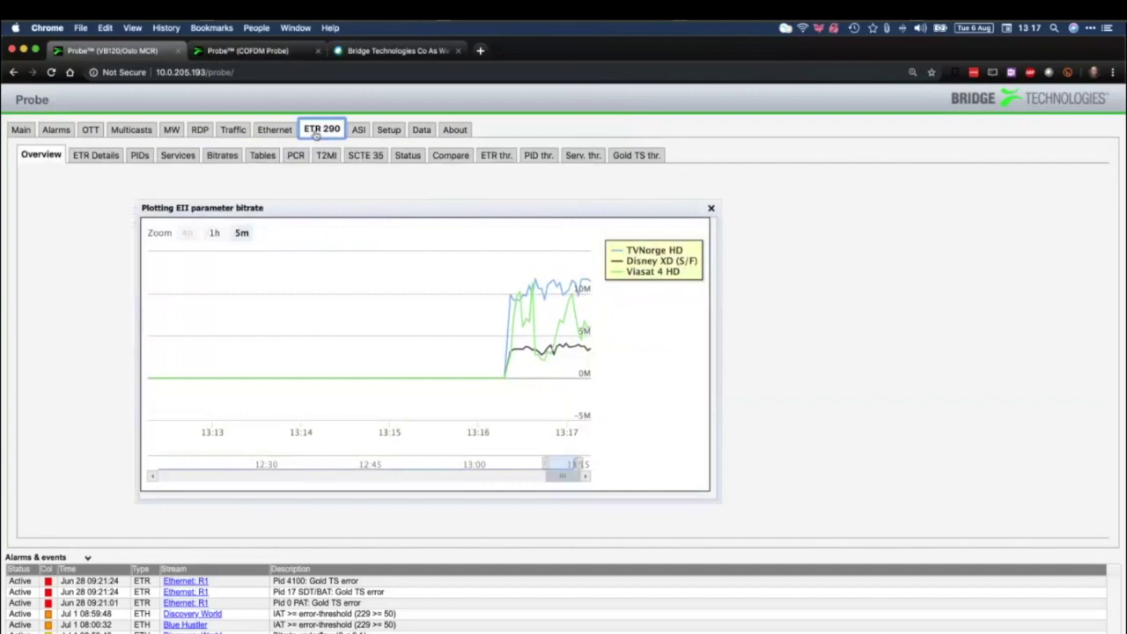
drag(523, 227, 936, 201)
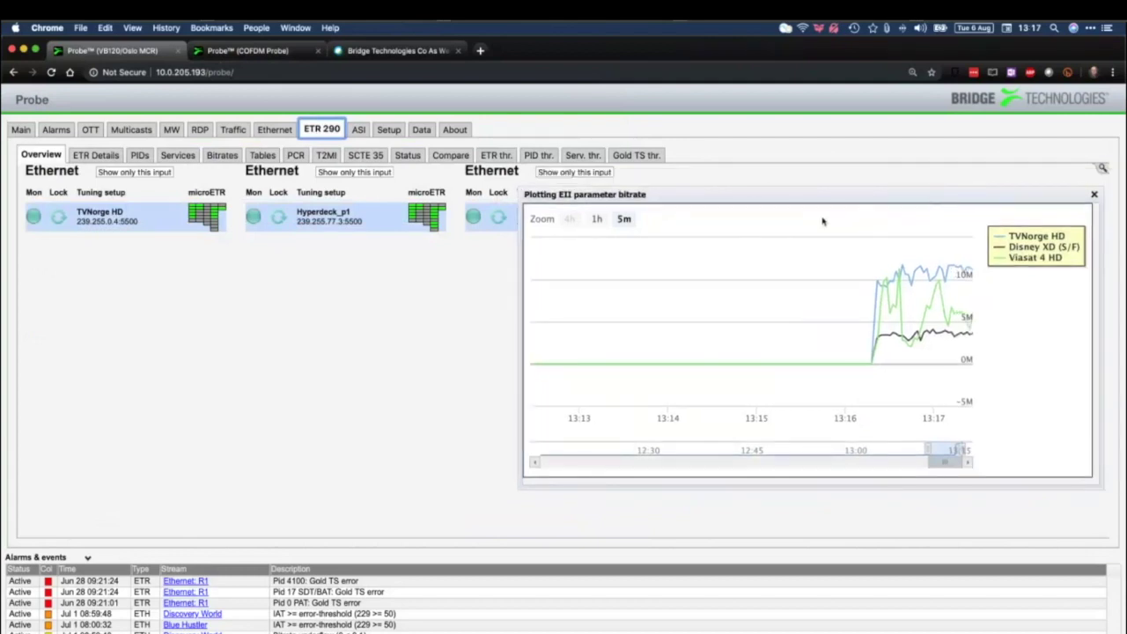
click(1096, 199)
click(21, 129)
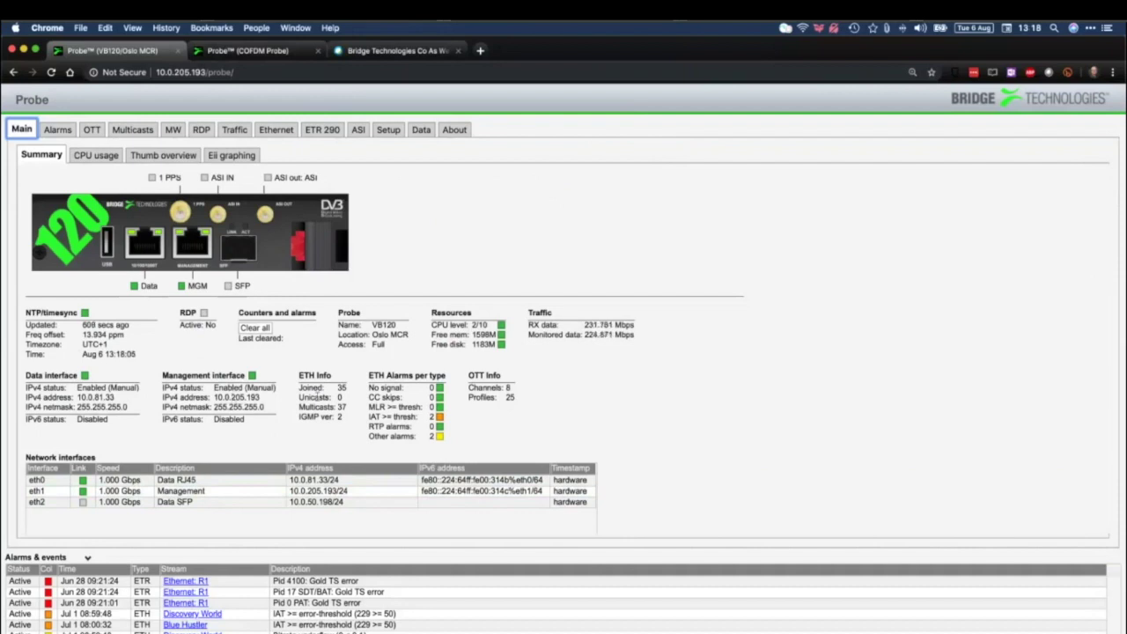
Enlarge the summary page with Cmd+Plus, then open the All alarms list (7 active, 8 cleared)
click(341, 390)
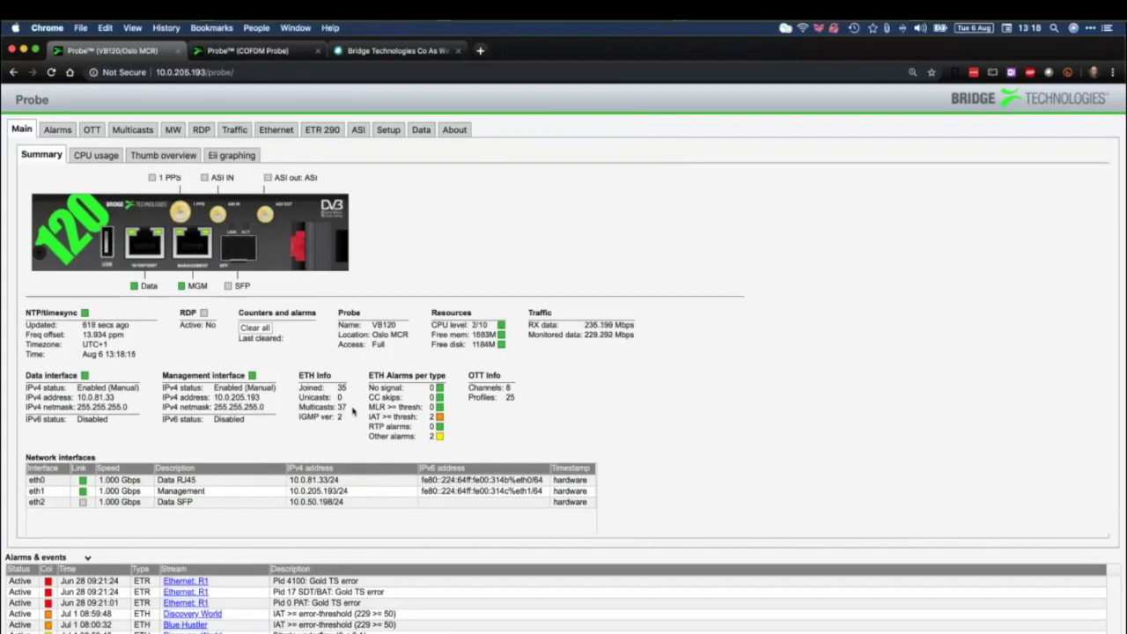
key(super+equal)
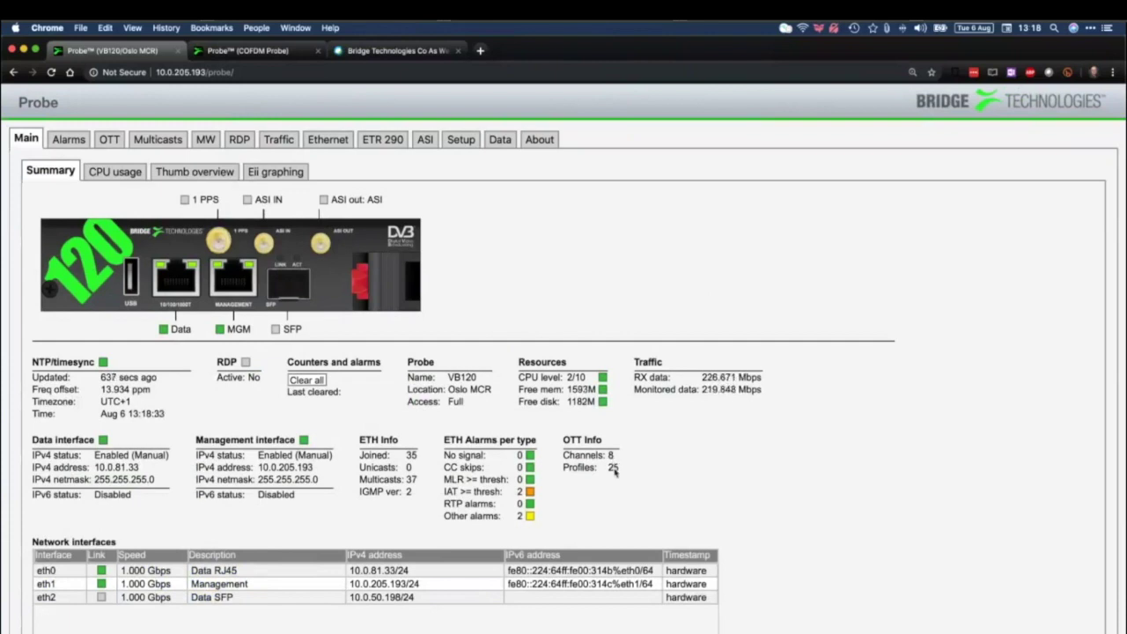
mouse_move(614, 472)
click(69, 139)
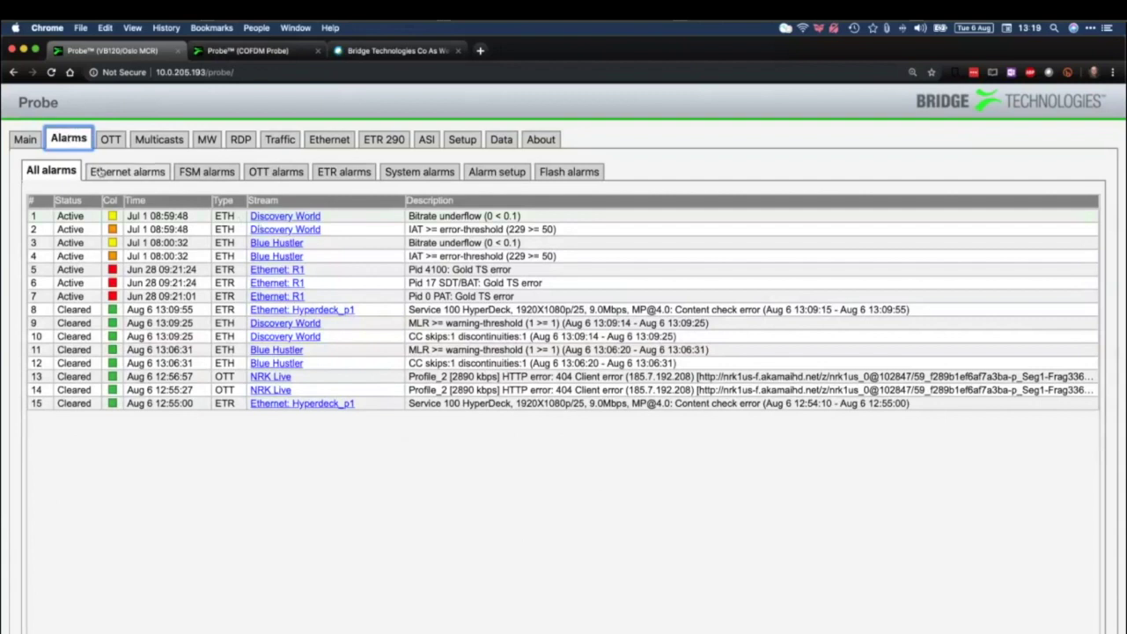
Step through the Ethernet, FSM, OTT, ETR and System alarm lists, then open Alarm setup
click(135, 173)
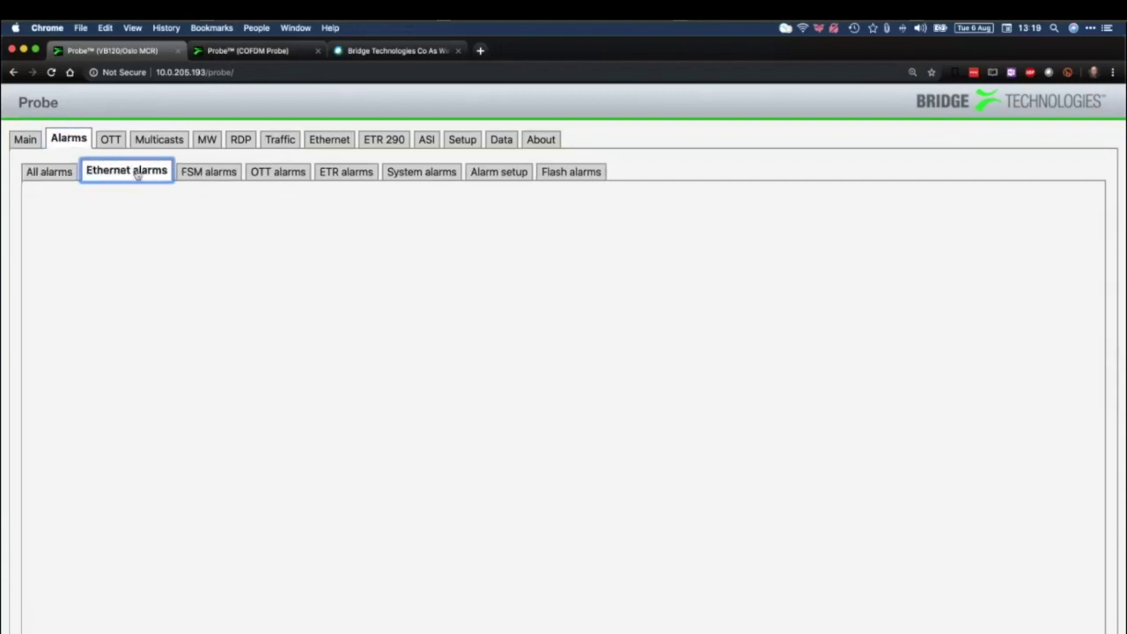
click(201, 172)
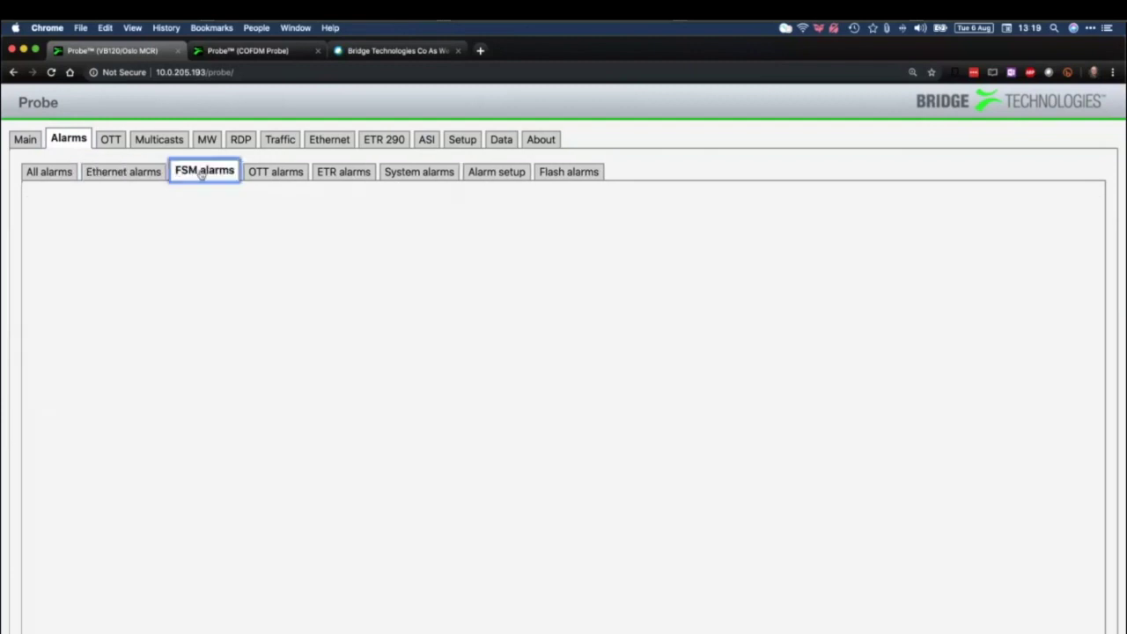
click(267, 173)
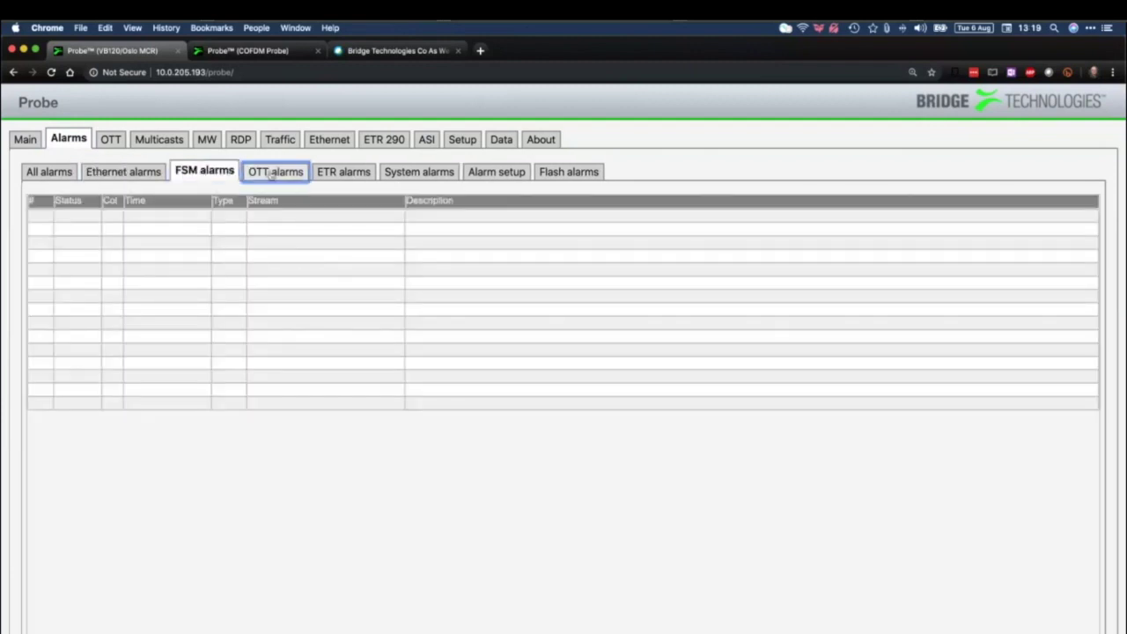
click(356, 174)
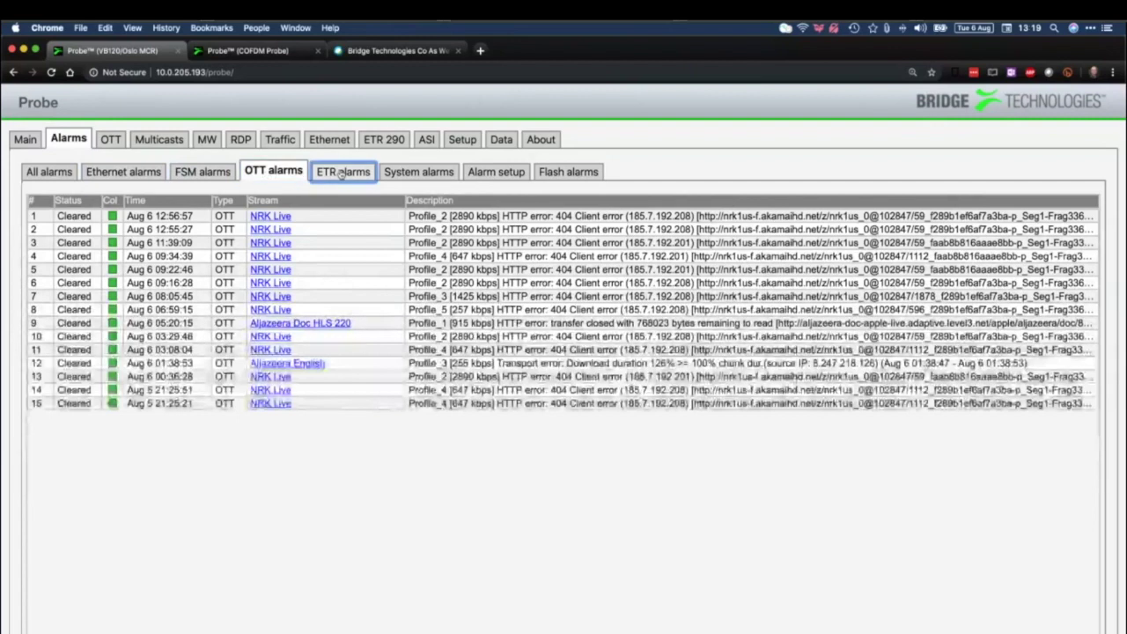
click(426, 173)
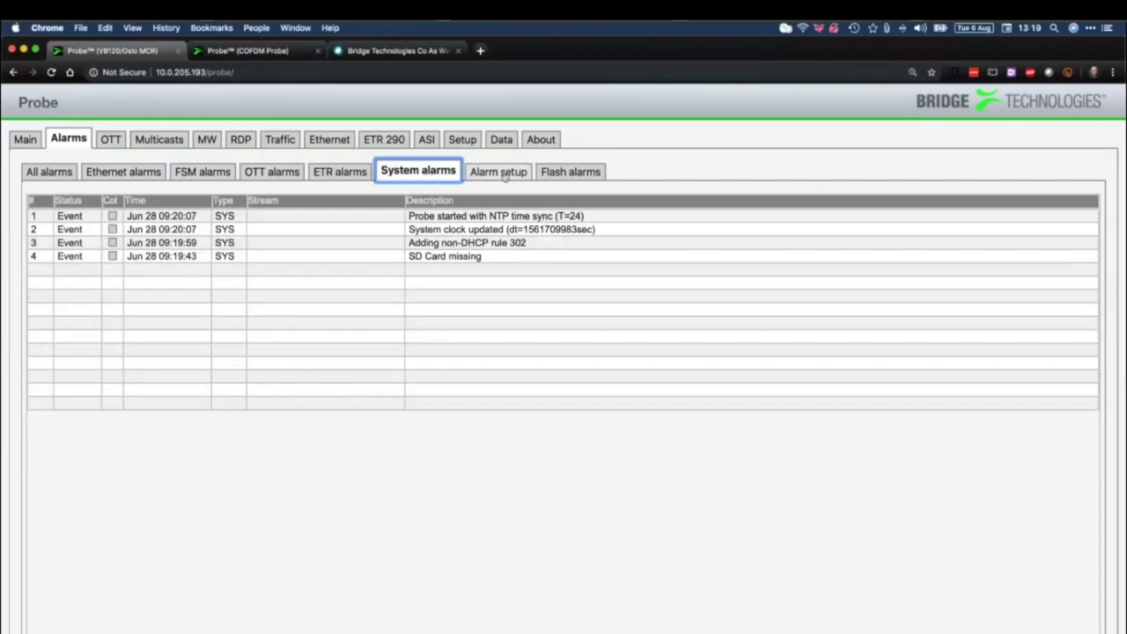
click(505, 174)
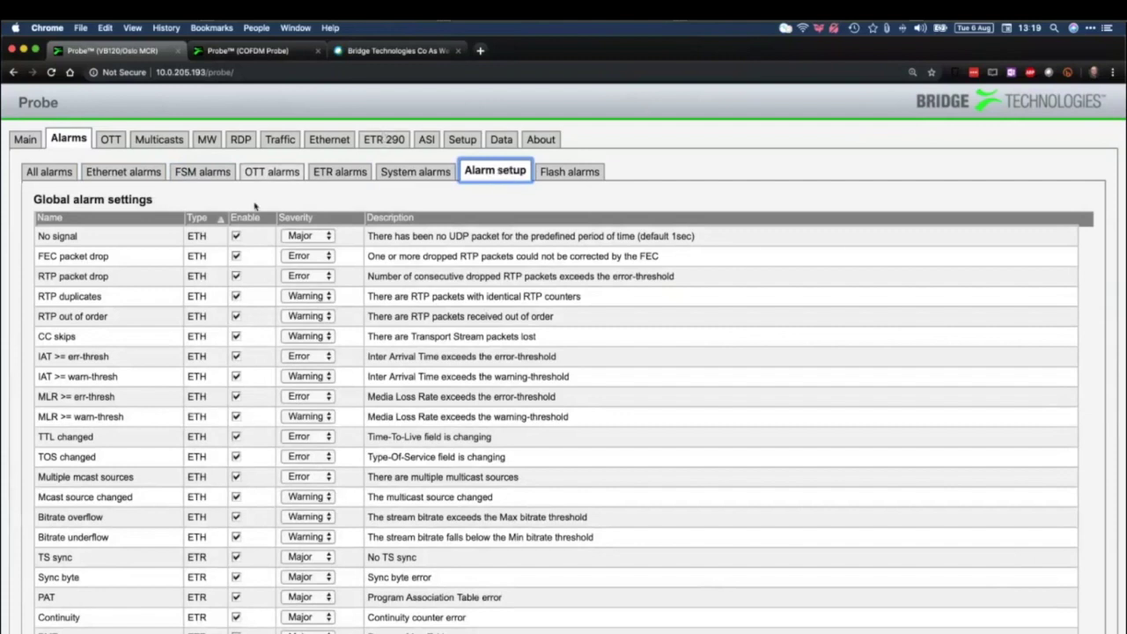
Check the No signal alarm's severity levels, leaving it at Major
click(236, 236)
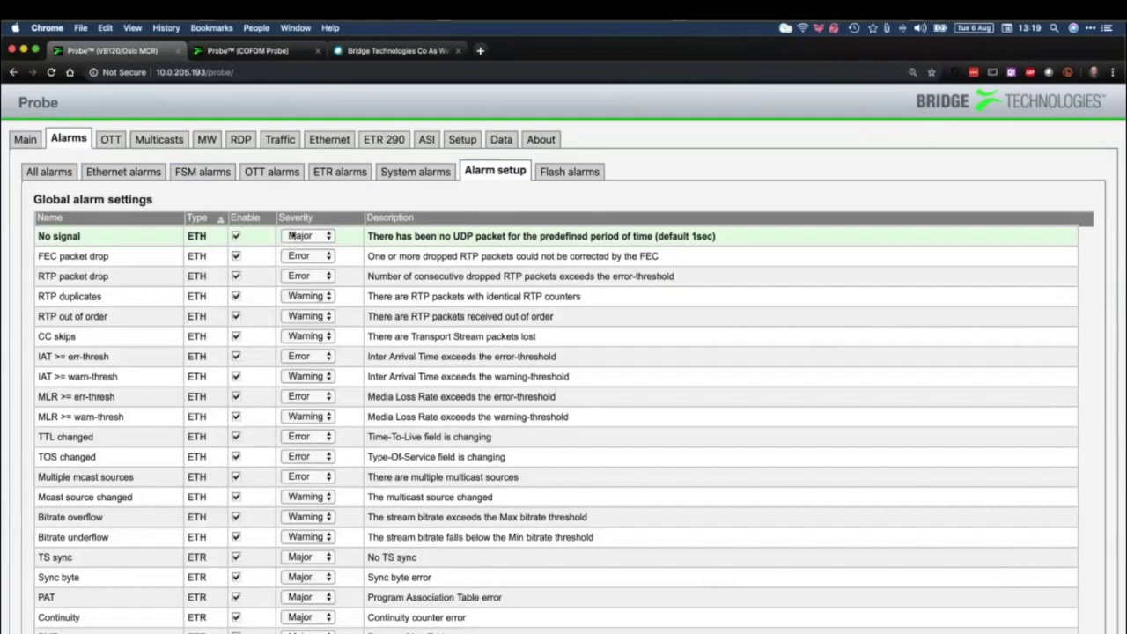
click(292, 236)
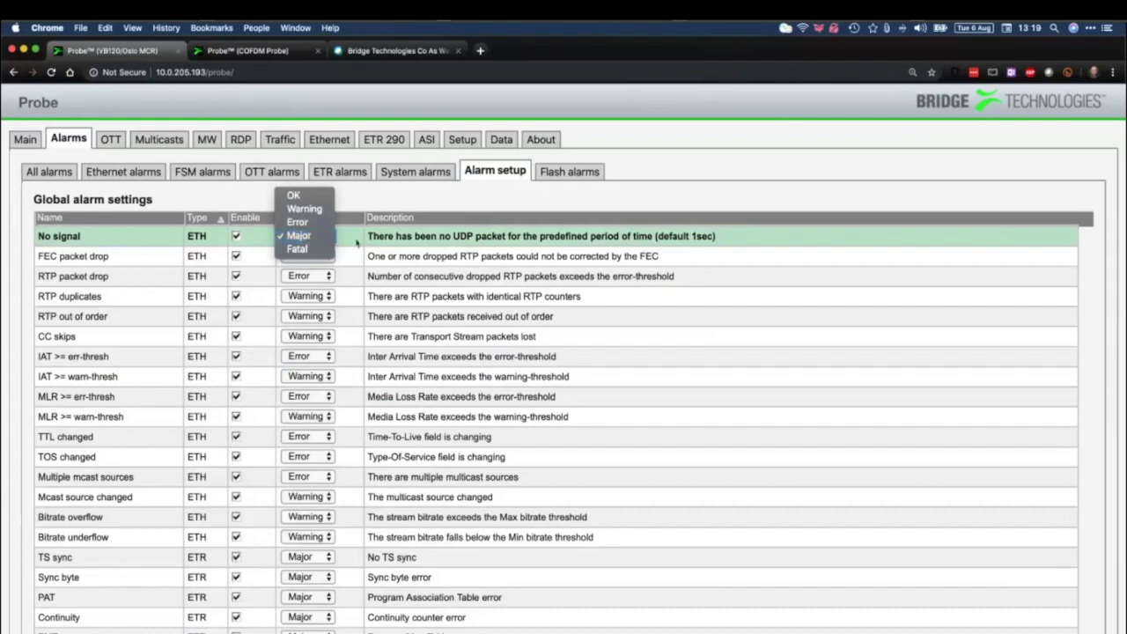
click(356, 241)
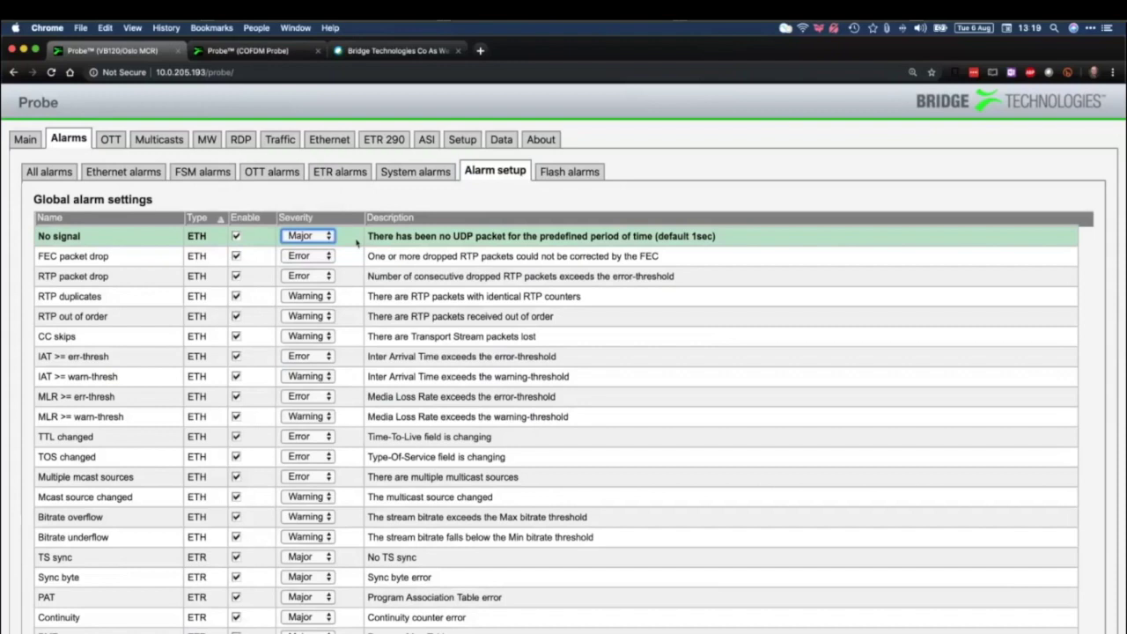
Scroll through the Alarm setup table and bring up the Flash alarms list
scroll(271, 374, down, 8)
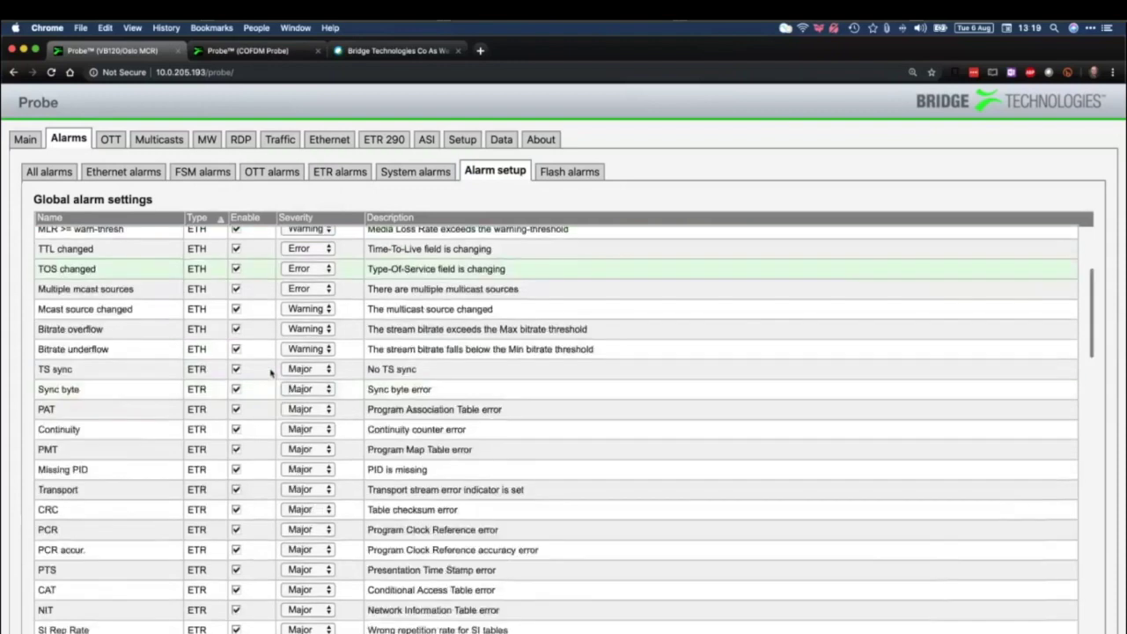
scroll(272, 374, down, 20)
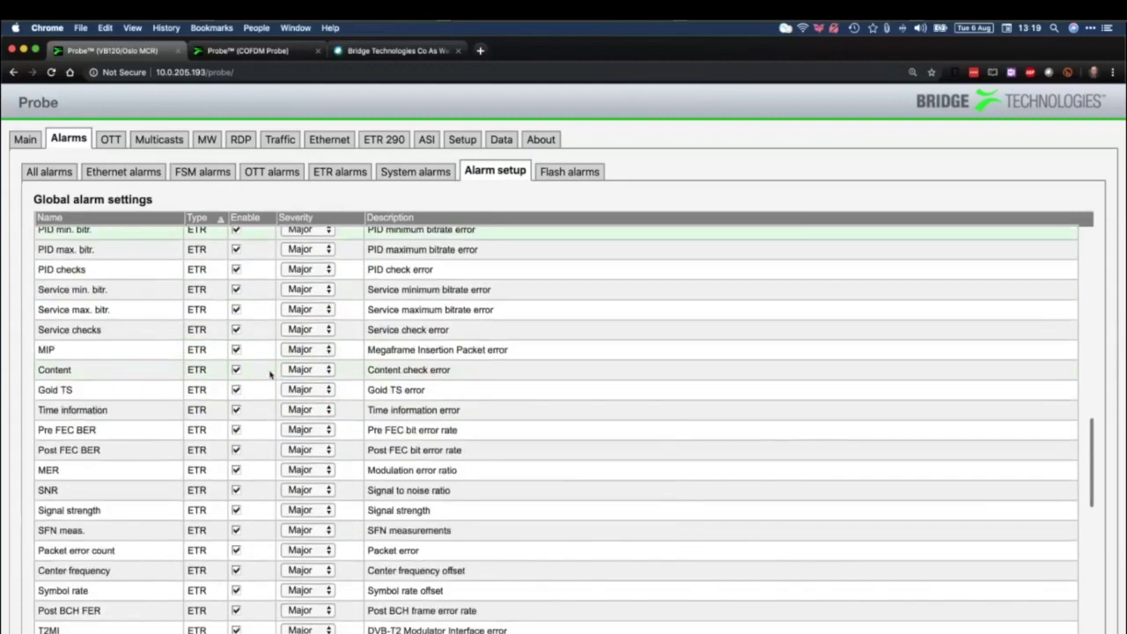
scroll(269, 374, down, 9)
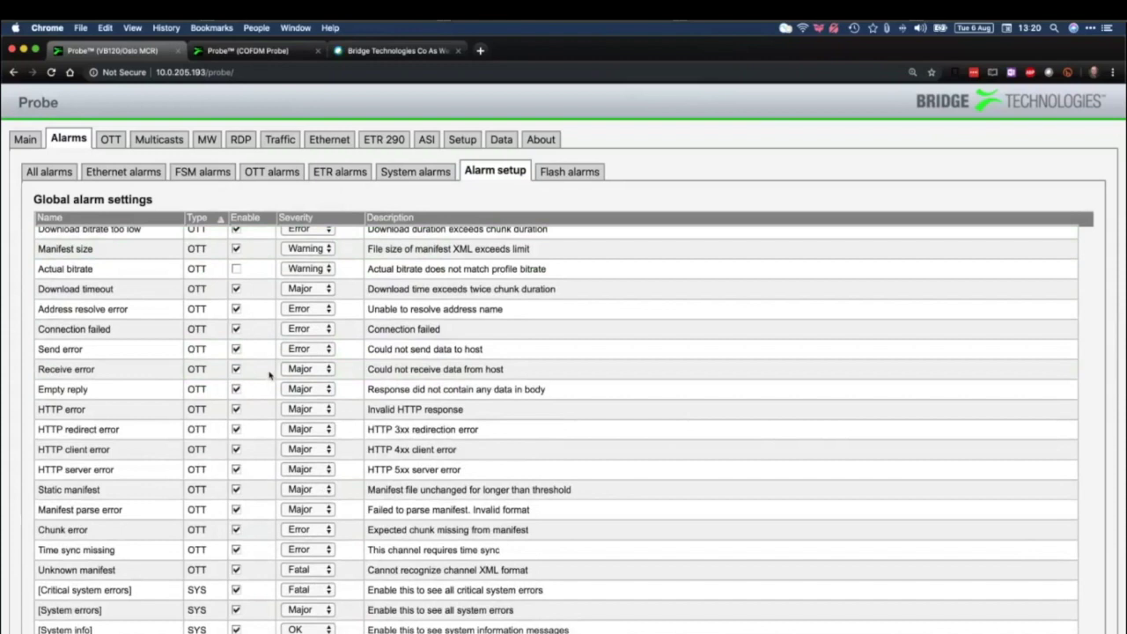
scroll(269, 375, up, 20)
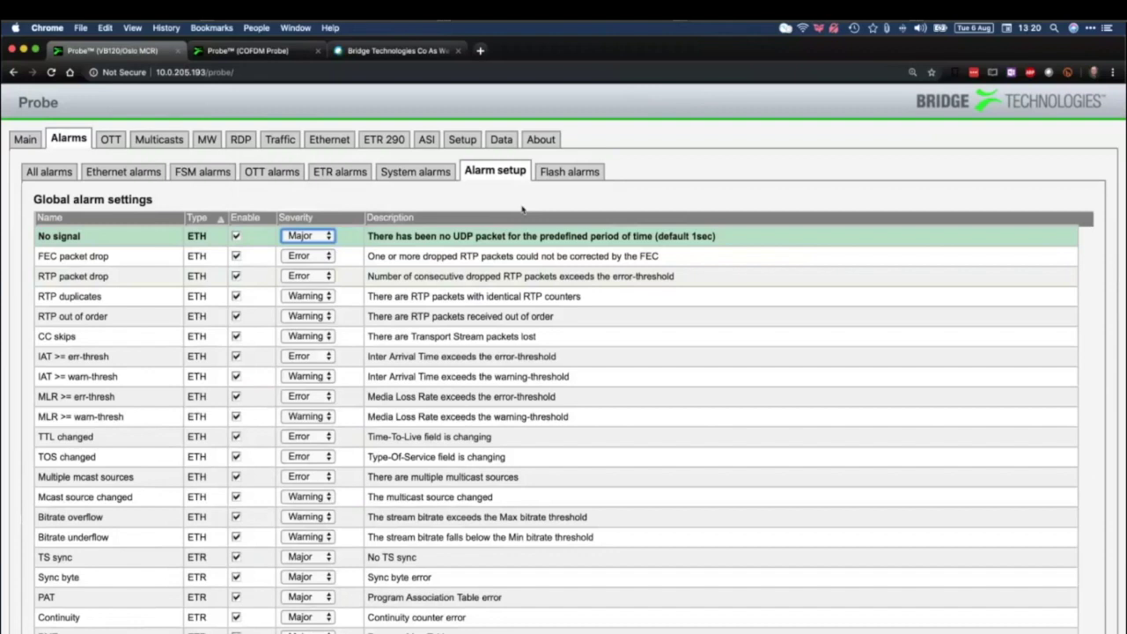
click(571, 172)
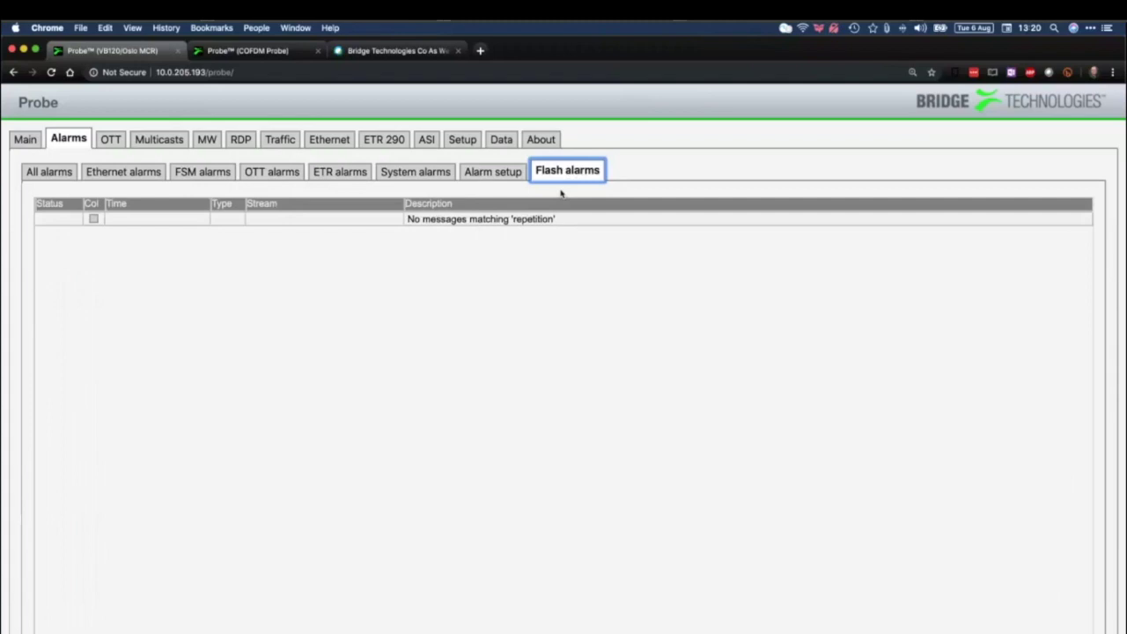
In About > License, locate the FLASH32-OPT flash storage option
click(539, 140)
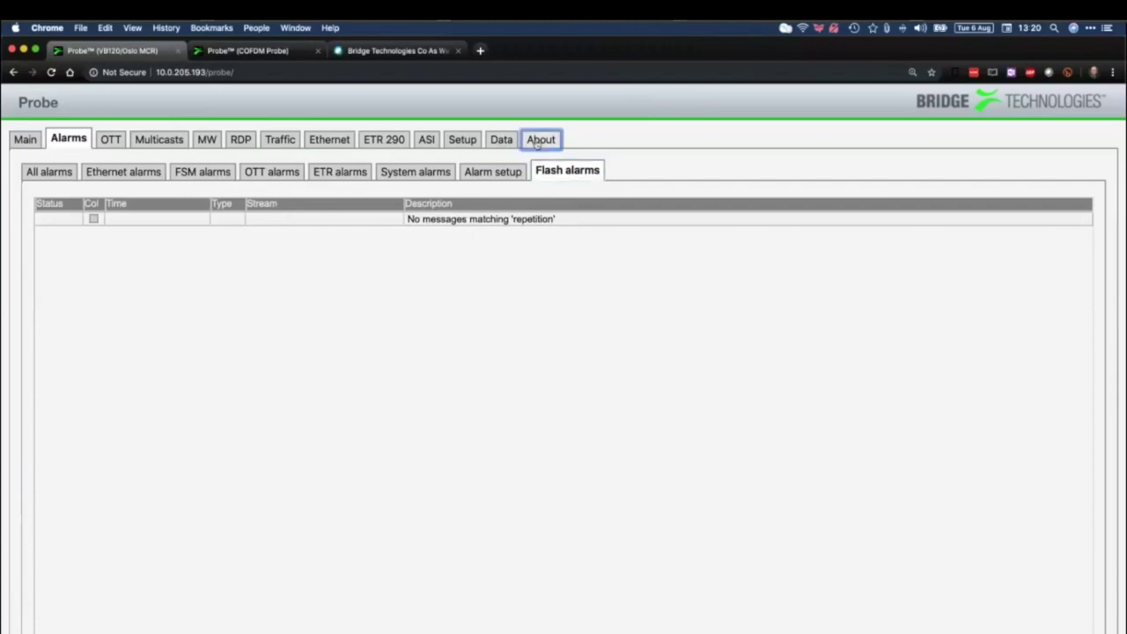
click(142, 173)
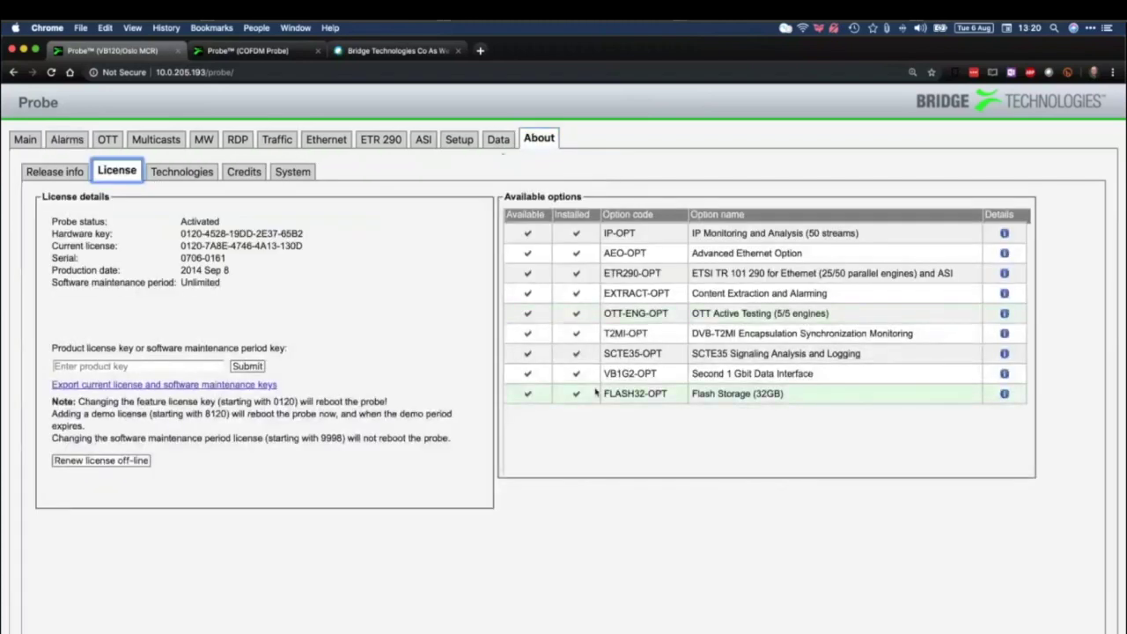
click(791, 401)
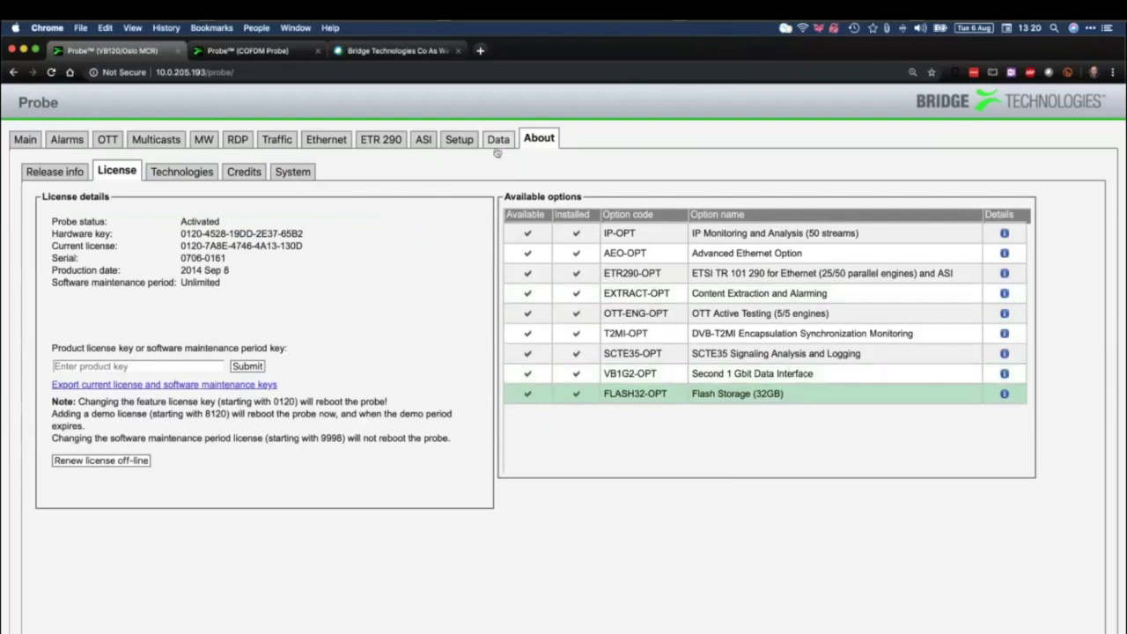
Glance at the Data import/export page, then return to License and FLASH32-OPT
click(498, 144)
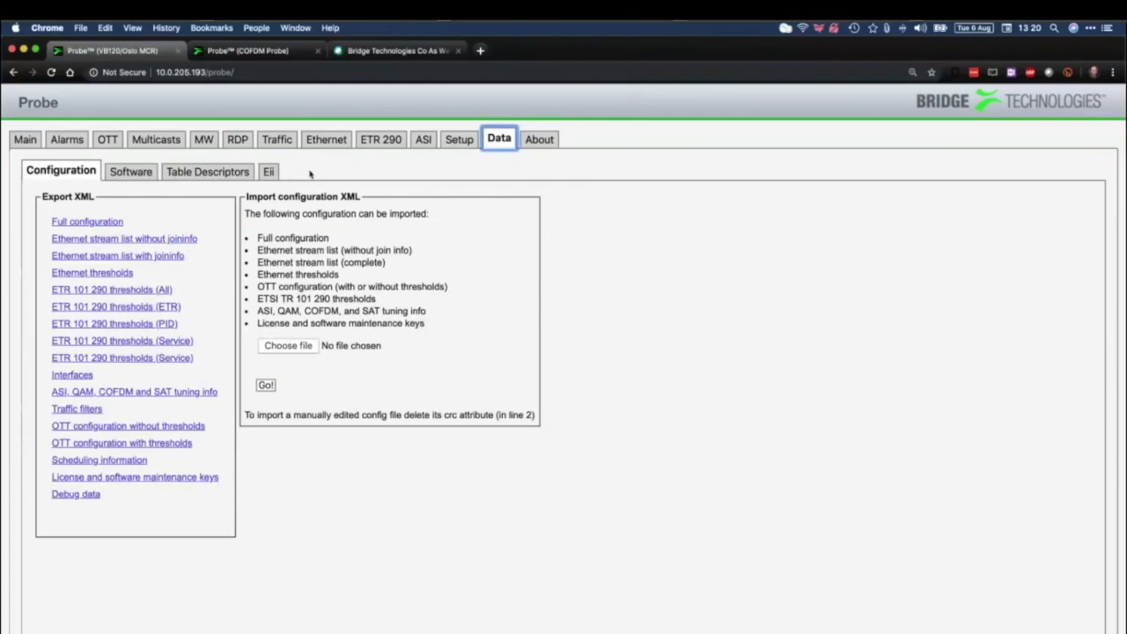
click(551, 142)
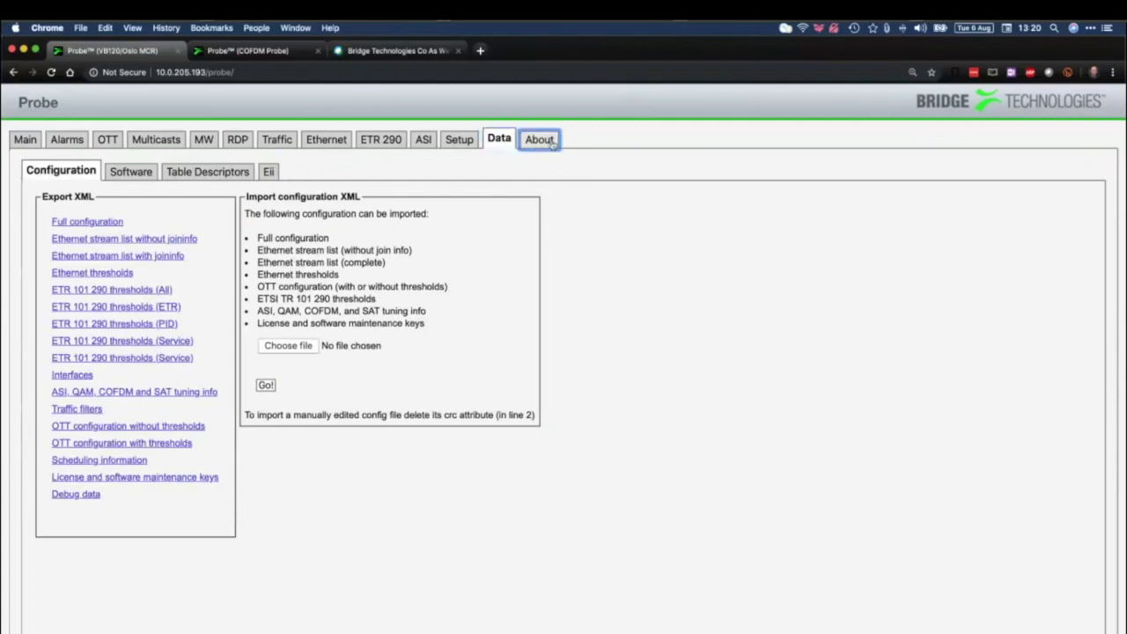
click(120, 172)
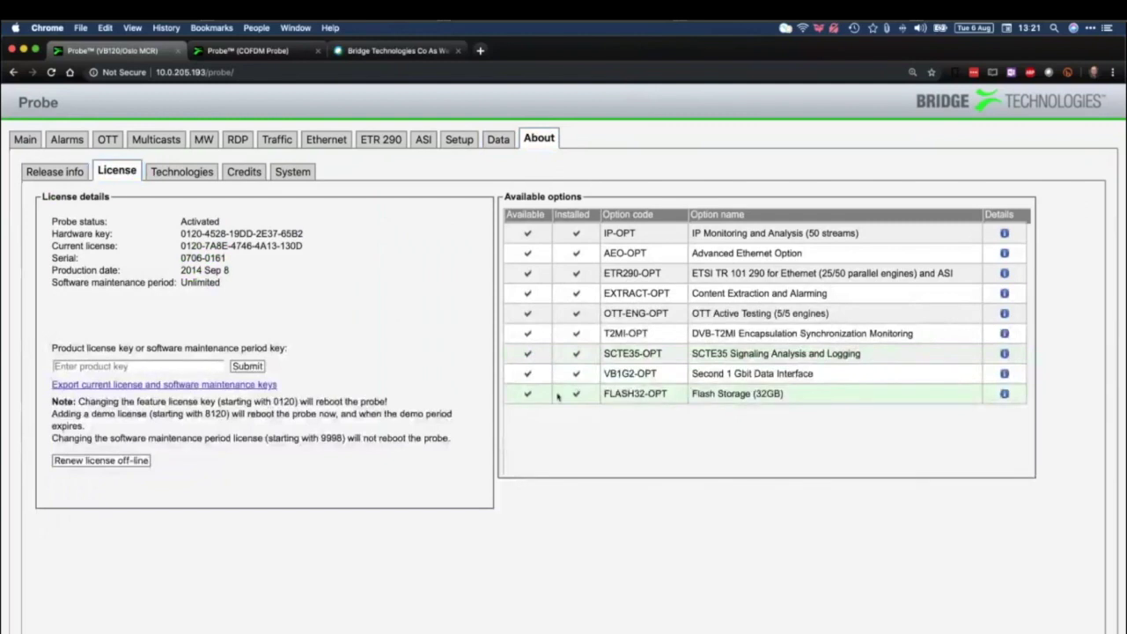
click(557, 397)
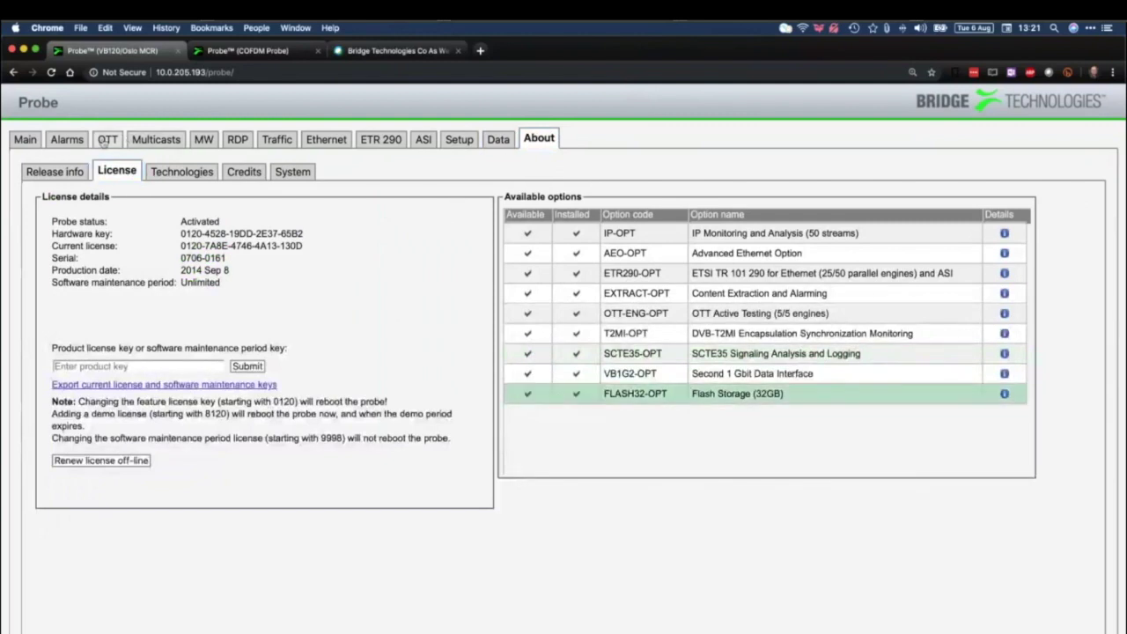
Back in Alarms, view the Flash, Ethernet and FSM alarm lists
click(69, 139)
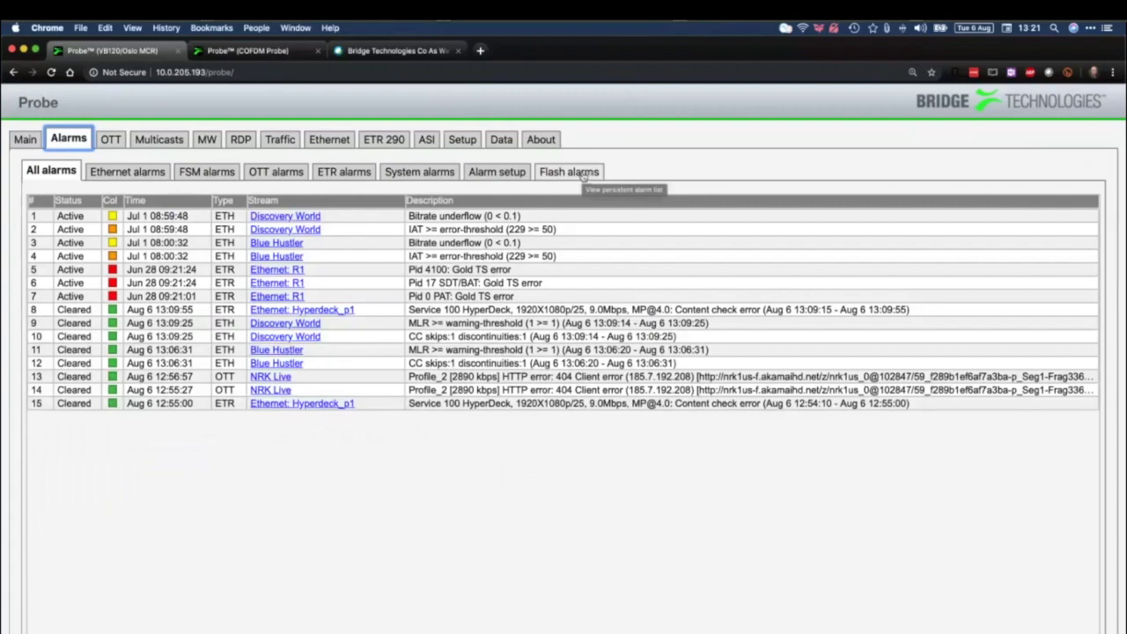
click(581, 175)
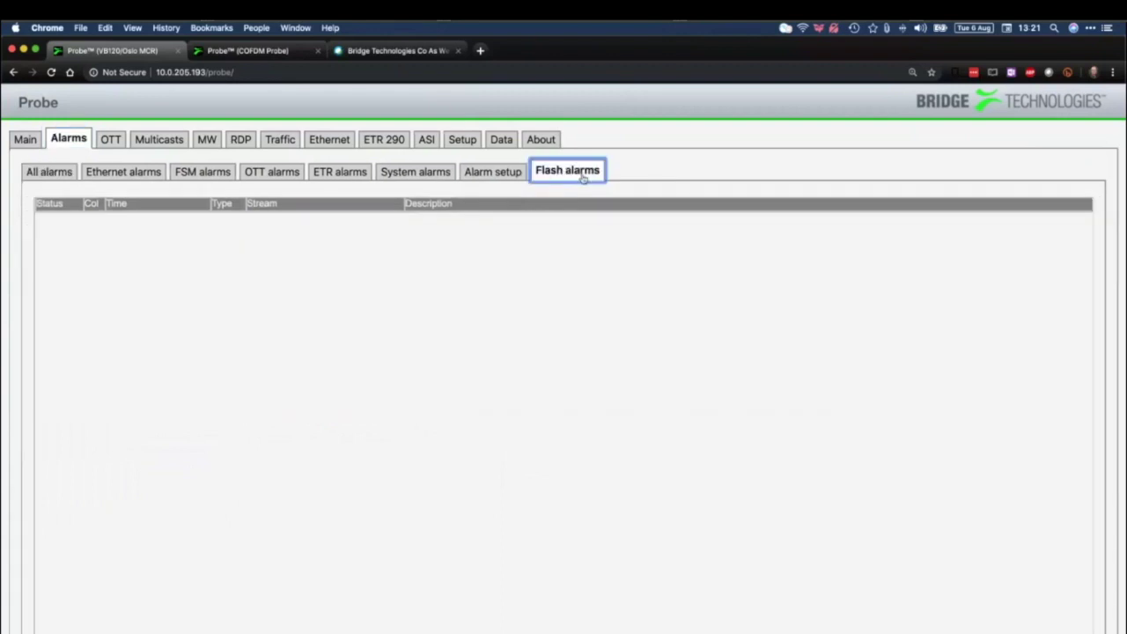
click(151, 175)
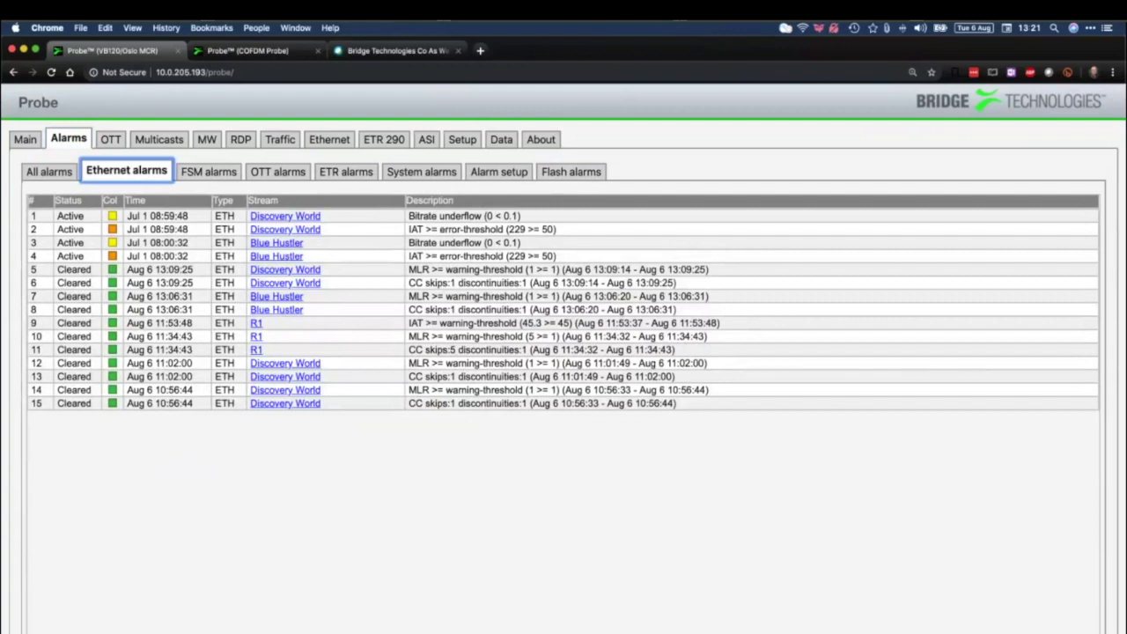
click(216, 175)
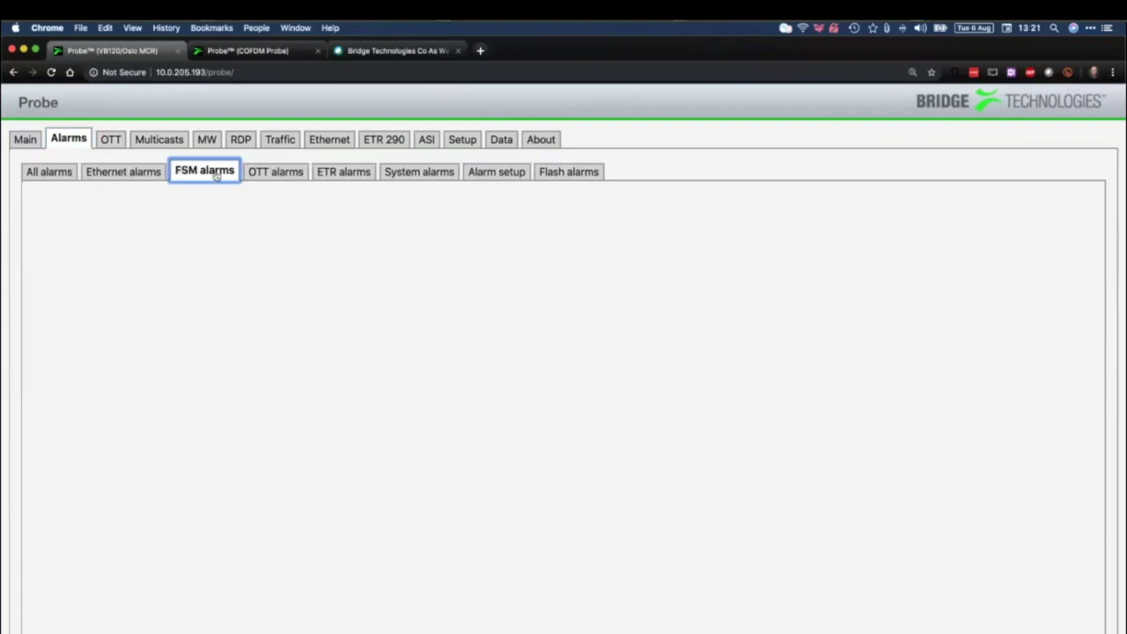
Reopen Flash alarms and scroll through the stored Aug 6 alarm history
click(569, 172)
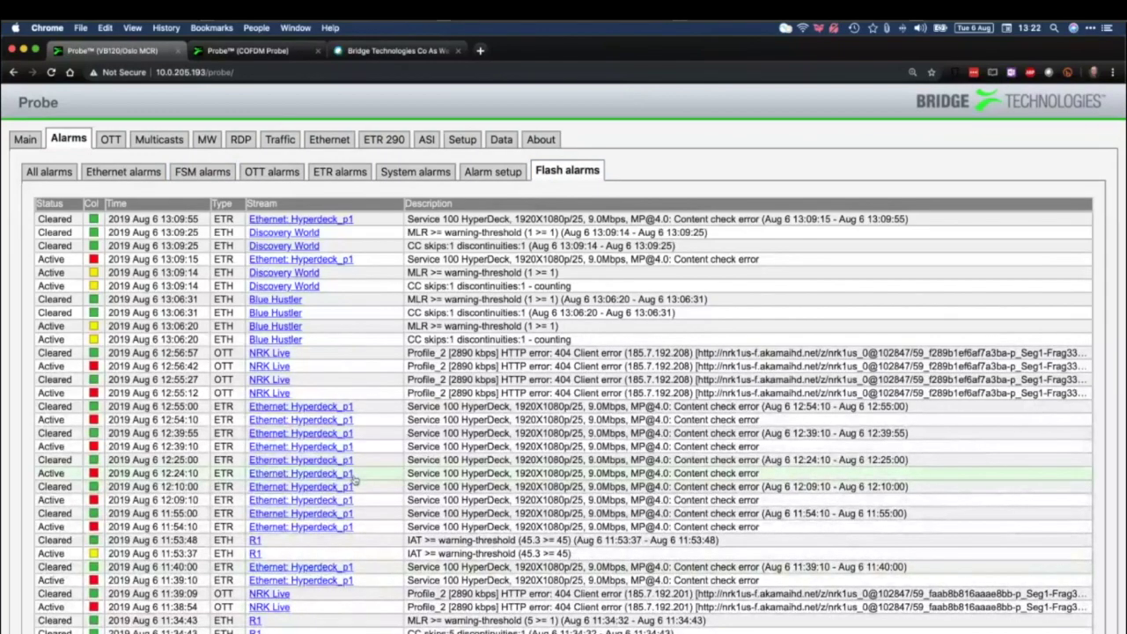
scroll(355, 478, down, 15)
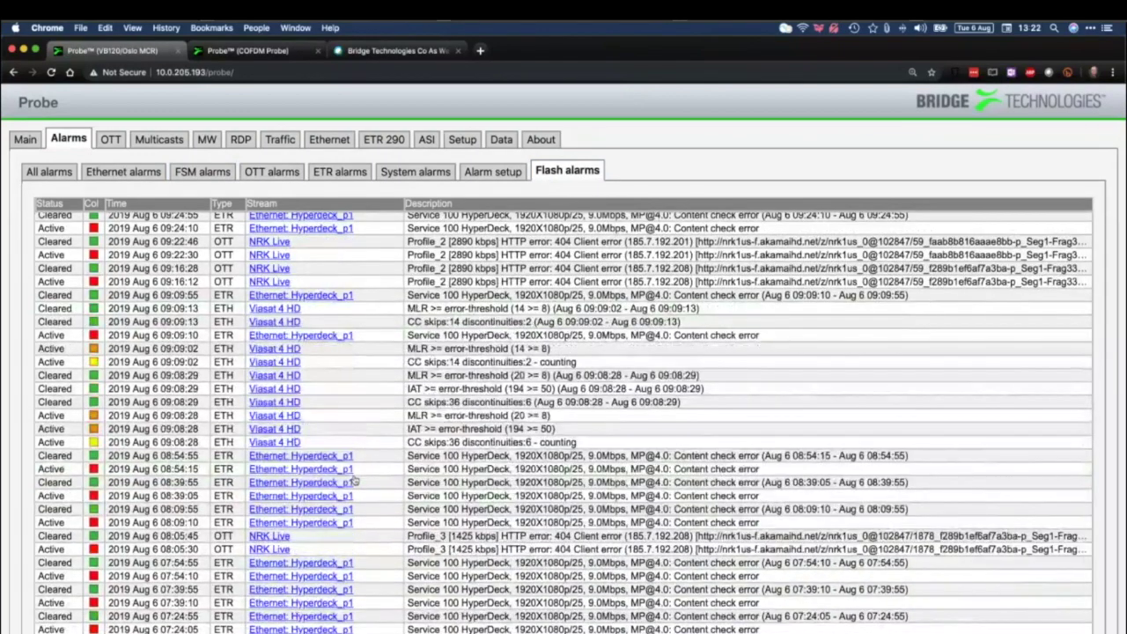
scroll(355, 478, up, 15)
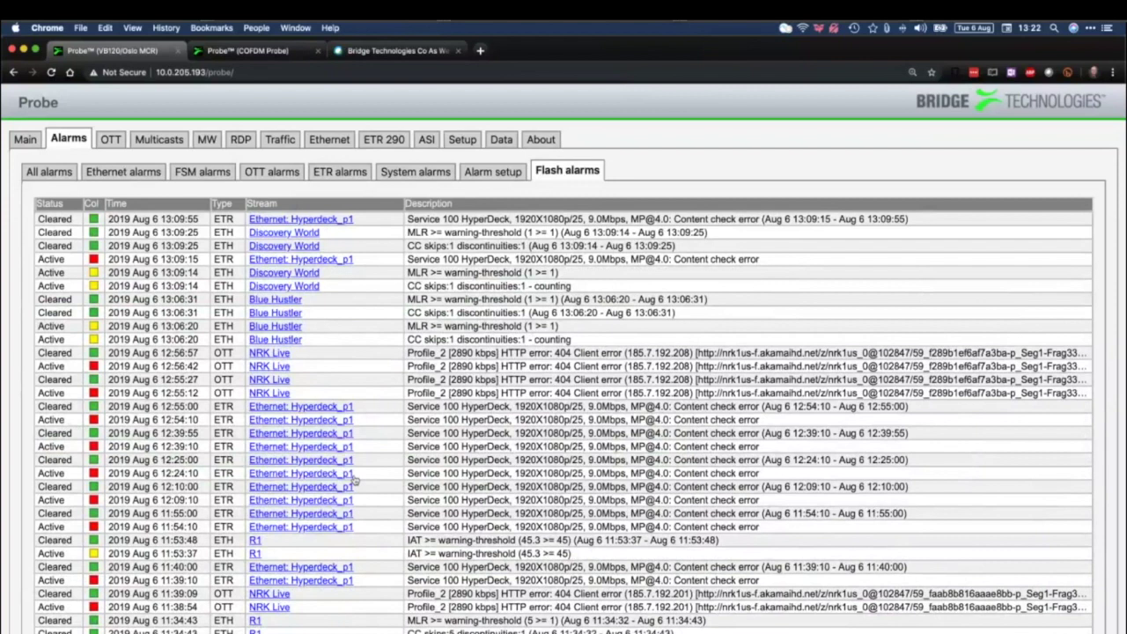
click(109, 141)
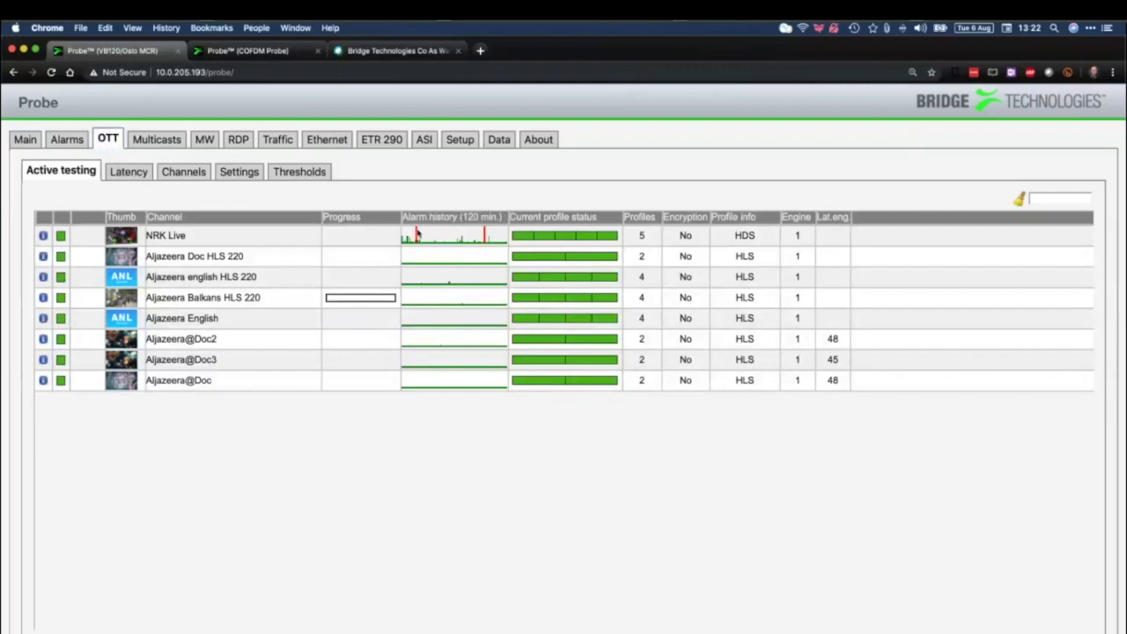
Inspect the NRK Live alarm history graph on the OTT page, then open Multicasts Parameters
mouse_move(485, 236)
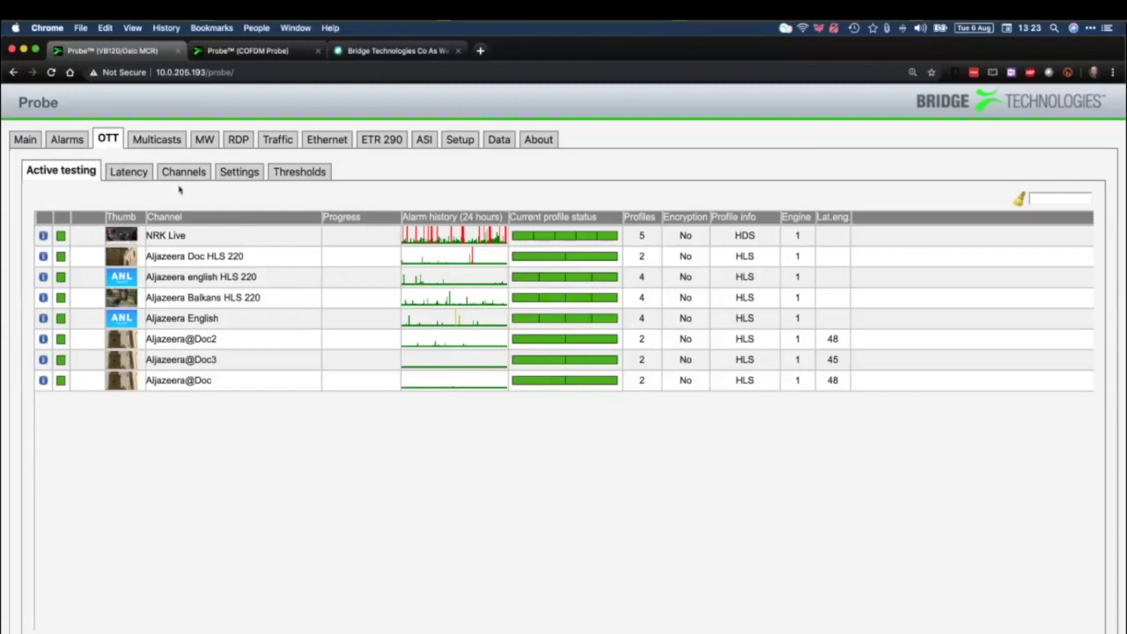
click(145, 141)
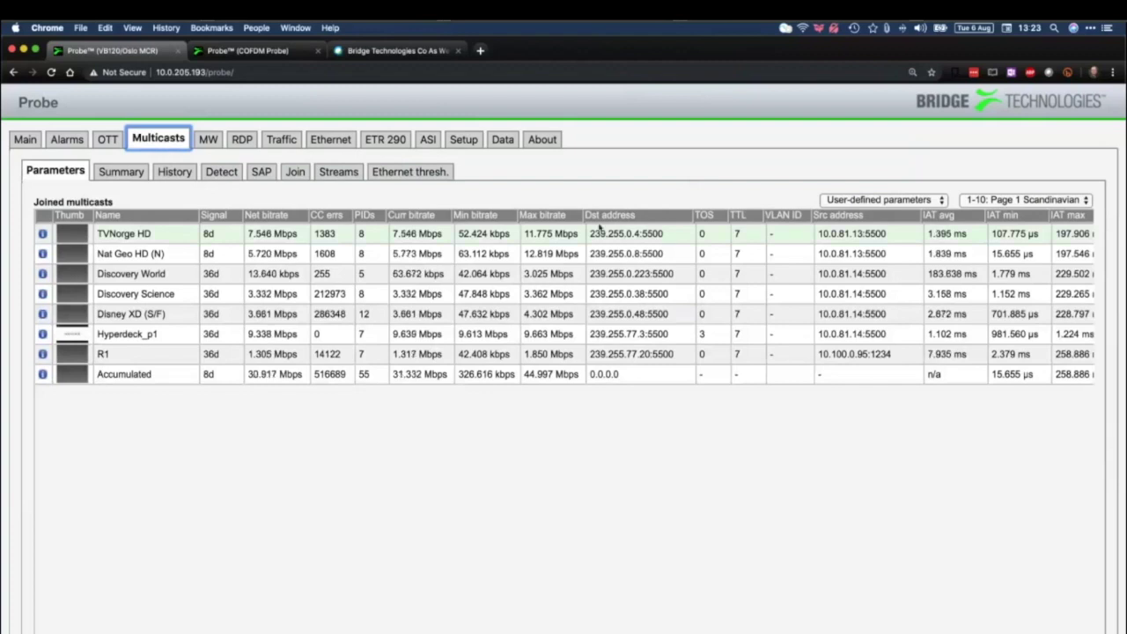
Cycle the Joined multicasts table through IP, TS and RTP/FEC views, ending on User-defined parameters
click(916, 201)
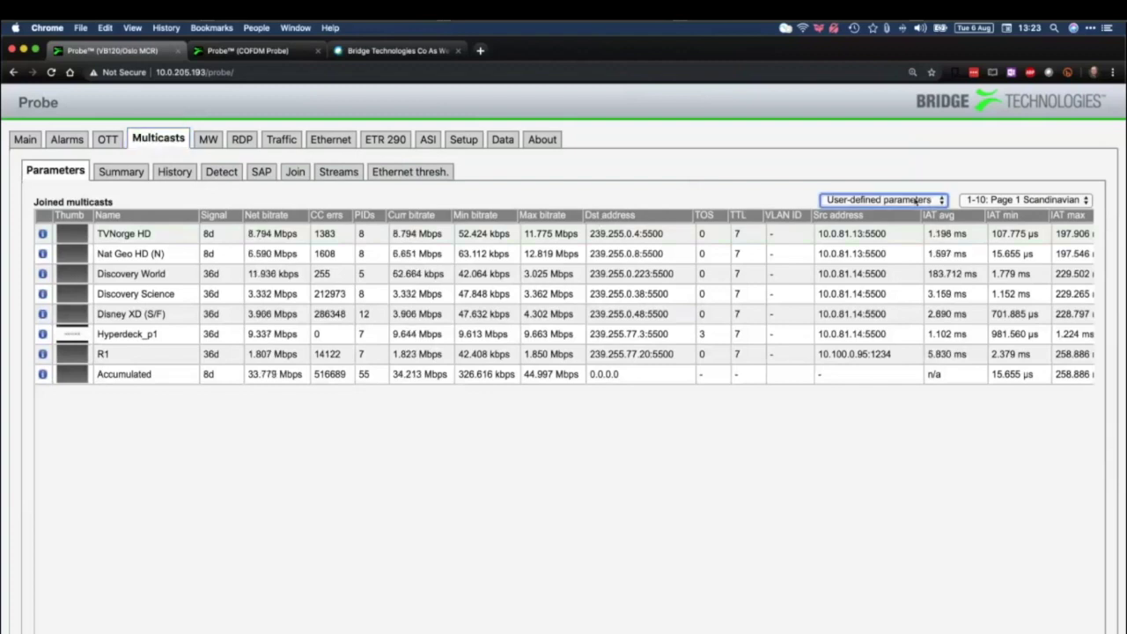
click(916, 201)
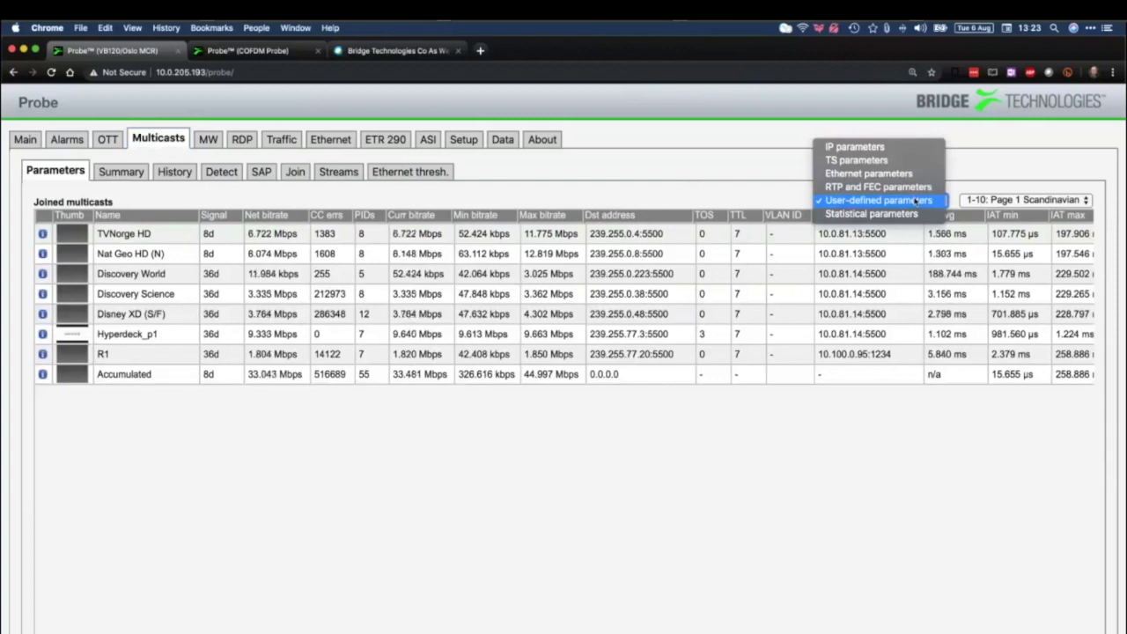
key(Escape)
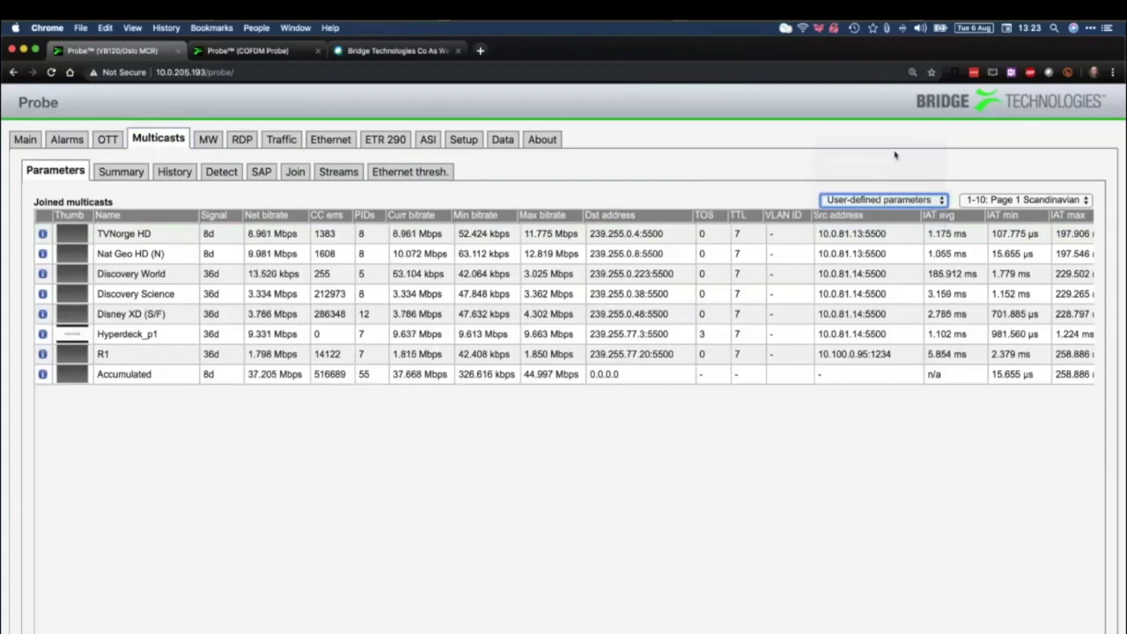
click(868, 200)
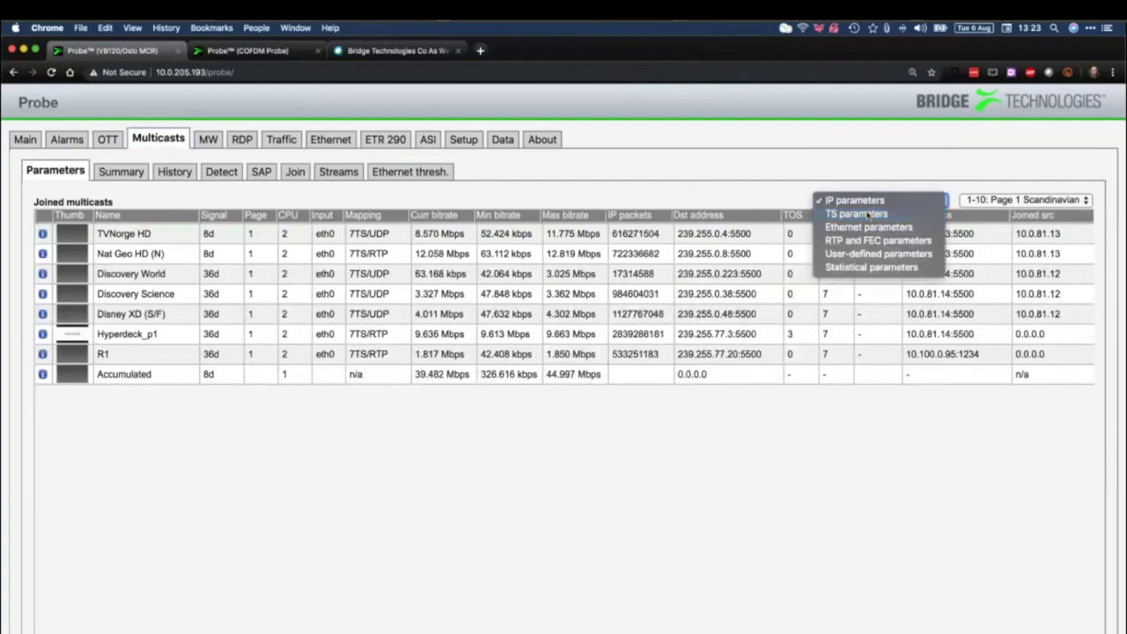
click(869, 215)
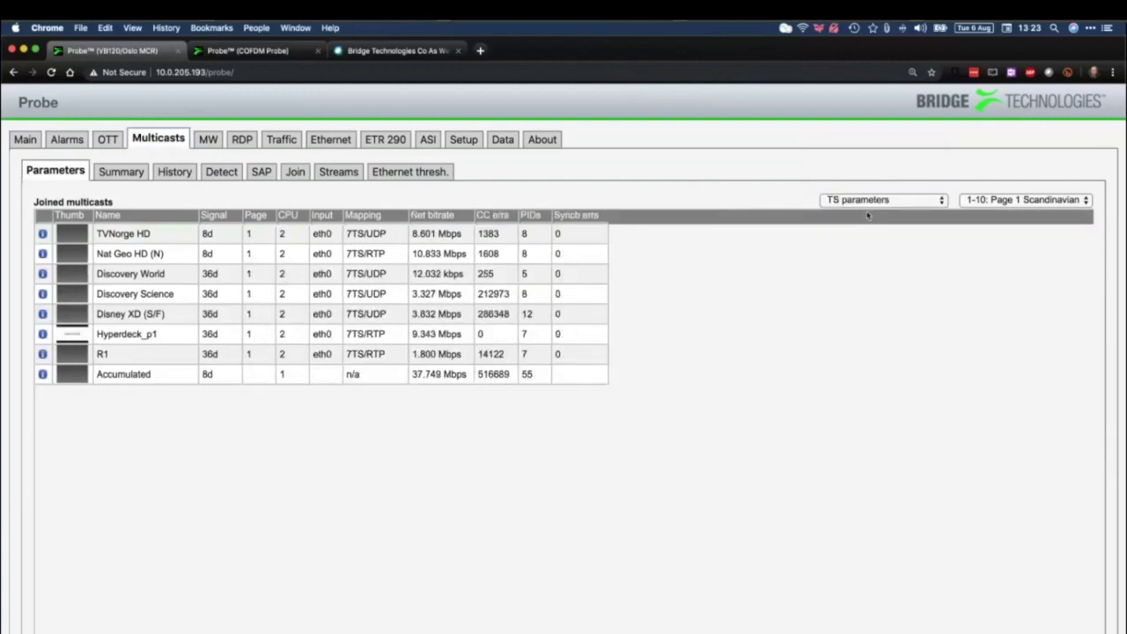
click(899, 200)
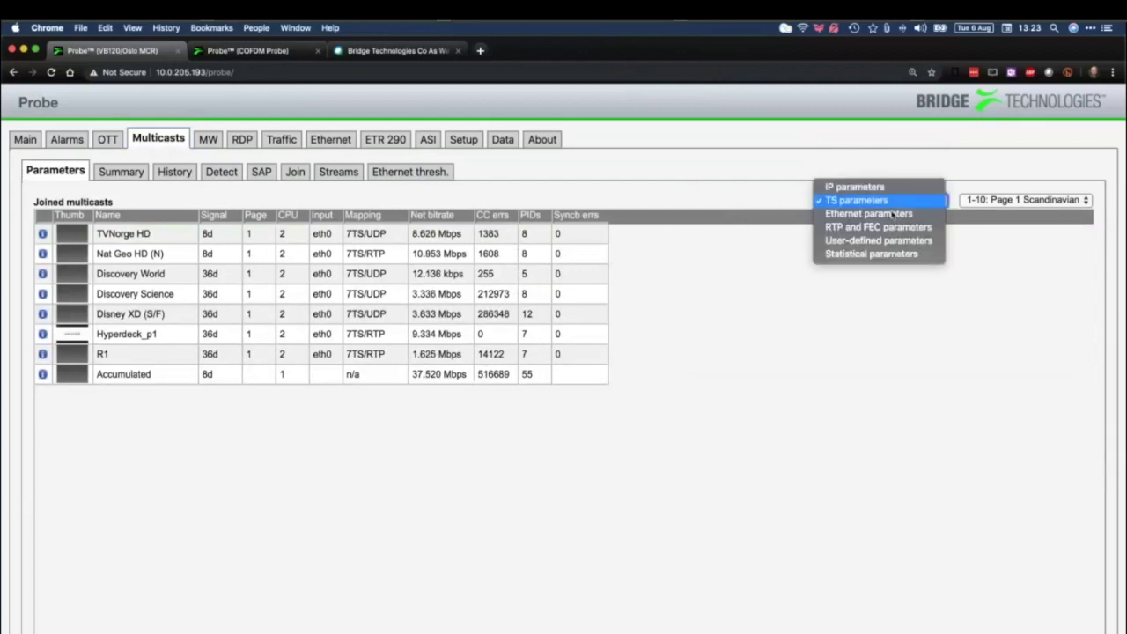
click(895, 228)
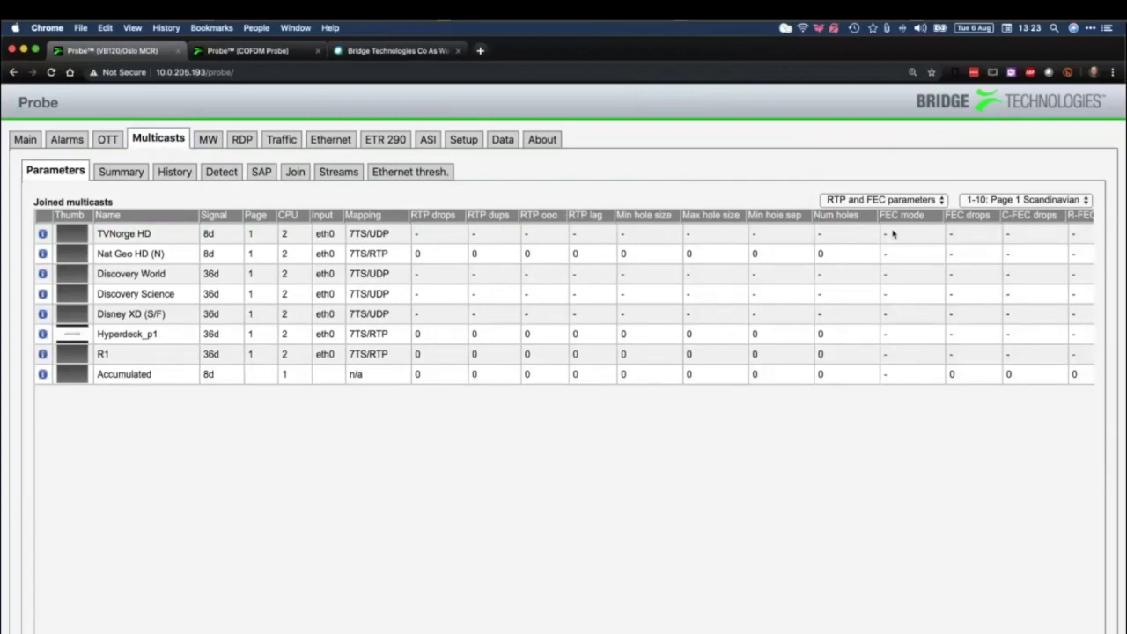
click(906, 200)
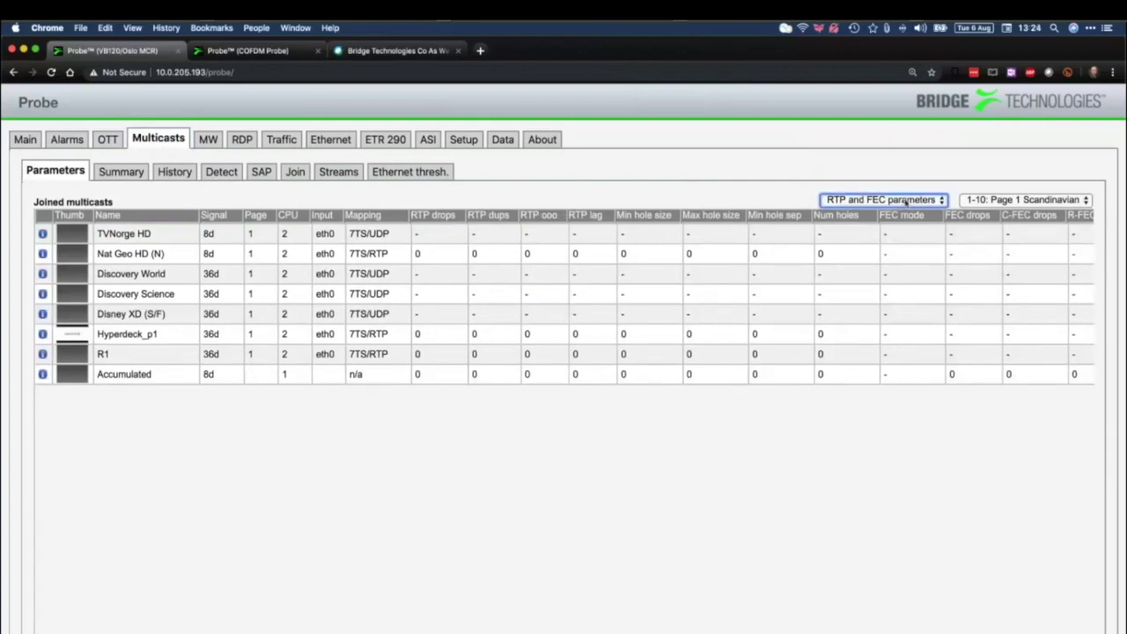
click(905, 200)
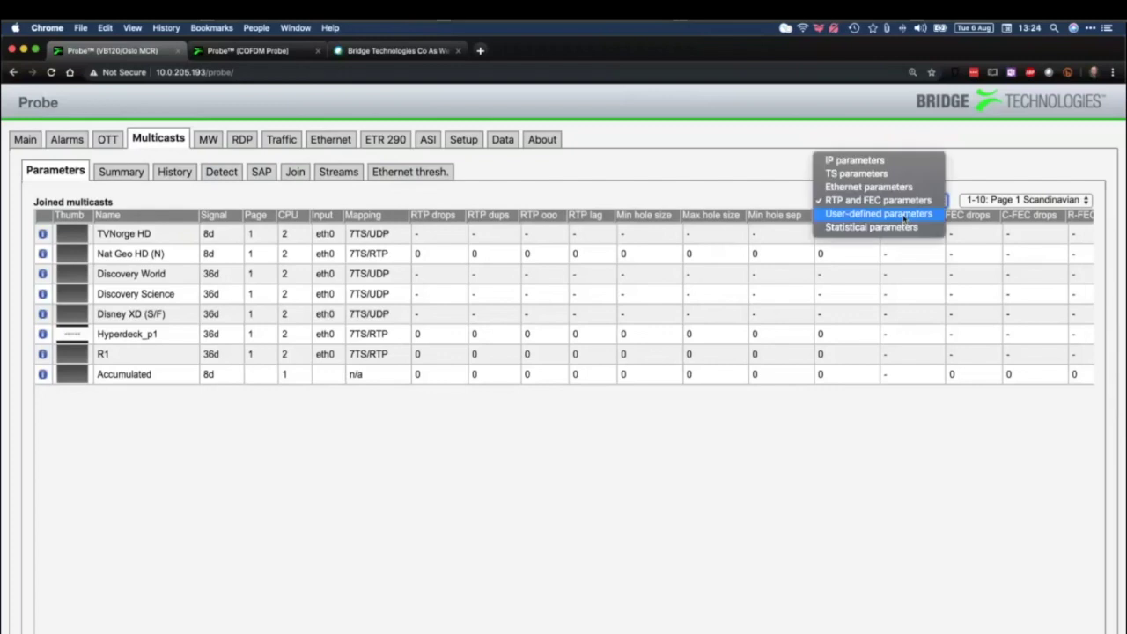
click(906, 215)
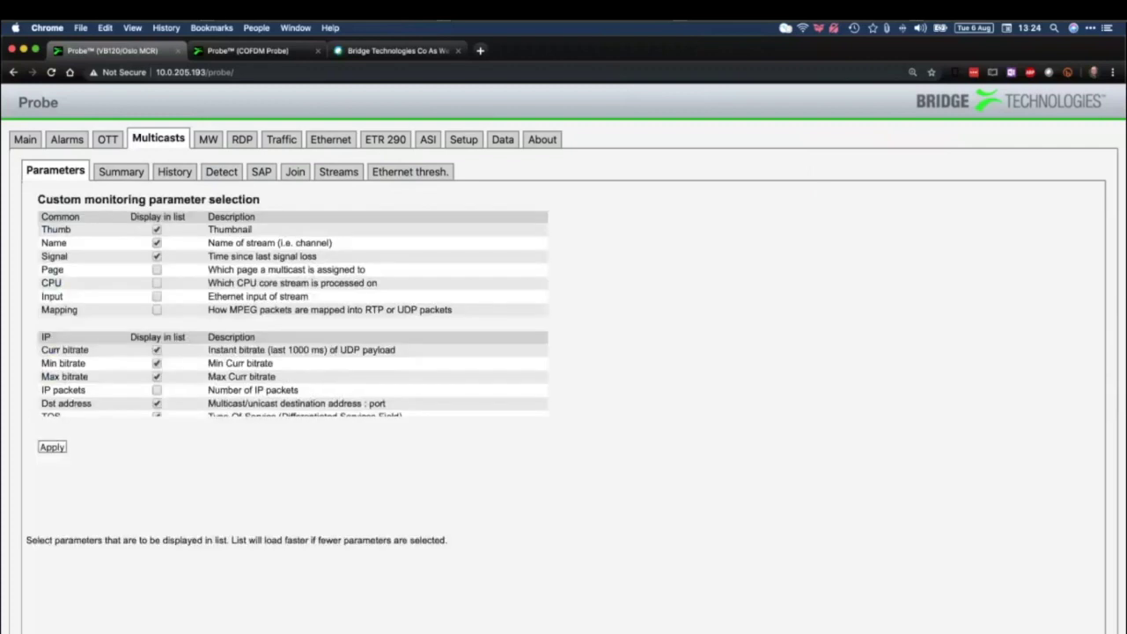
Enable Display in list for Page and IP packets, apply, and reload the Parameters list
scroll(155, 403, down, 15)
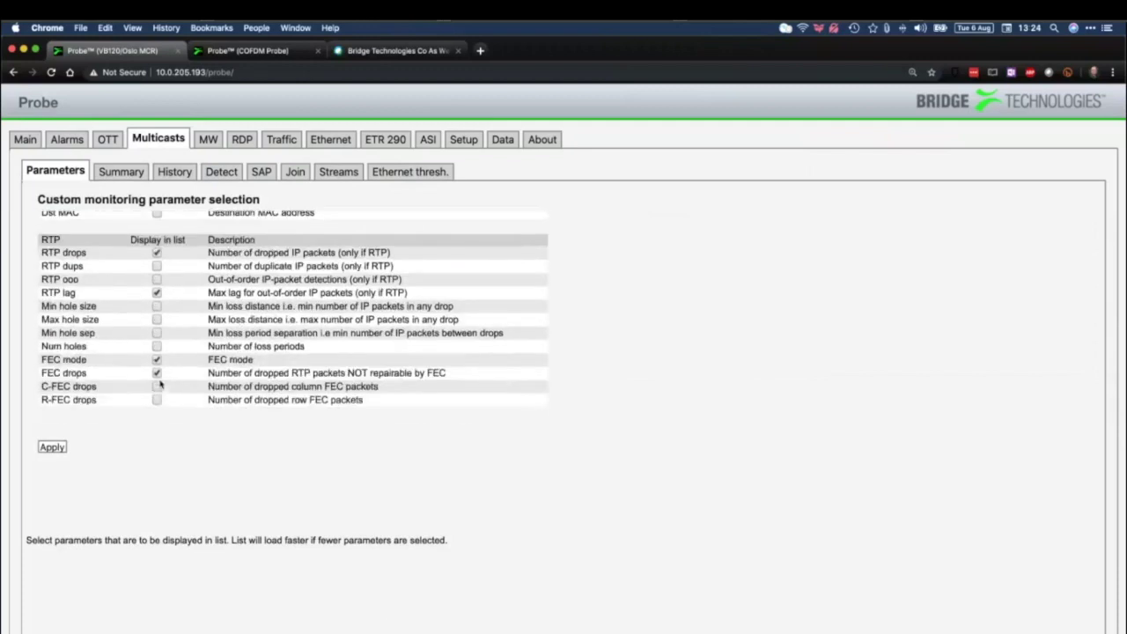
scroll(160, 384, up, 15)
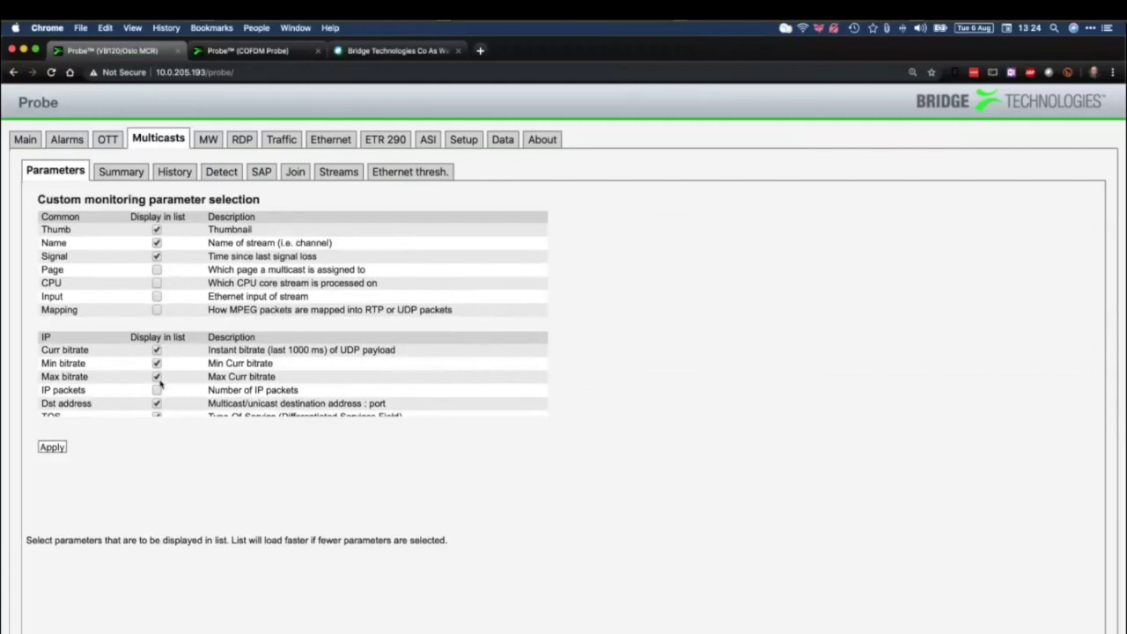
scroll(160, 384, down, 3)
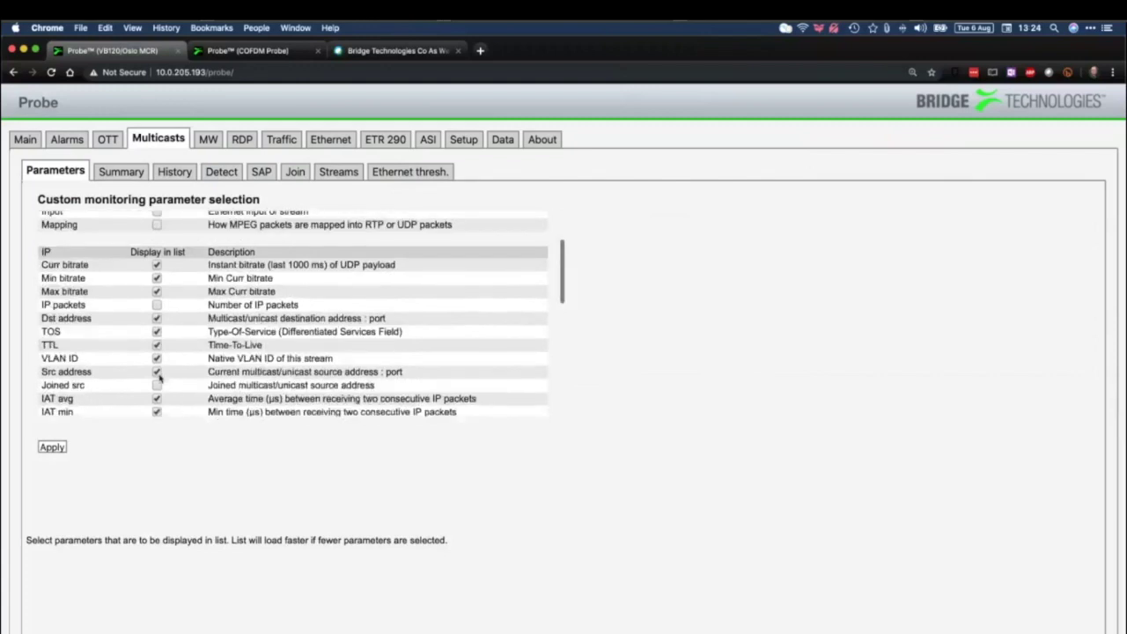
scroll(159, 377, up, 3)
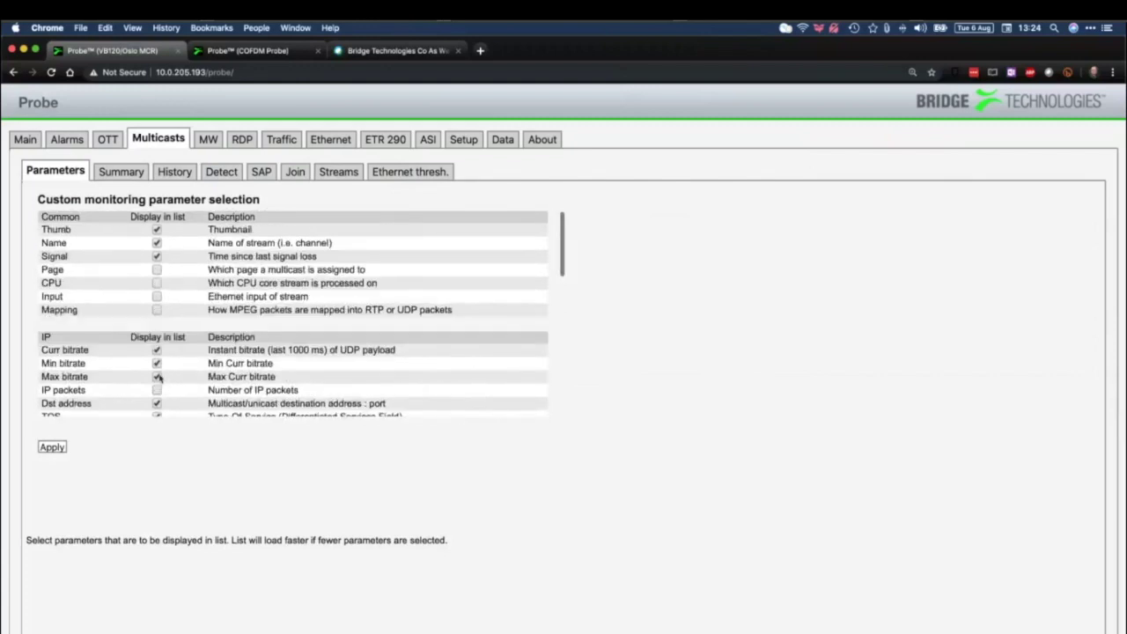
click(157, 271)
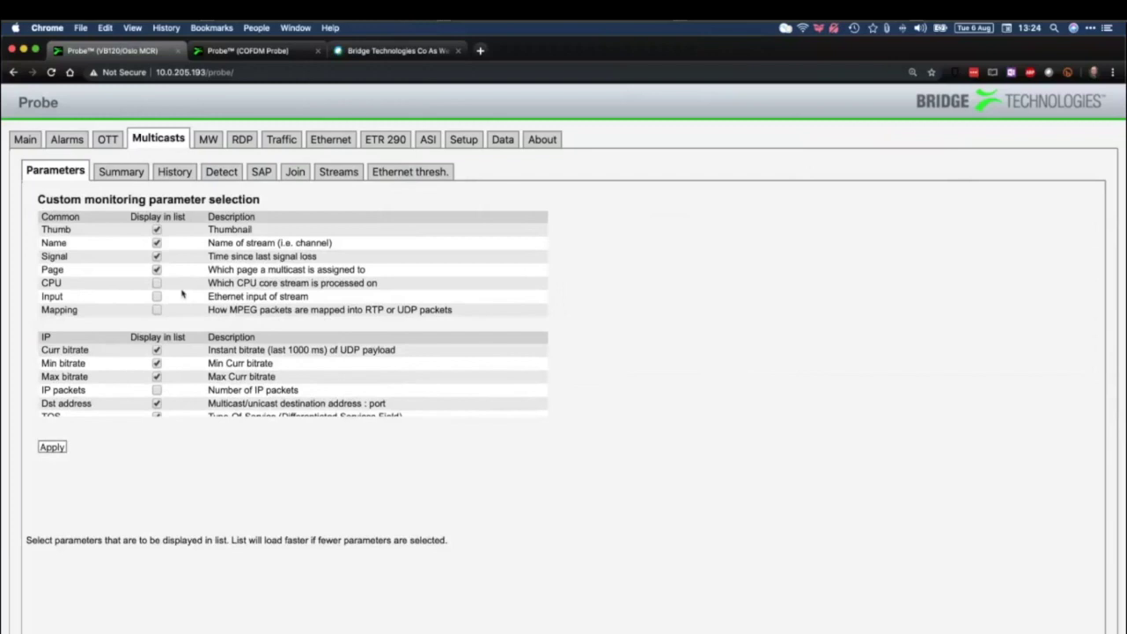
click(156, 390)
click(53, 447)
click(57, 171)
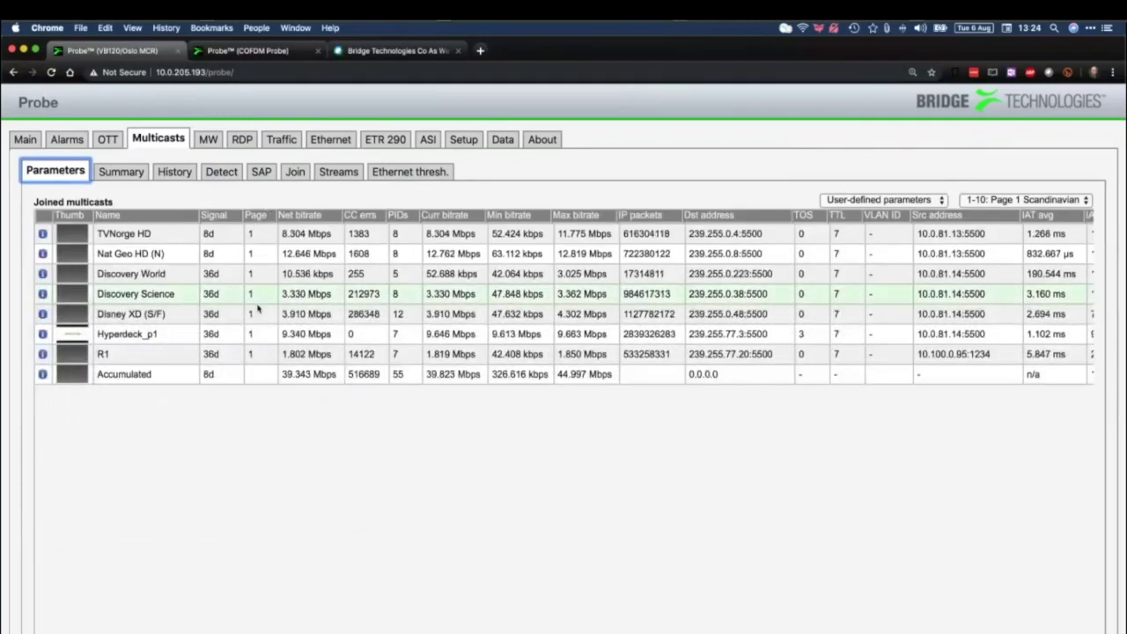
On Page 1 Scandinavian, sort the joined multicasts by IP packets and reverse the order
click(1007, 201)
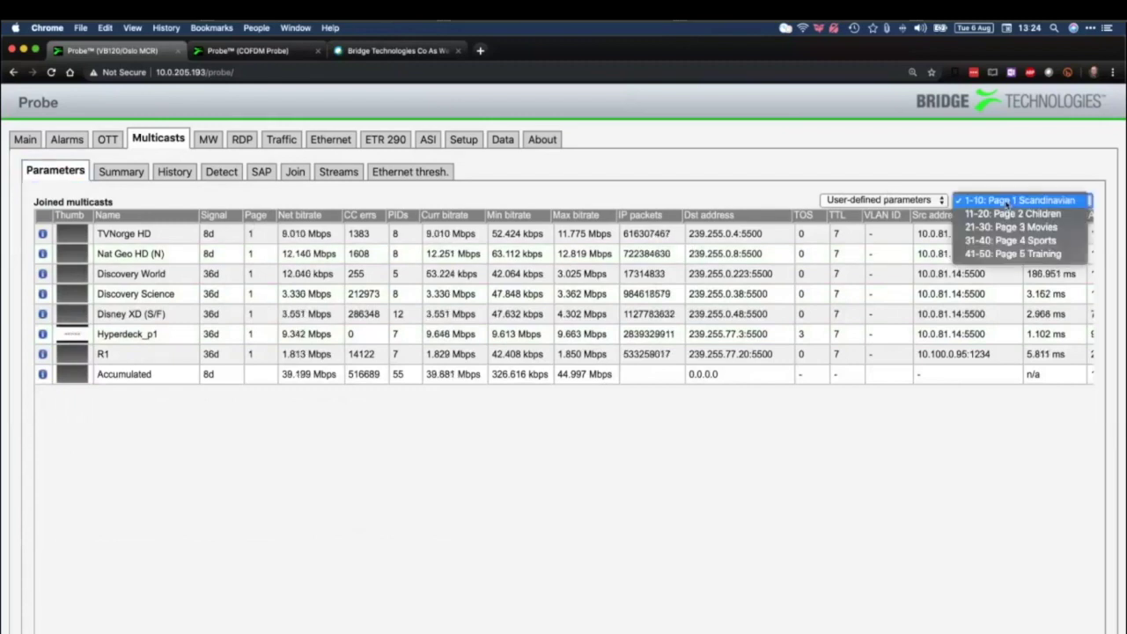
click(1007, 202)
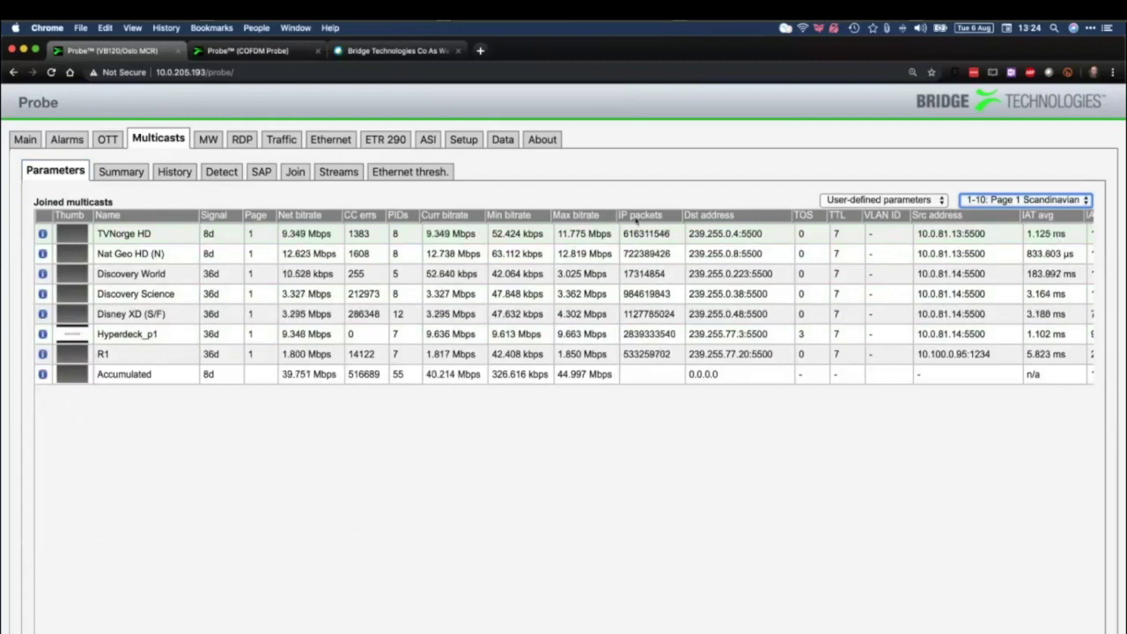
click(638, 217)
click(639, 217)
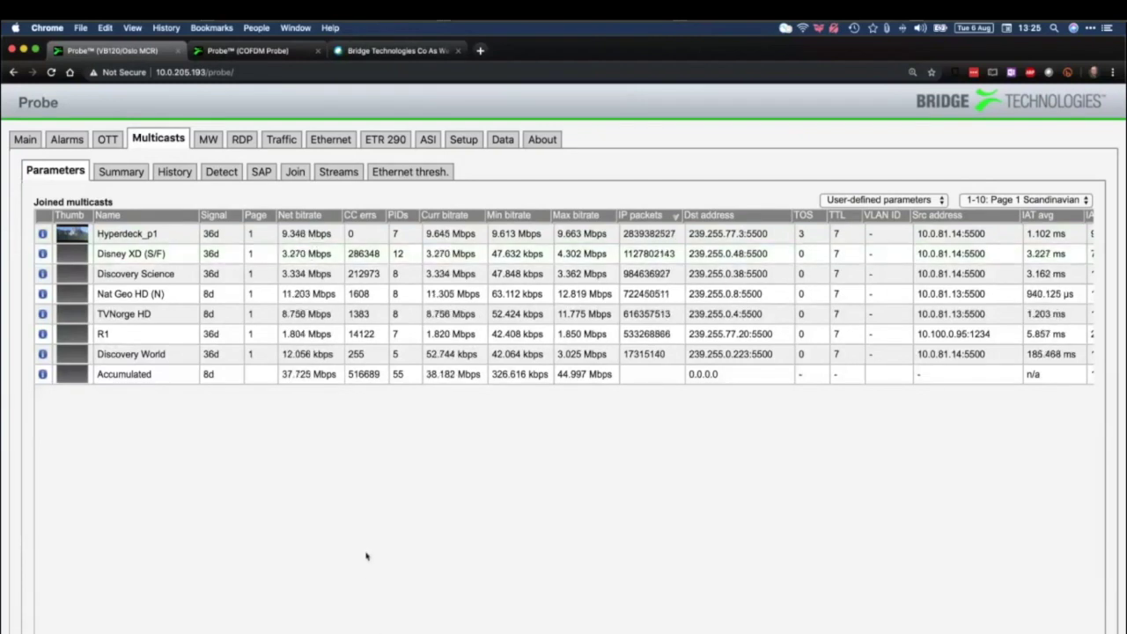
View the Page 3 Movies and Page 5 Training channels, then deselect the Page column
click(1056, 200)
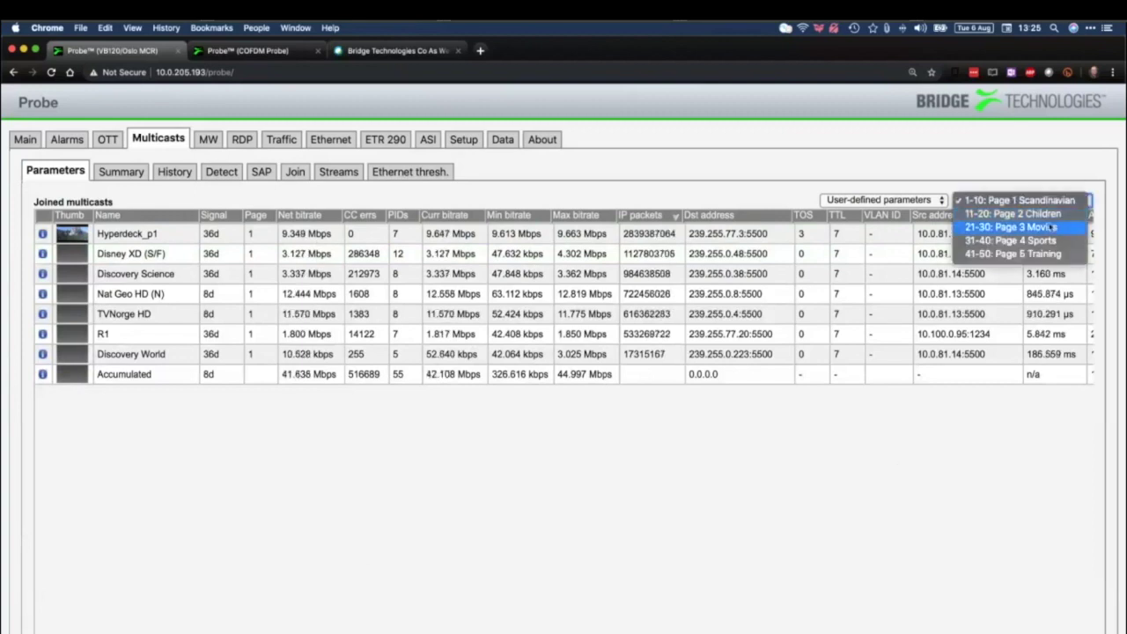
key(Escape)
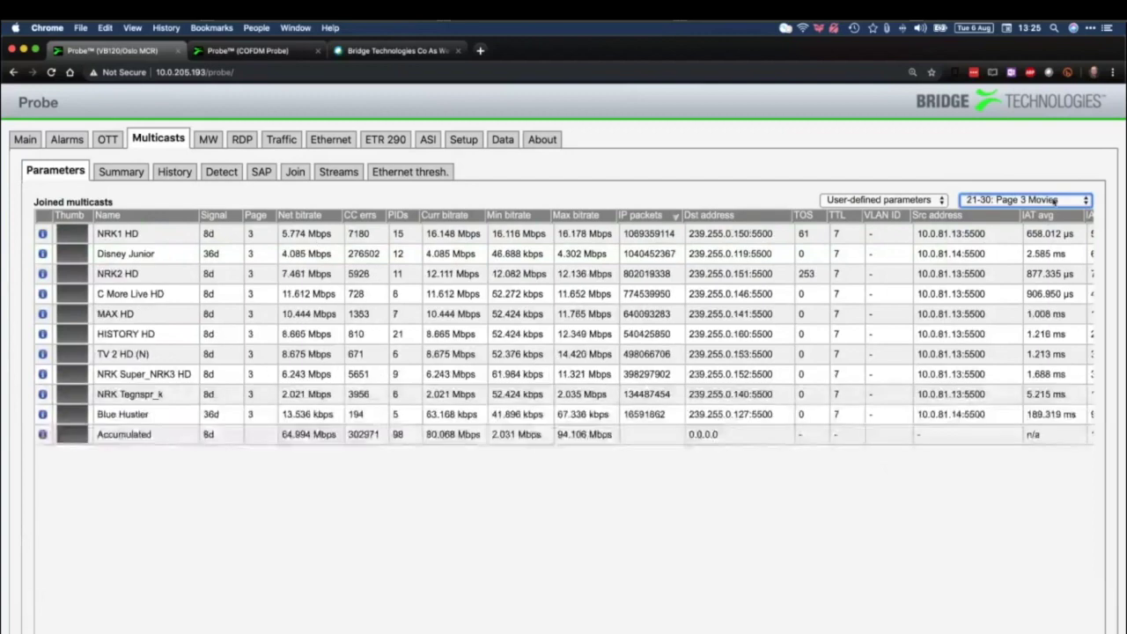
click(1054, 202)
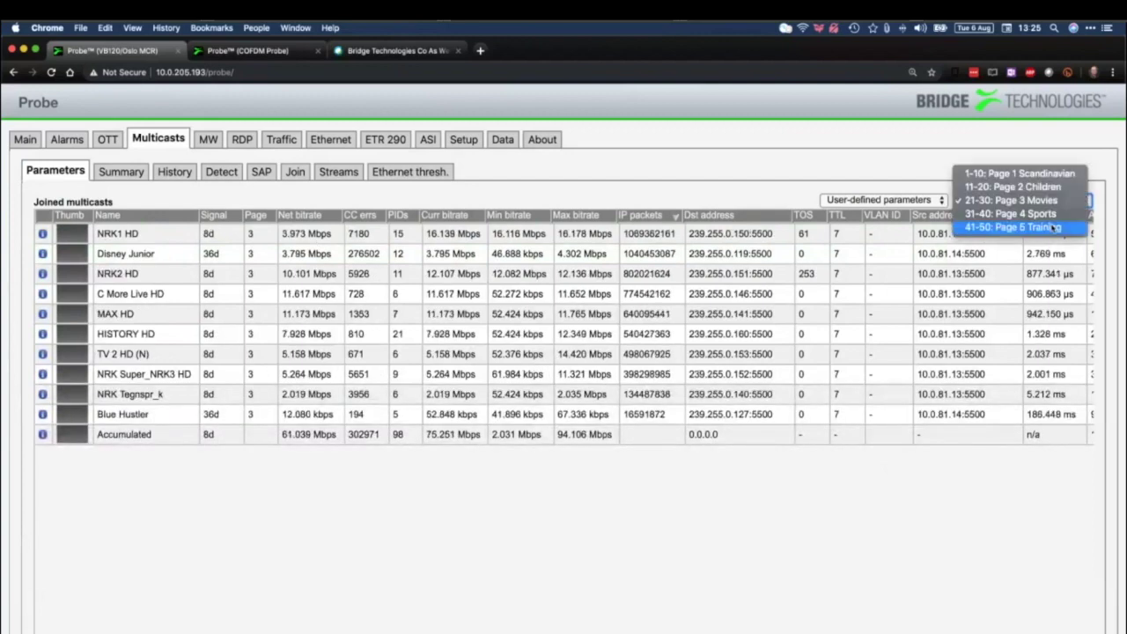
click(1054, 228)
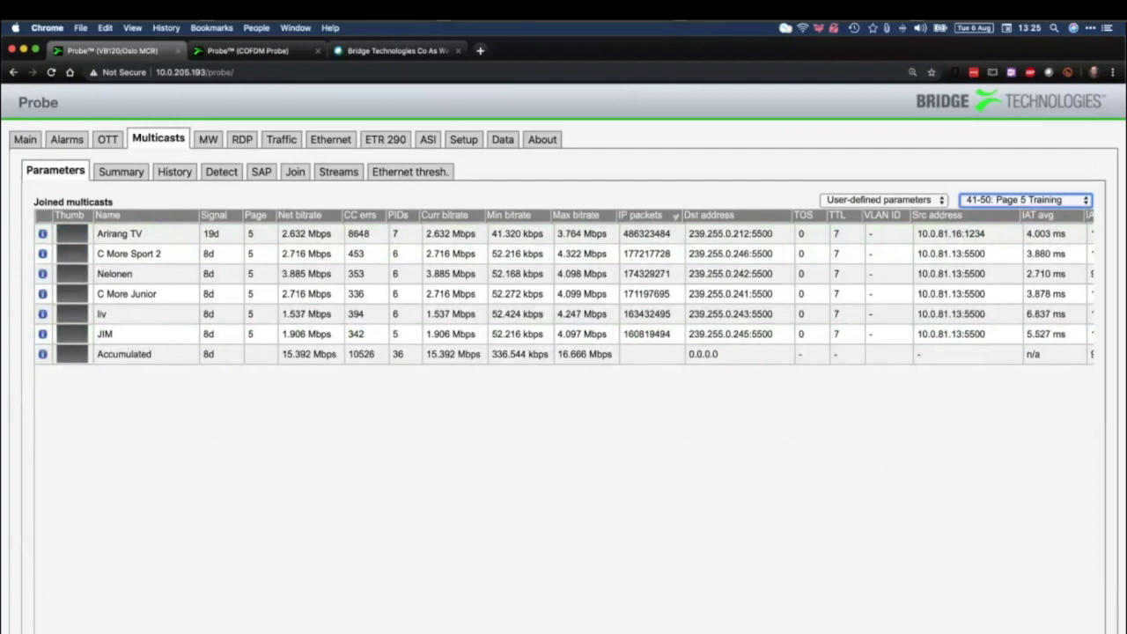
click(157, 268)
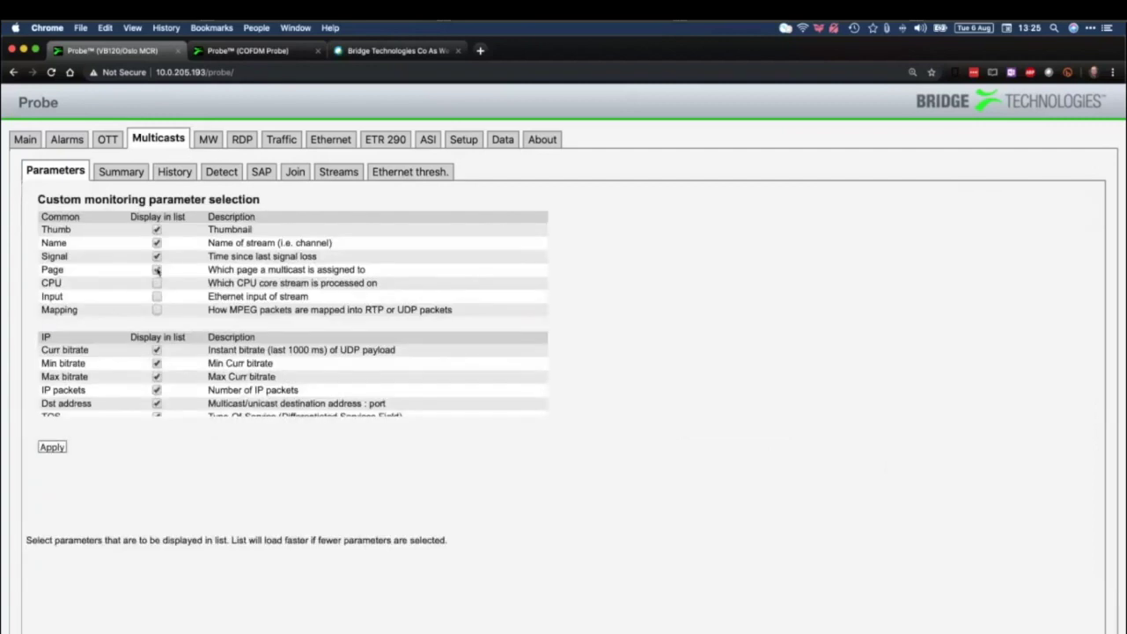
Untick the IP packets column, reload the Parameters list, and open the per-page Summary
click(157, 389)
click(53, 170)
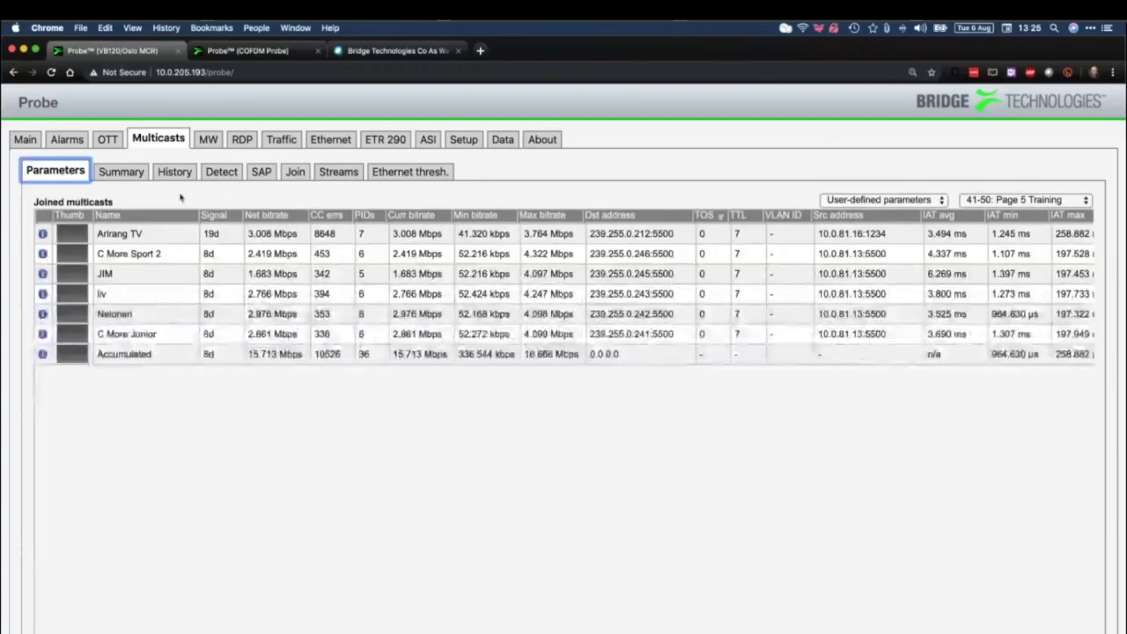
click(124, 173)
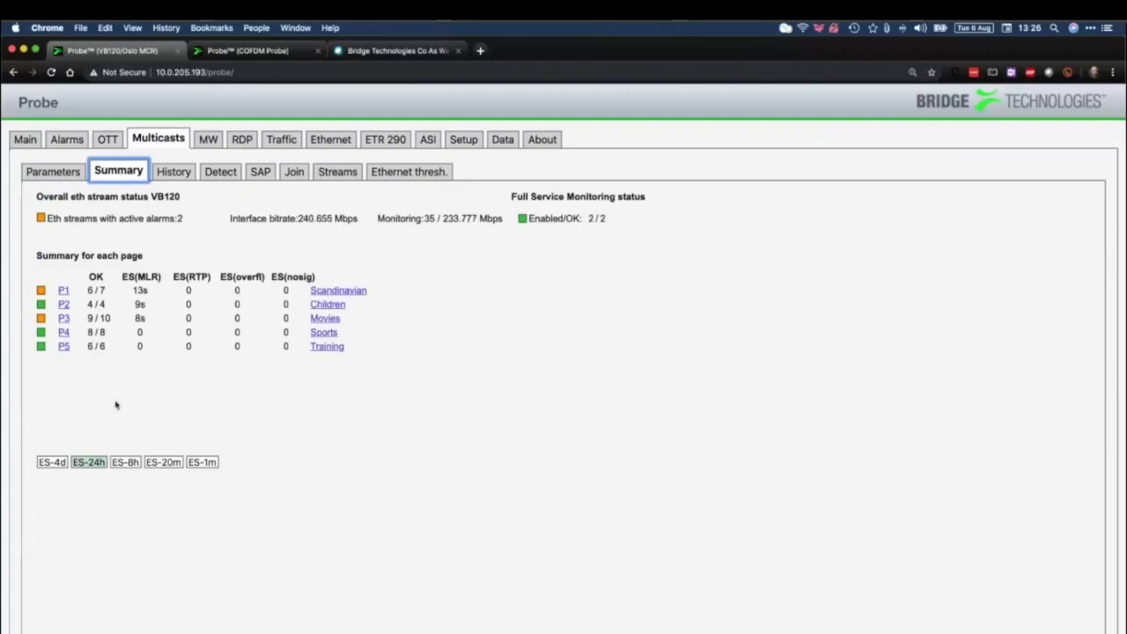
Show per-page errored seconds for 8 hours, then 4 days, and open the History graphs
click(129, 464)
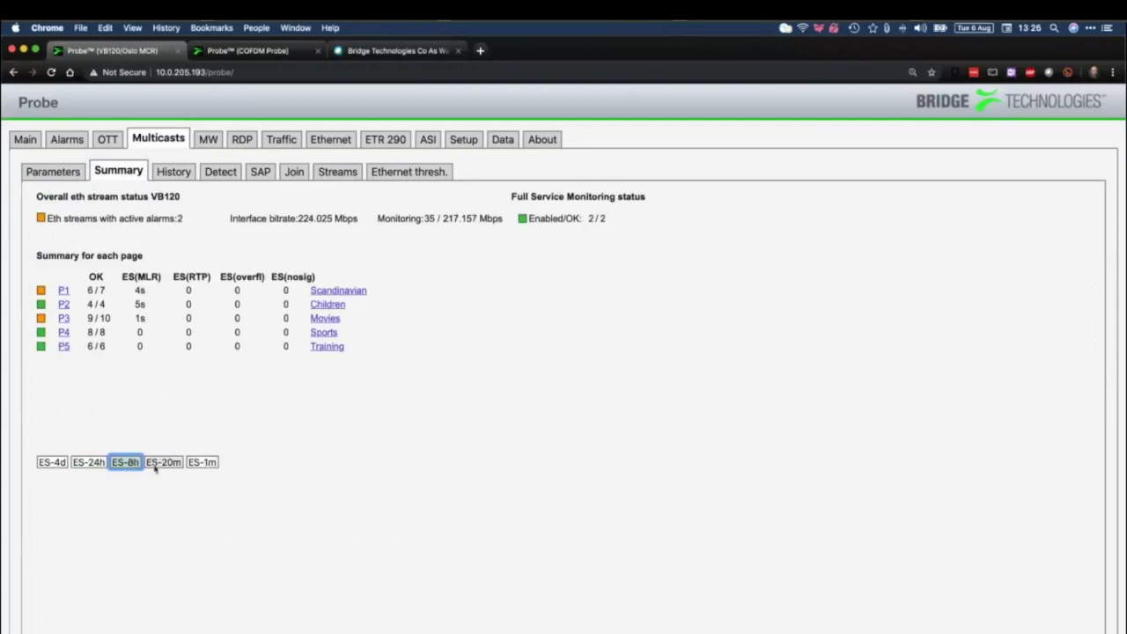
click(50, 464)
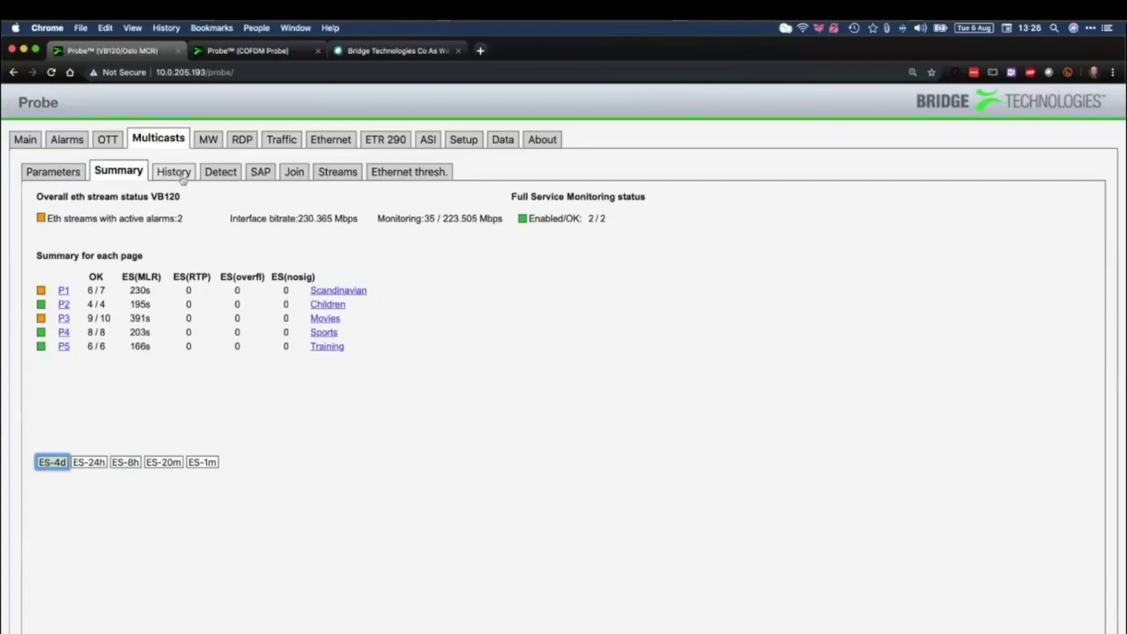
click(180, 176)
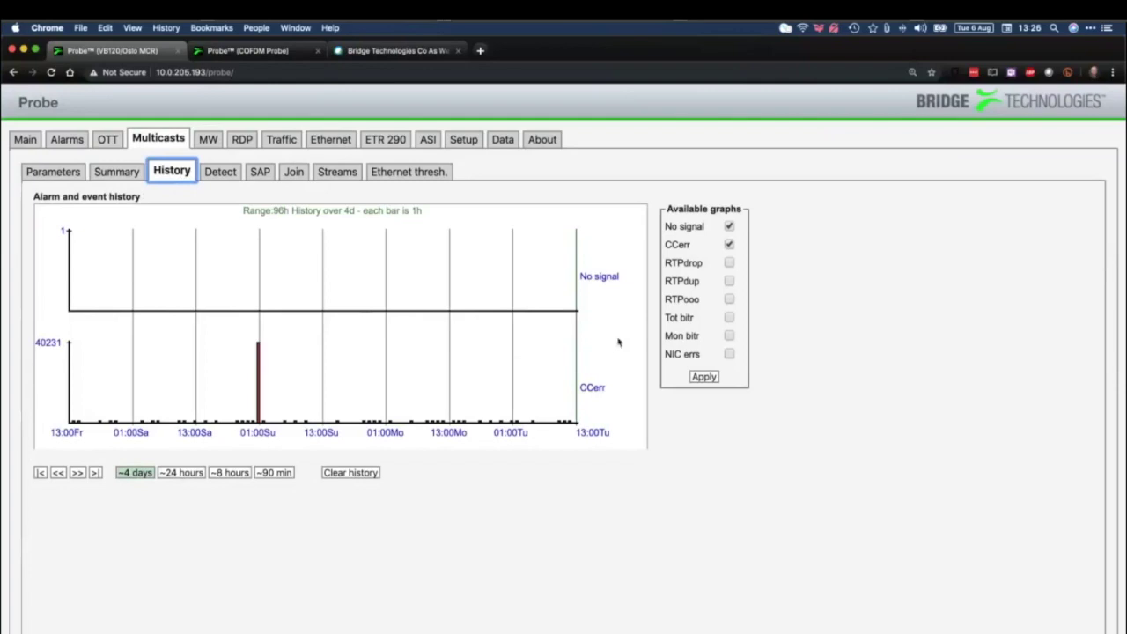
Add the Tot bitr graph to the alarm history, inspect the CCerr spike, and open Detect
click(729, 317)
click(705, 377)
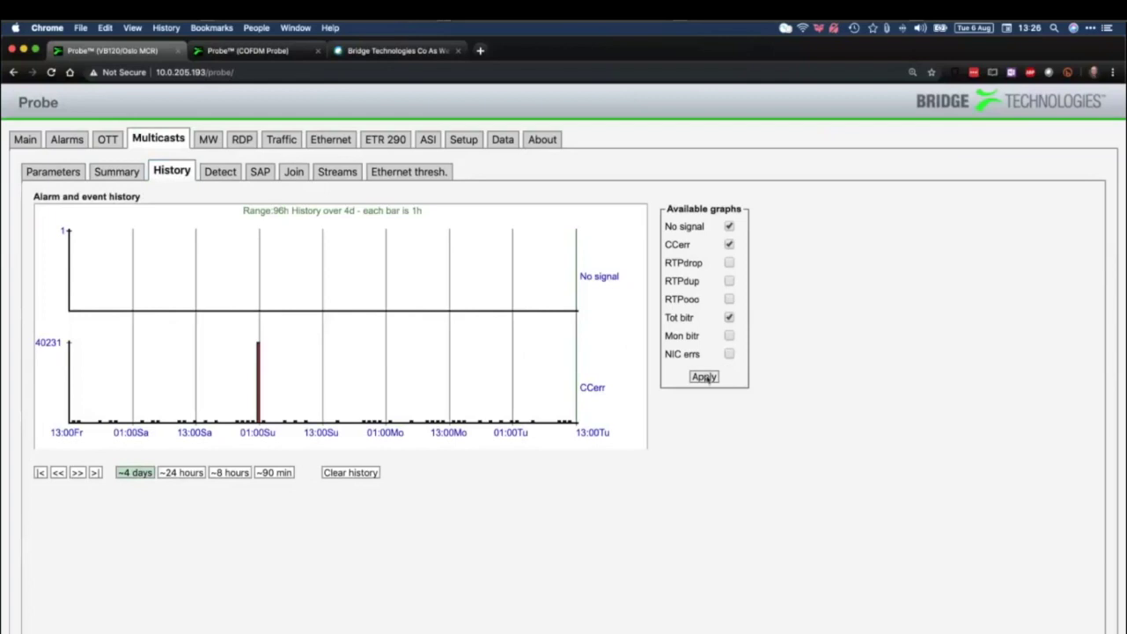
click(705, 377)
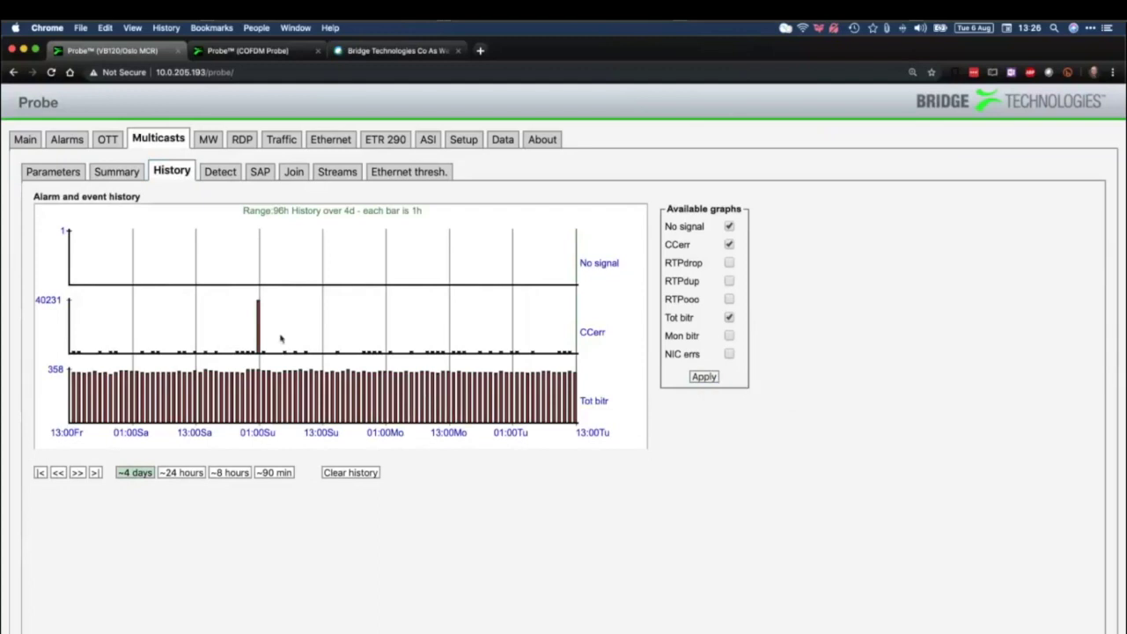
mouse_move(258, 330)
click(220, 172)
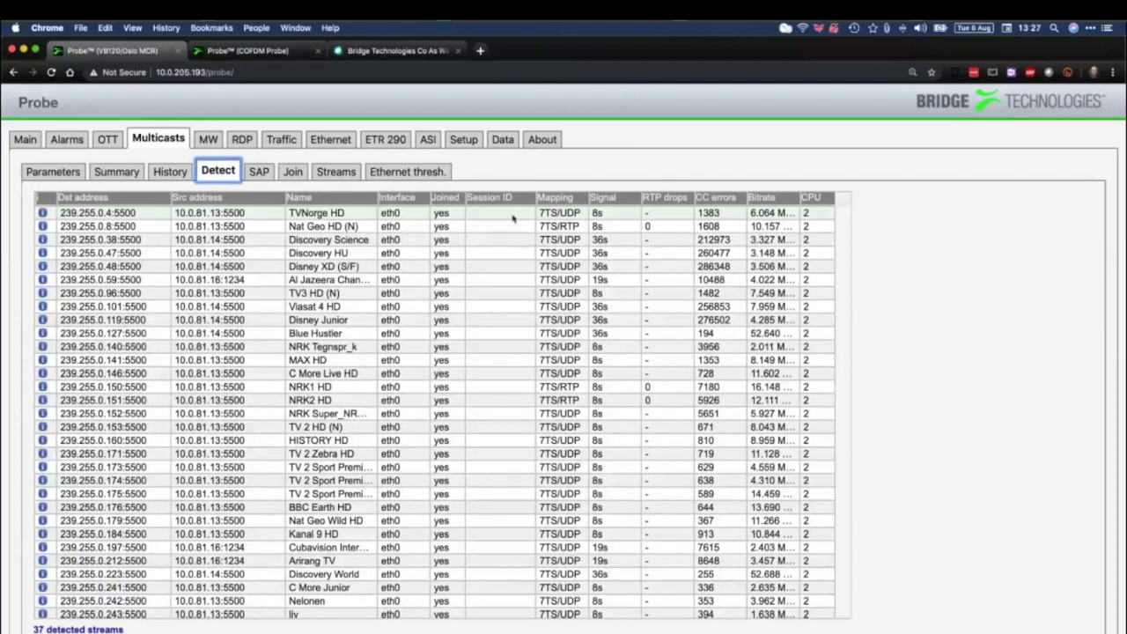
click(461, 141)
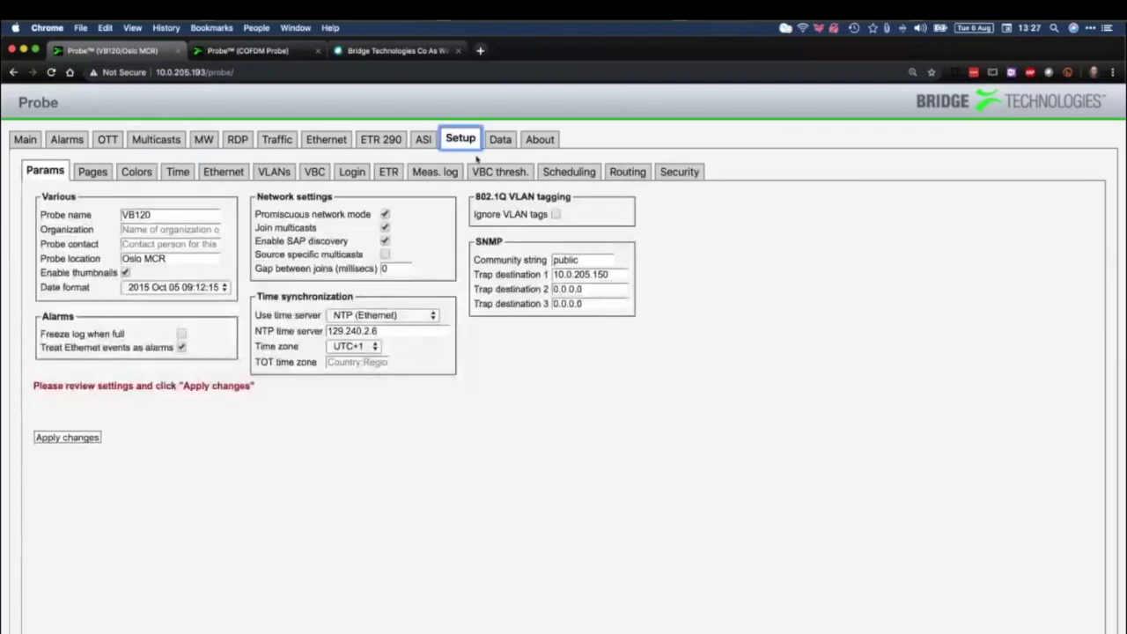
click(385, 215)
click(385, 215)
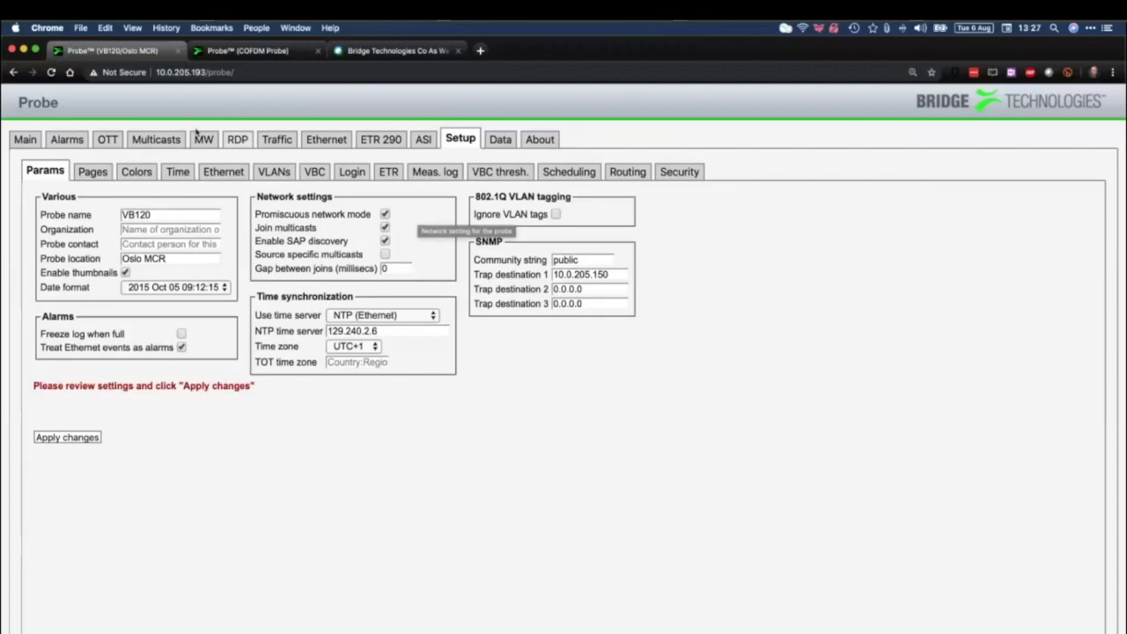
click(155, 139)
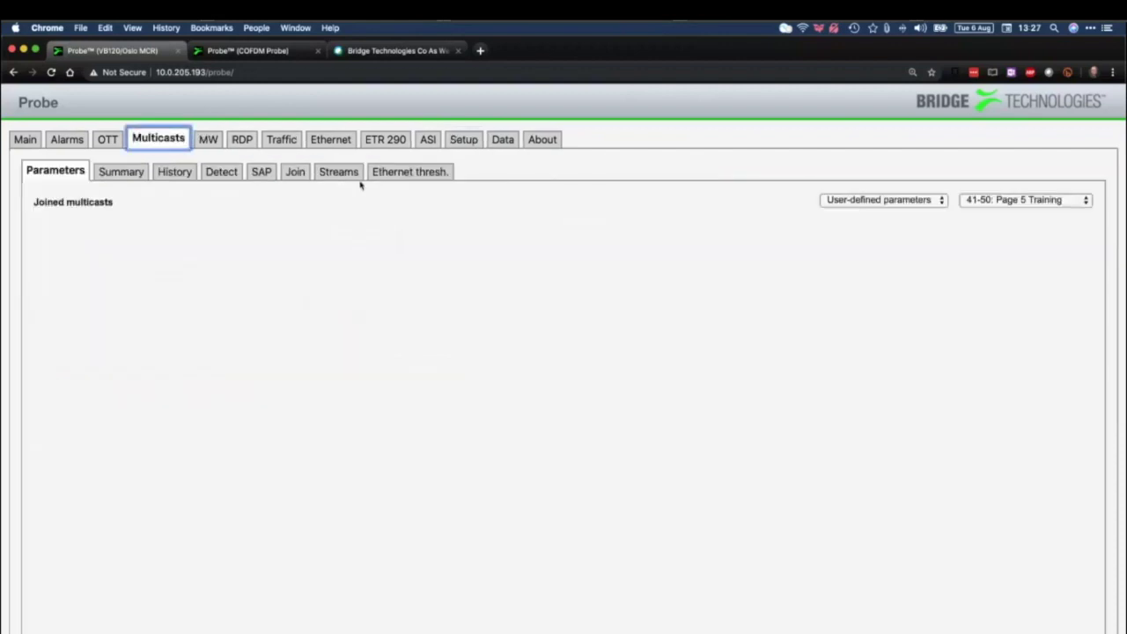
click(221, 171)
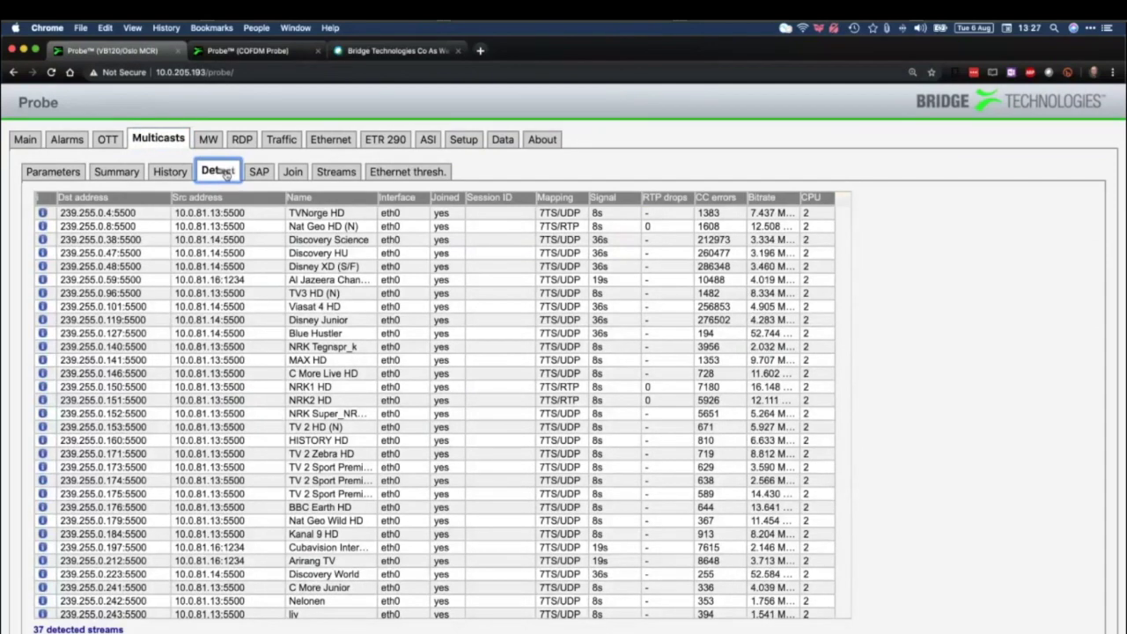
Open the multicast Join view listing available and monitored streams for page P01
click(263, 173)
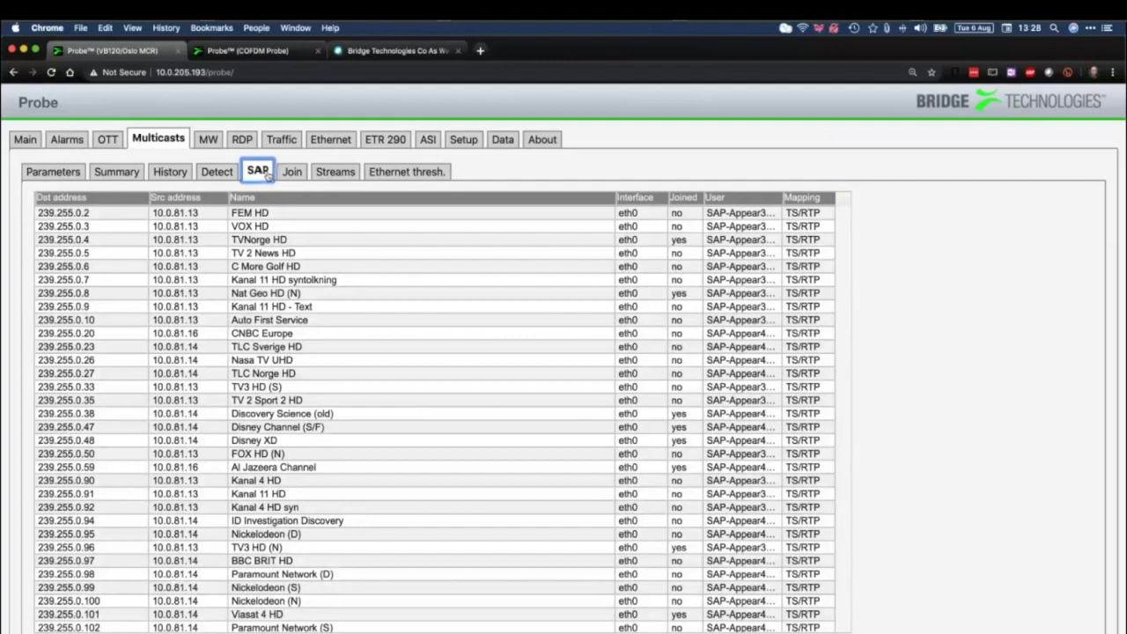
click(291, 173)
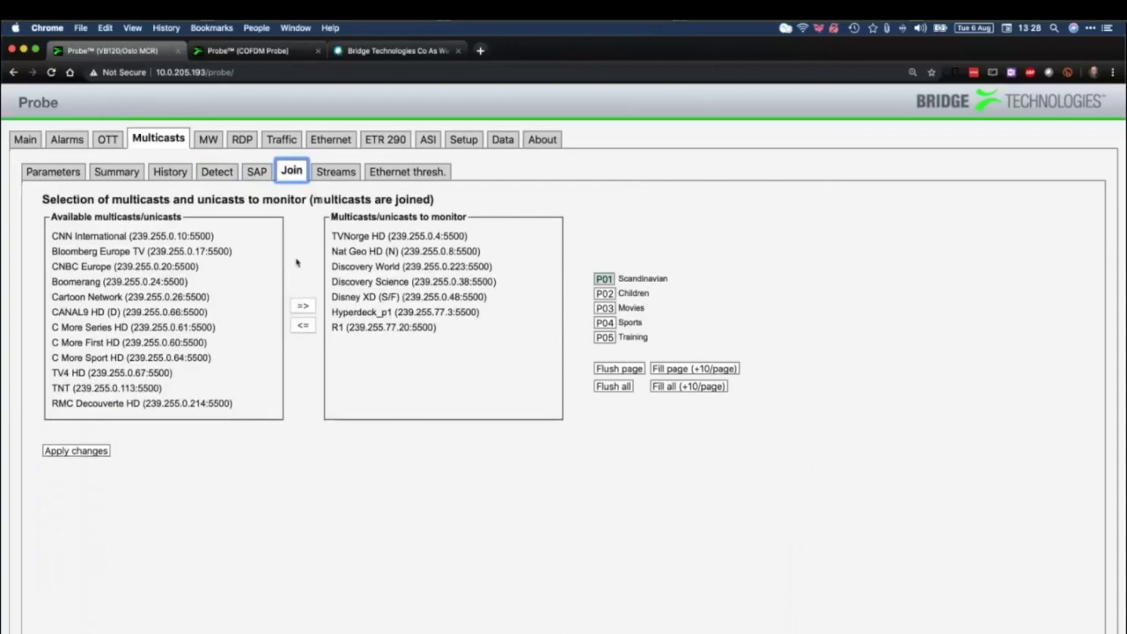
Add Fox HD to the Movies page (P03) monitored multicasts, then view the Setup page names
scroll(220, 344, down, 10)
scroll(210, 348, down, 10)
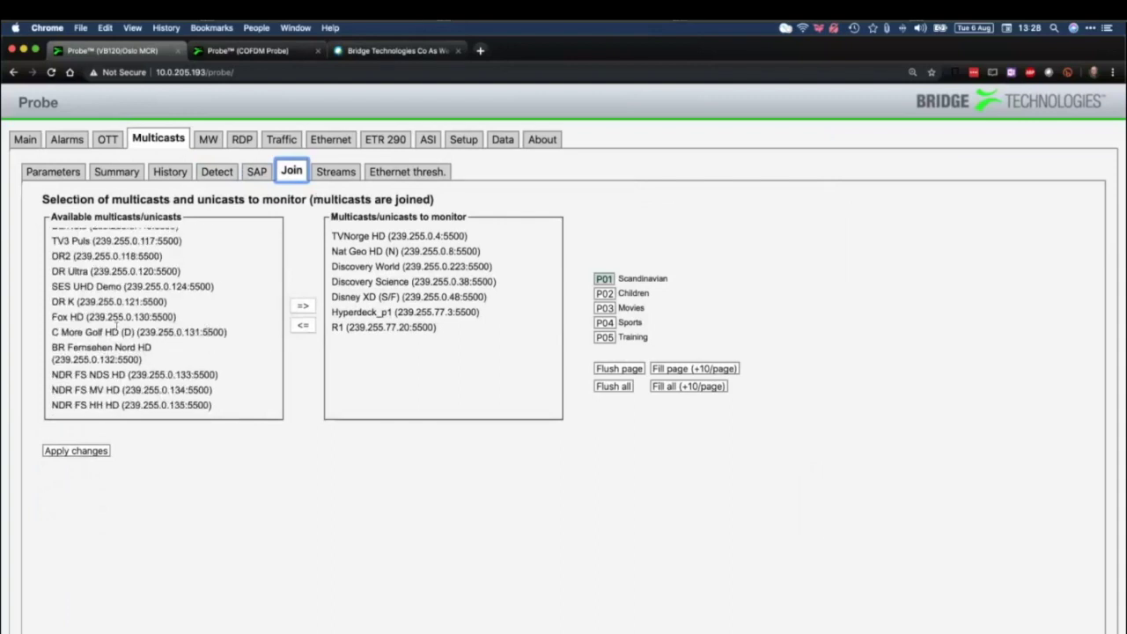
click(91, 318)
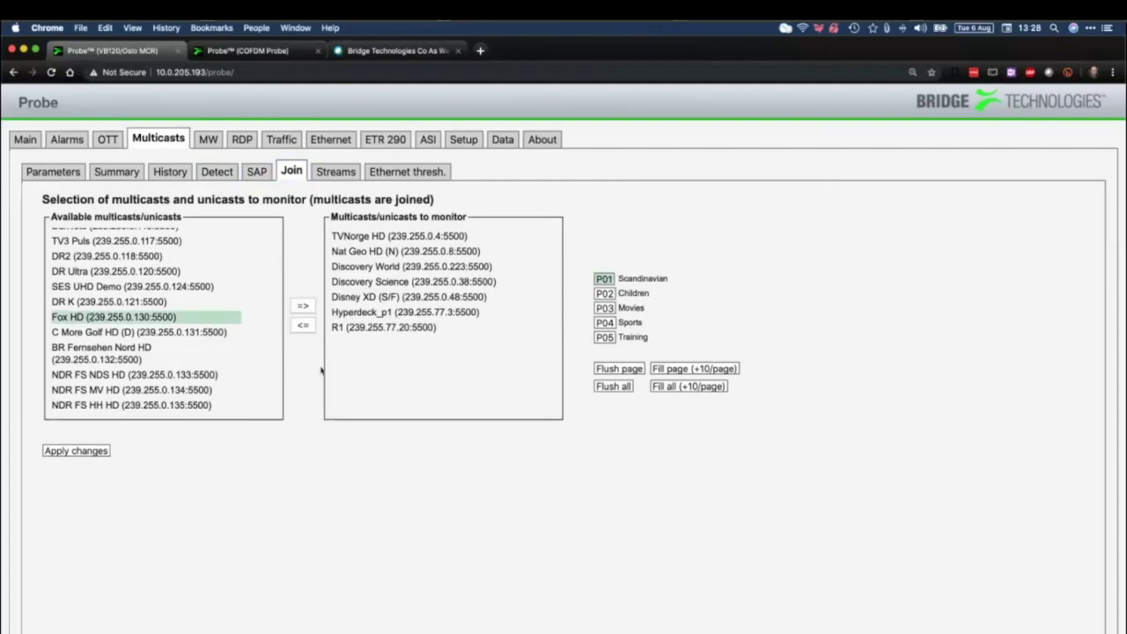
click(604, 309)
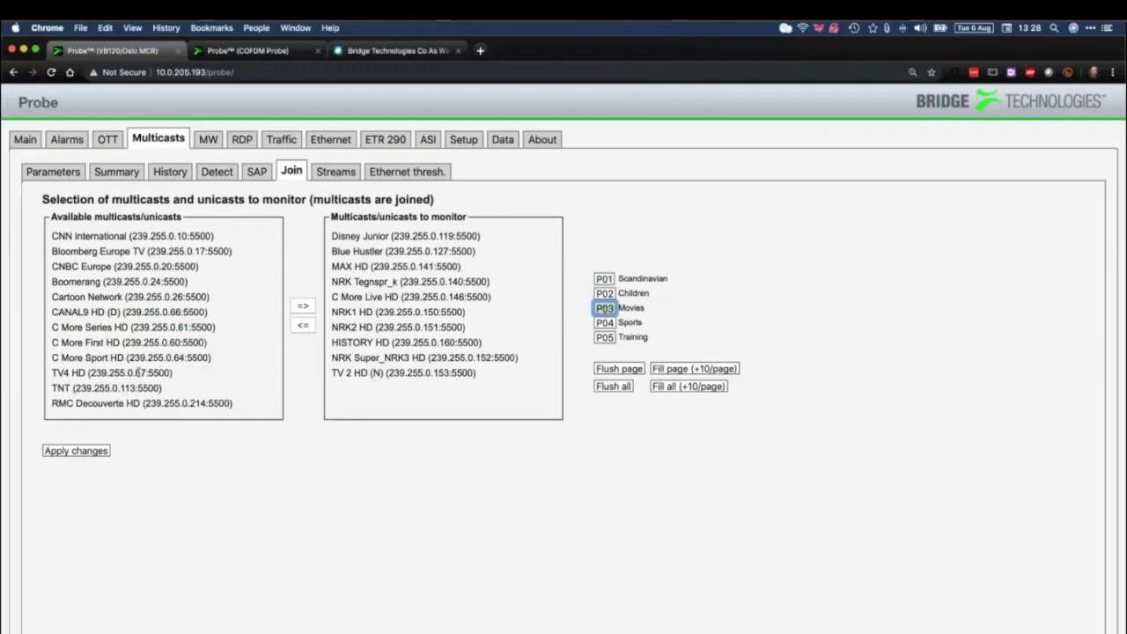
scroll(137, 373, down, 10)
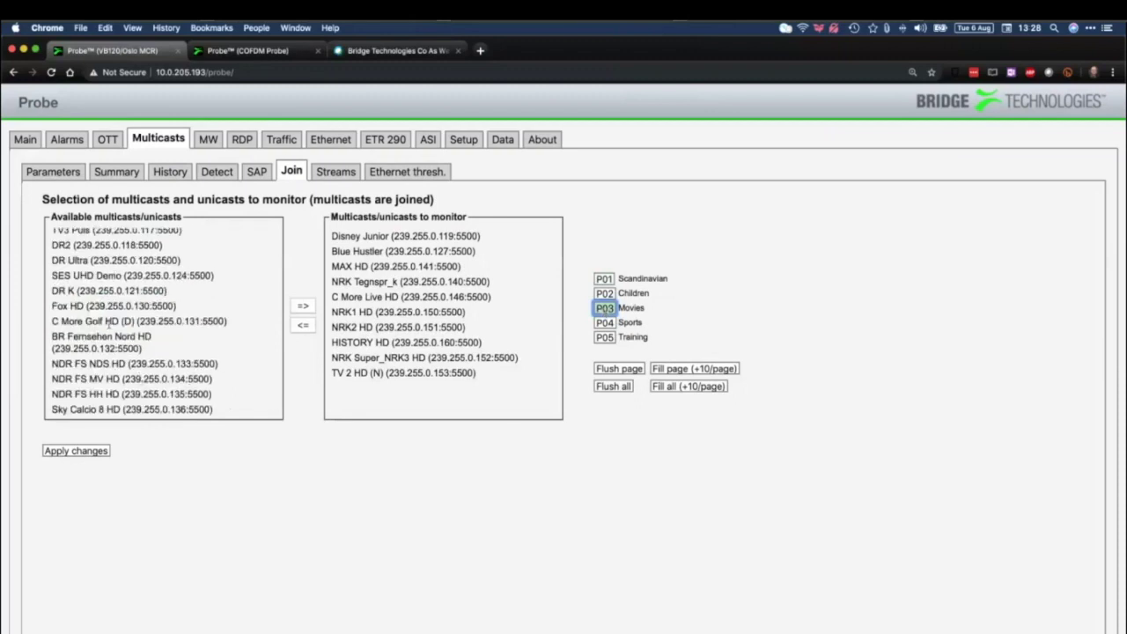
click(92, 307)
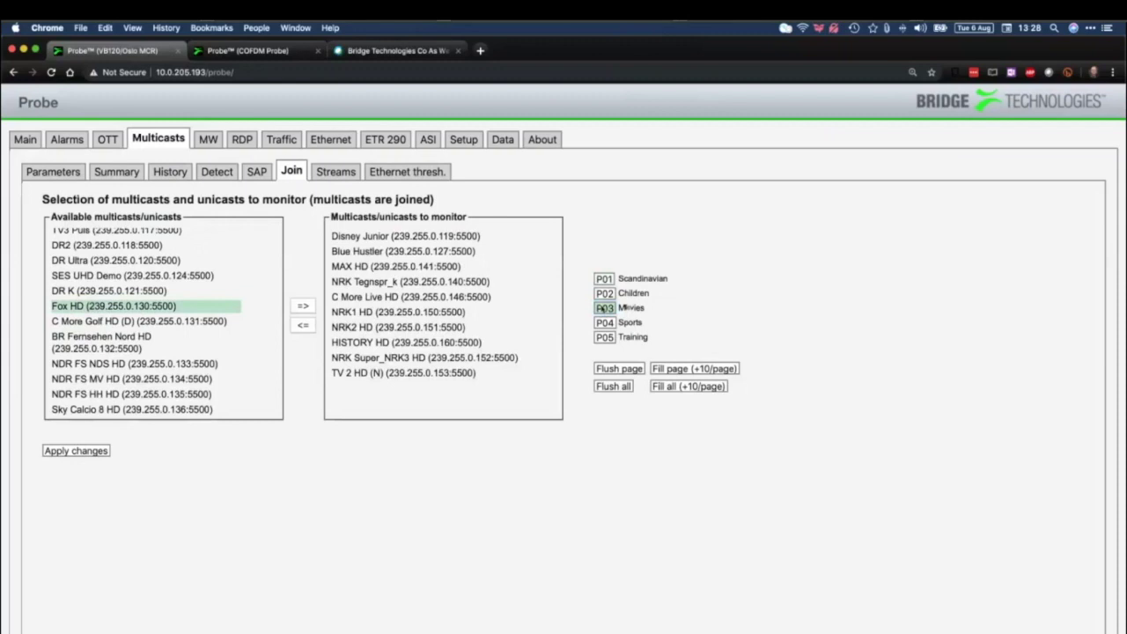
click(303, 306)
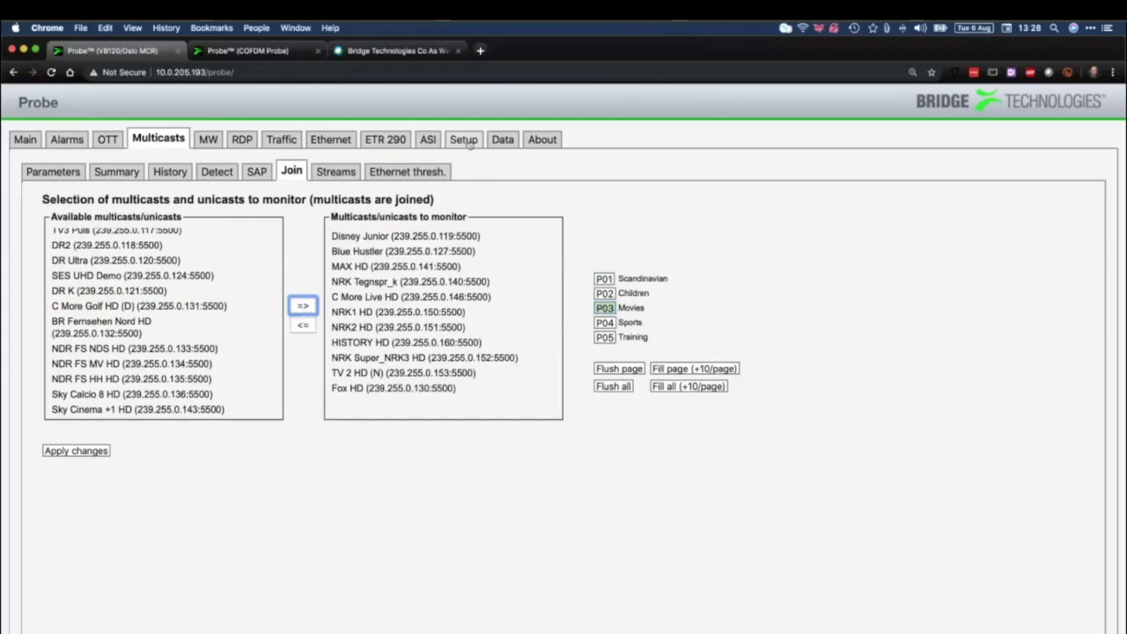
click(463, 139)
click(92, 172)
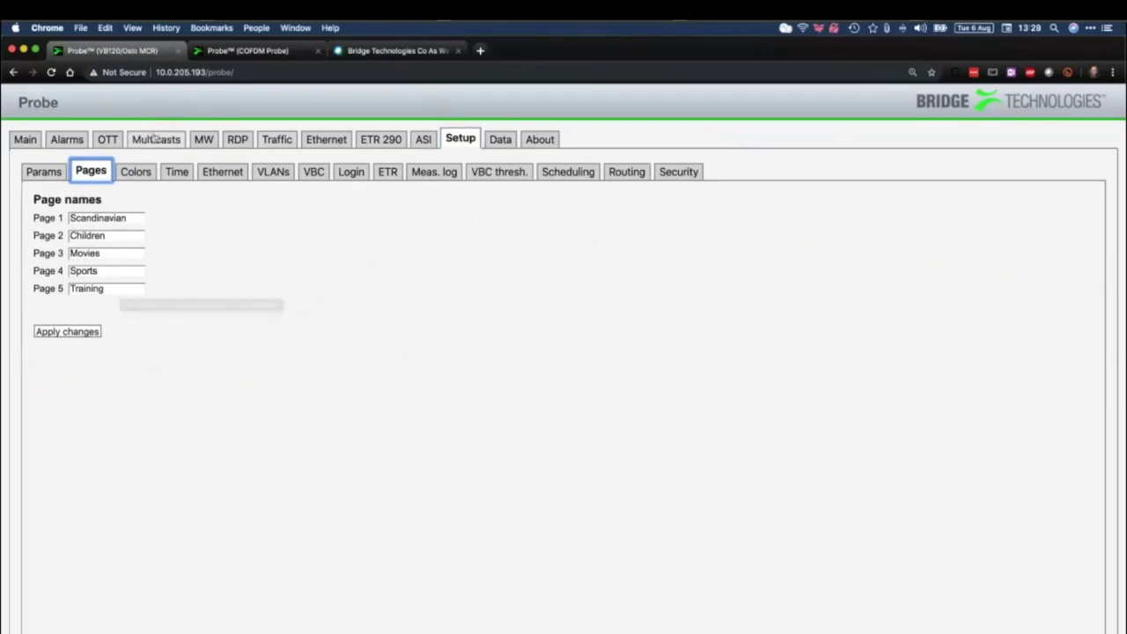
Return to Multicasts and show the Streams table of all 140 configured streams
click(156, 139)
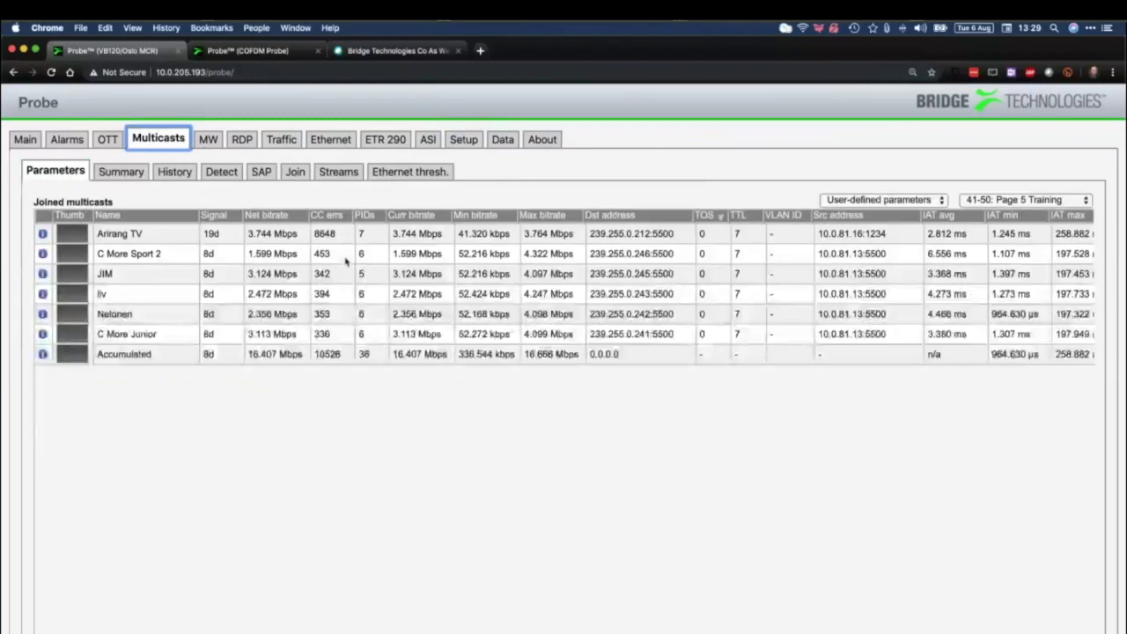
click(344, 174)
click(262, 172)
click(295, 172)
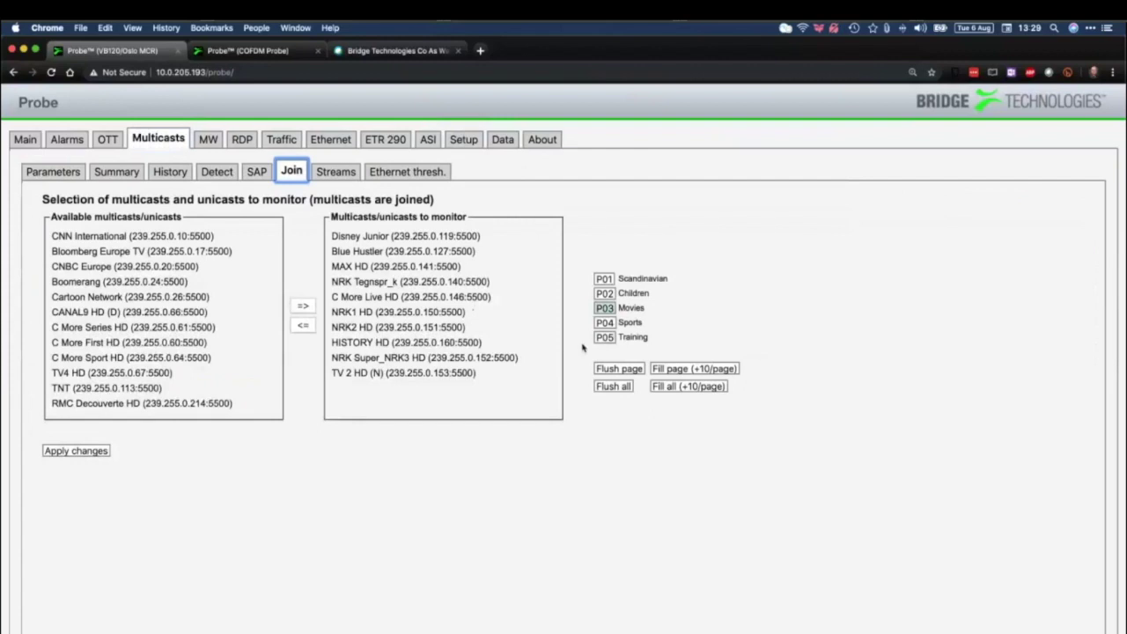
click(335, 172)
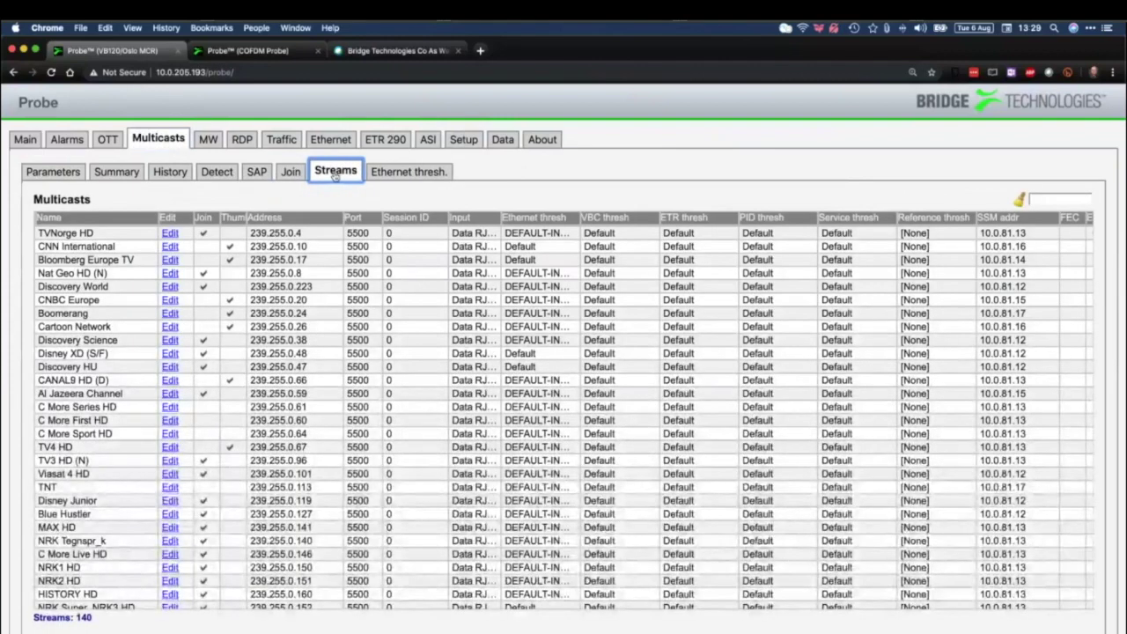
click(169, 233)
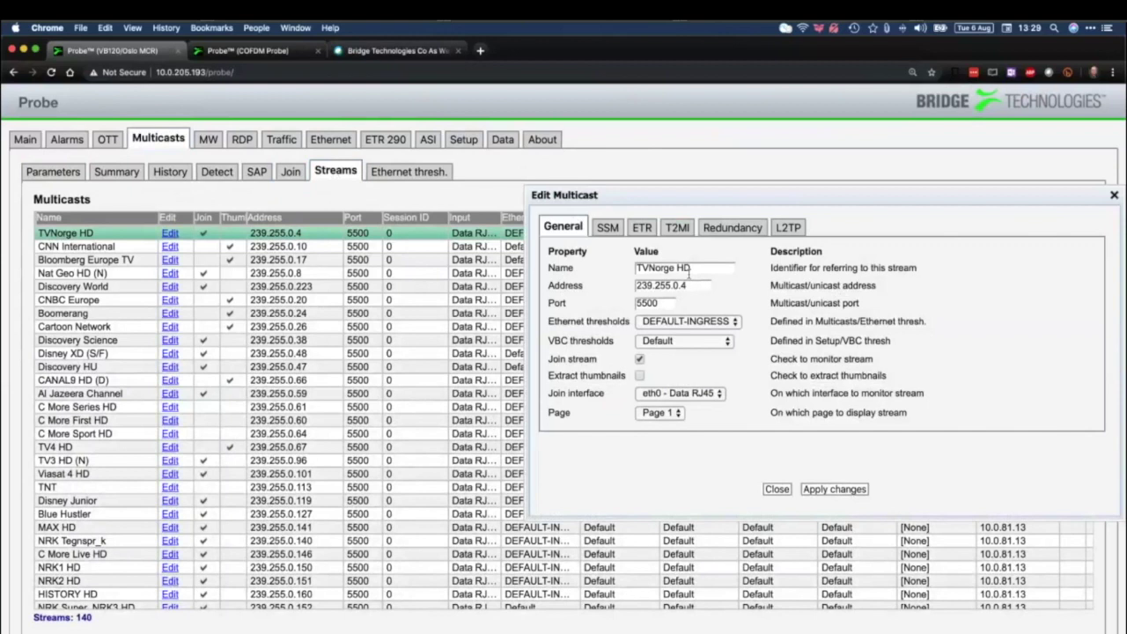
click(655, 414)
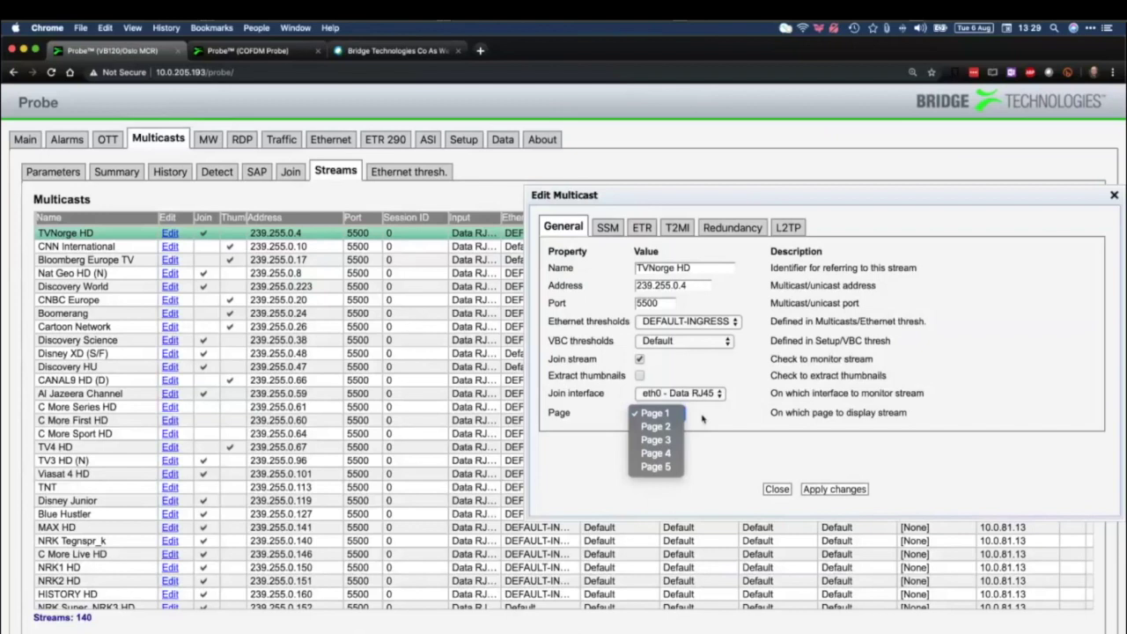
click(778, 492)
click(778, 492)
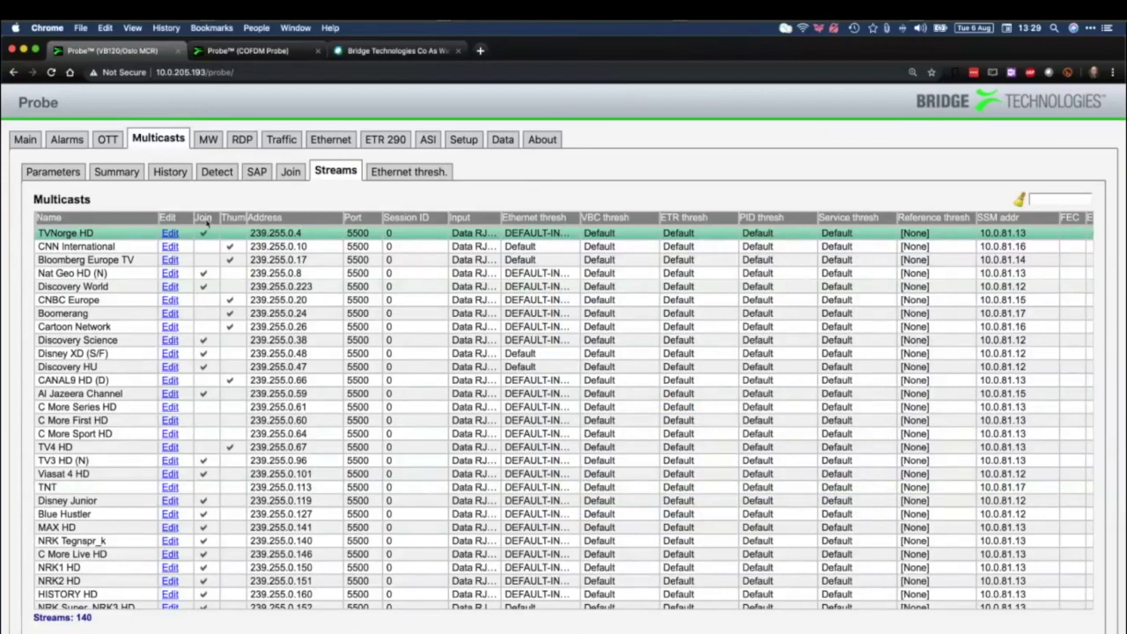
Sort the streams table by Join status with joined streams first, then by Thumb
click(204, 218)
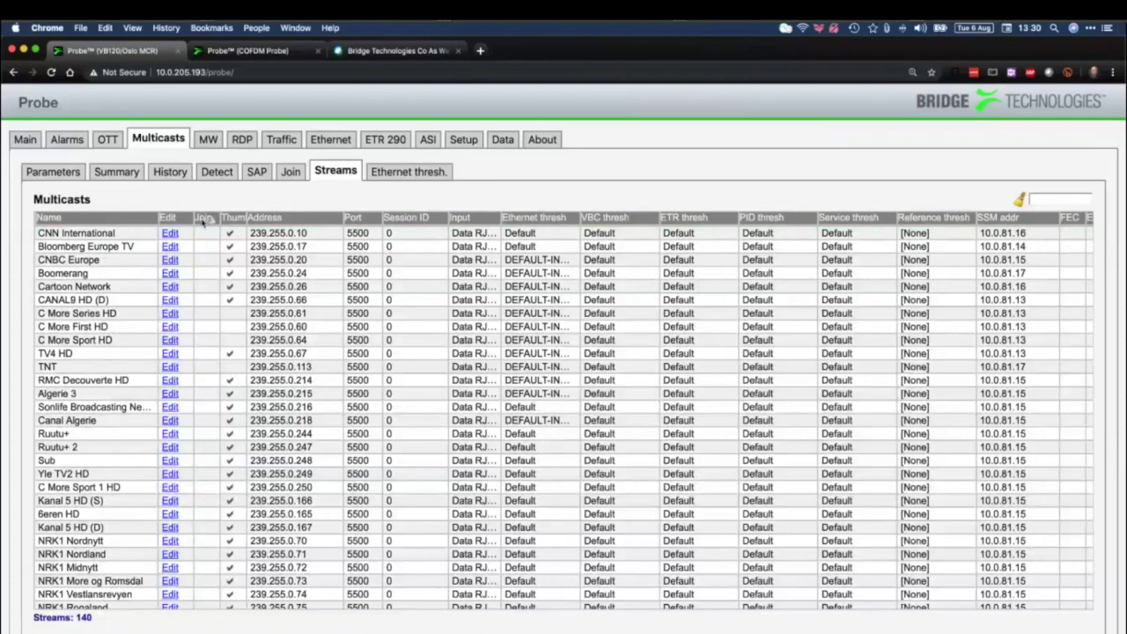
click(203, 219)
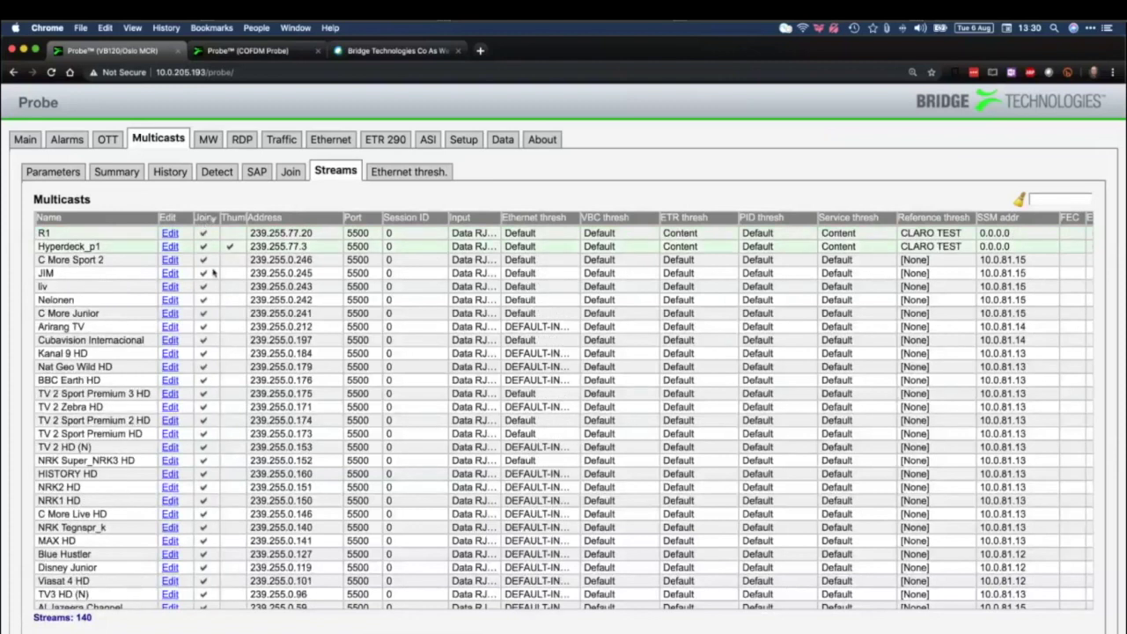
scroll(215, 311, down, 2)
scroll(216, 311, down, 3)
scroll(225, 264, up, 6)
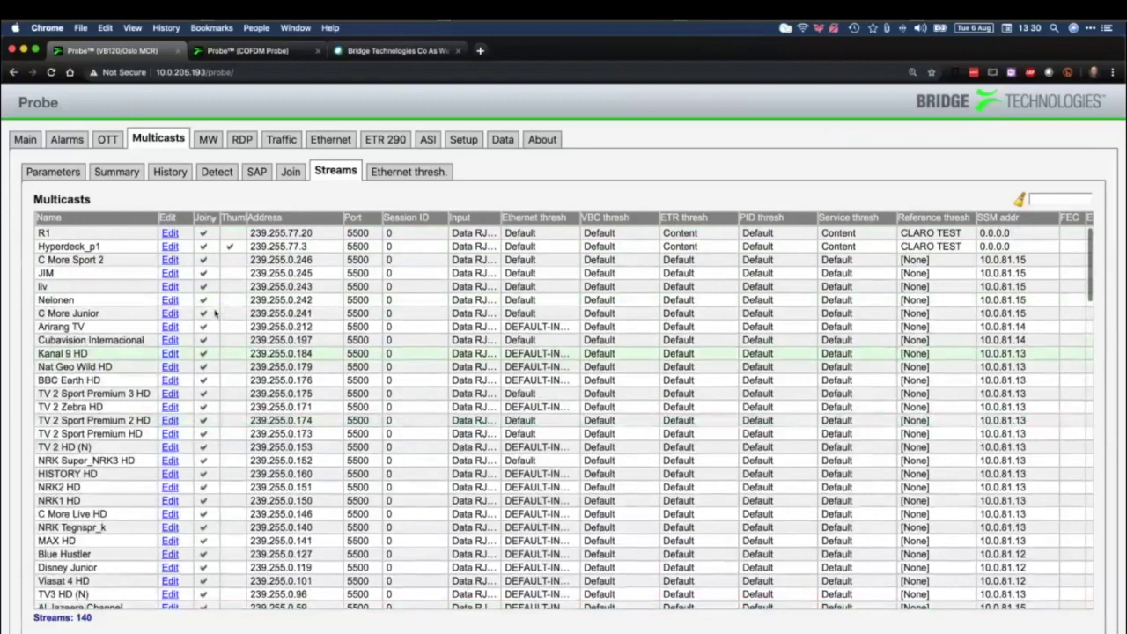
click(232, 220)
Sort the streams by address and by name, then view the Ethernet threshold presets
click(301, 219)
scroll(300, 264, up, 5)
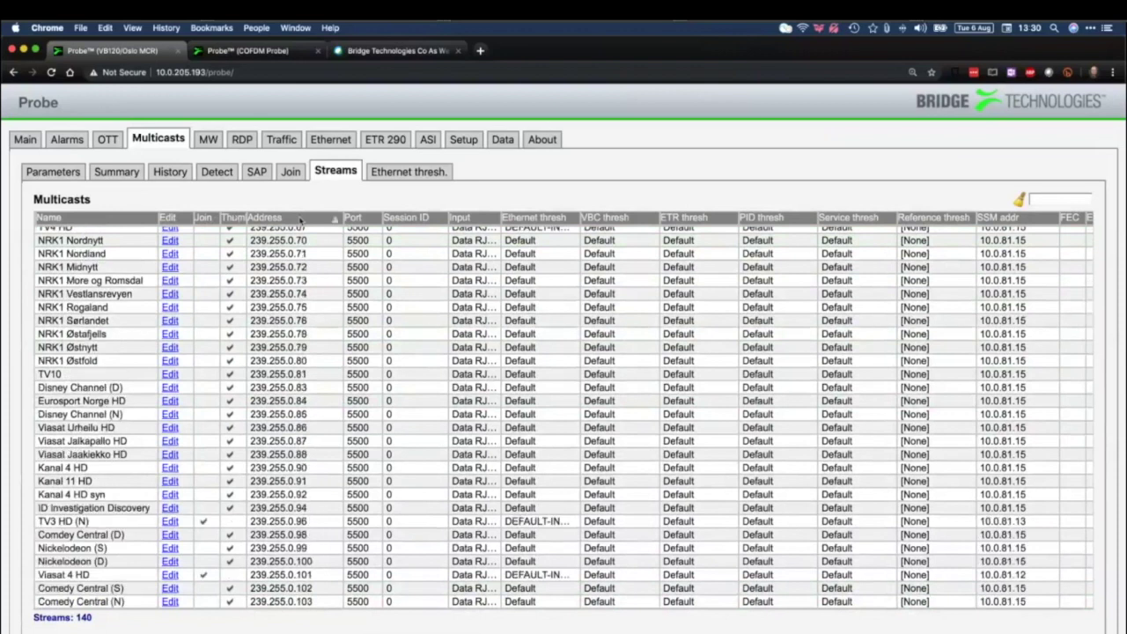
click(301, 220)
scroll(317, 278, up, 5)
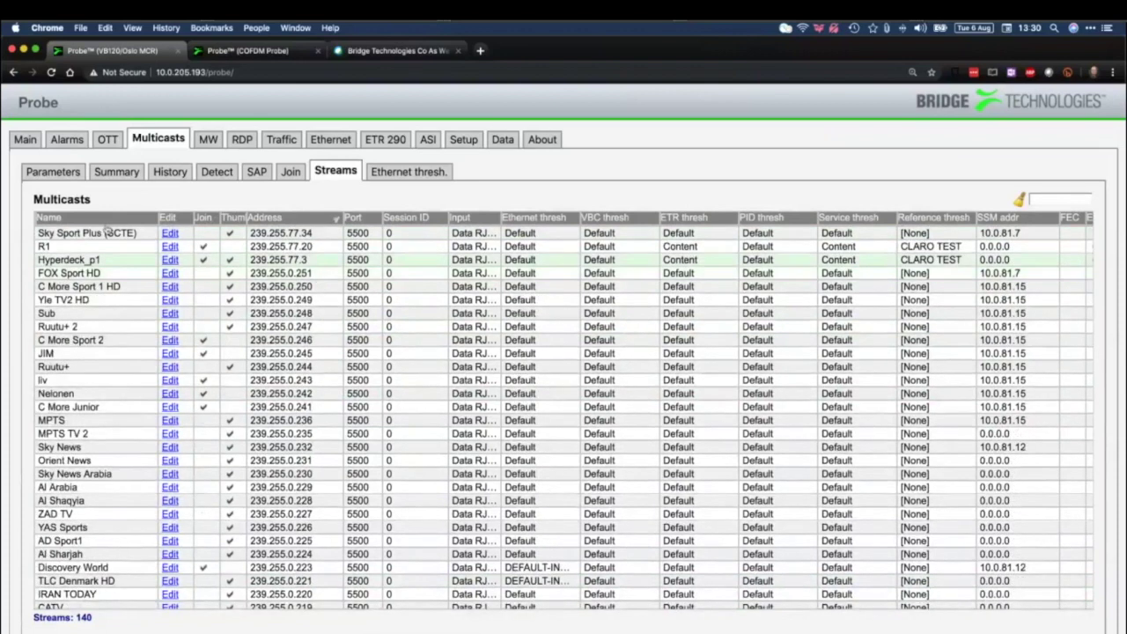
click(76, 219)
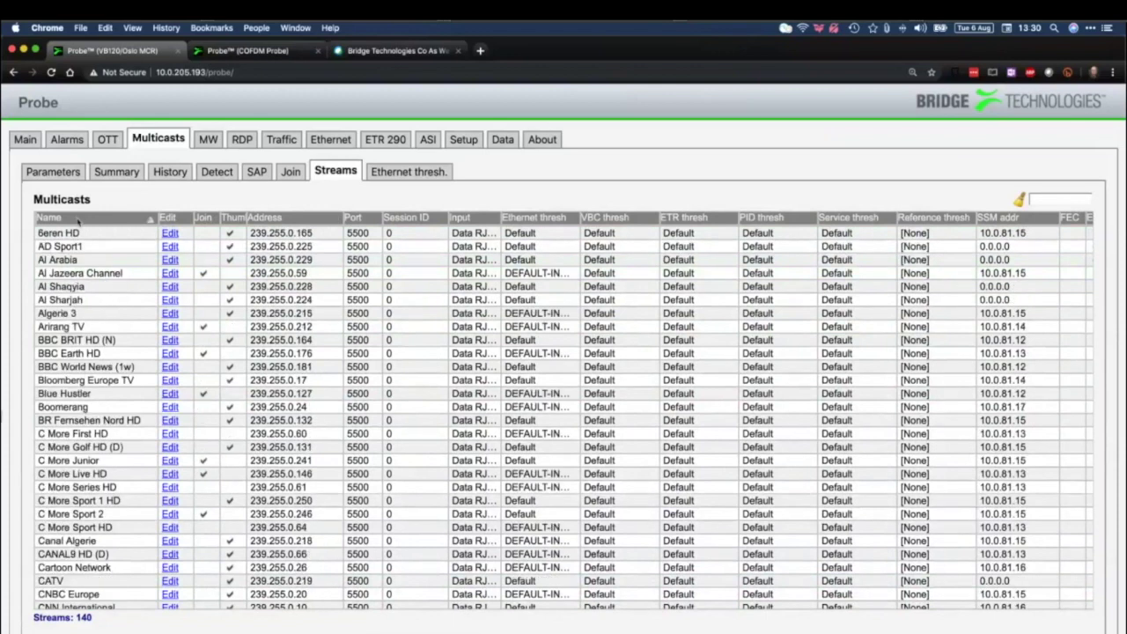
click(78, 219)
click(78, 219)
click(410, 172)
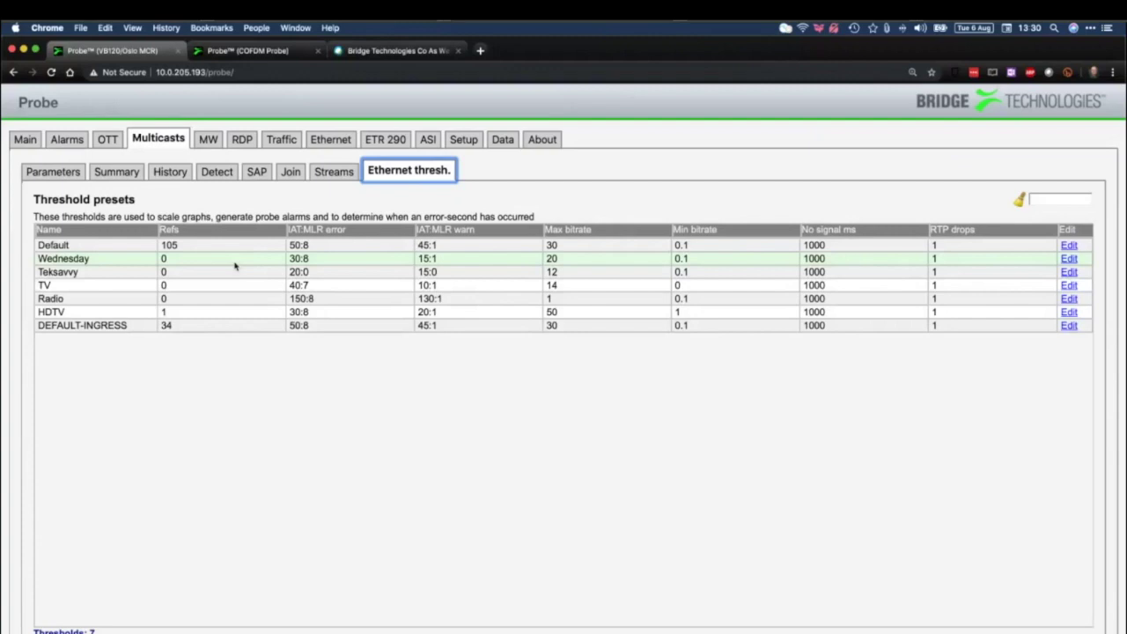
Switch to the MW tab graphing the Page 5 Training channels
click(211, 144)
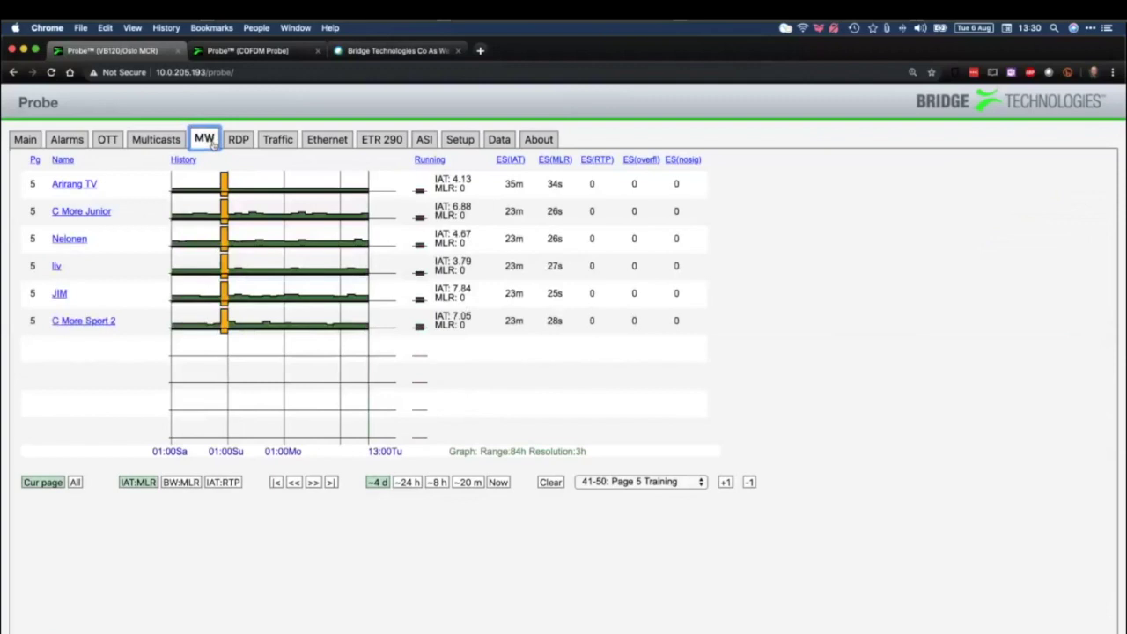
Cycle the Training graphs through 24 h, live and 8 h, settle on 4 days, and open C More Sport 2's popup
click(627, 486)
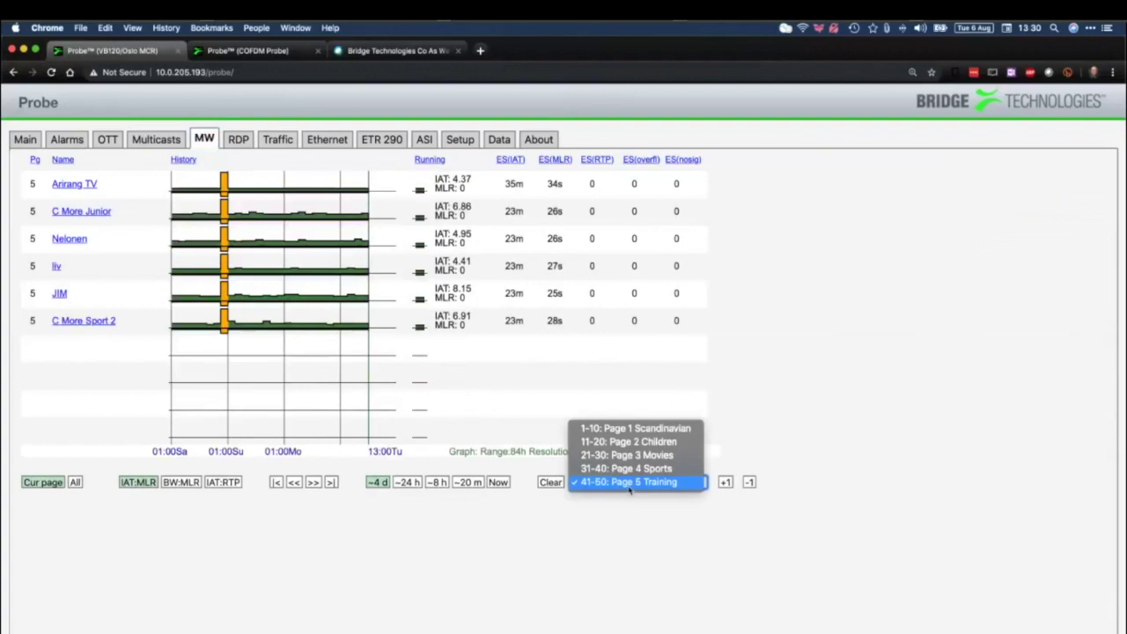
click(629, 488)
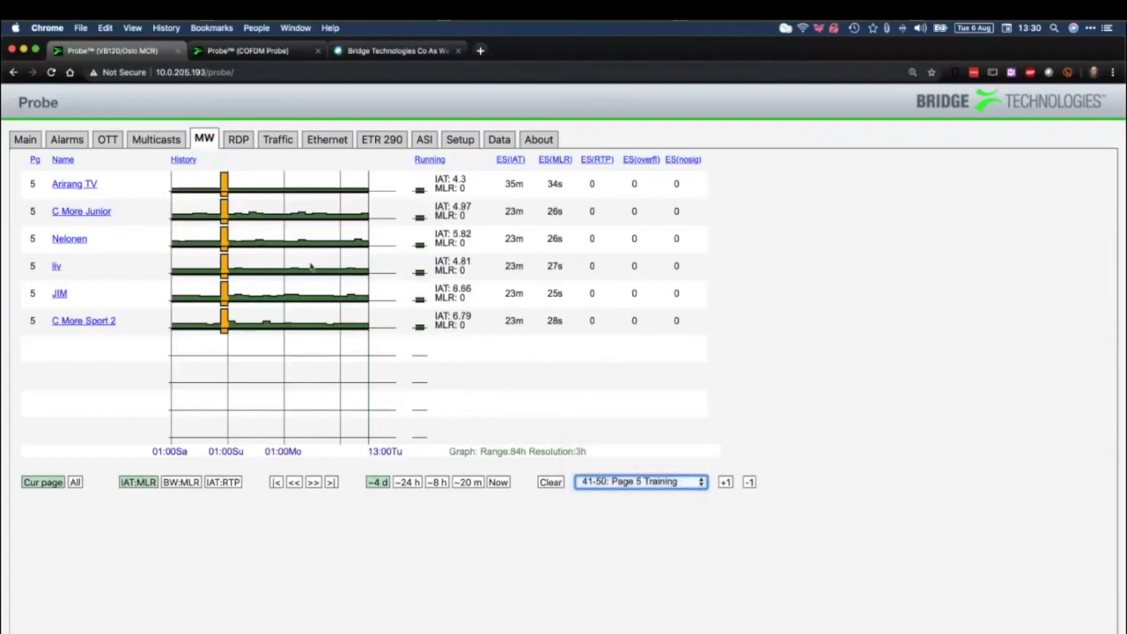
click(408, 482)
click(498, 482)
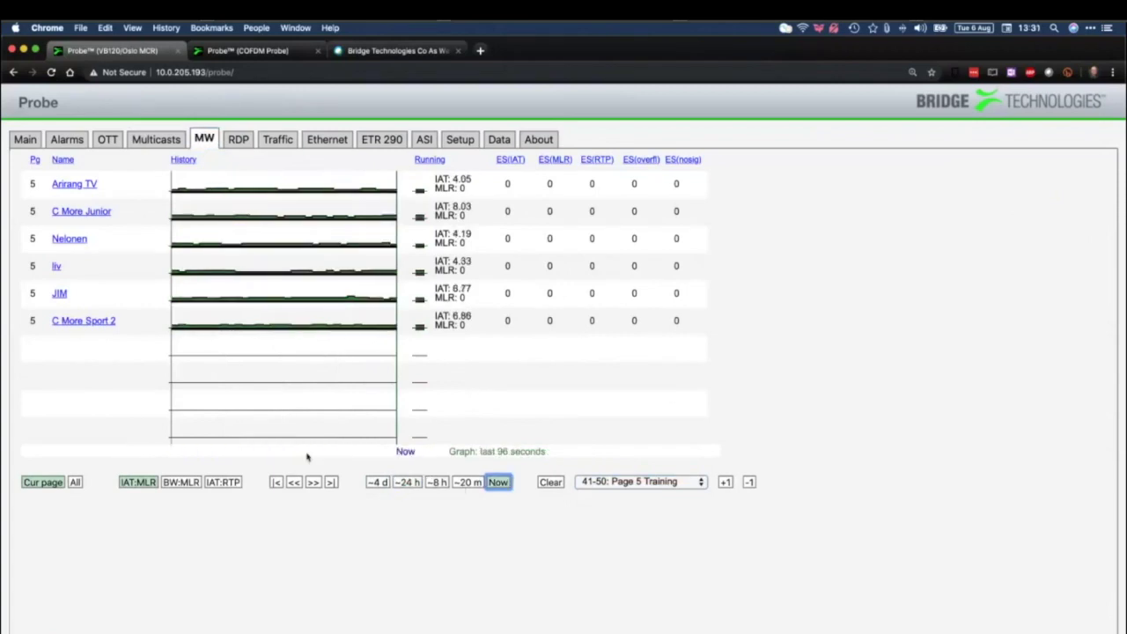
click(439, 481)
click(401, 484)
click(377, 482)
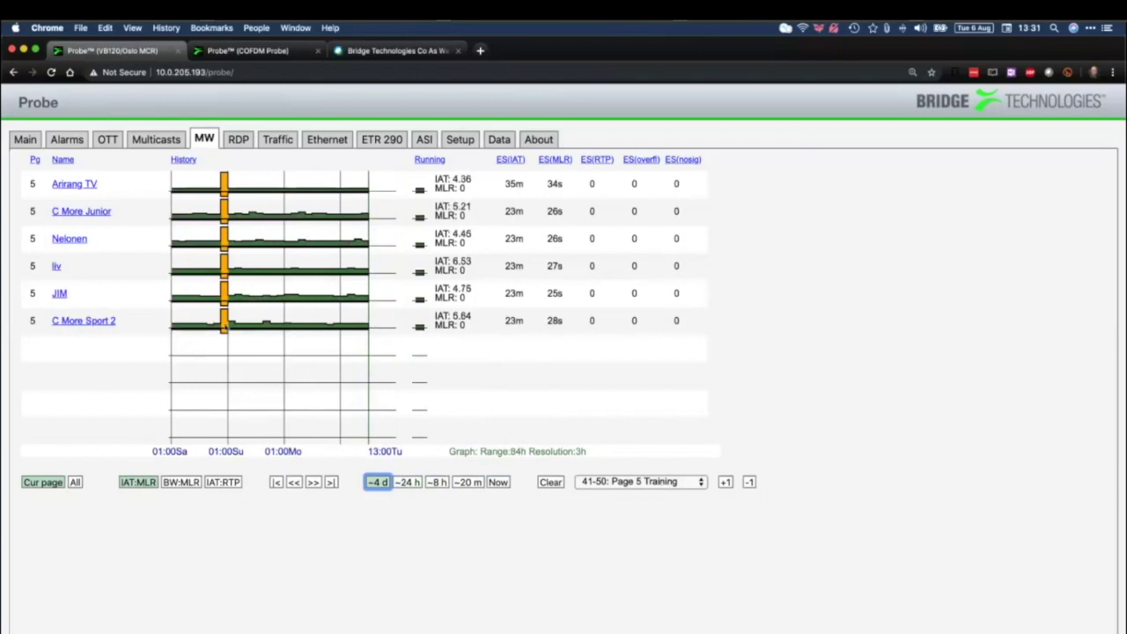
mouse_move(225, 326)
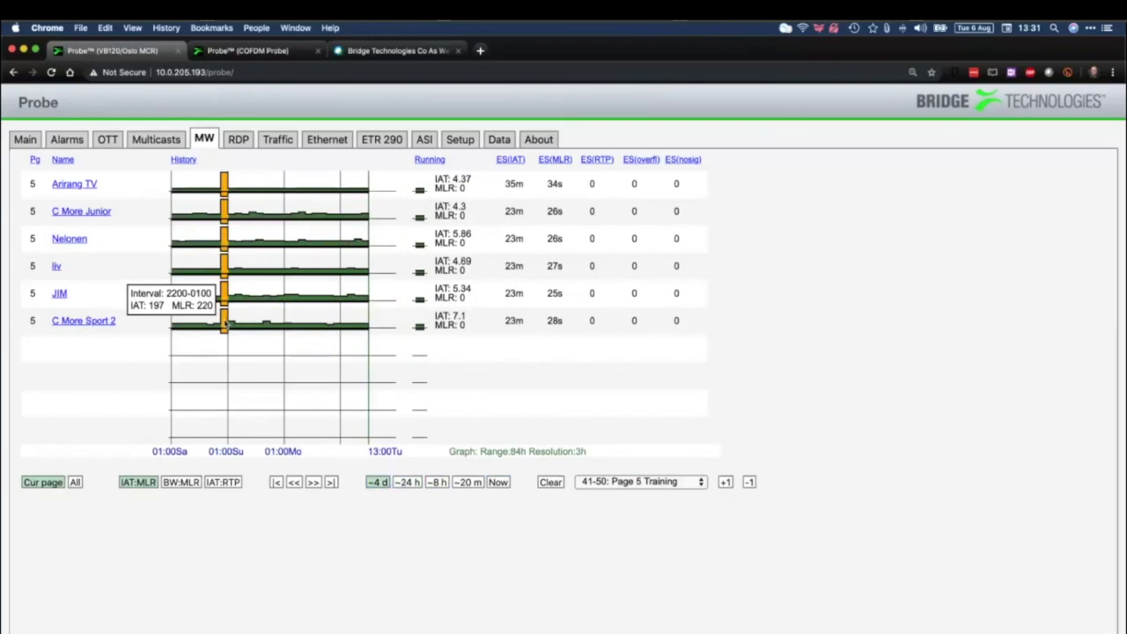
click(113, 323)
View C More Sport 2 at 4 days and 24 hours, zoom the orange spike to 90 minutes, then close the popup
click(694, 347)
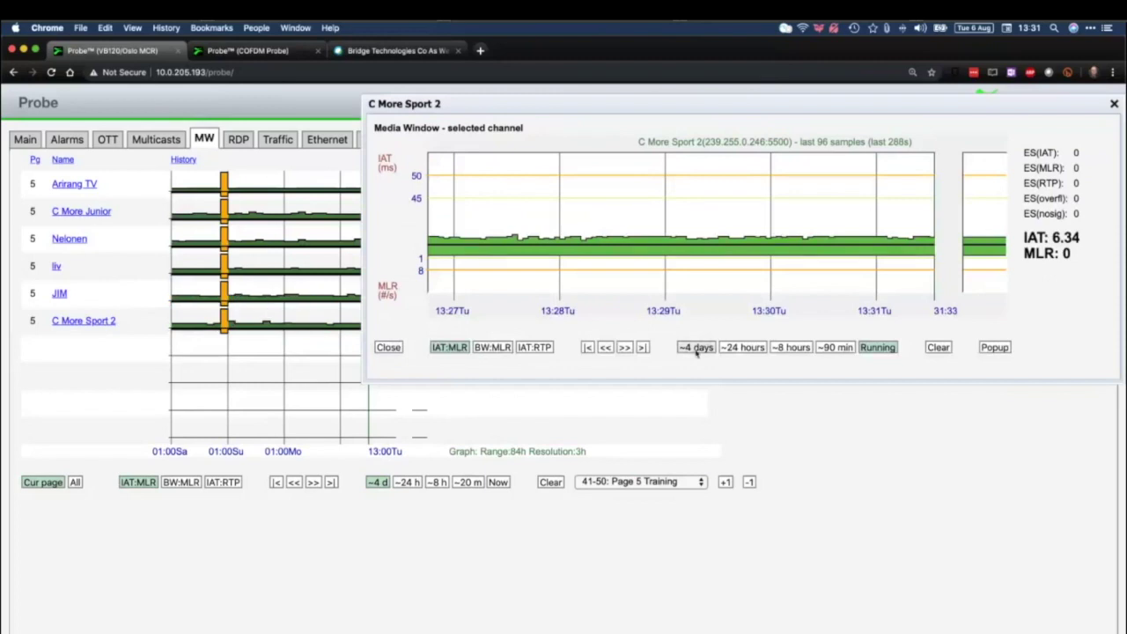
click(743, 347)
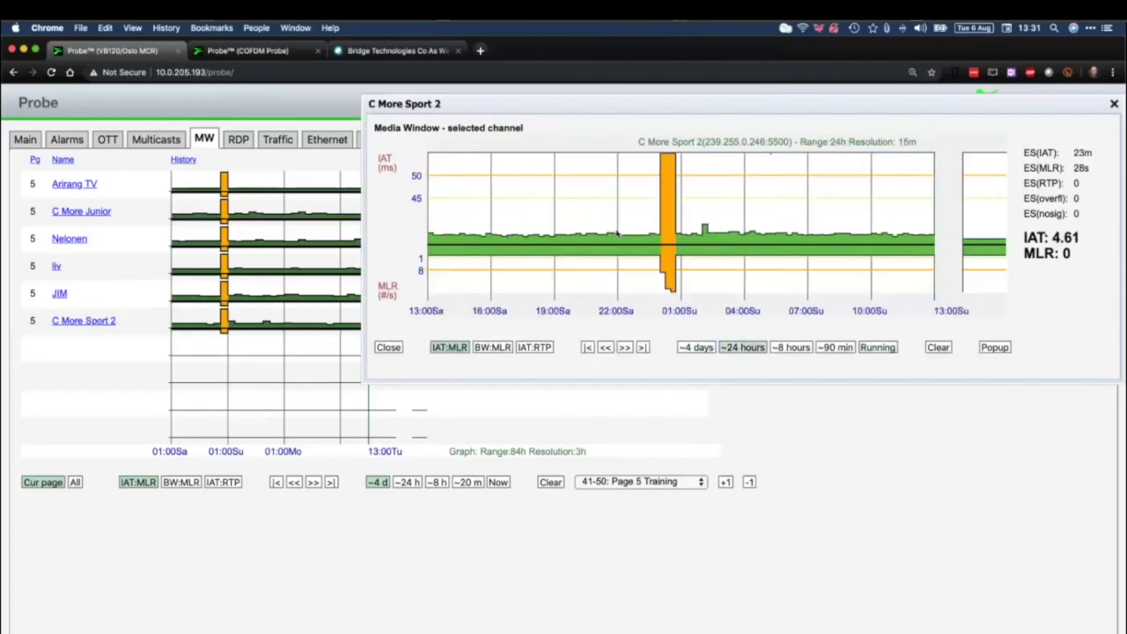
click(662, 235)
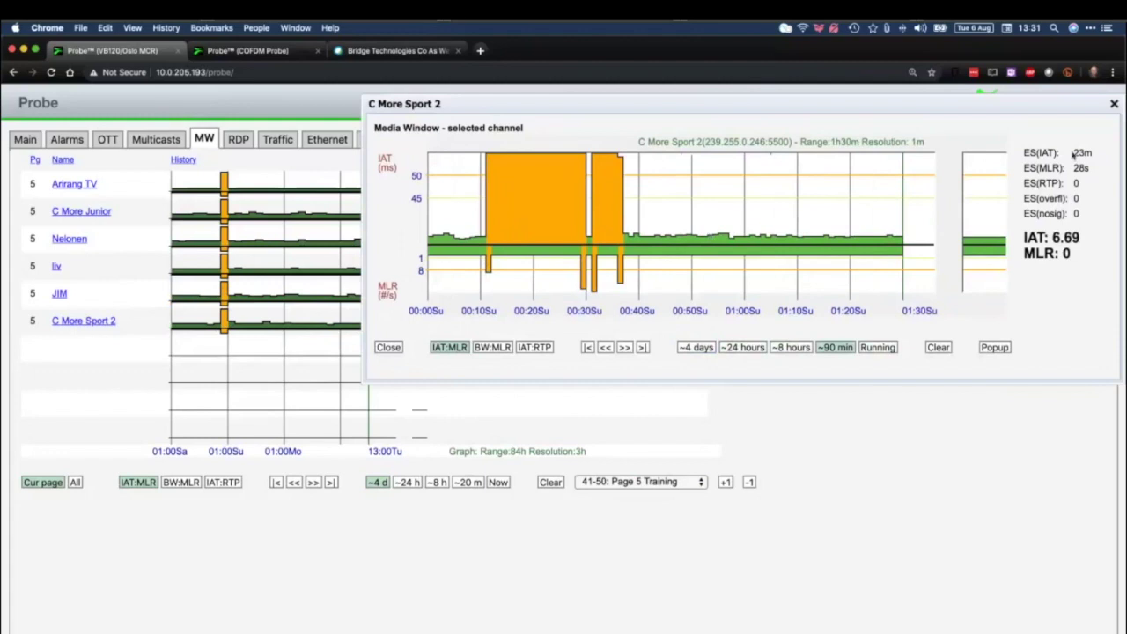
click(1114, 105)
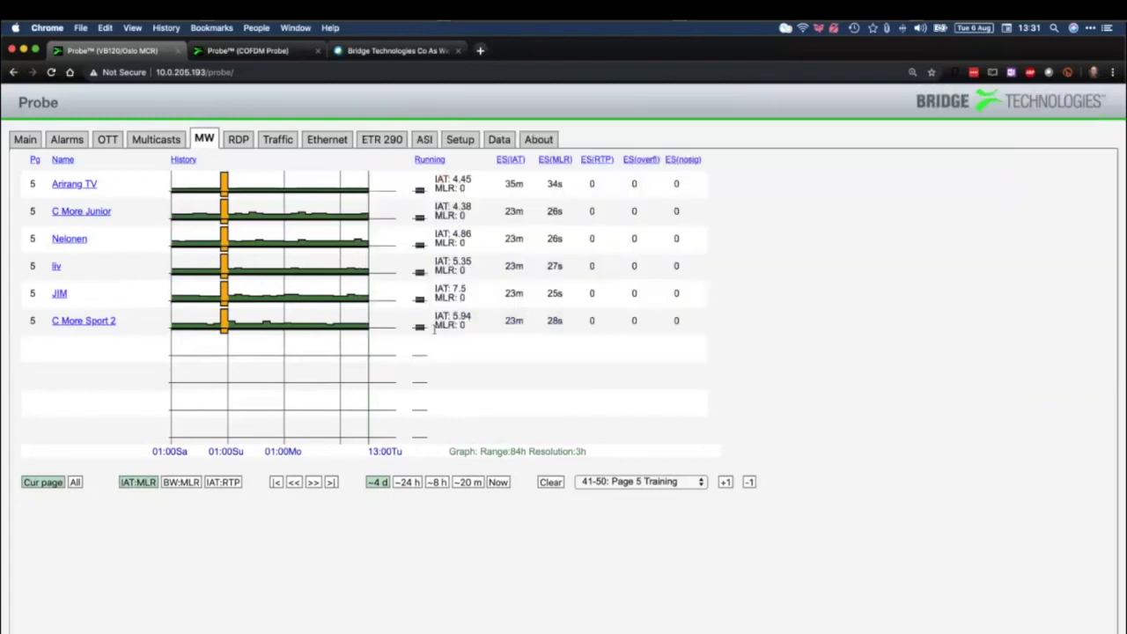
Browse channels from all pages, then show BW:MLR bandwidth history for the current Page 5 Training channels
click(74, 482)
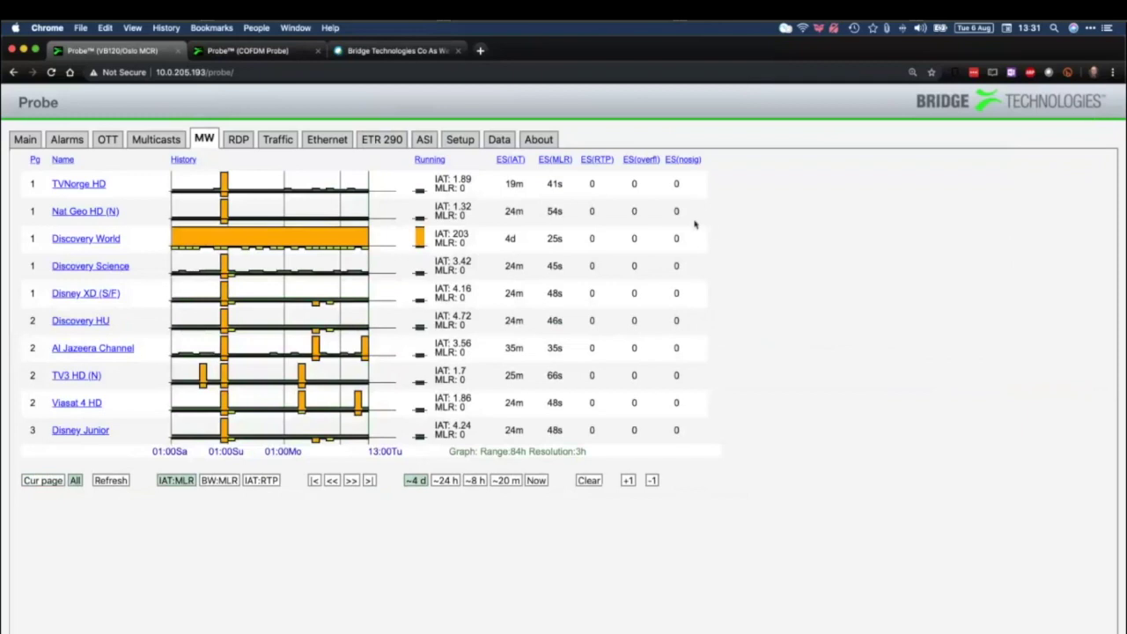
drag(711, 225, 711, 383)
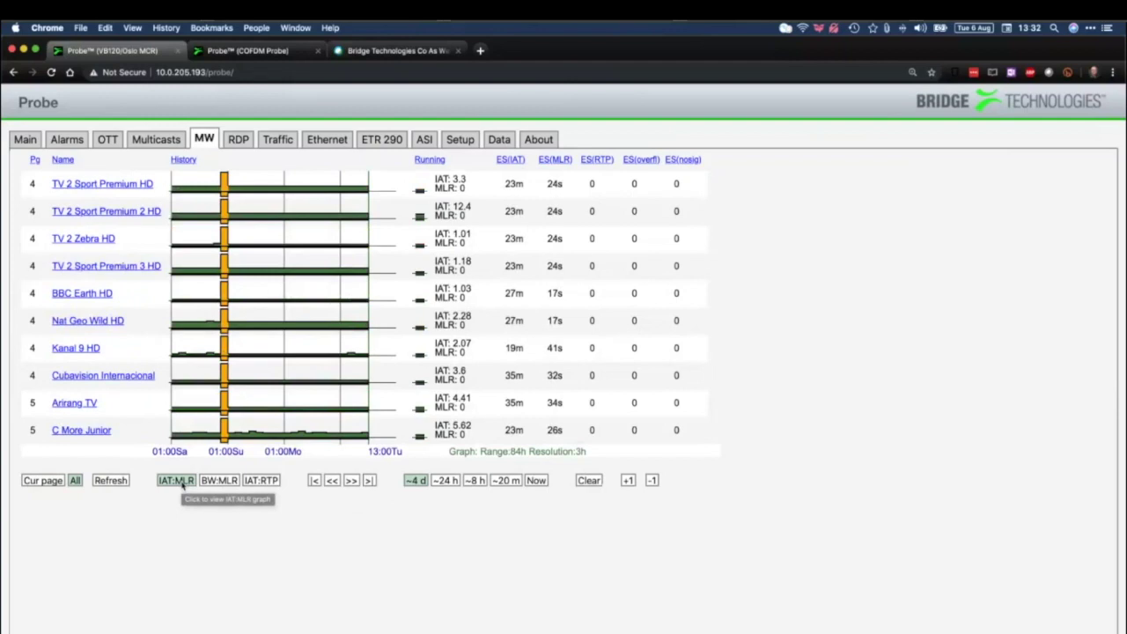
click(183, 483)
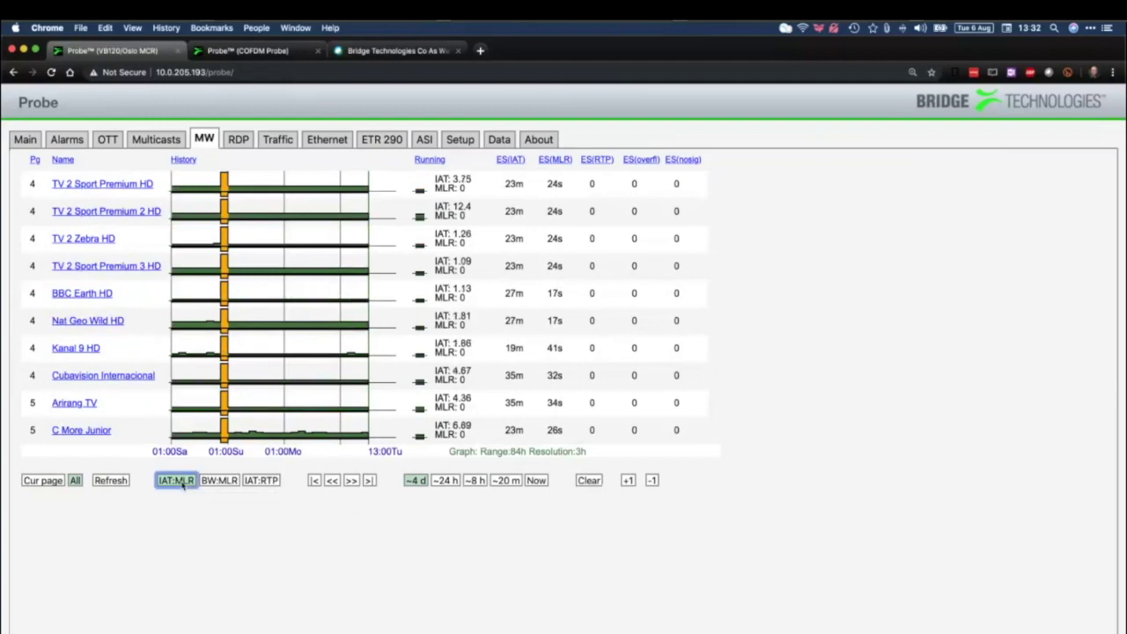
click(213, 482)
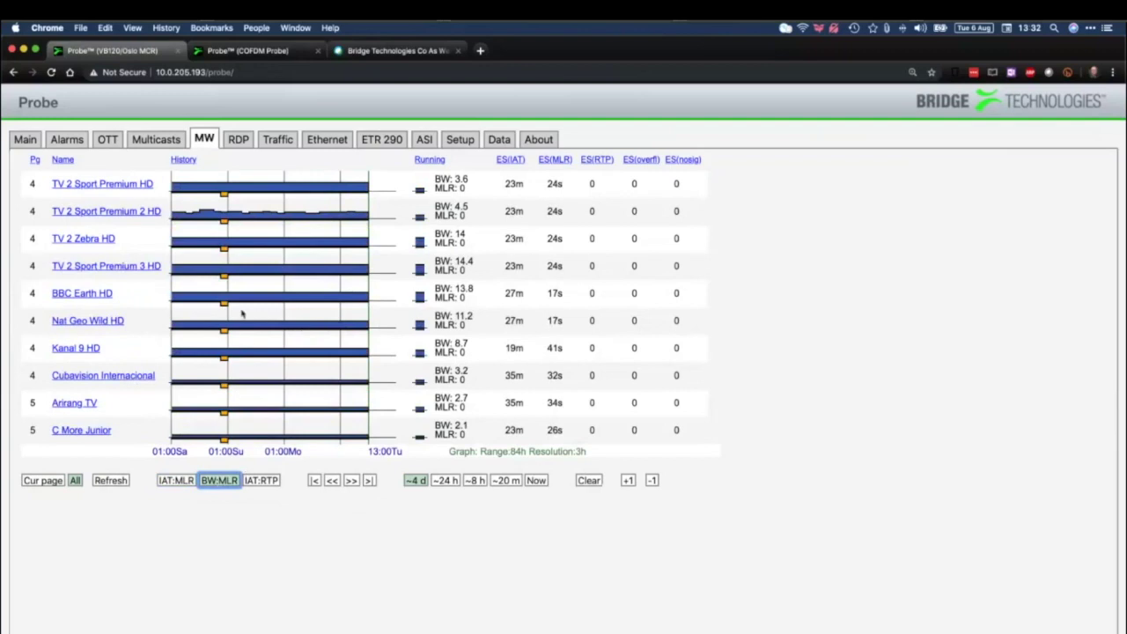
click(42, 481)
click(181, 482)
Open C More Sport 2's graph, view its BW:MLR and IAT:RTP plots, then close it
click(107, 322)
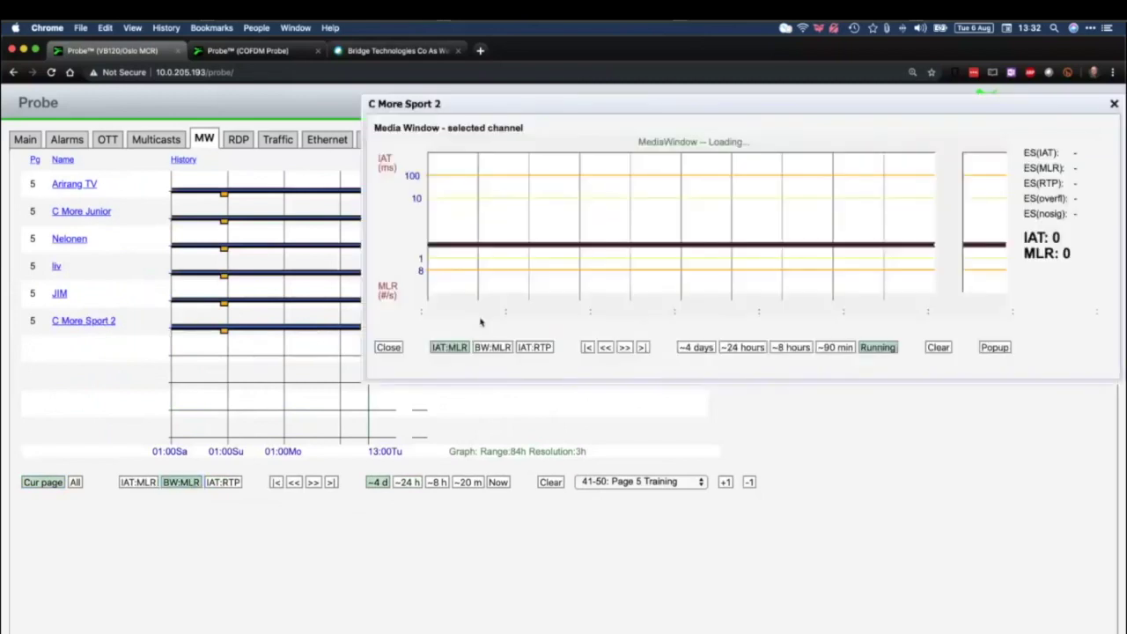
click(489, 348)
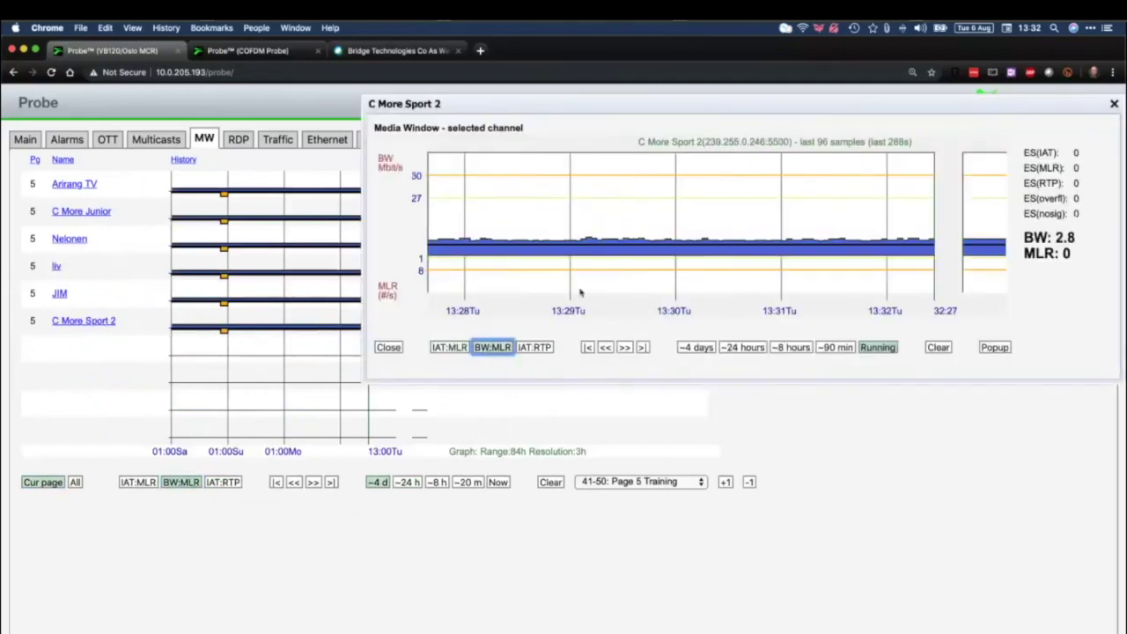
drag(696, 111, 515, 128)
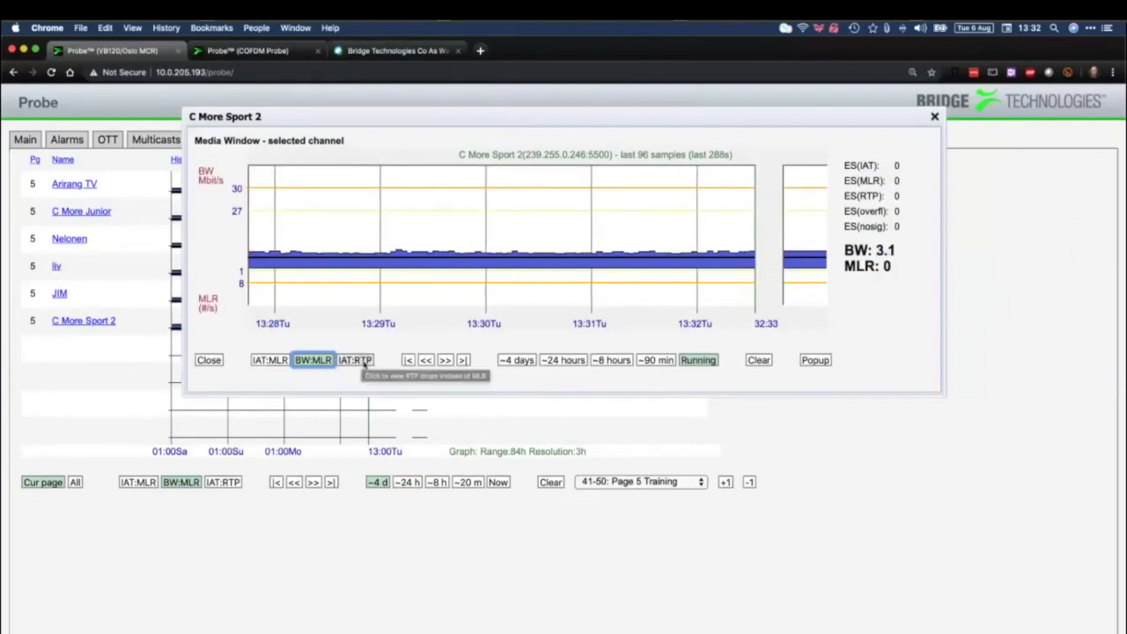
click(357, 360)
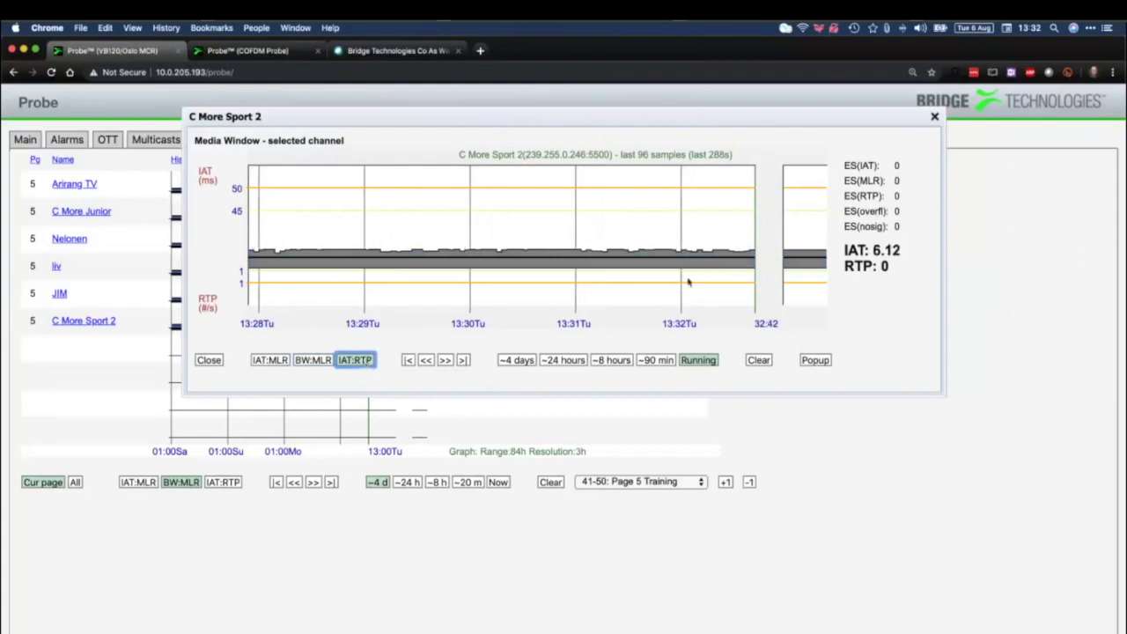
click(935, 117)
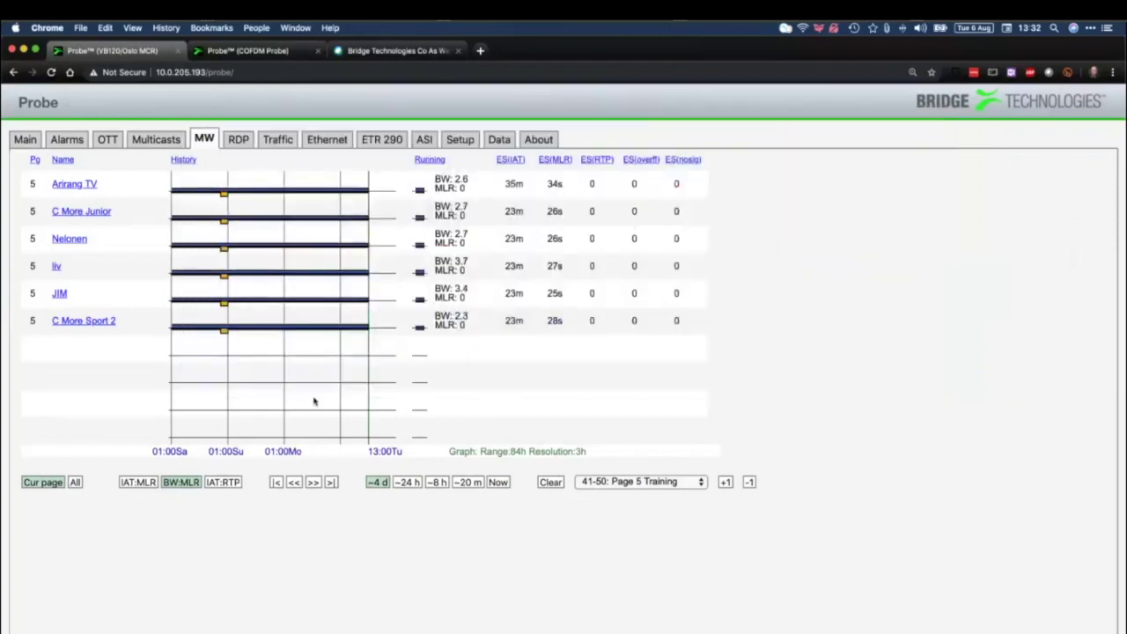
Show IAT:RTP graphs for Page 1 Scandinavian, check R1's four-day IAT:RTP history, and close it
click(224, 483)
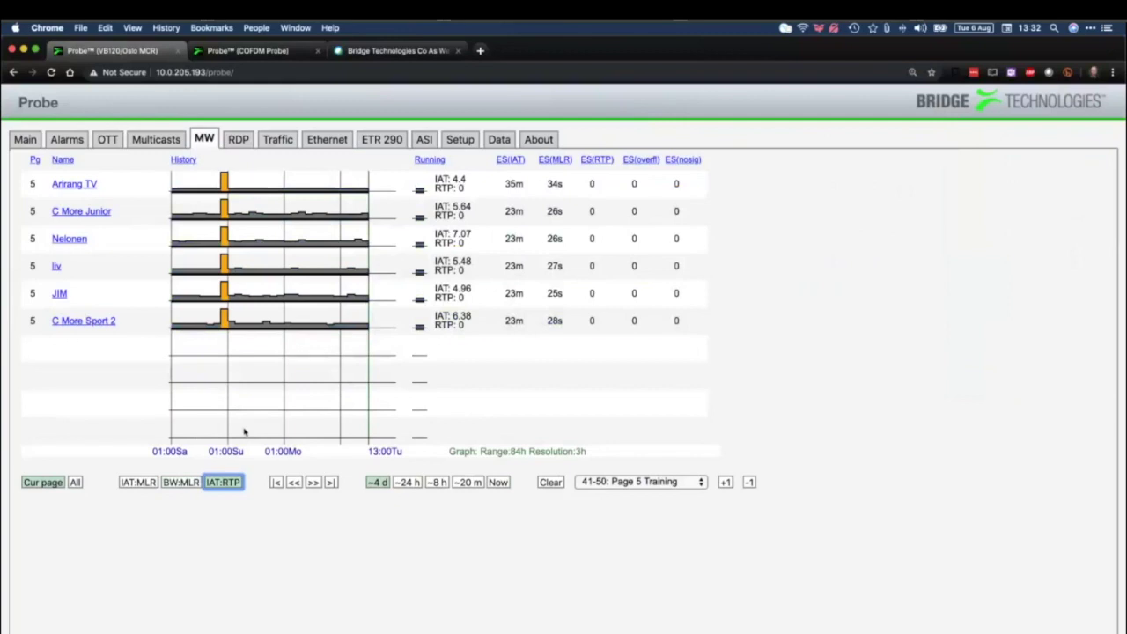
click(682, 482)
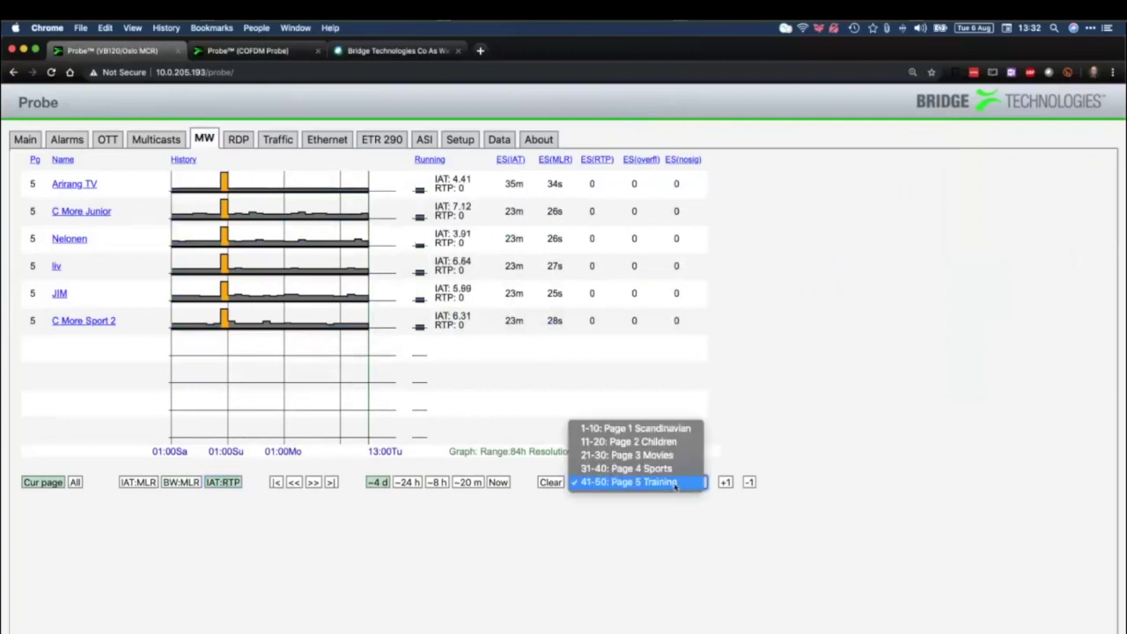
click(663, 429)
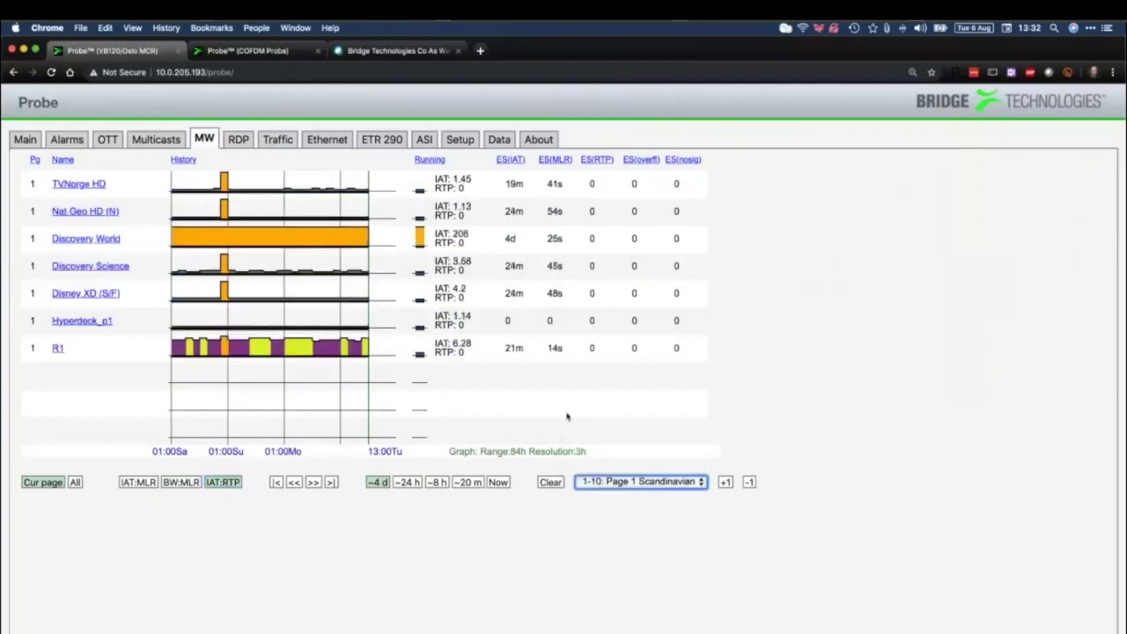
click(56, 349)
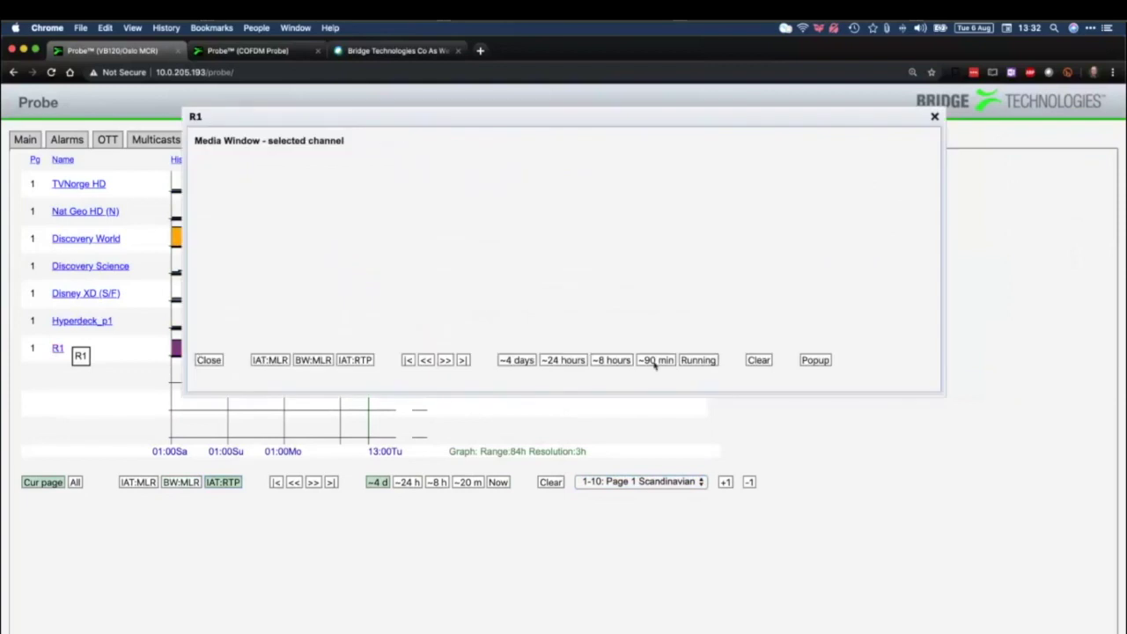
click(357, 360)
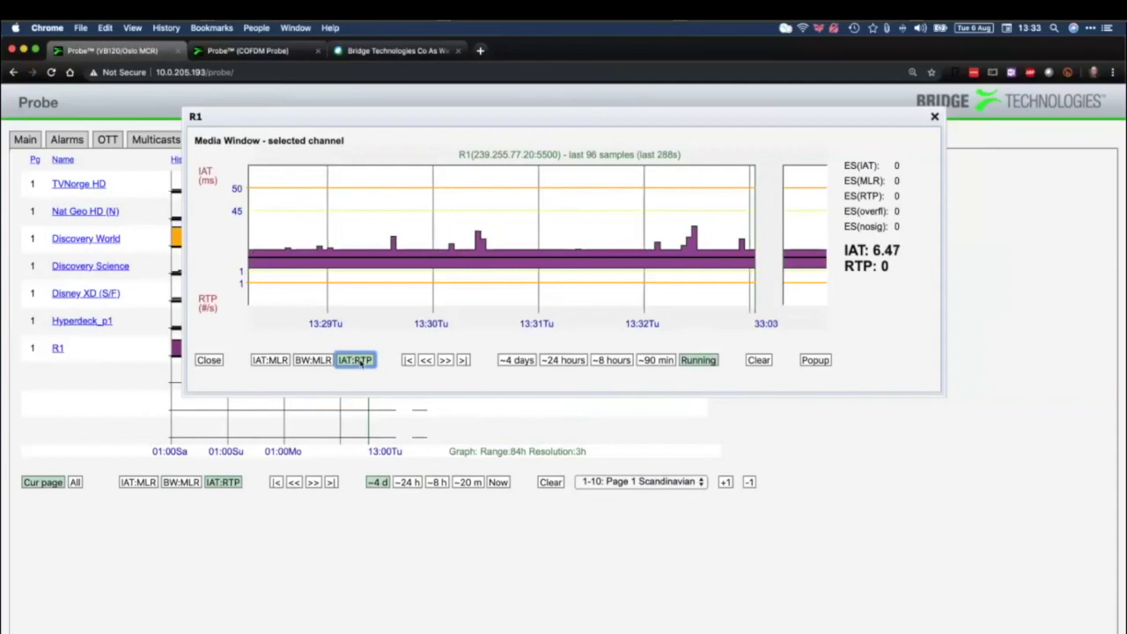
click(523, 362)
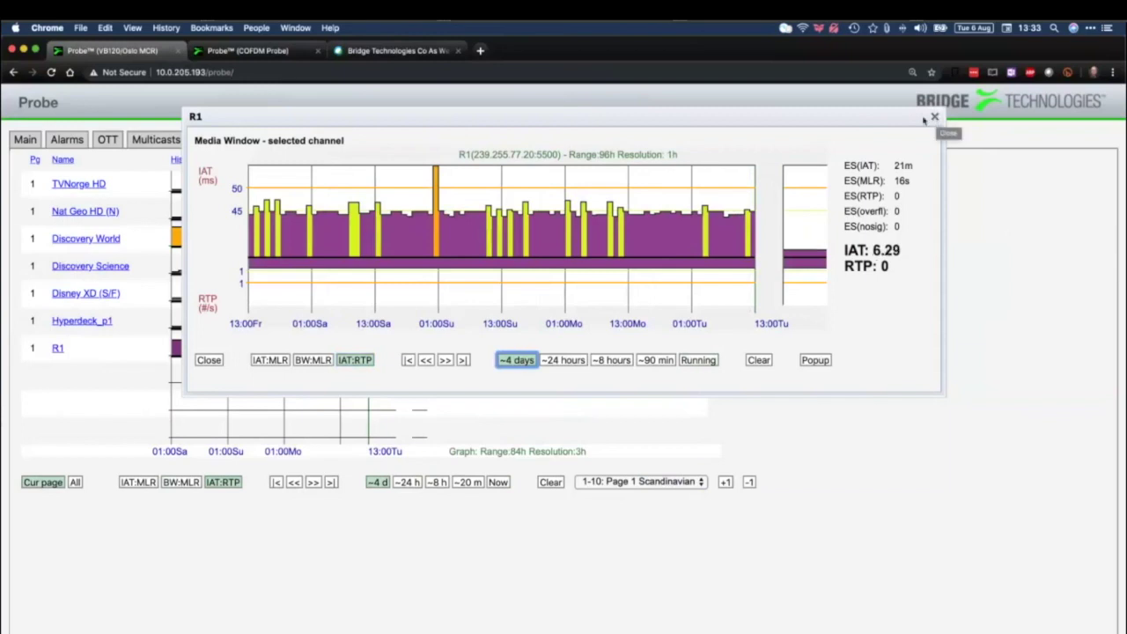
click(935, 117)
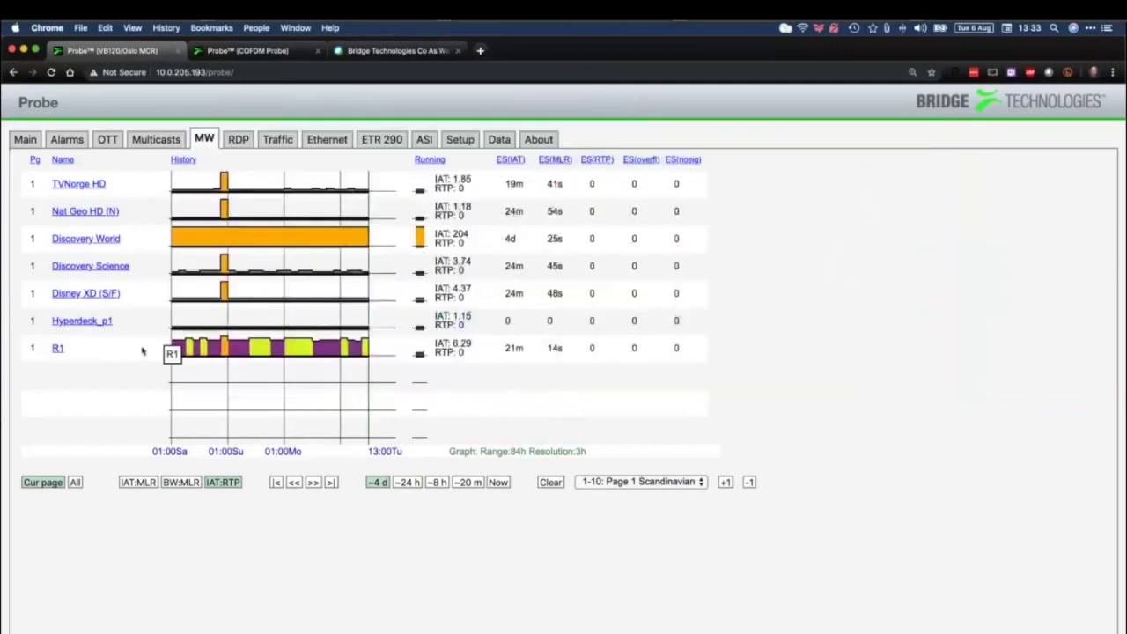
View the Hyperdeck_p1 channel graph with IAT and RTP losses, then close it
click(97, 323)
click(357, 361)
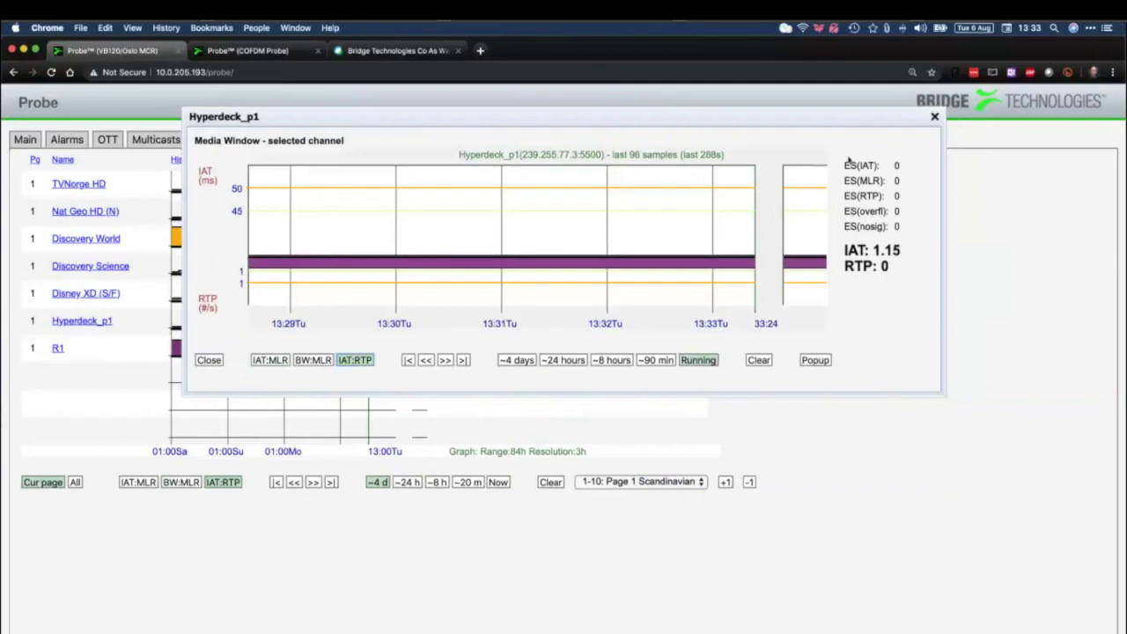
click(935, 116)
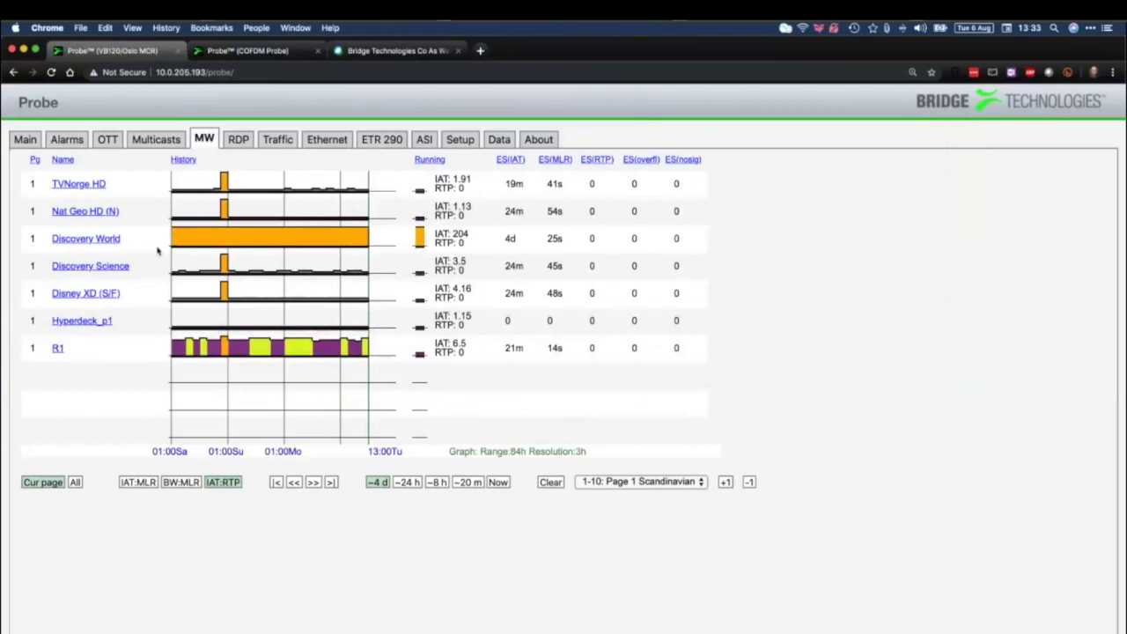
View Discovery World's IAT with RTP losses graph, then switch to the RDP control page
click(320, 247)
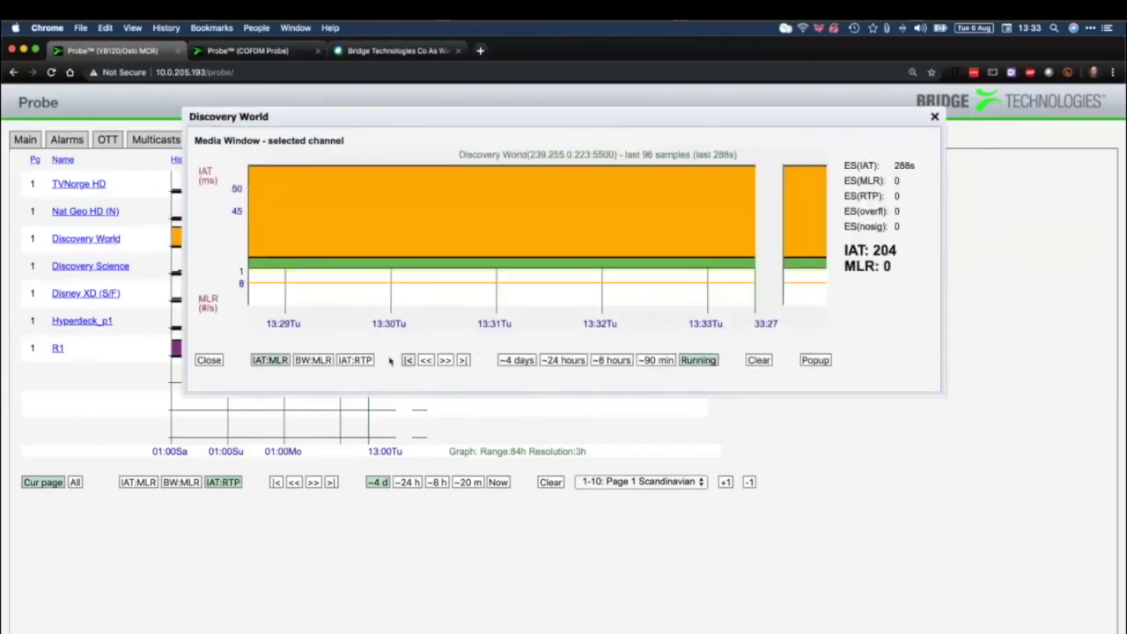
click(370, 360)
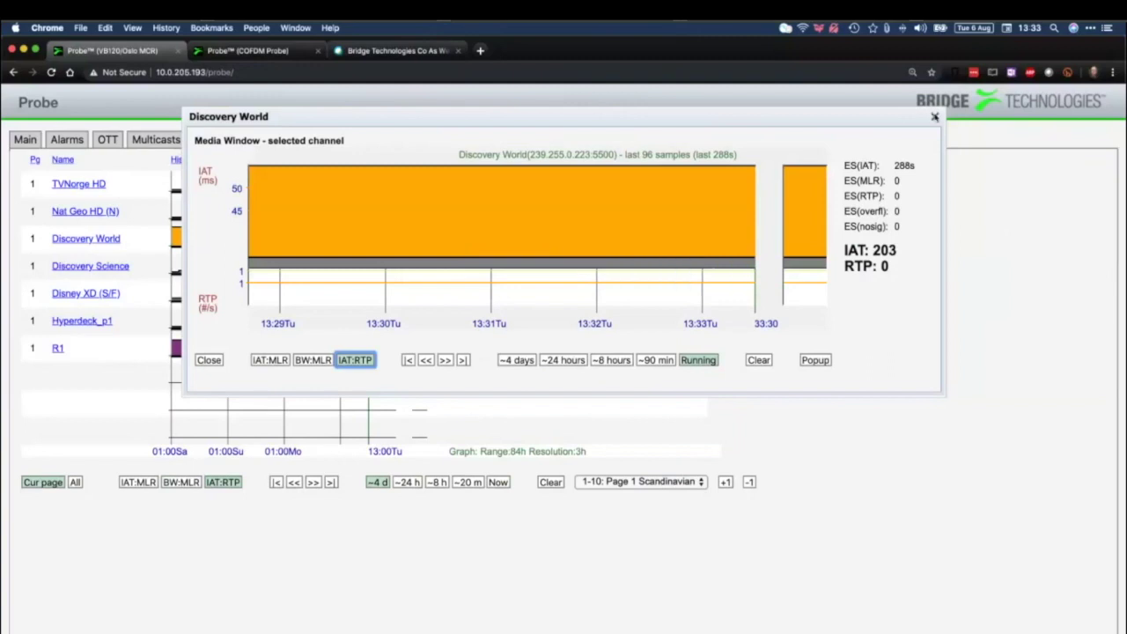
click(934, 118)
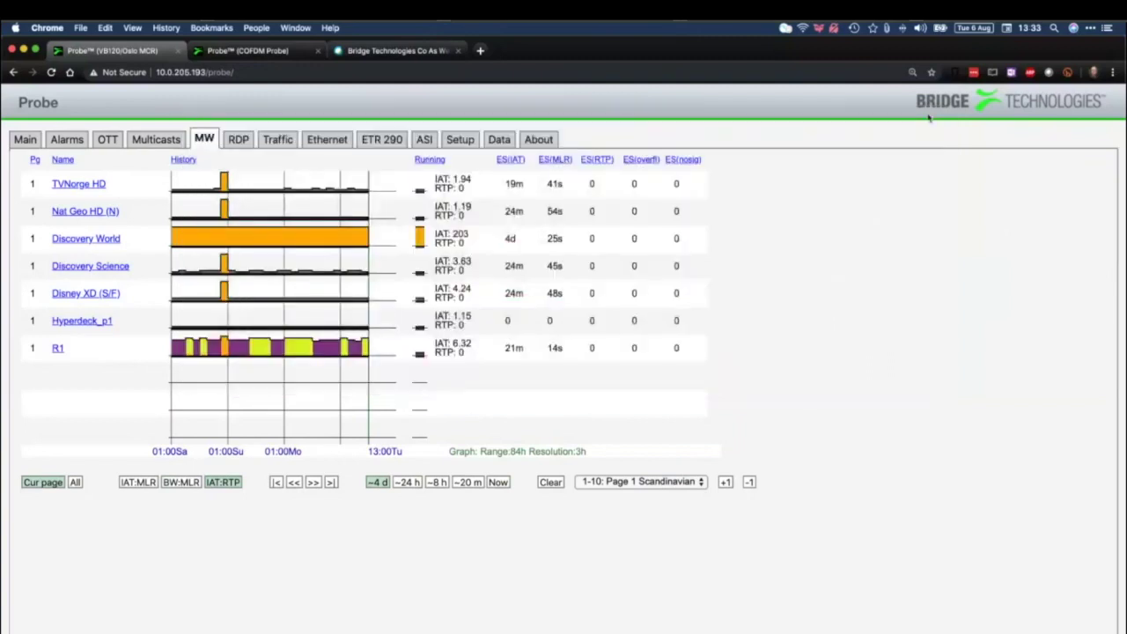
click(247, 141)
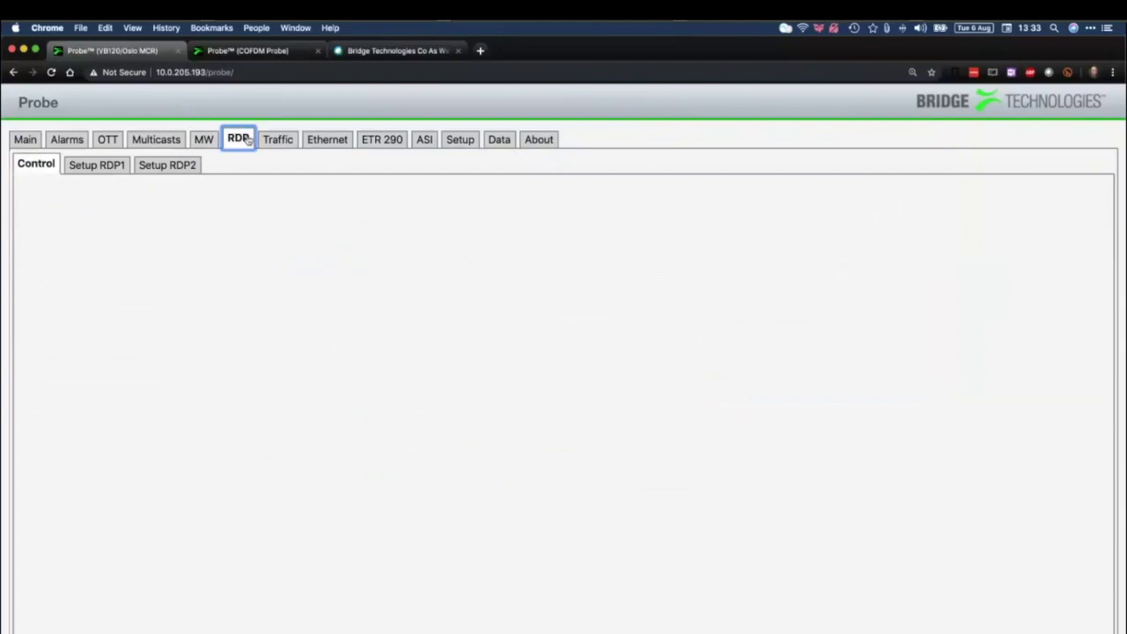
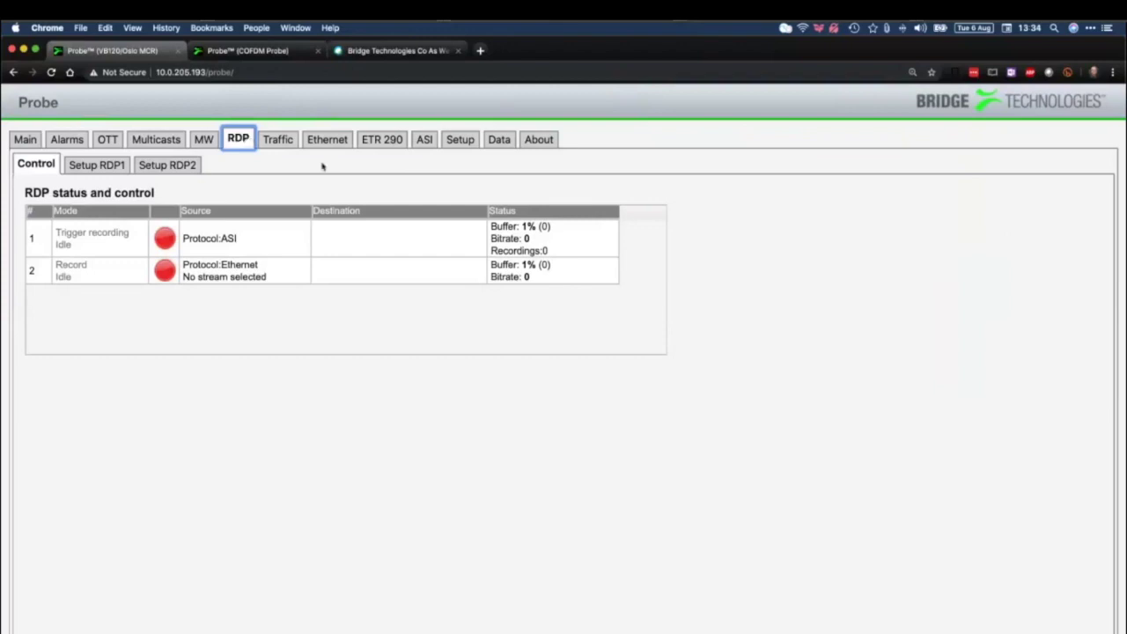
In the RDP1 setup, set the source interface to Ethernet
click(108, 169)
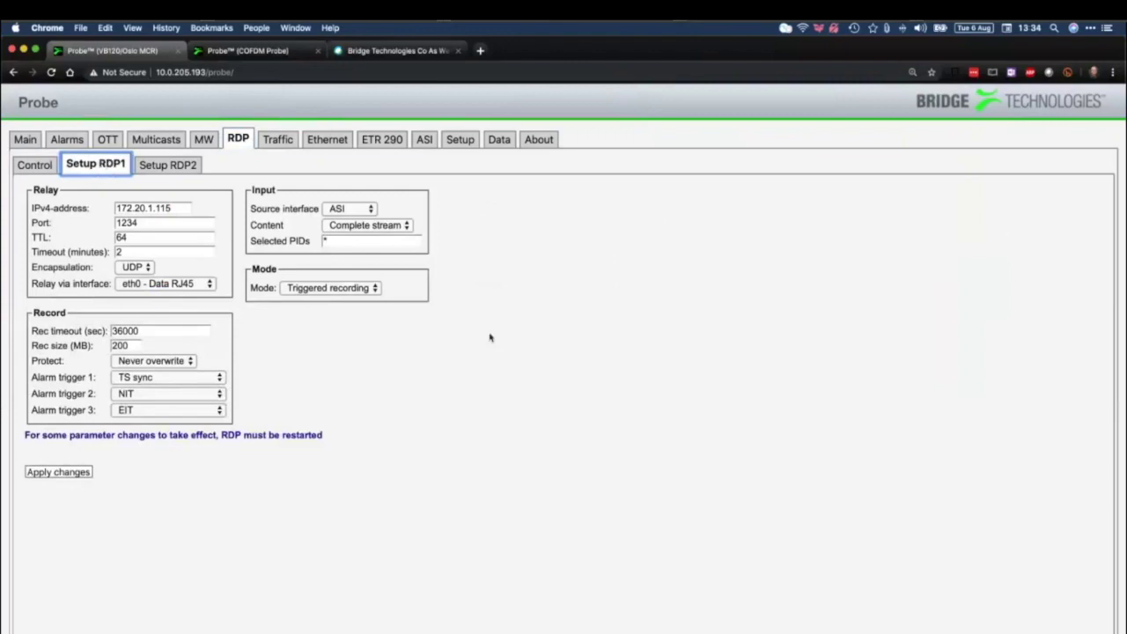
click(358, 292)
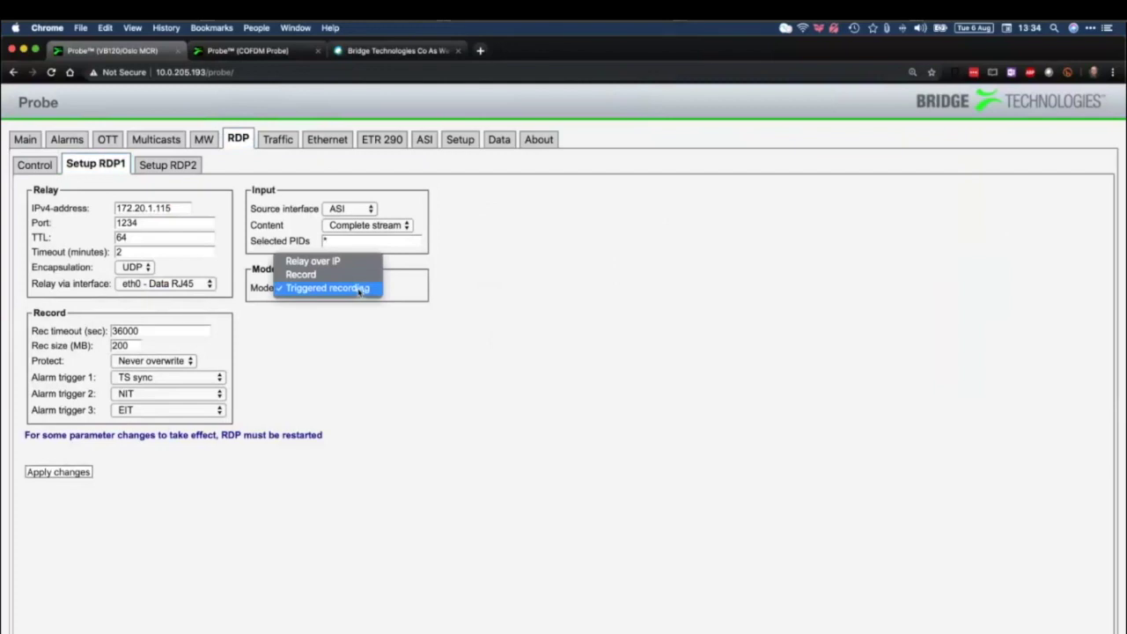
click(360, 275)
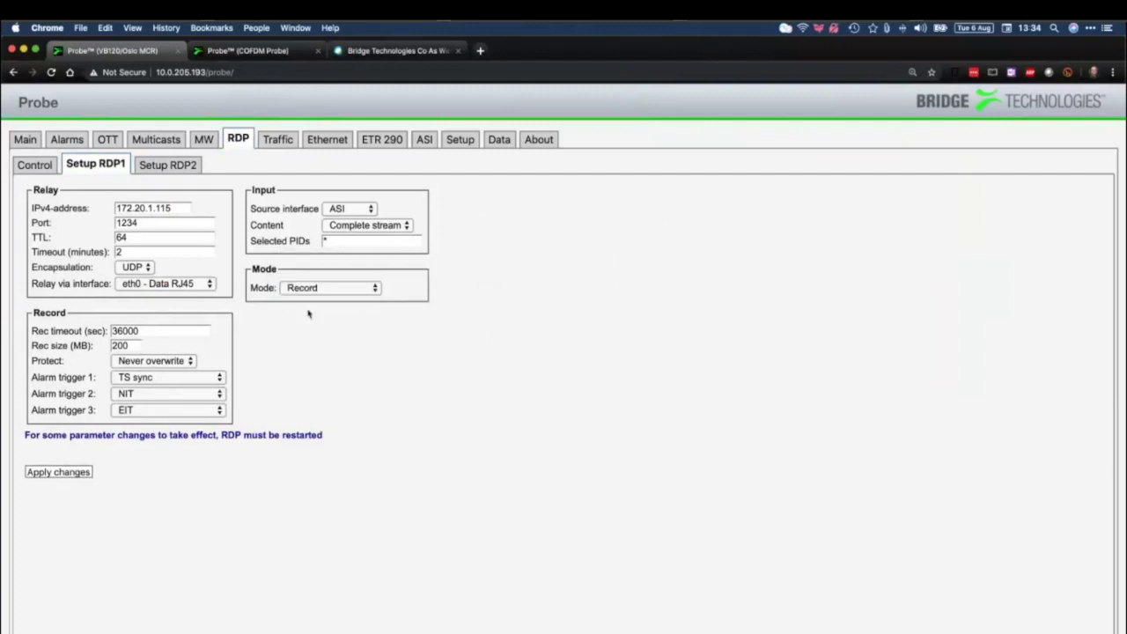
click(364, 211)
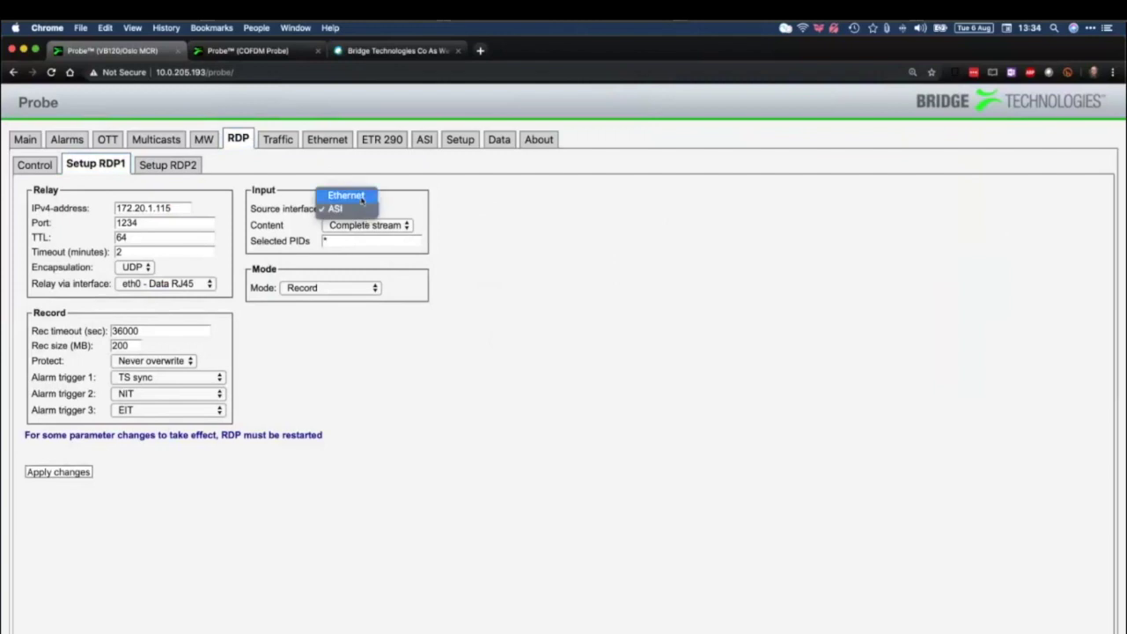
click(361, 196)
click(372, 229)
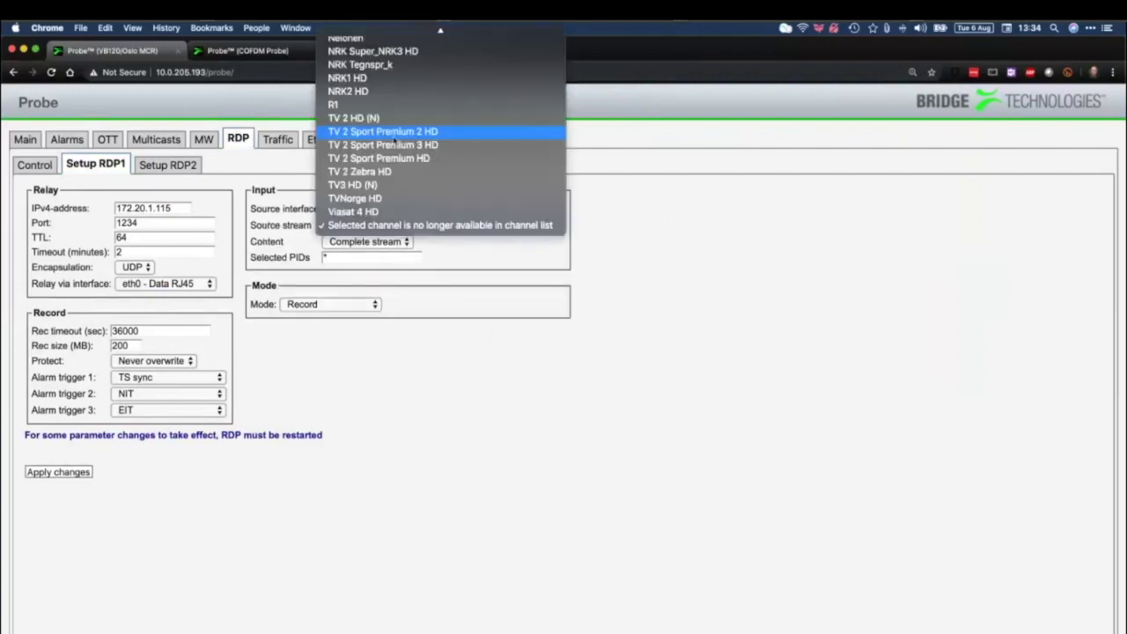
scroll(394, 138, up, 5)
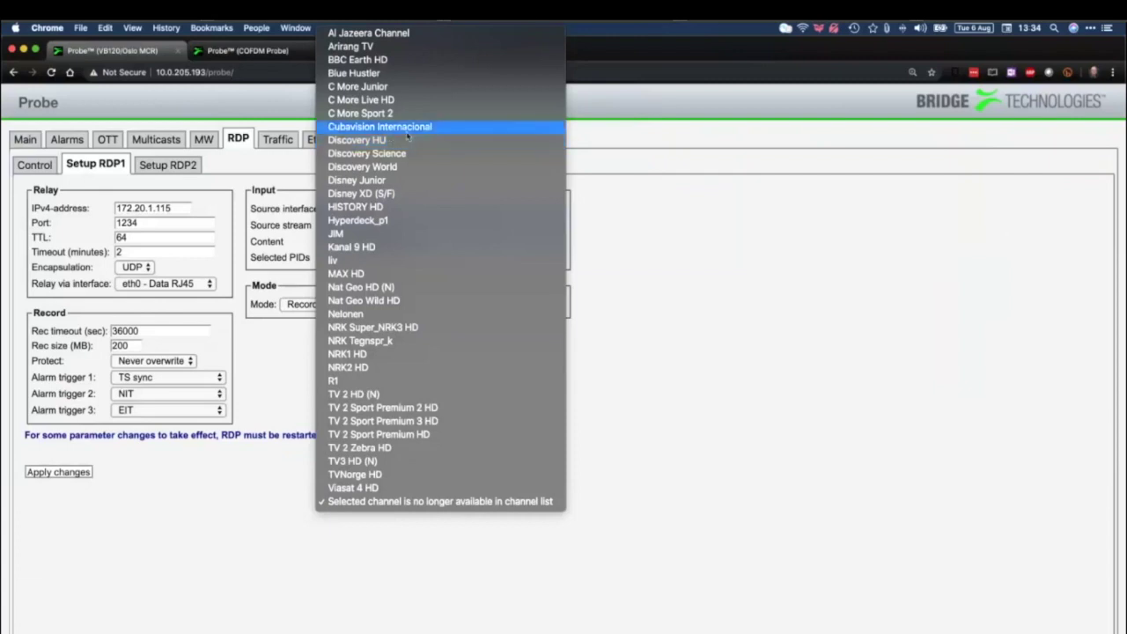
Keep Ethernet as the interface and pick TV 2 Sport Premium HD as source stream
click(615, 174)
click(348, 208)
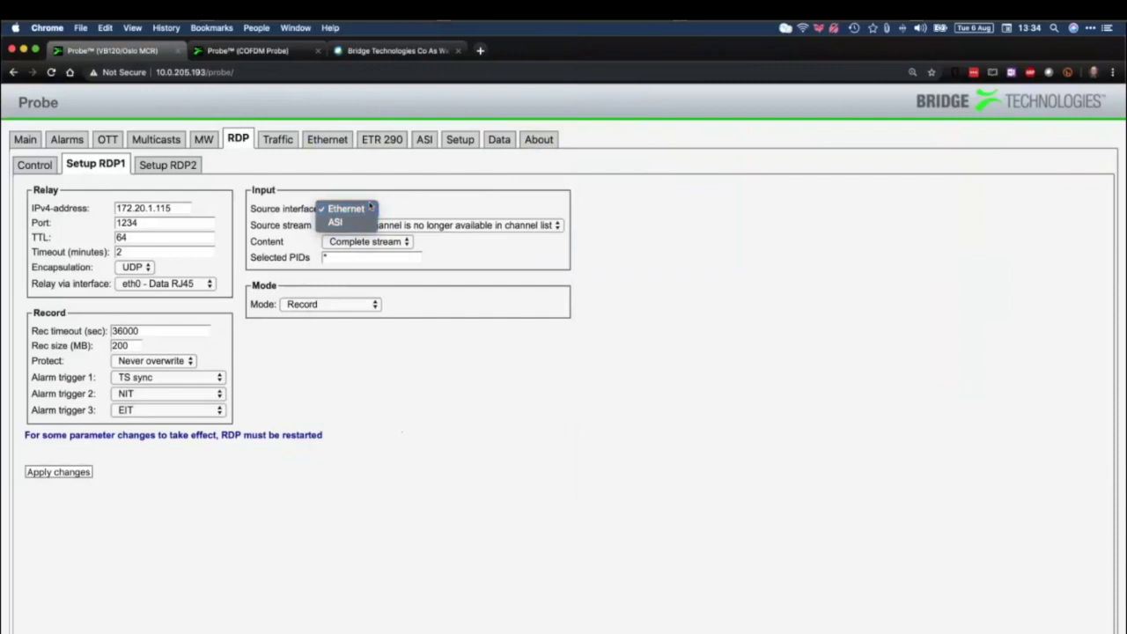
click(470, 211)
click(445, 225)
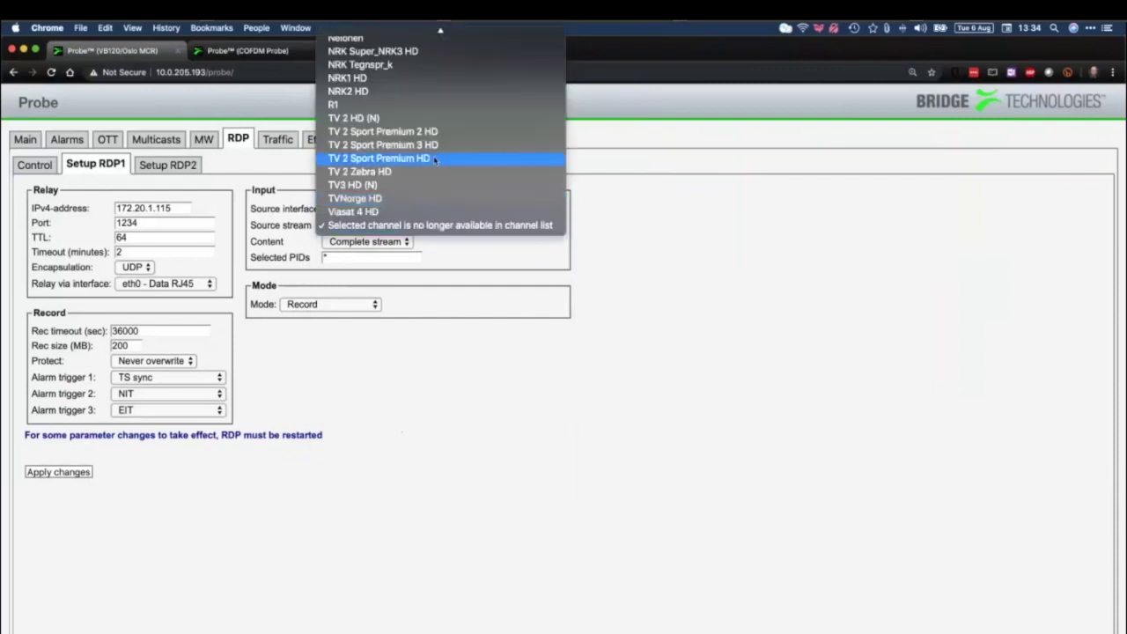
click(434, 159)
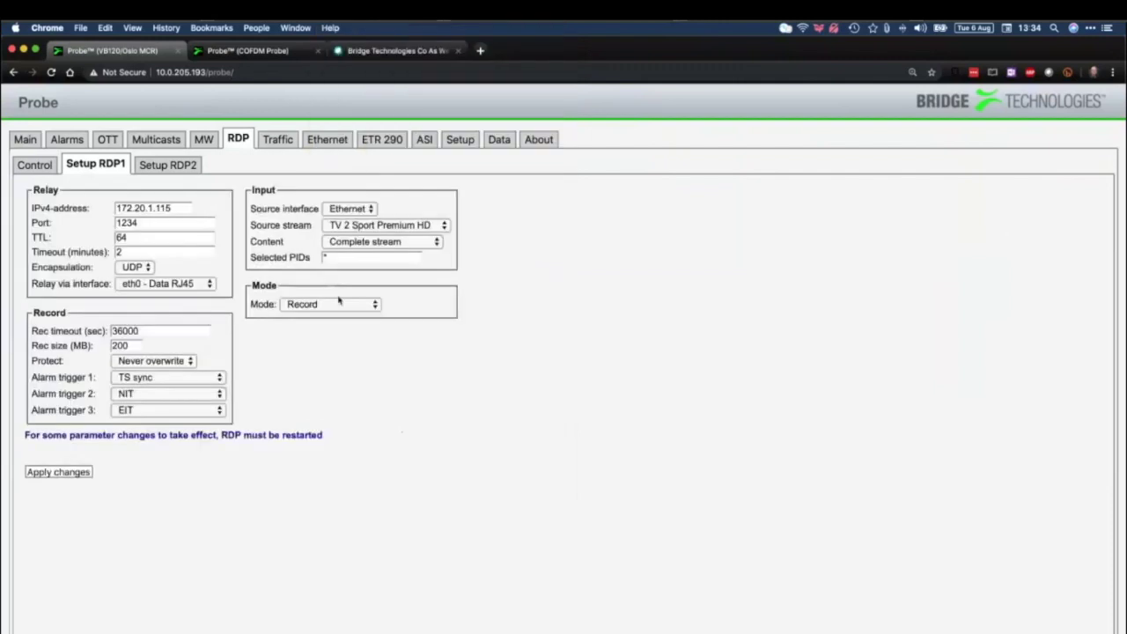
Set RDP1 mode to Triggered recording, keeping TS sync as alarm trigger 1
click(344, 305)
click(345, 319)
click(175, 379)
click(291, 379)
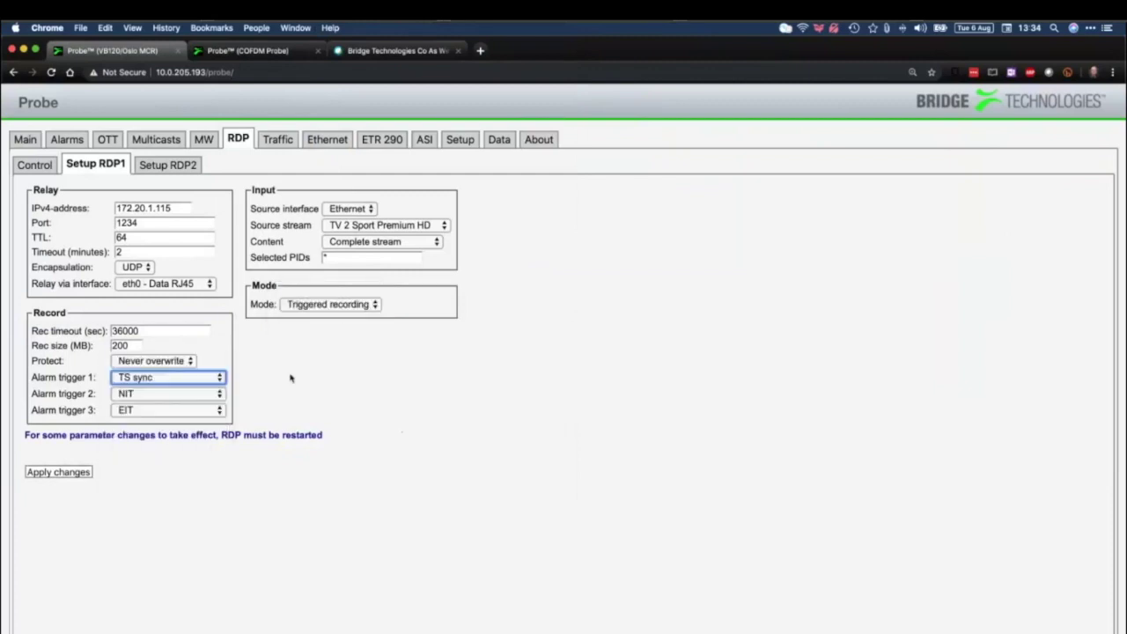
click(171, 165)
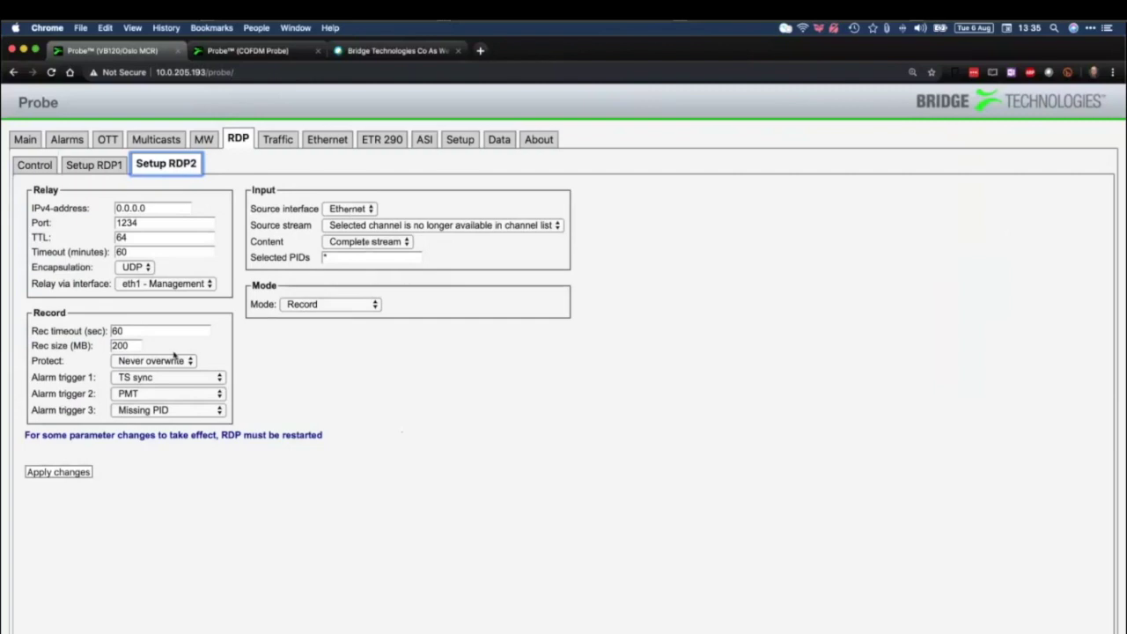
Set RDP2 mode to Relay over IP, select its IPv4 address, then show Traffic statistics
click(328, 305)
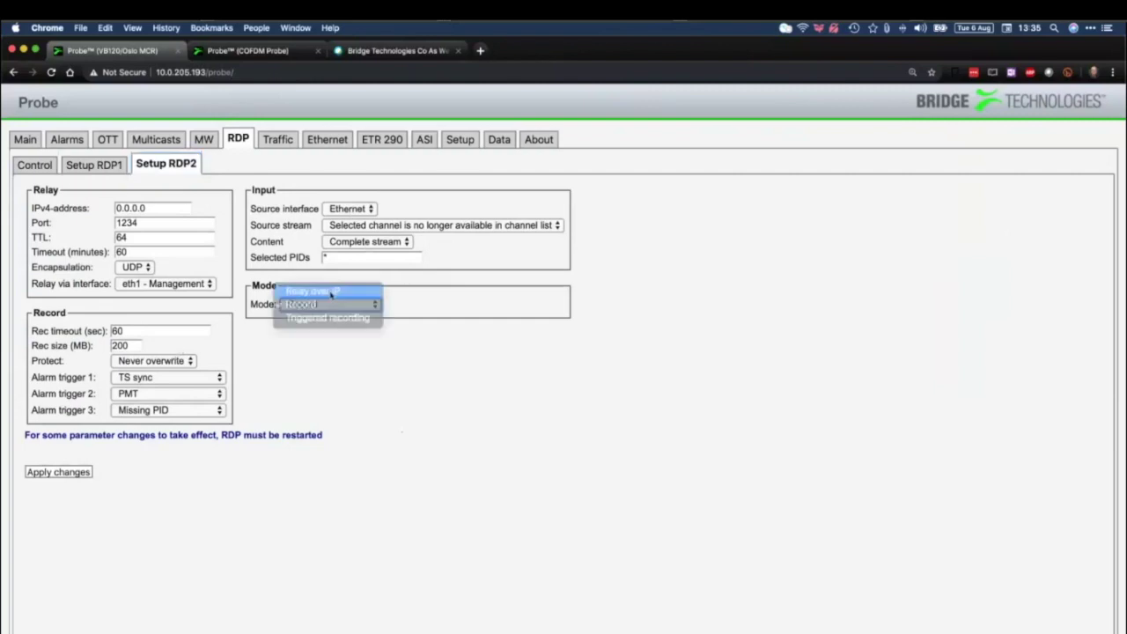
click(332, 292)
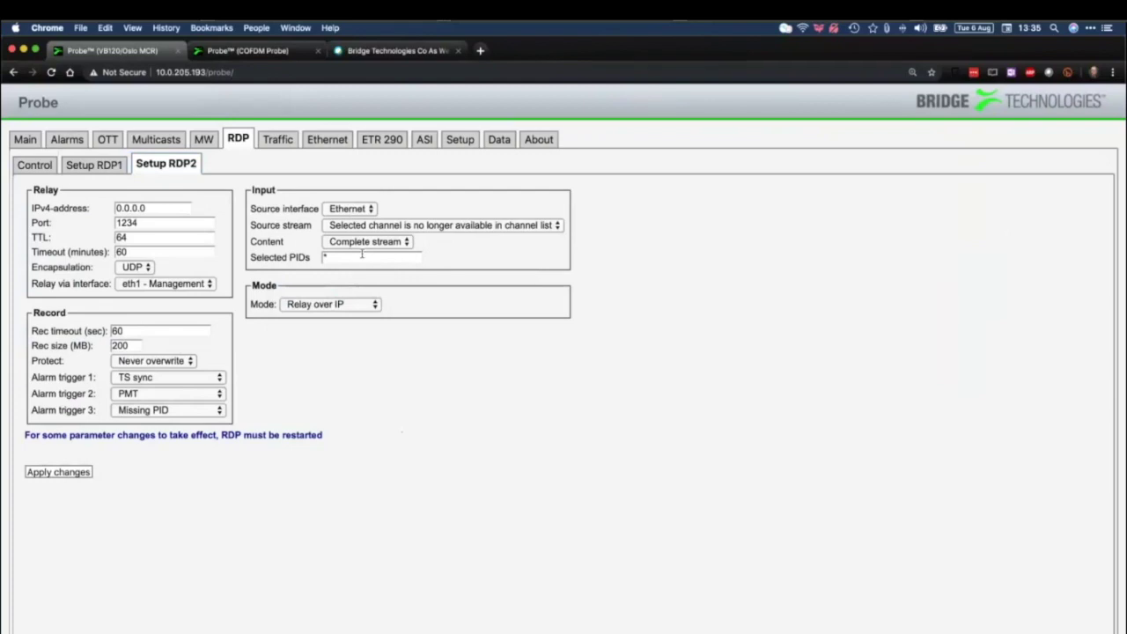
double_click(151, 205)
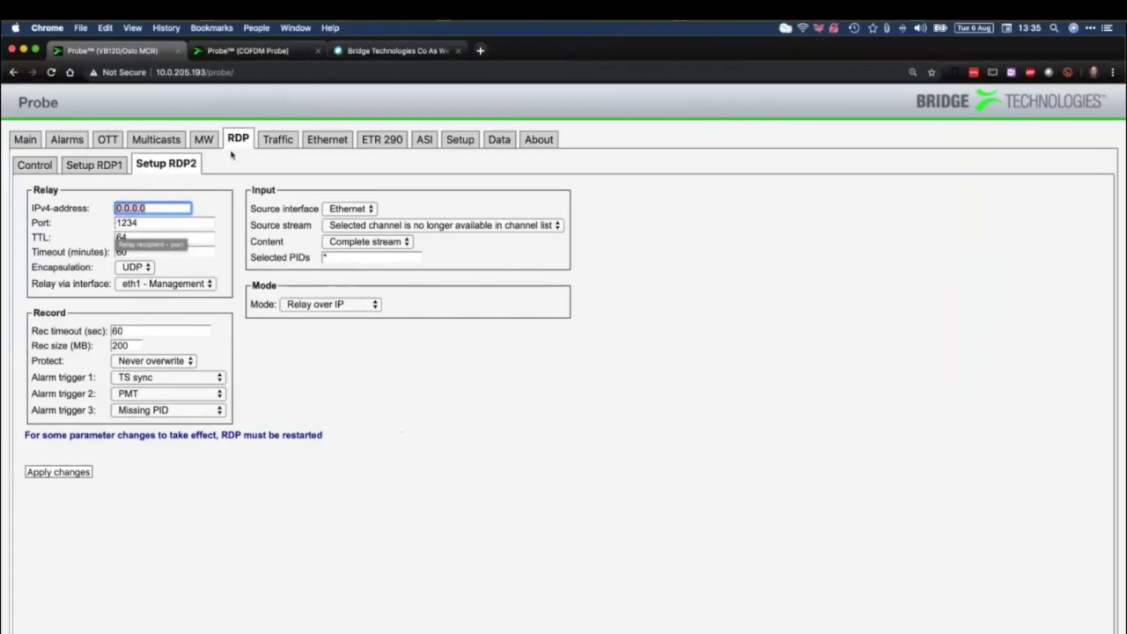
click(275, 141)
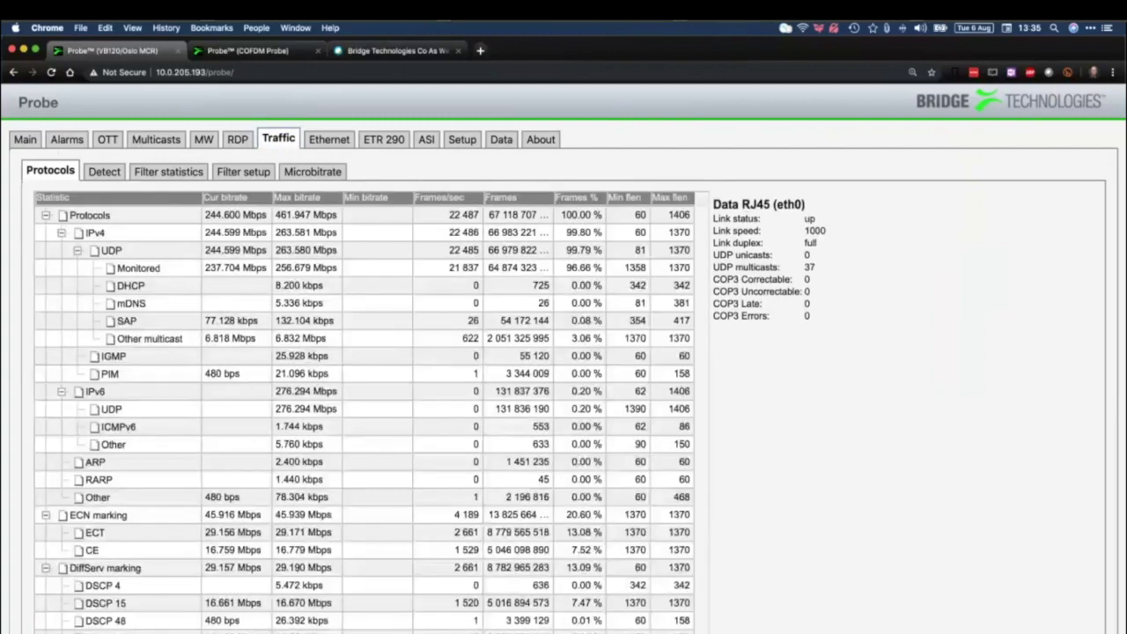
Scroll the Traffic protocol statistics table and select the IPv4 UDP row
scroll(188, 496, down, 1)
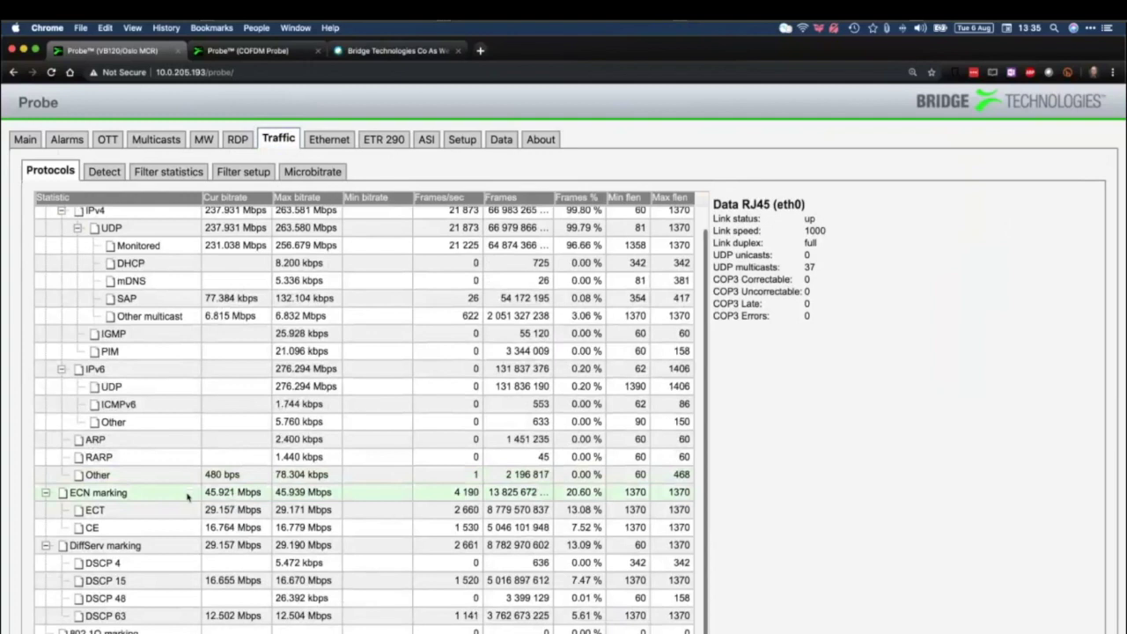
scroll(188, 496, up, 1)
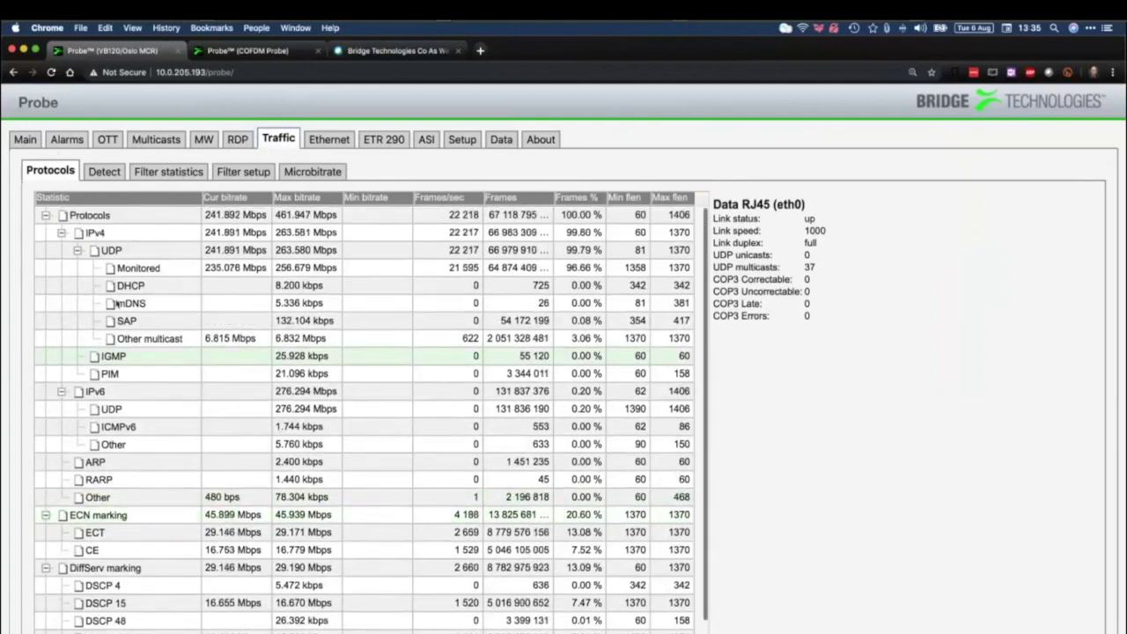
click(116, 251)
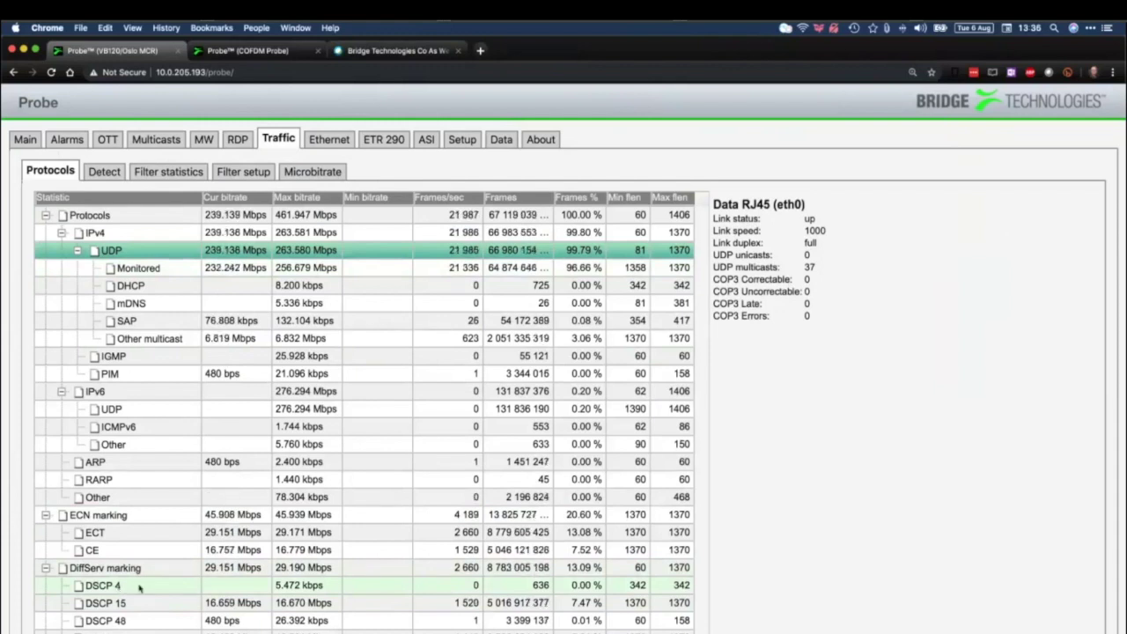
scroll(138, 590, down, 1)
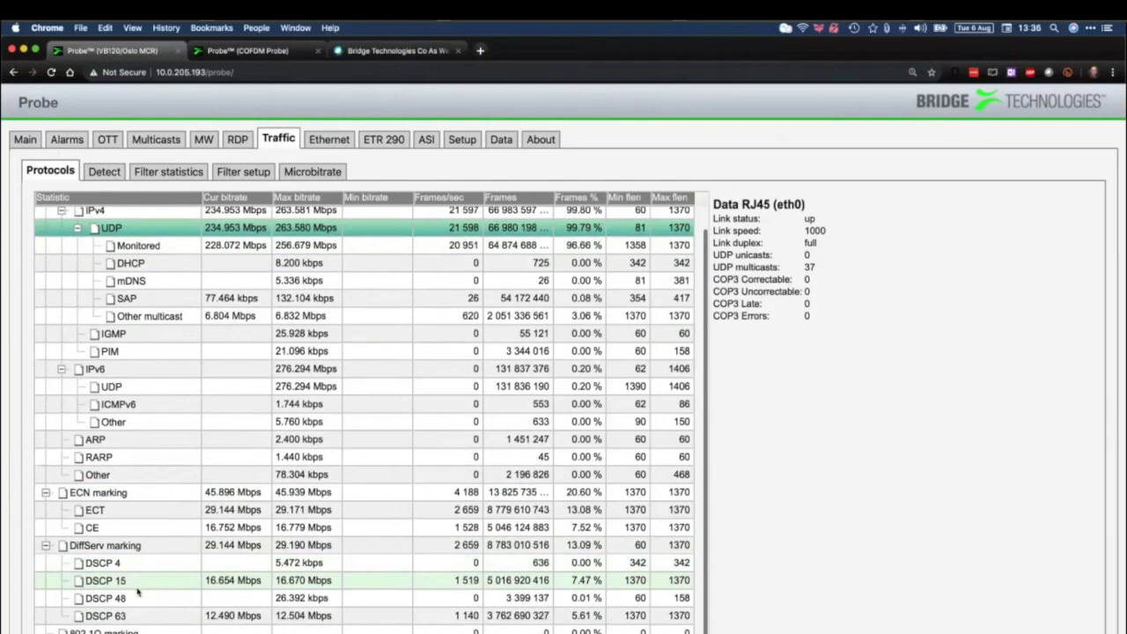
scroll(138, 593, up, 1)
scroll(138, 593, down, 1)
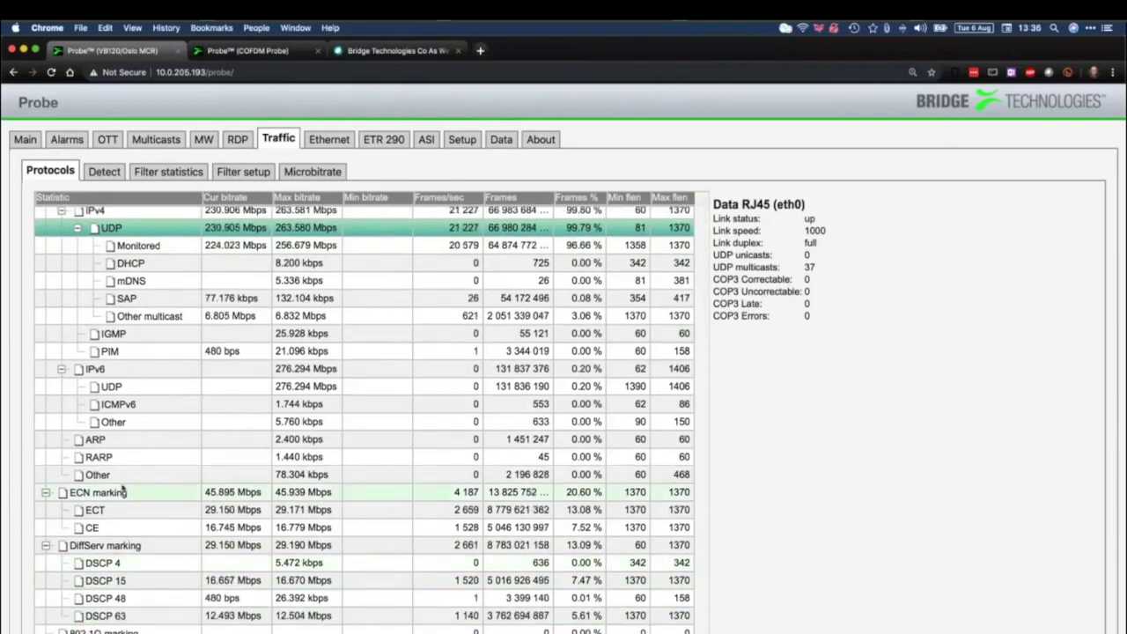
scroll(123, 489, up, 1)
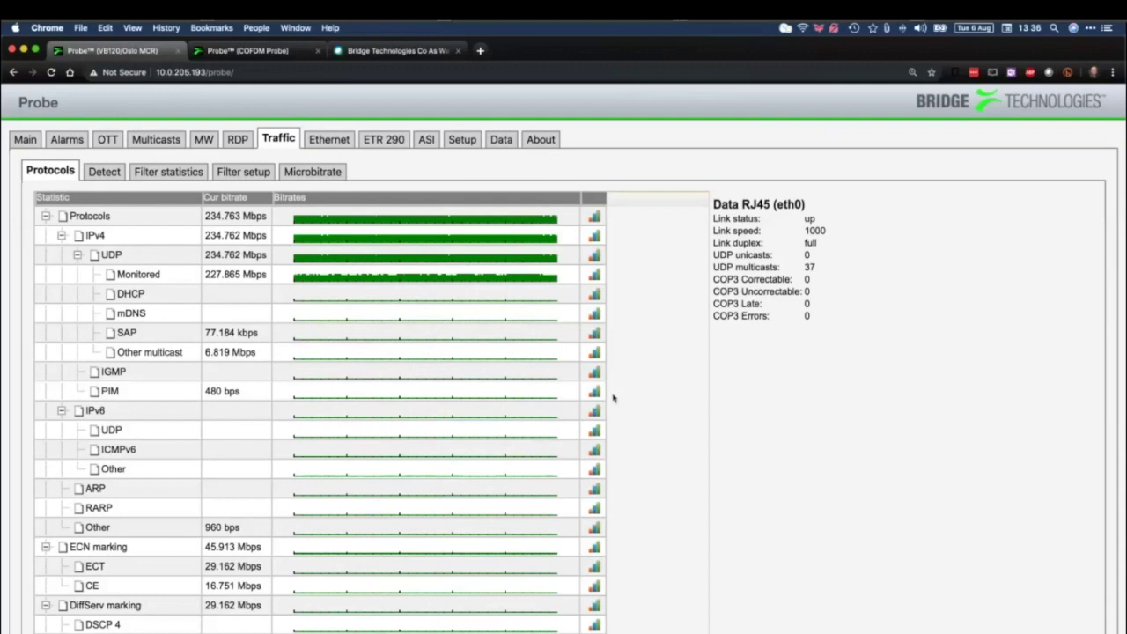
Open the UDP bitrate history graph, widen its time window, and close it
click(594, 263)
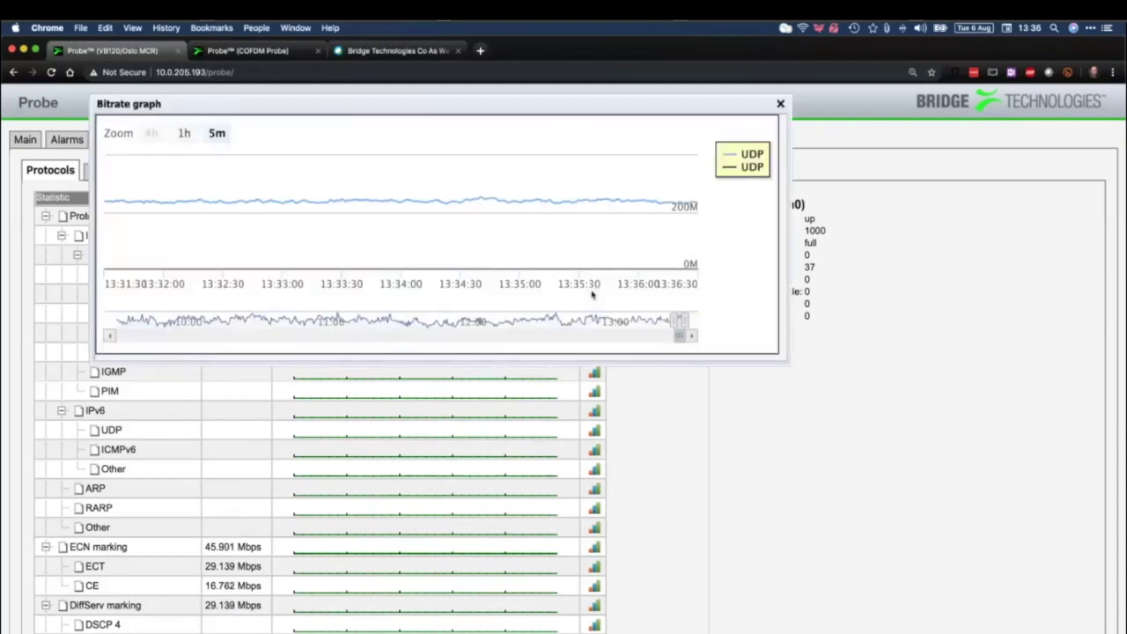
drag(672, 324, 594, 340)
click(780, 104)
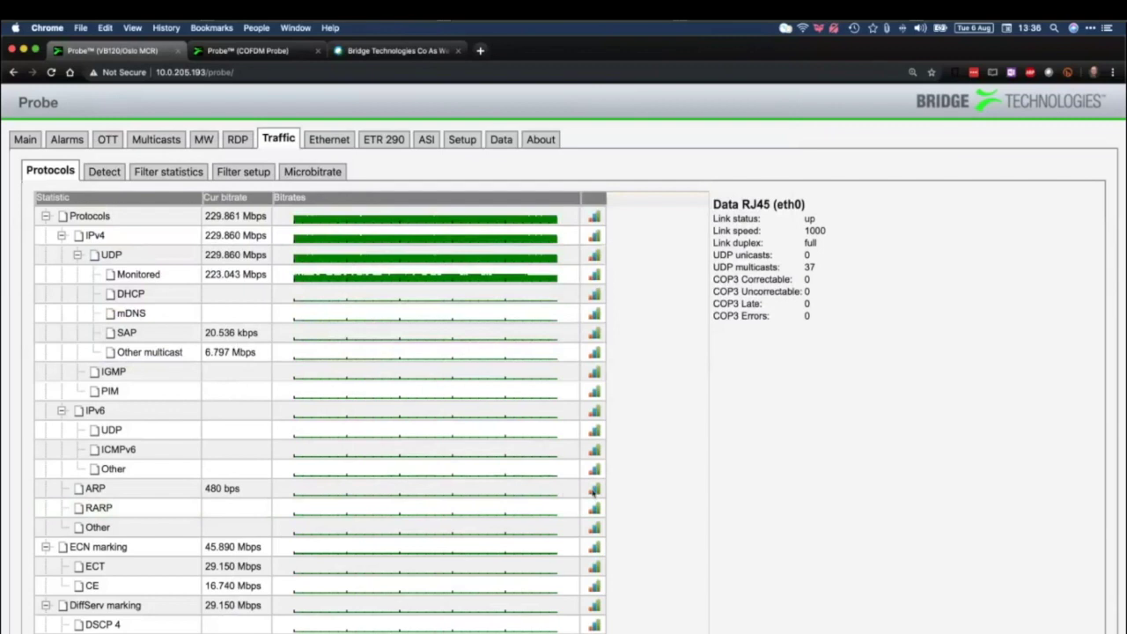
Open the ARP bitrate history graph, widen it to about 12 minutes, and close it
click(595, 490)
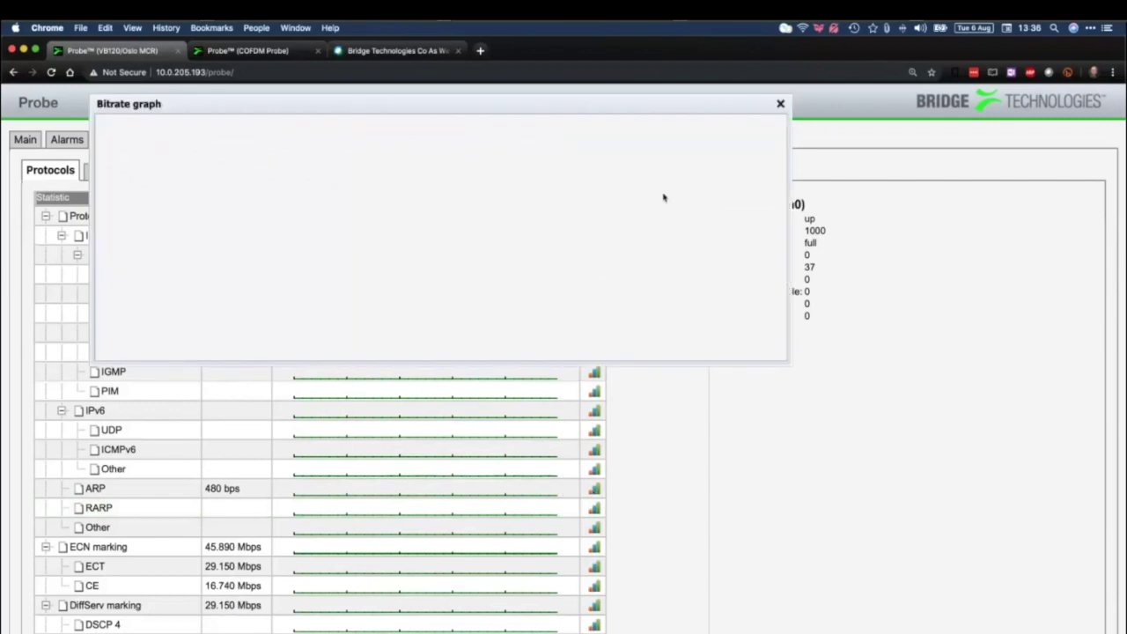
drag(675, 323, 653, 322)
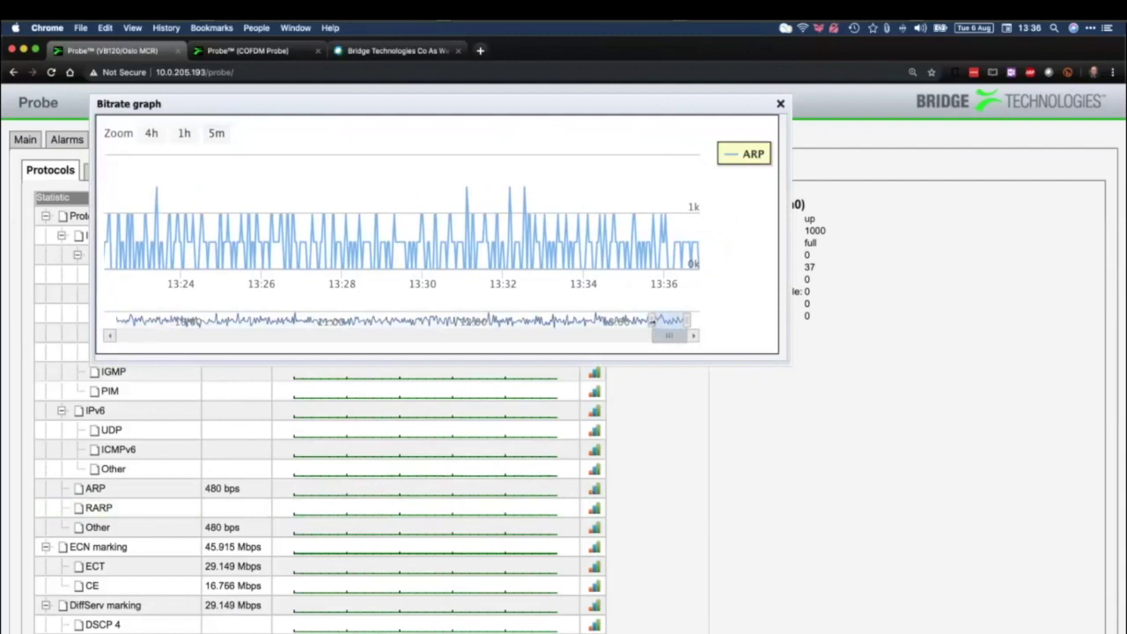
click(781, 104)
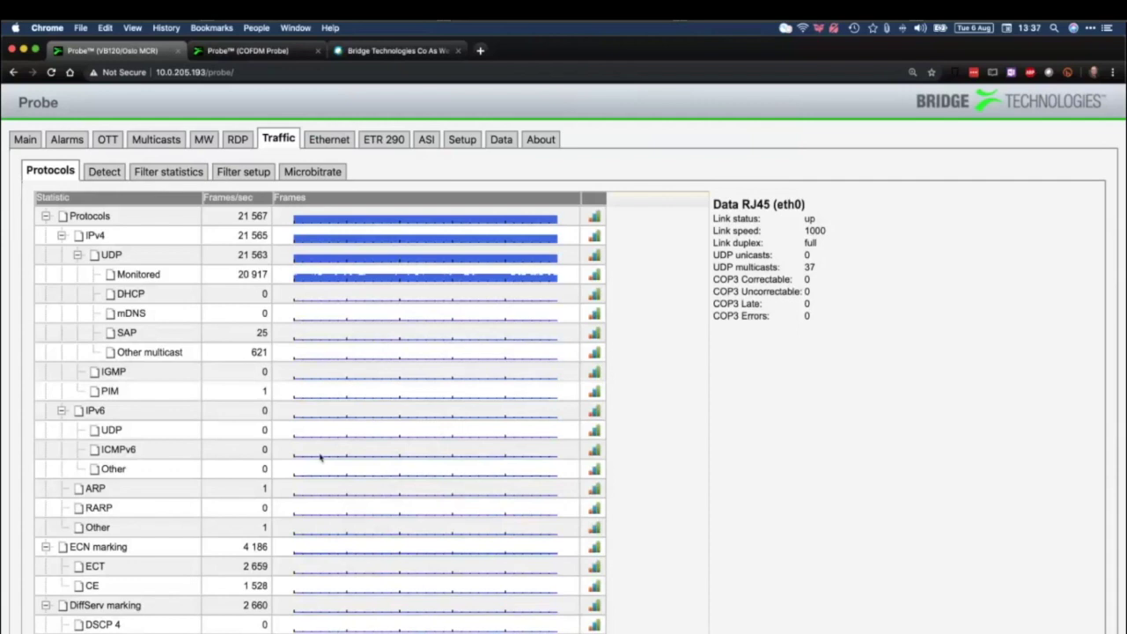
click(118, 175)
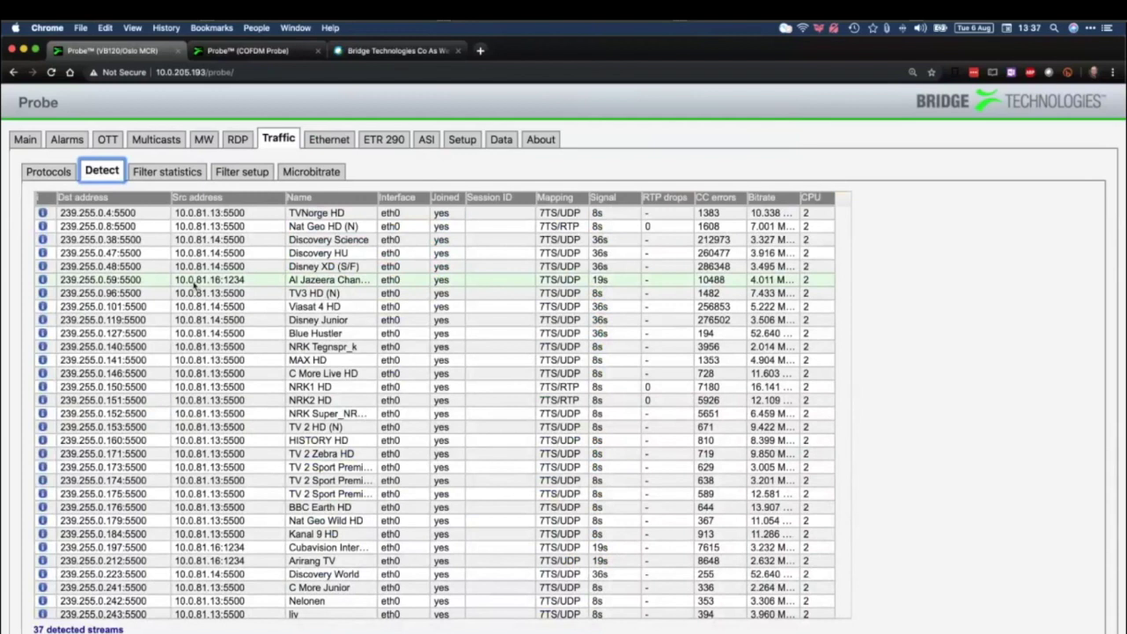
Review the 37 detected multicast streams, then open RDP Traffic filter statistics
click(169, 141)
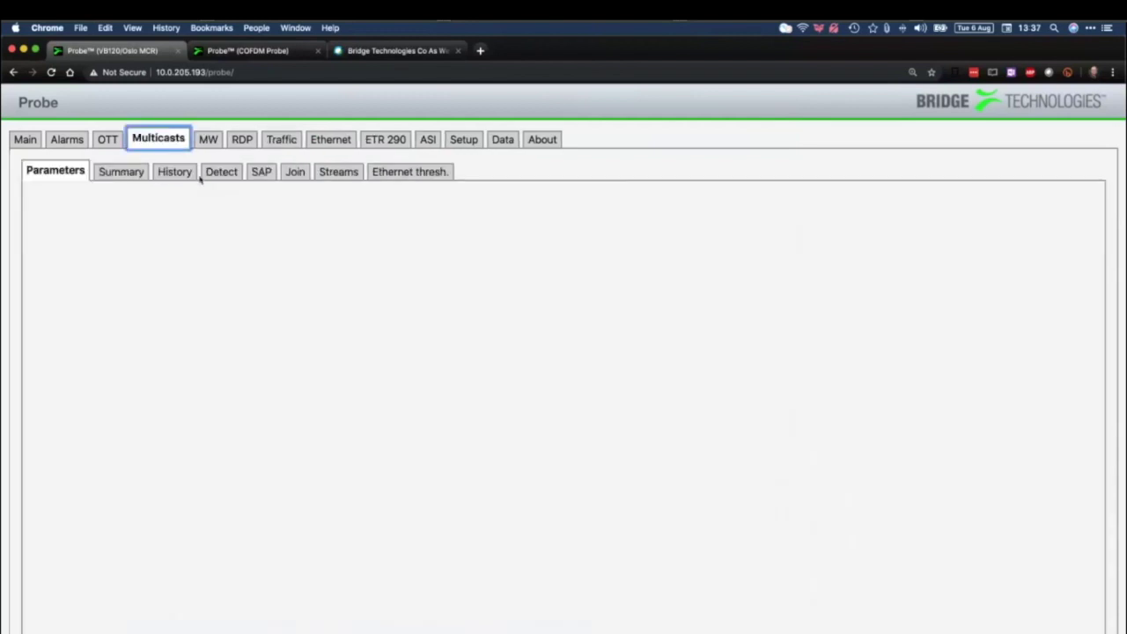
click(218, 172)
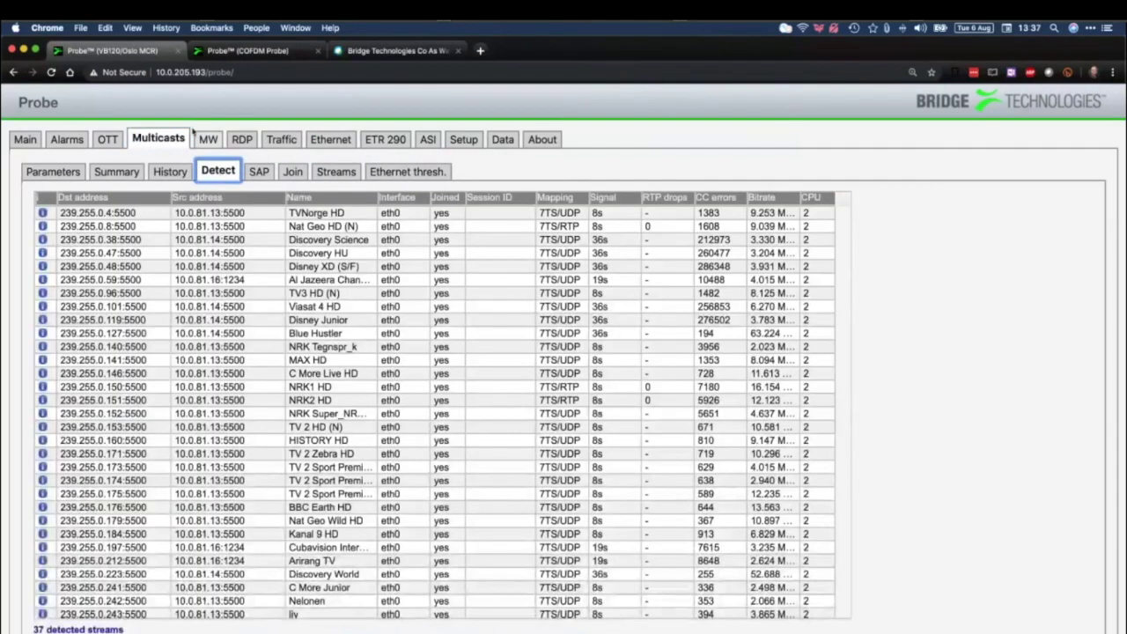
click(239, 141)
click(270, 142)
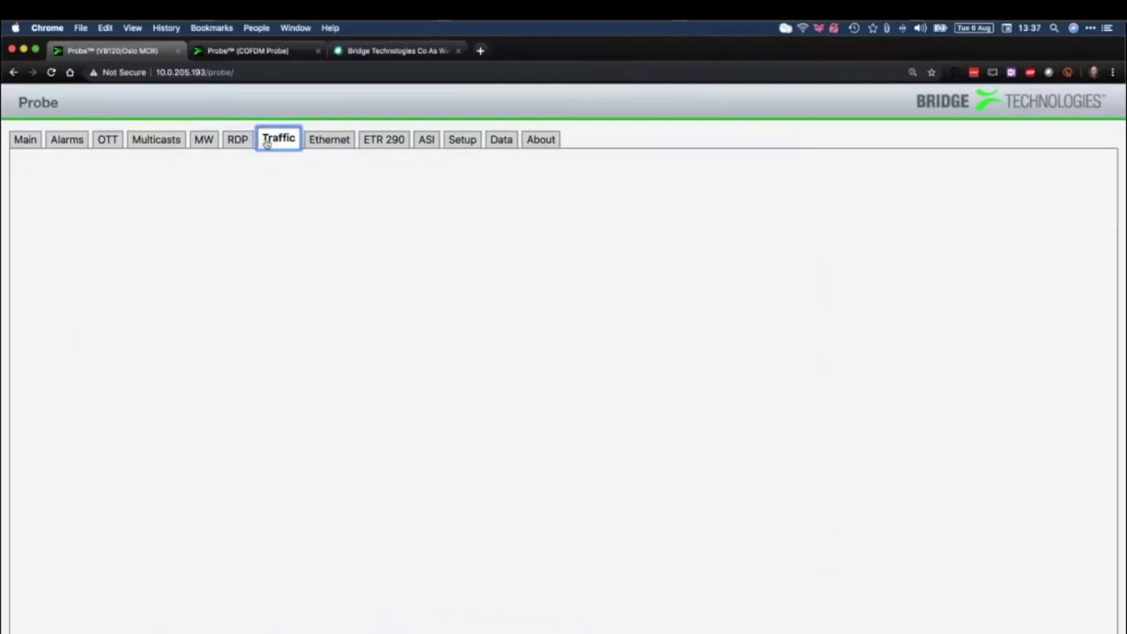
click(179, 174)
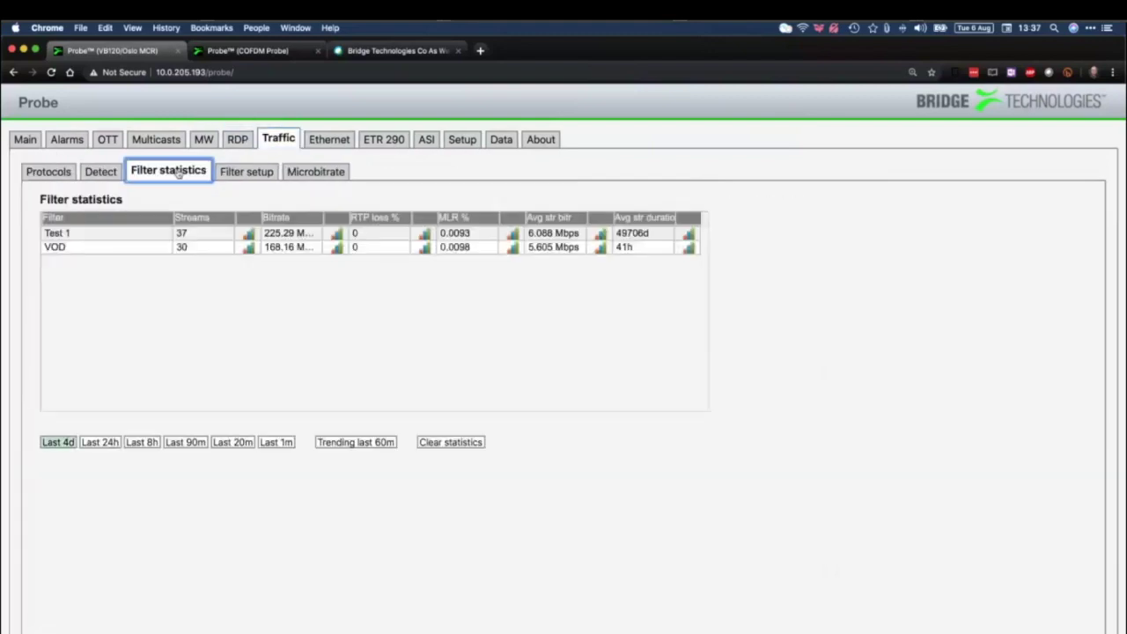
click(240, 173)
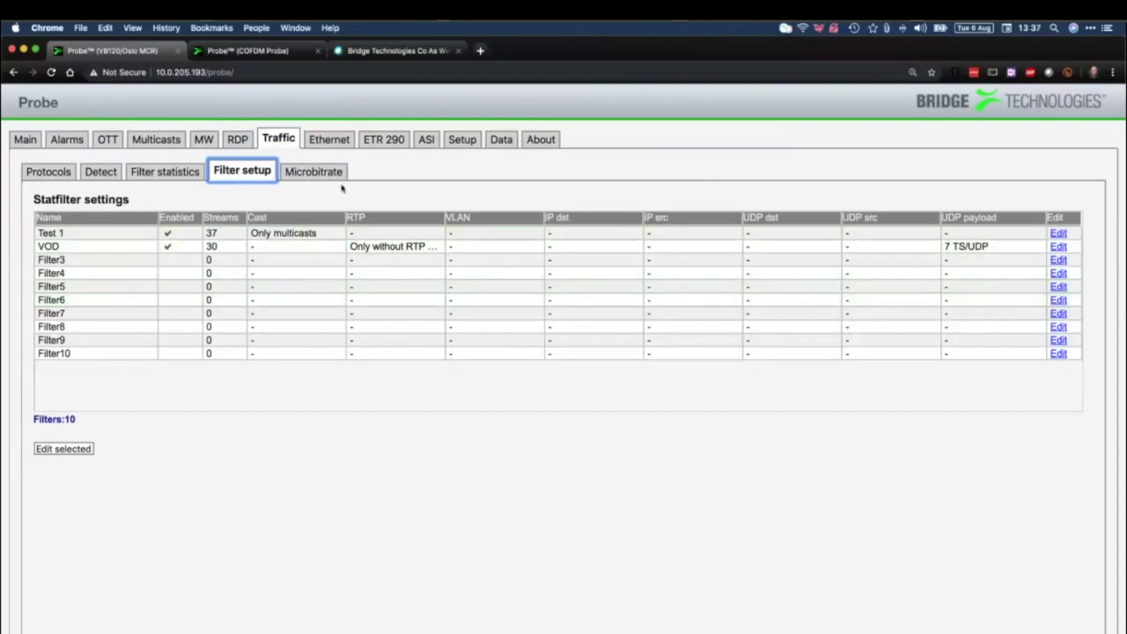
click(193, 172)
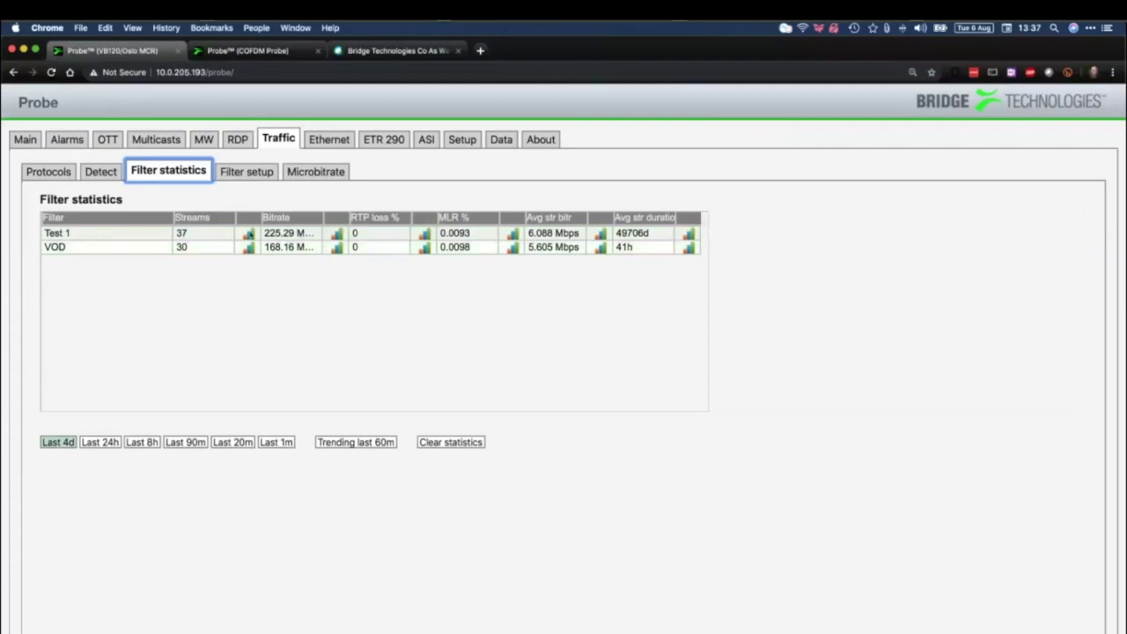
Chart the Test 1 filter's stream count and total bitrate history, widening the bitrate chart
click(249, 234)
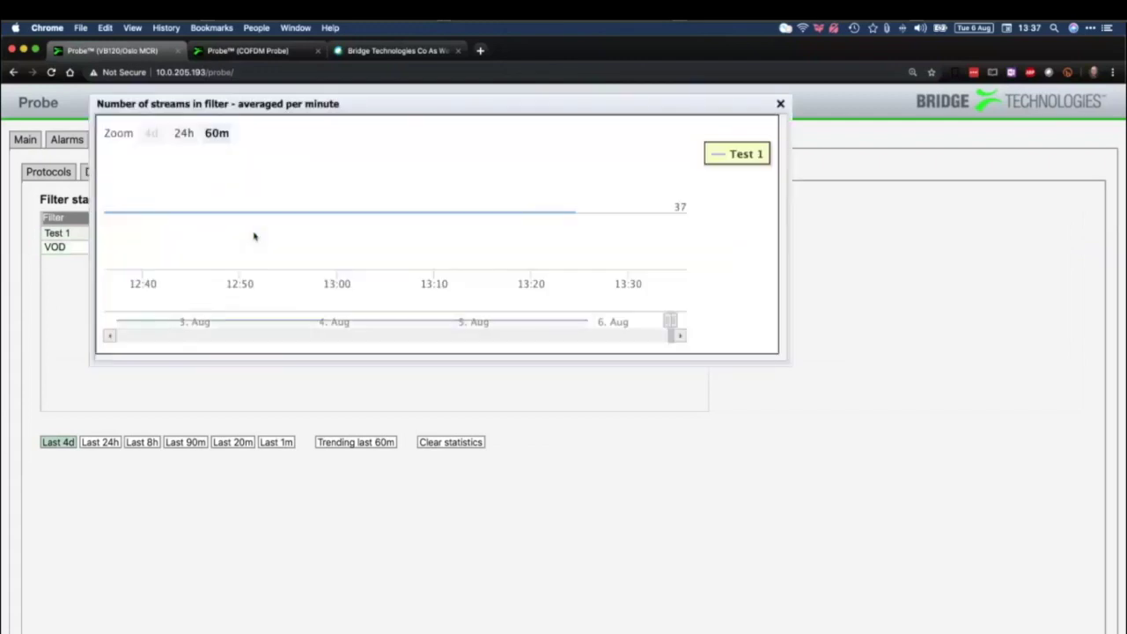
click(780, 104)
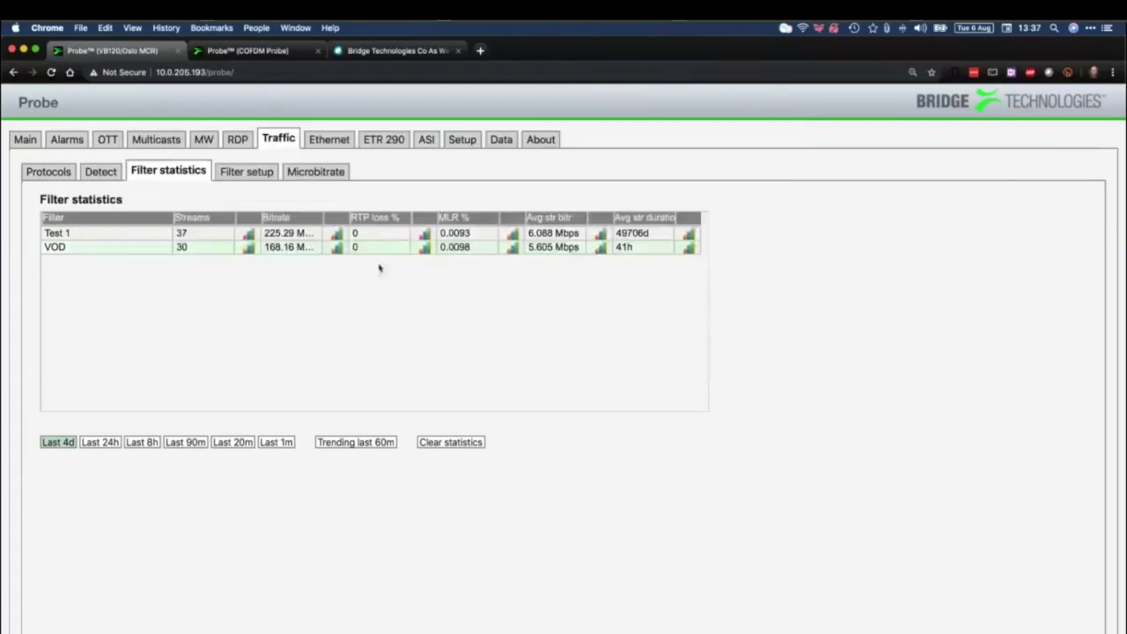
click(334, 233)
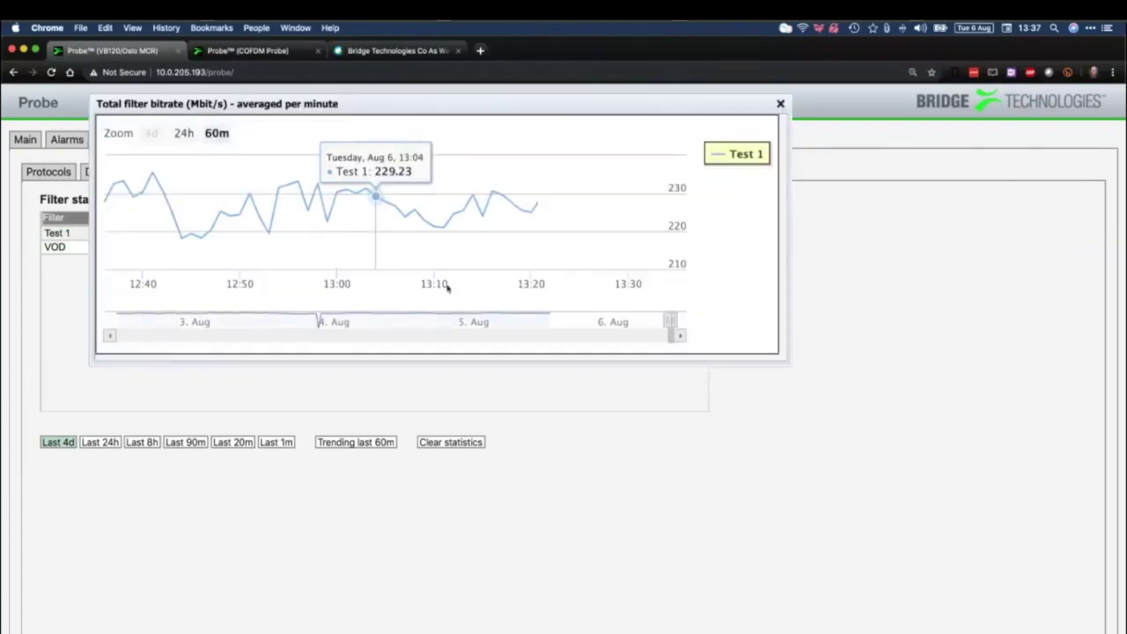
drag(636, 335, 561, 335)
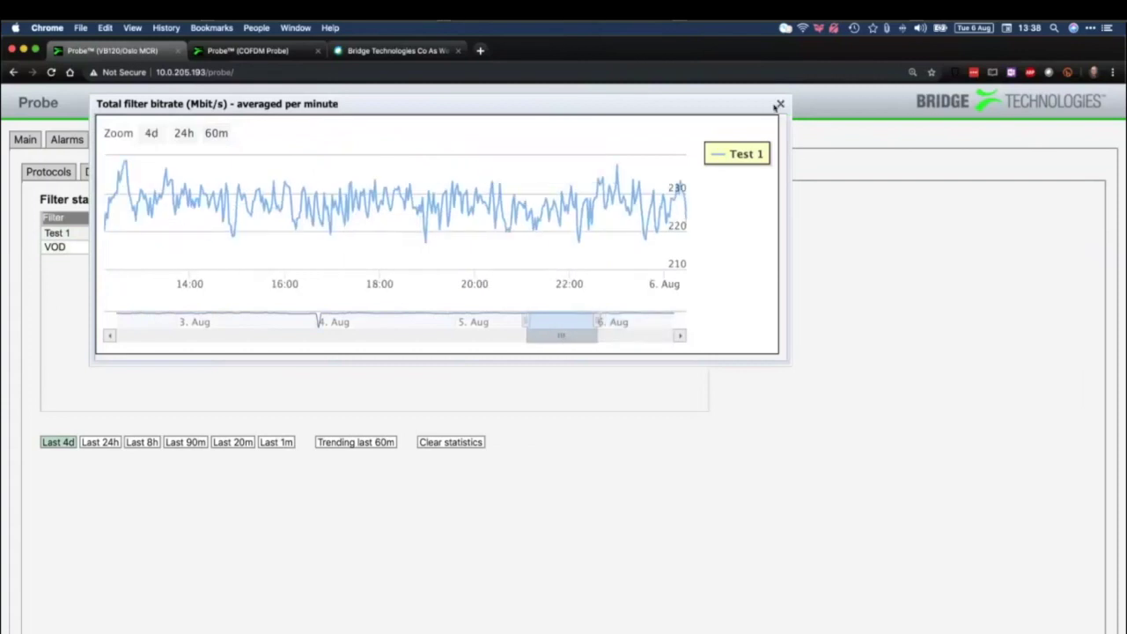
click(781, 105)
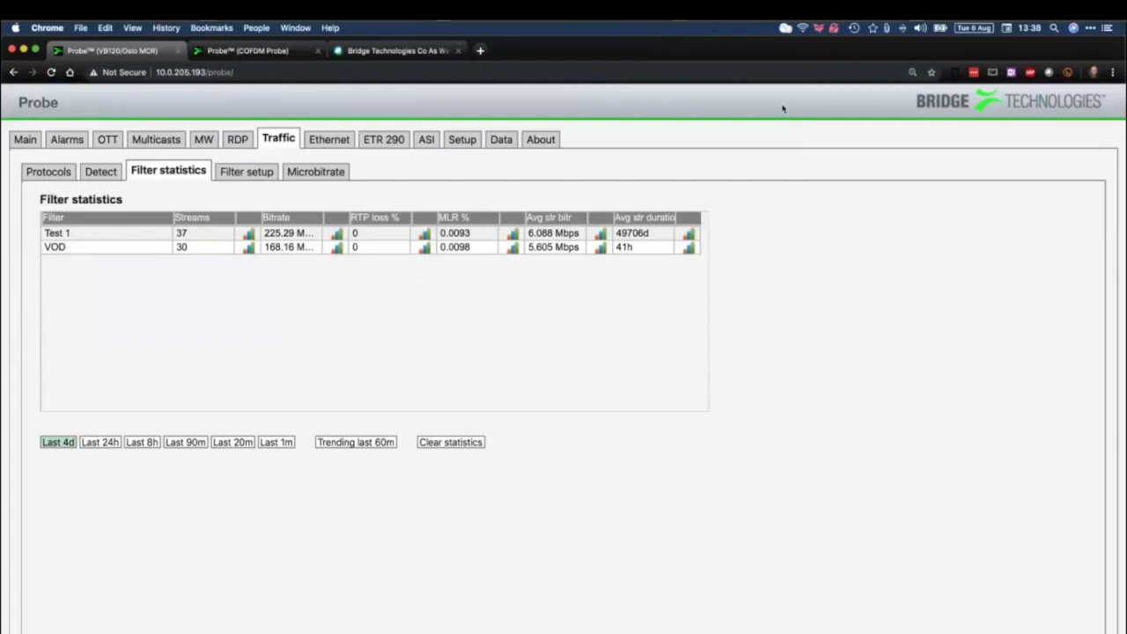
click(317, 174)
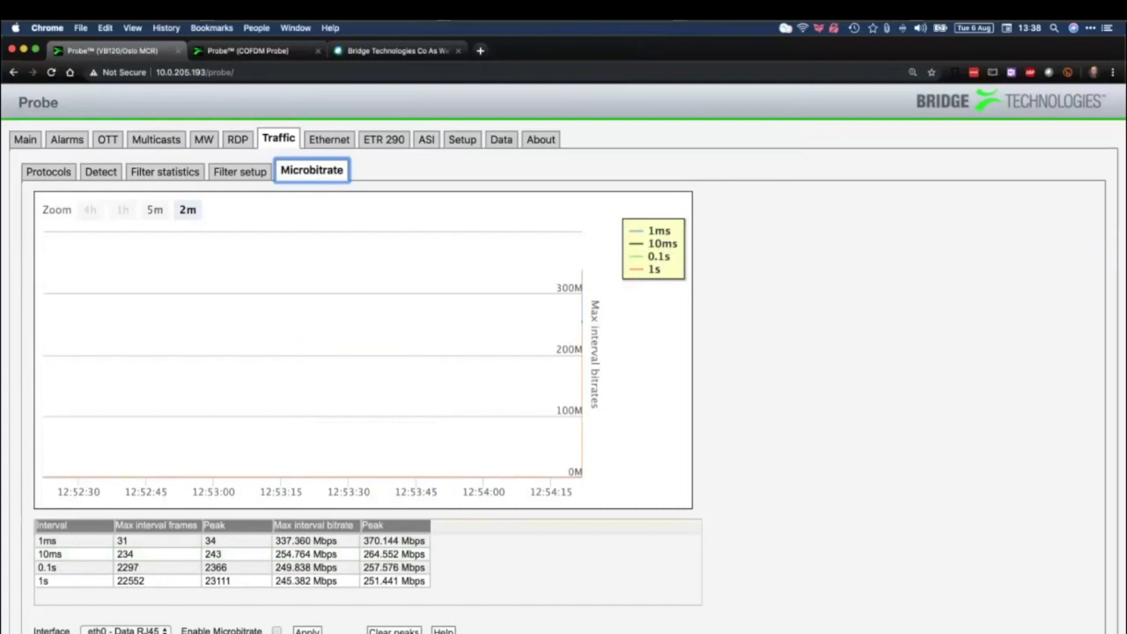
Enable microbitrate on eth0, check the 1s, 0.1s, 10ms and 1ms peaks, and apply
click(276, 631)
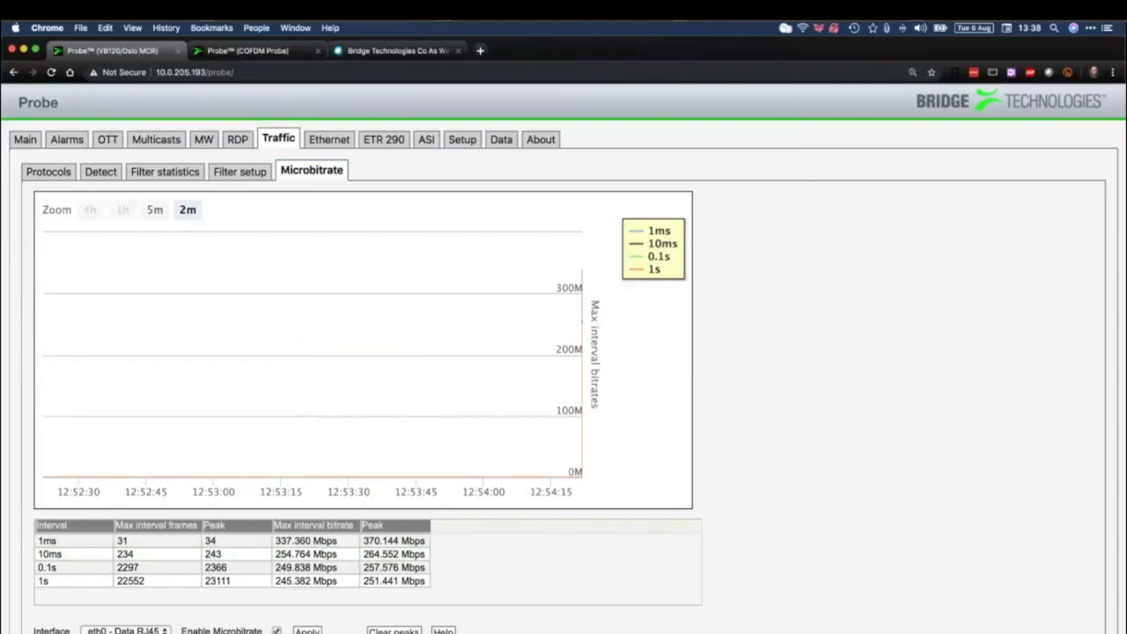
click(62, 581)
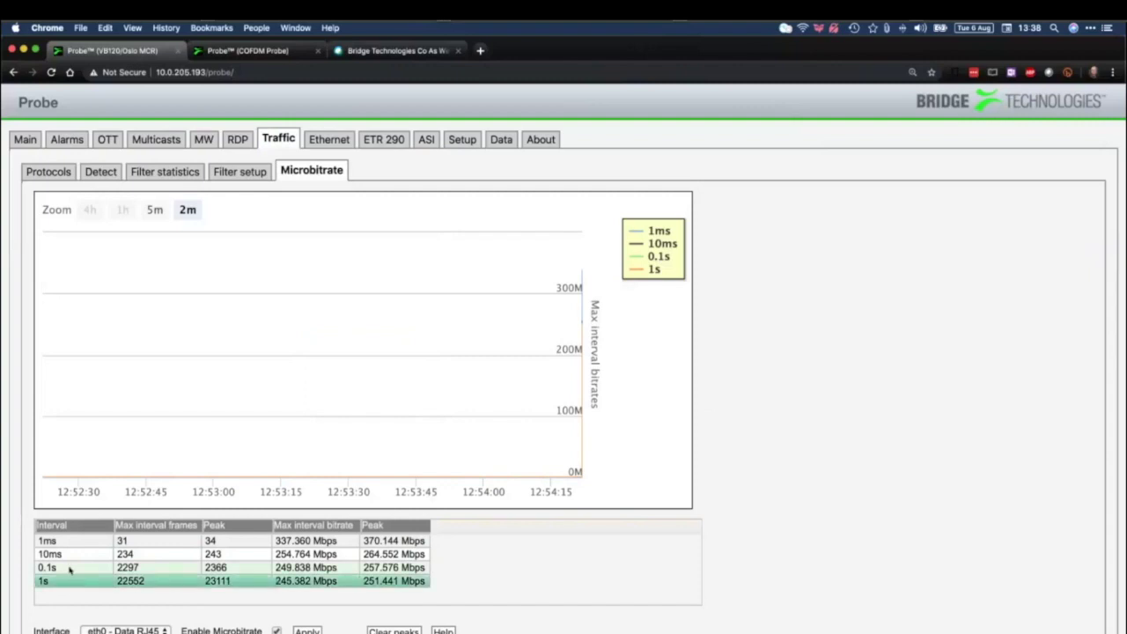
click(69, 568)
click(76, 554)
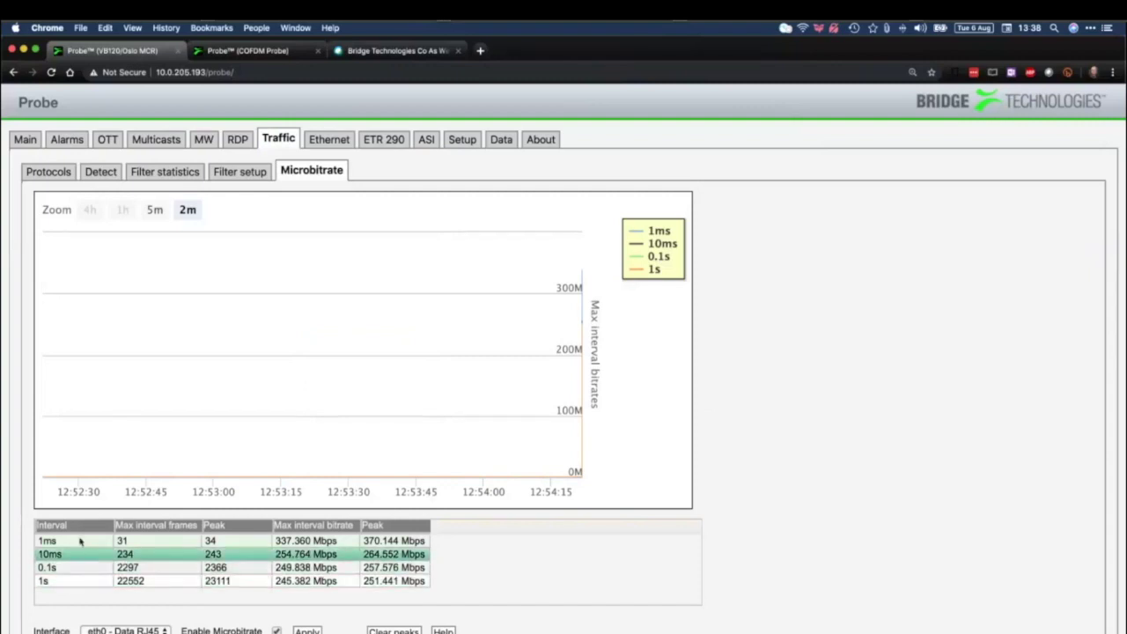
click(80, 541)
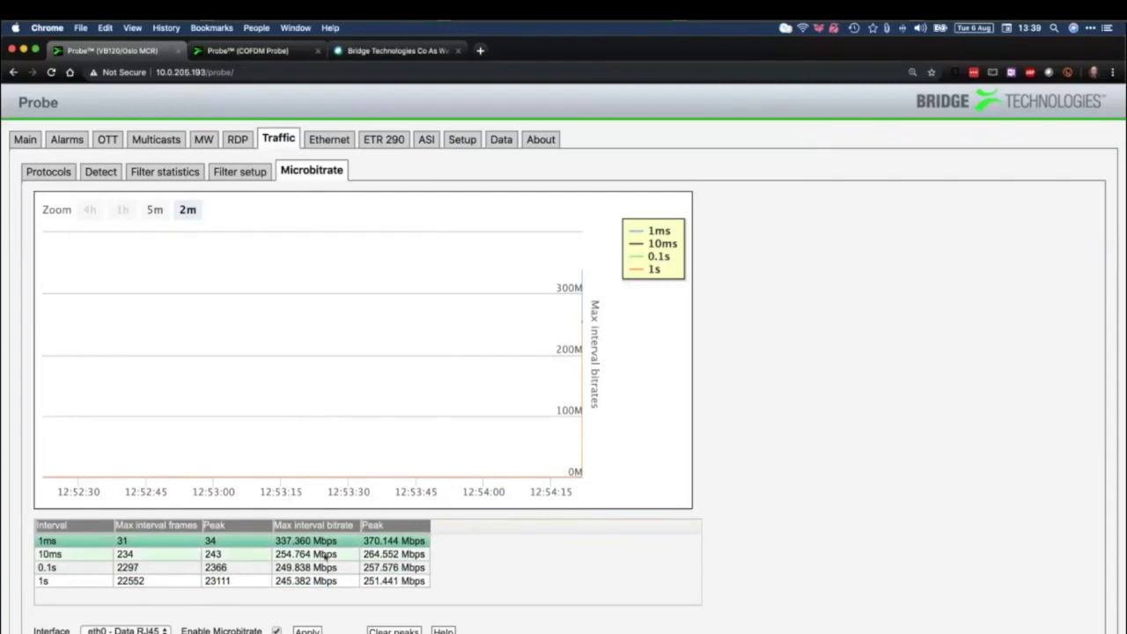
click(307, 631)
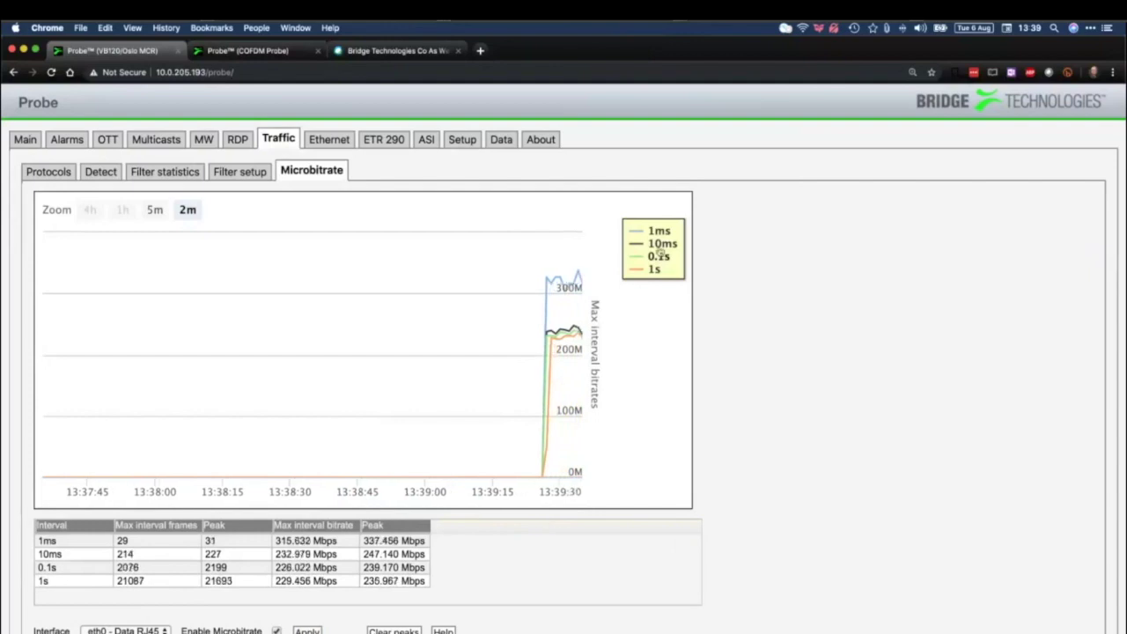
mouse_move(576, 302)
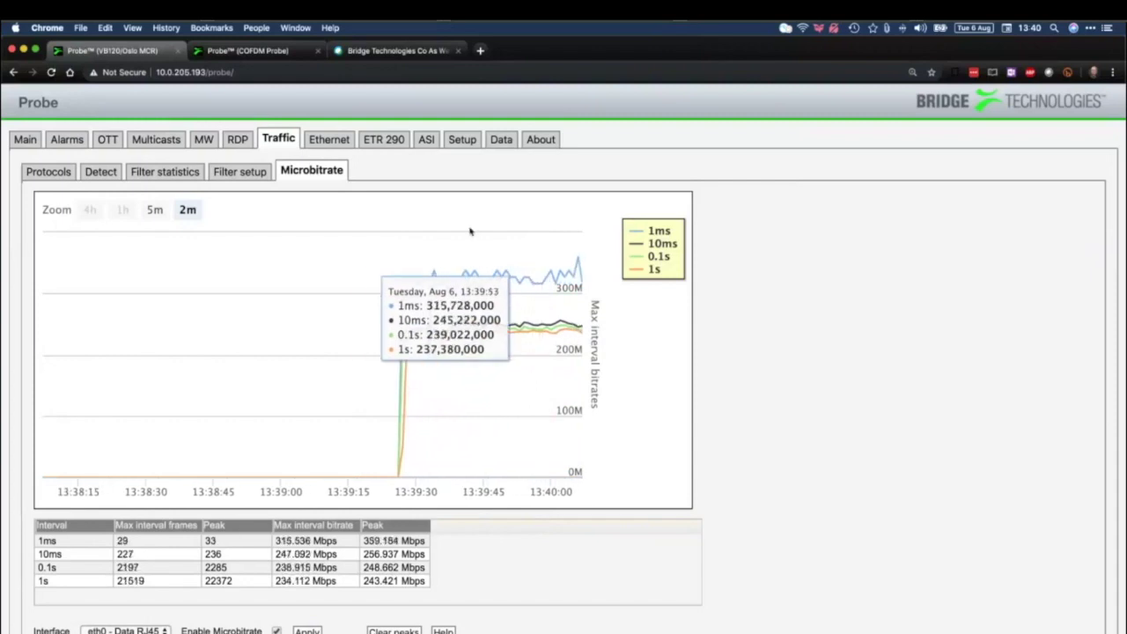
click(328, 141)
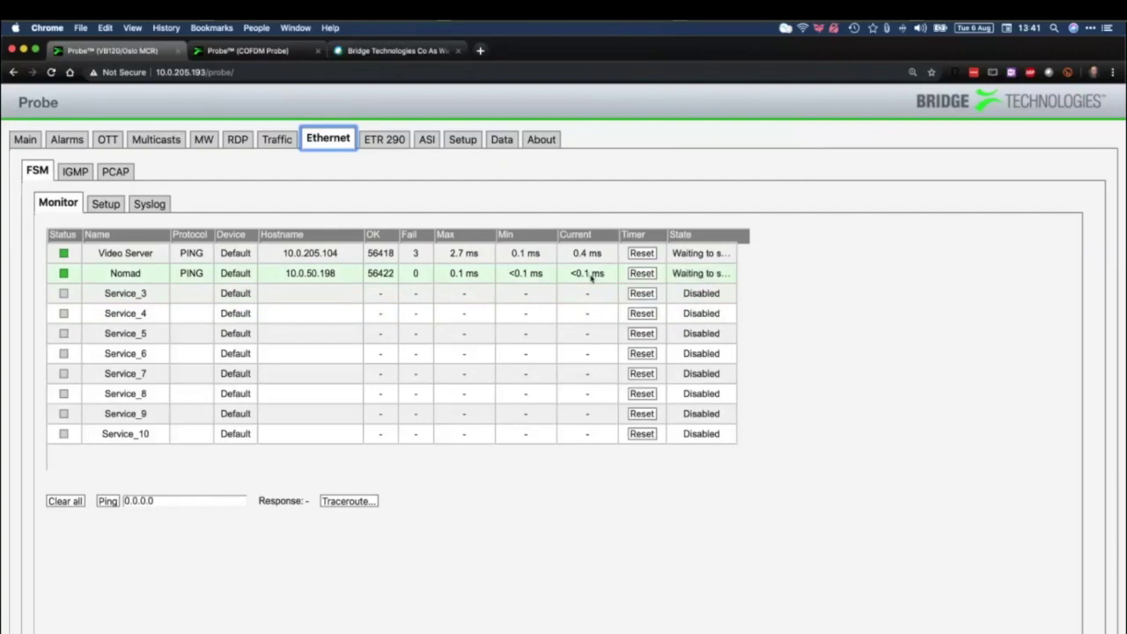
Look through the FSM Setup and Syslog pages, then the Ethernet IGMP report log
click(105, 204)
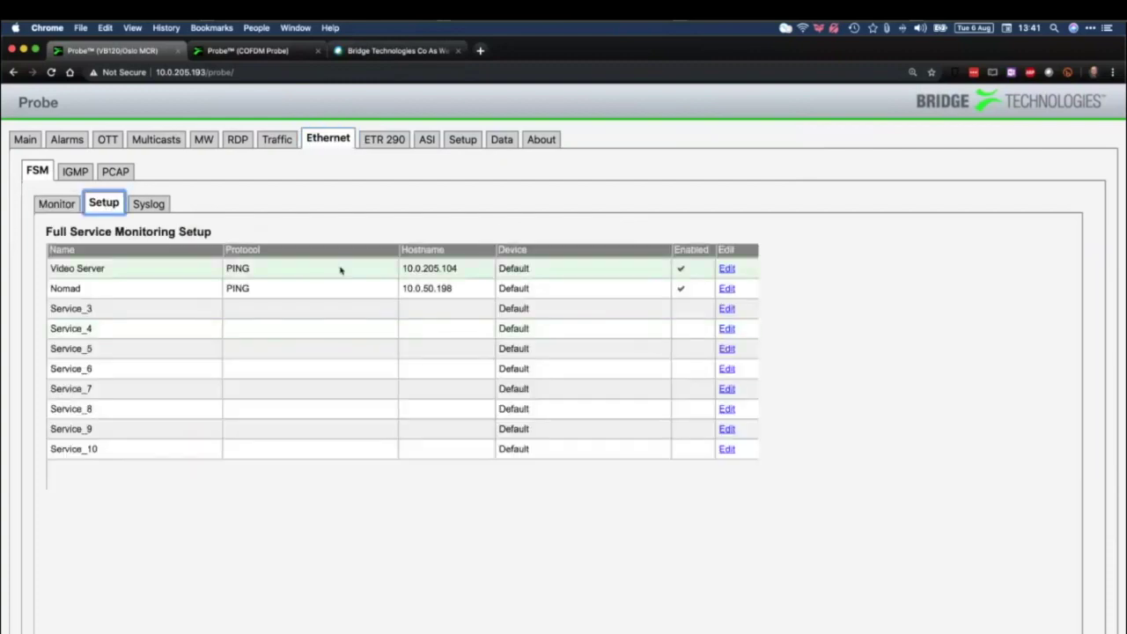
click(155, 205)
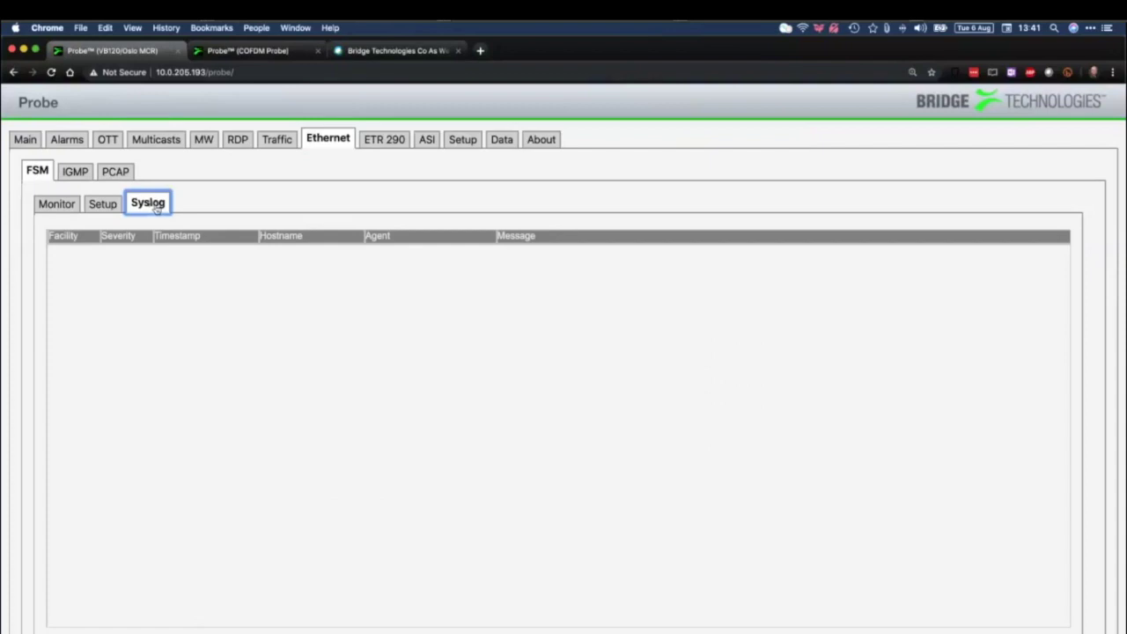
click(75, 171)
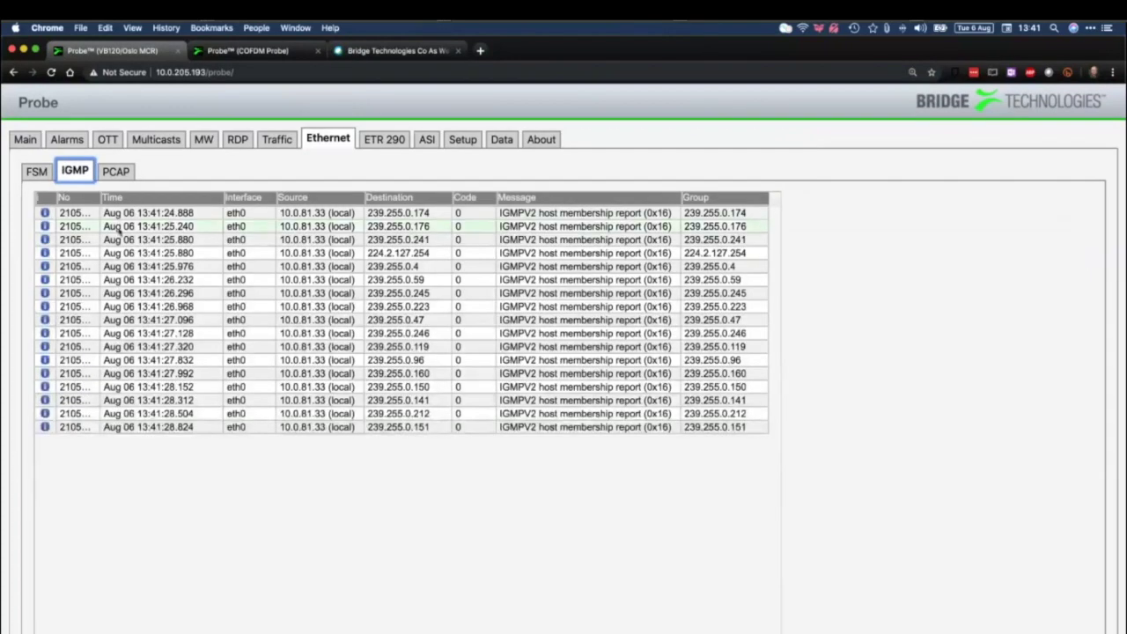
Inspect the first IGMP report's record details, close them, and go to PCAP
click(546, 213)
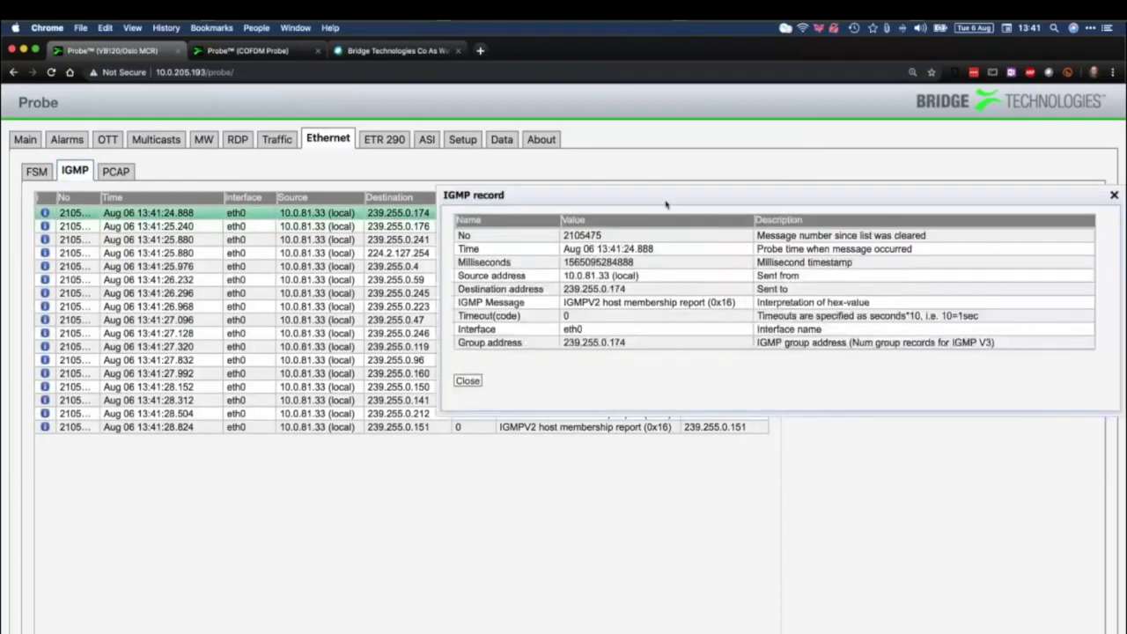
drag(666, 205, 539, 254)
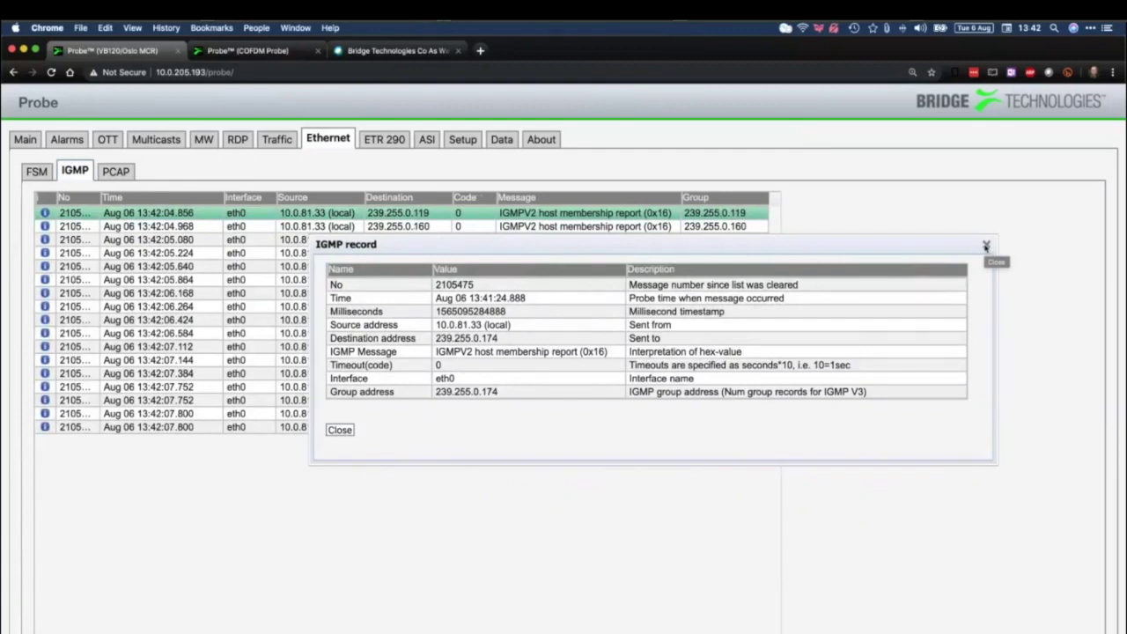
click(986, 247)
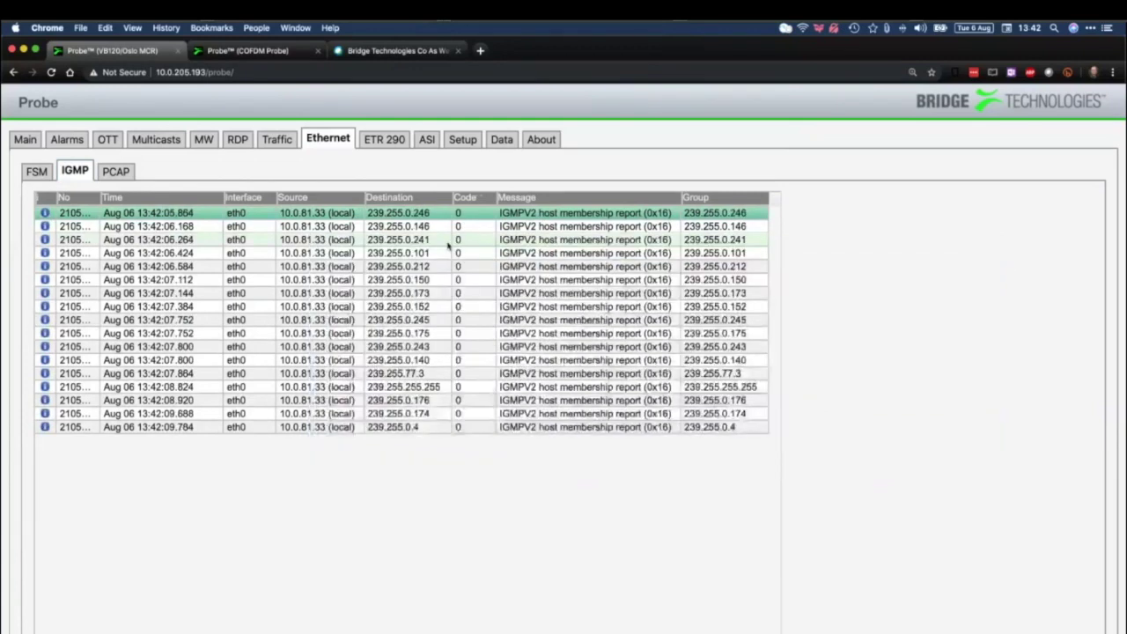
click(128, 172)
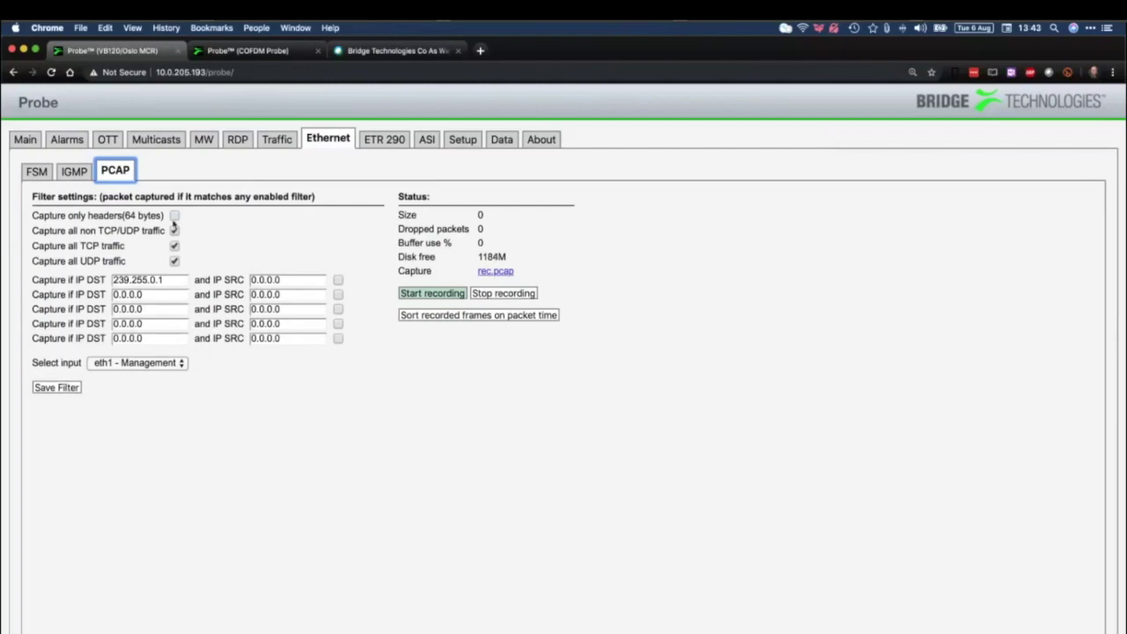
Keep full-packet capture and select both destination address filter values
click(174, 216)
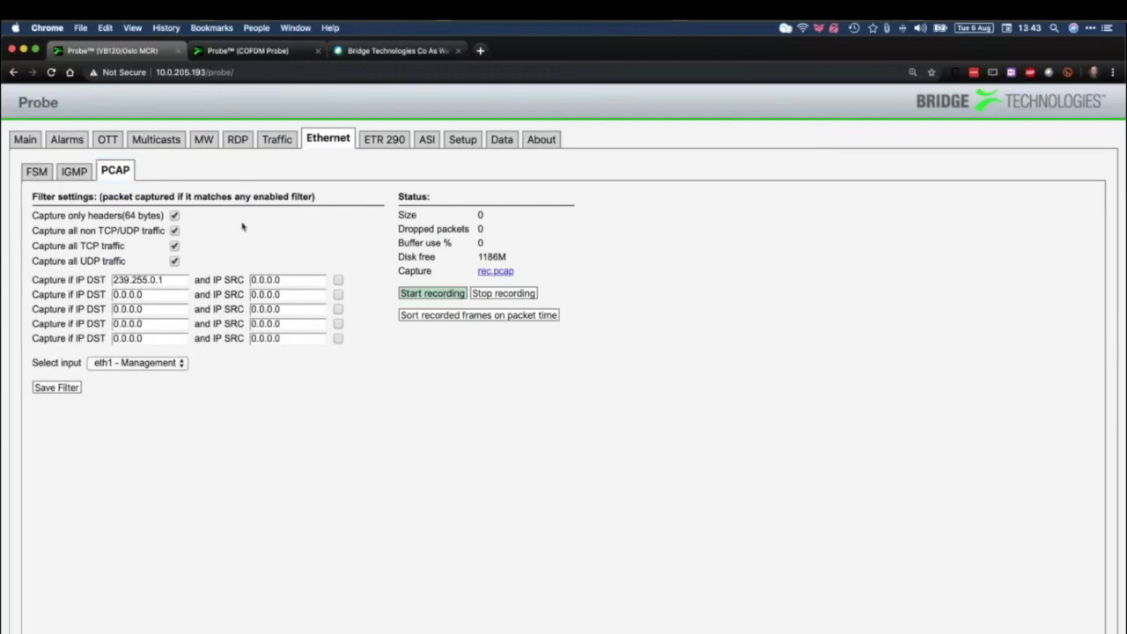
click(175, 216)
triple_click(176, 283)
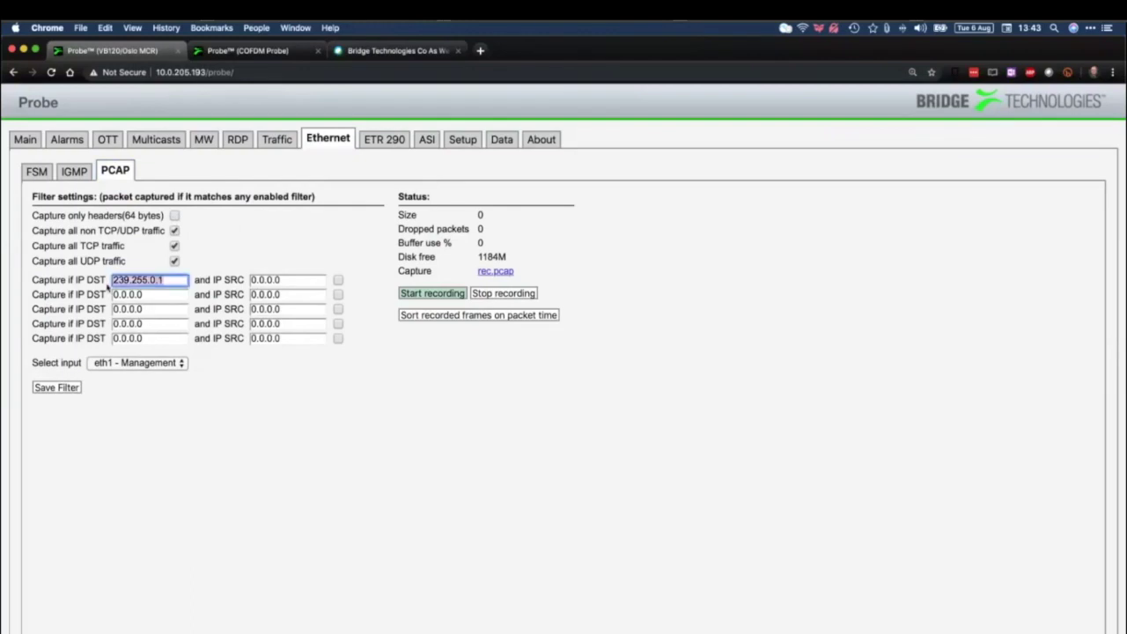
triple_click(185, 296)
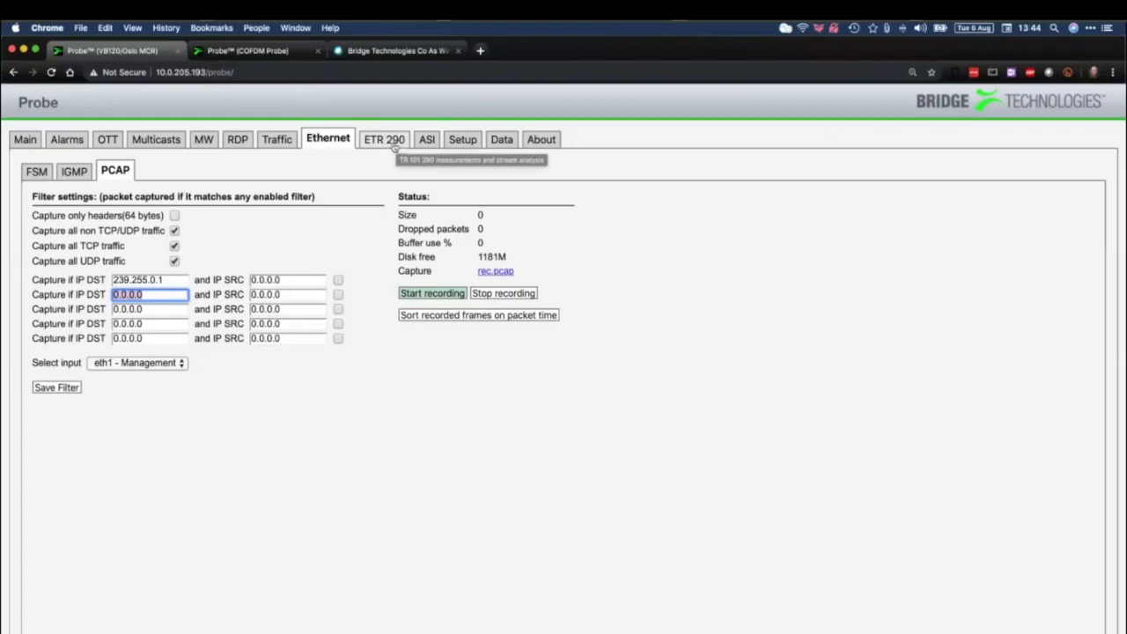
Open the ETR 290 Details results and highlight the Other checks group
click(385, 139)
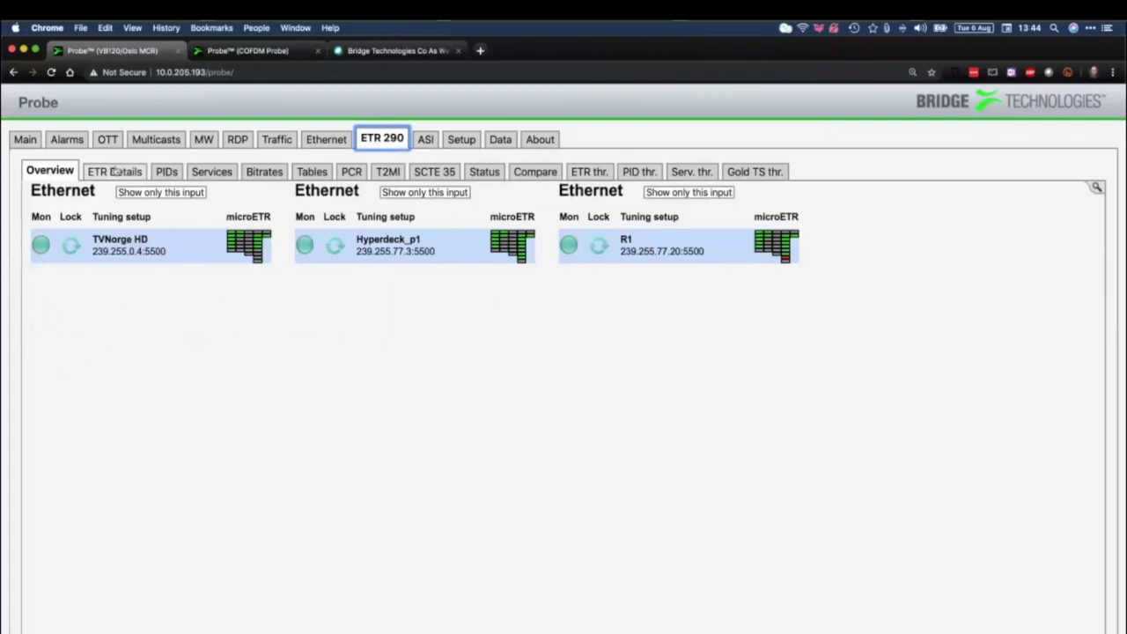
click(115, 173)
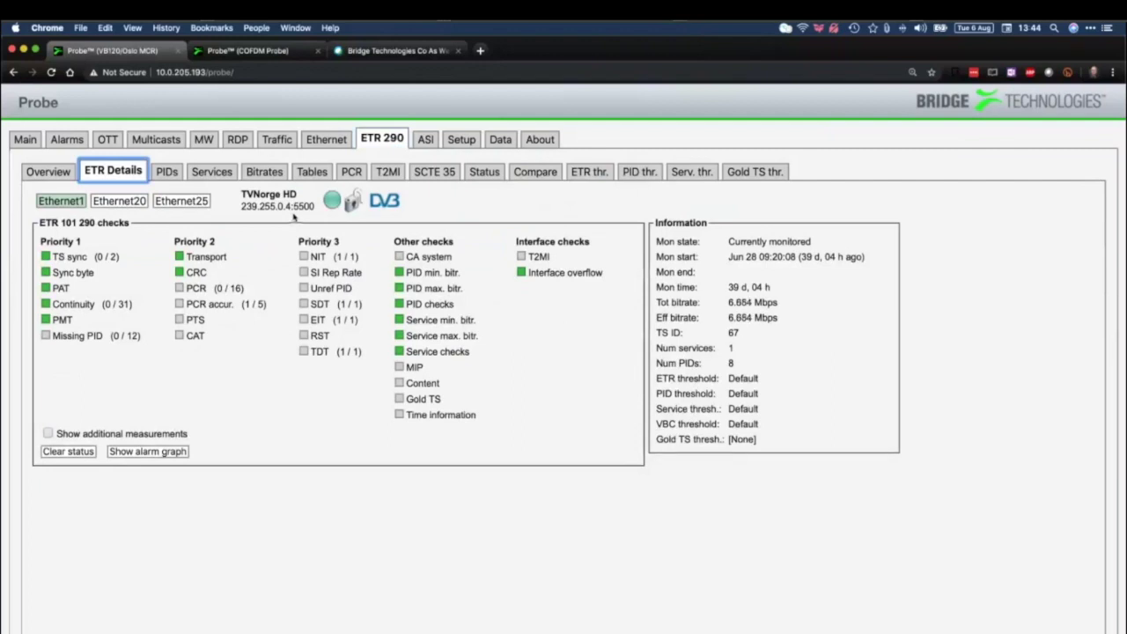
click(451, 241)
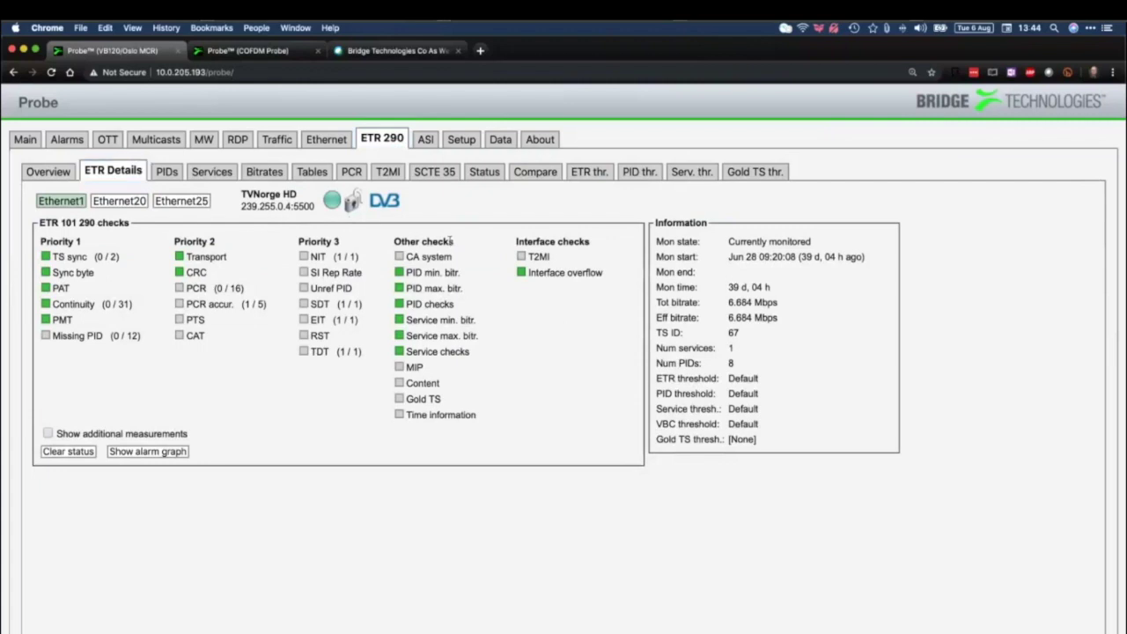
triple_click(414, 241)
click(398, 241)
drag(398, 241, 454, 243)
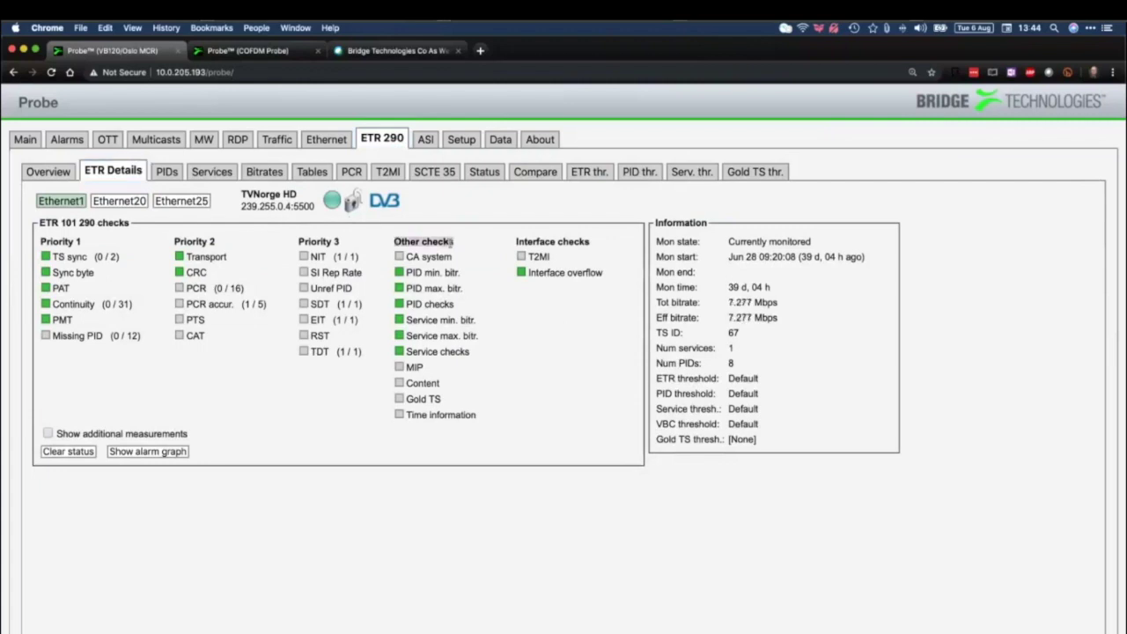
Review the CA system, Gold TS and T2MI checks, then list TVNorge HD's 8 PIDs
click(485, 256)
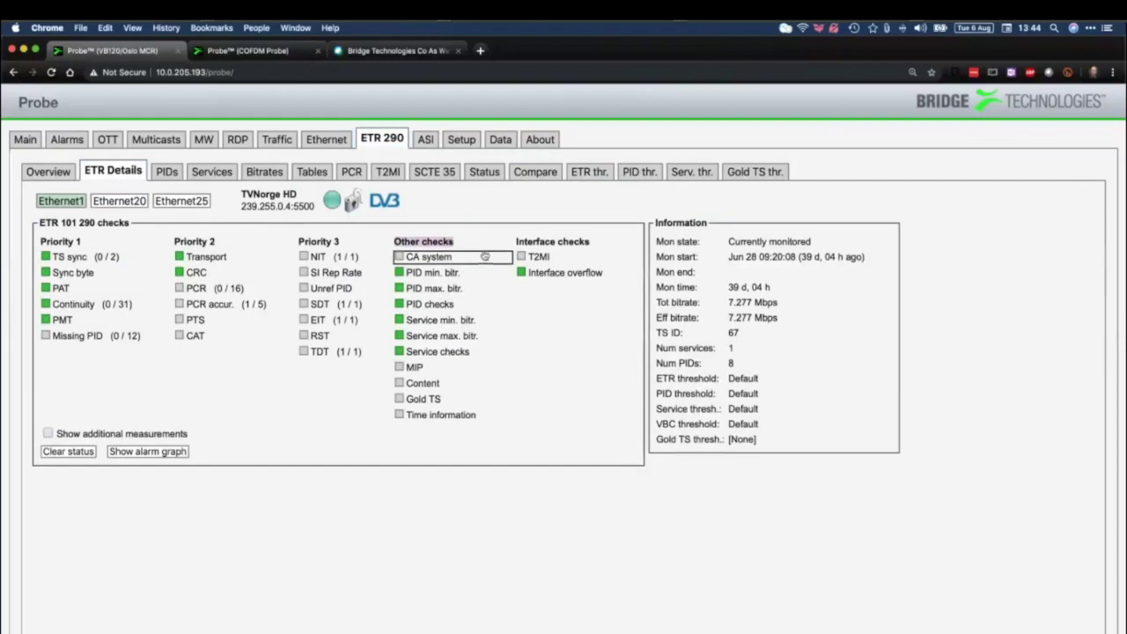
click(432, 403)
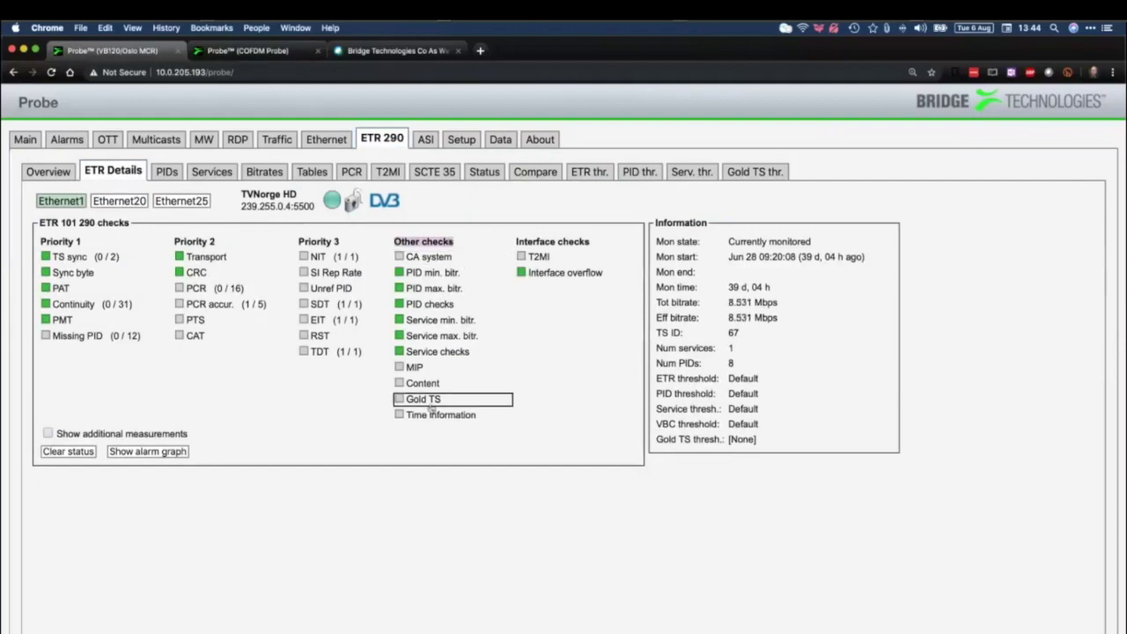
click(533, 241)
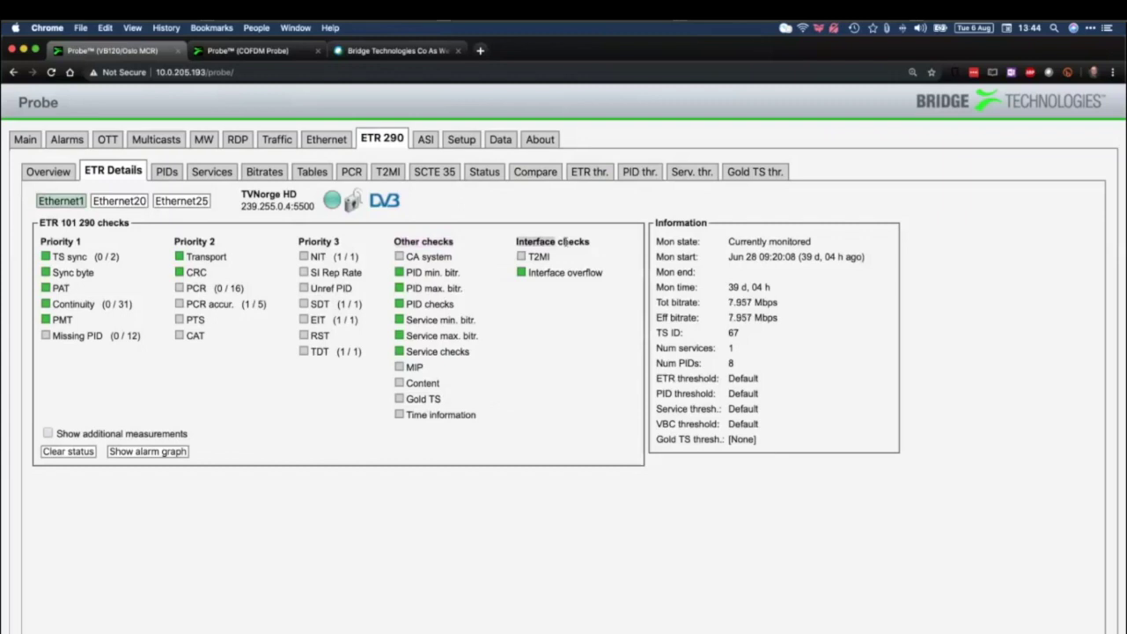
drag(590, 241, 517, 241)
click(580, 256)
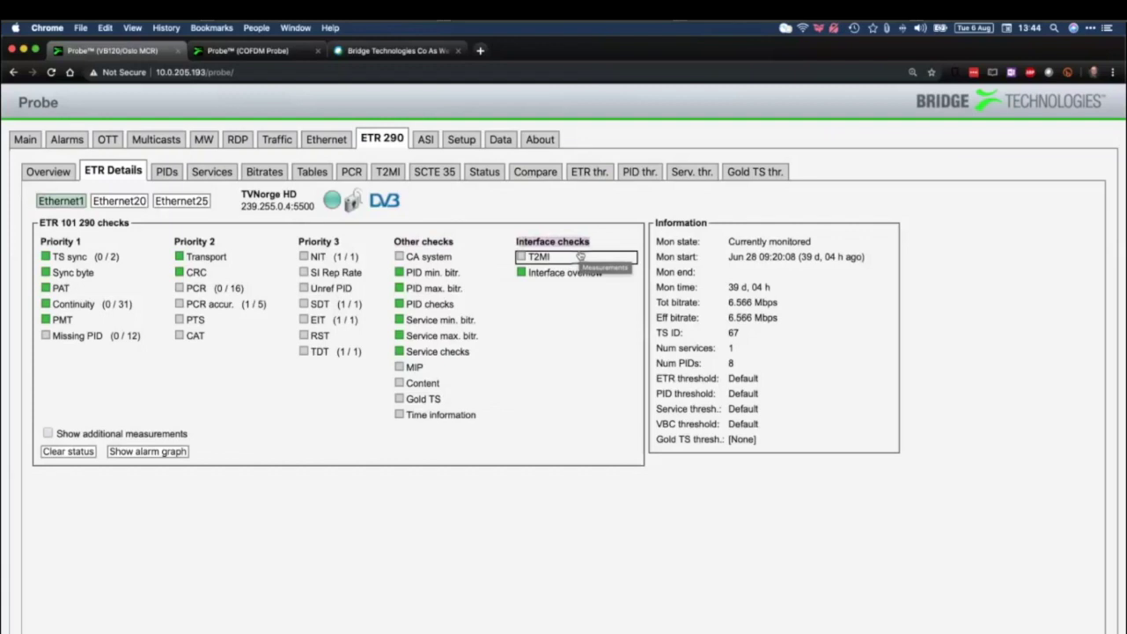
click(178, 174)
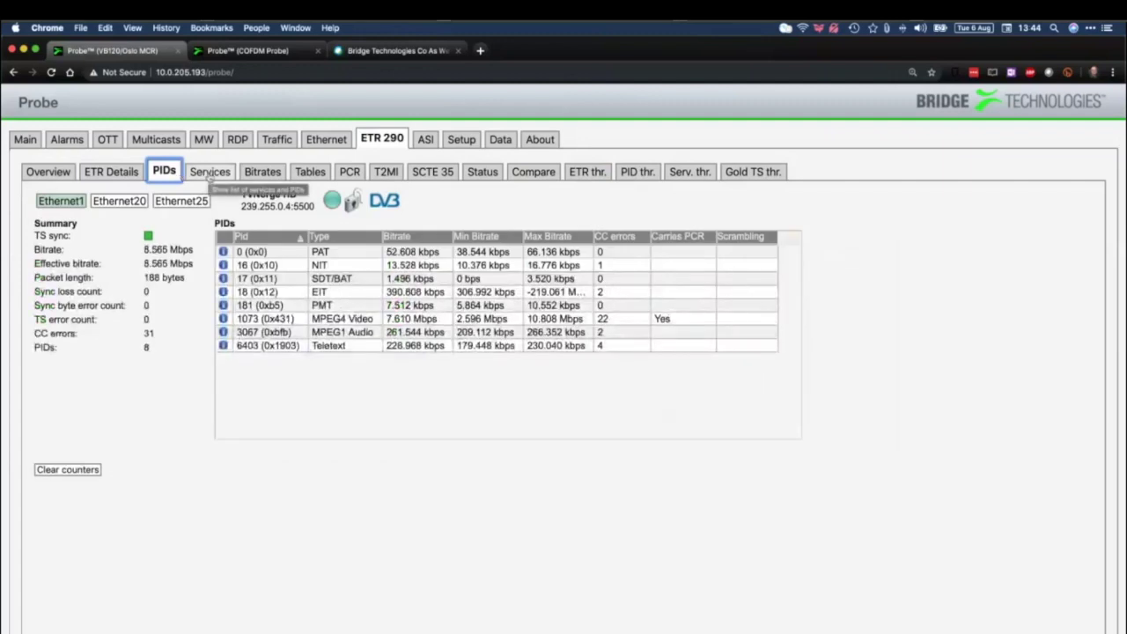
Expand service 4103 TVNorge HD under Services and view its PID 1073 and service details
click(210, 175)
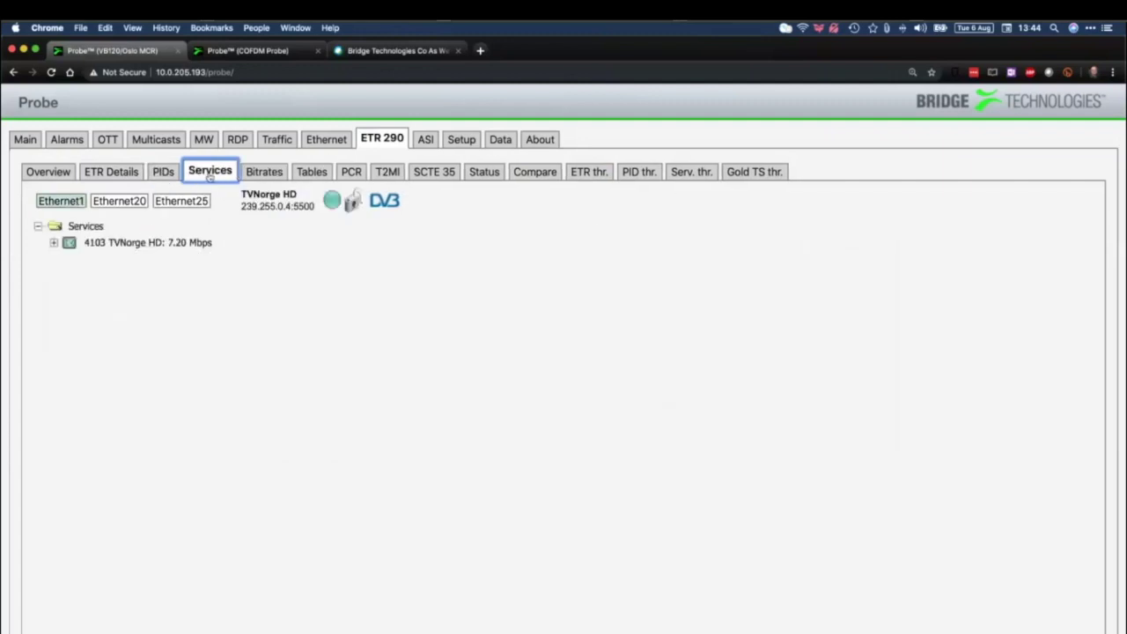
click(54, 242)
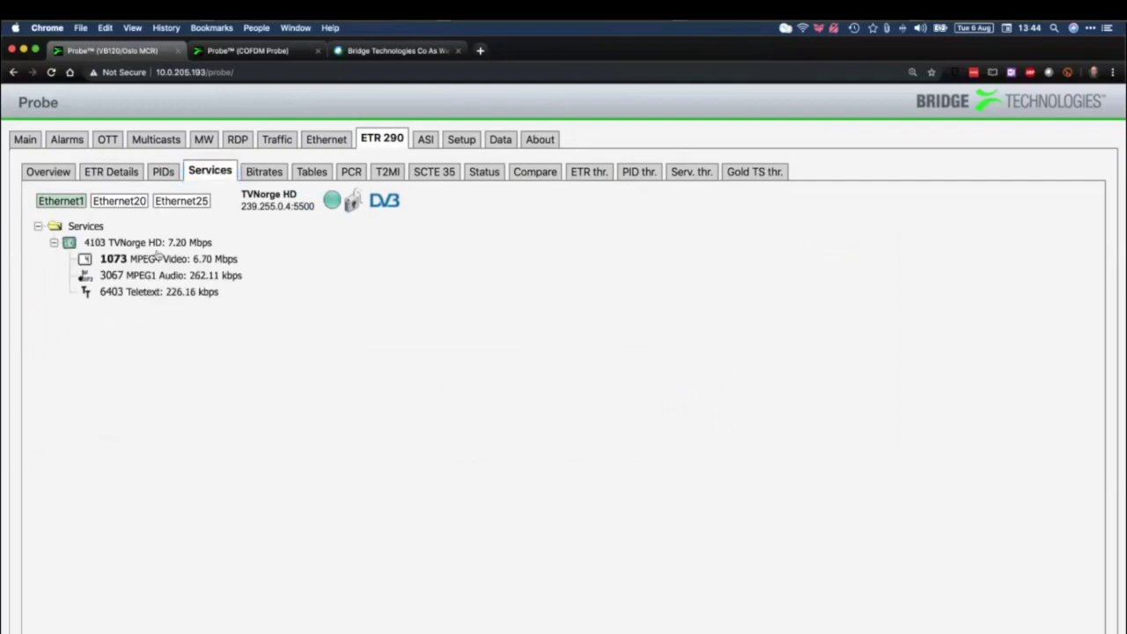
click(207, 259)
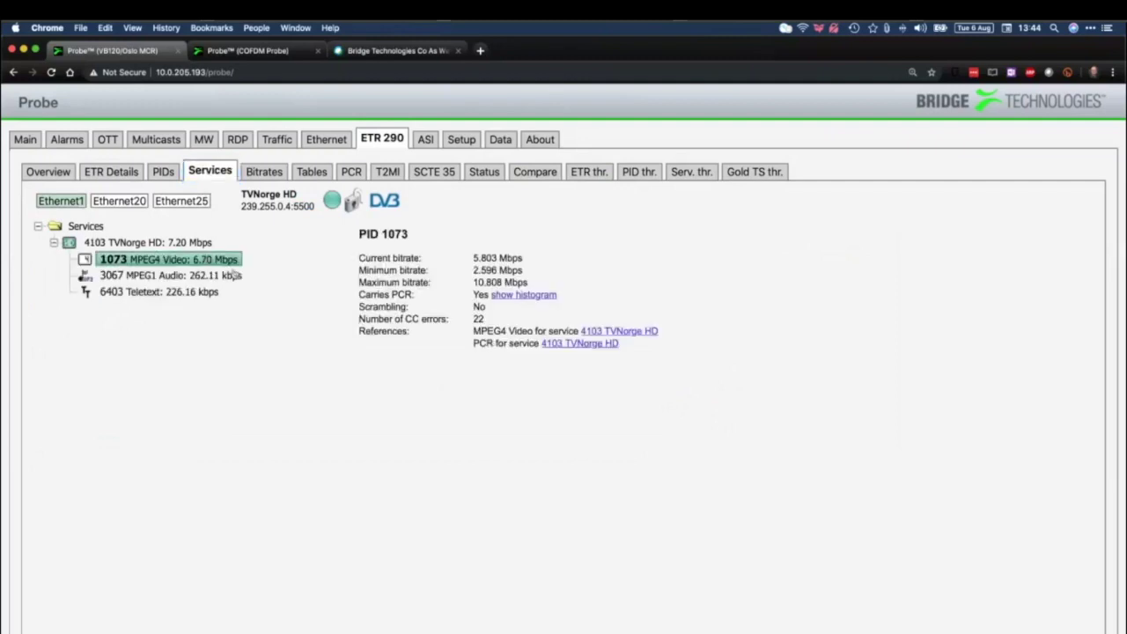
click(201, 242)
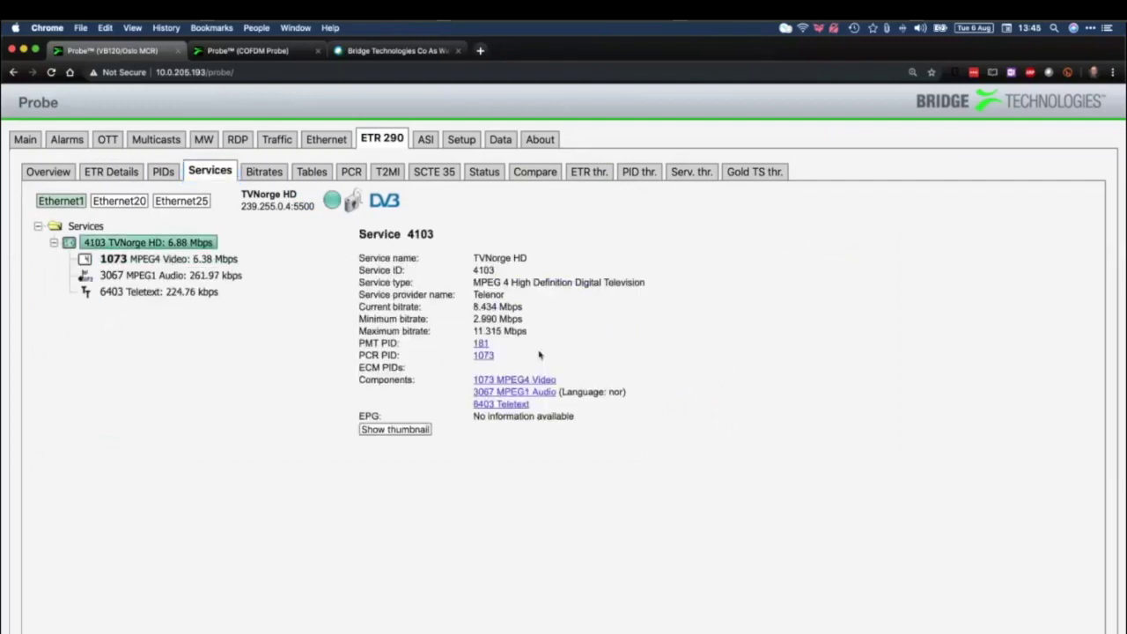
Preview TVNorge HD's thumbnail, check its bitrates, then go to the COFDM probe's thumbnails
click(415, 428)
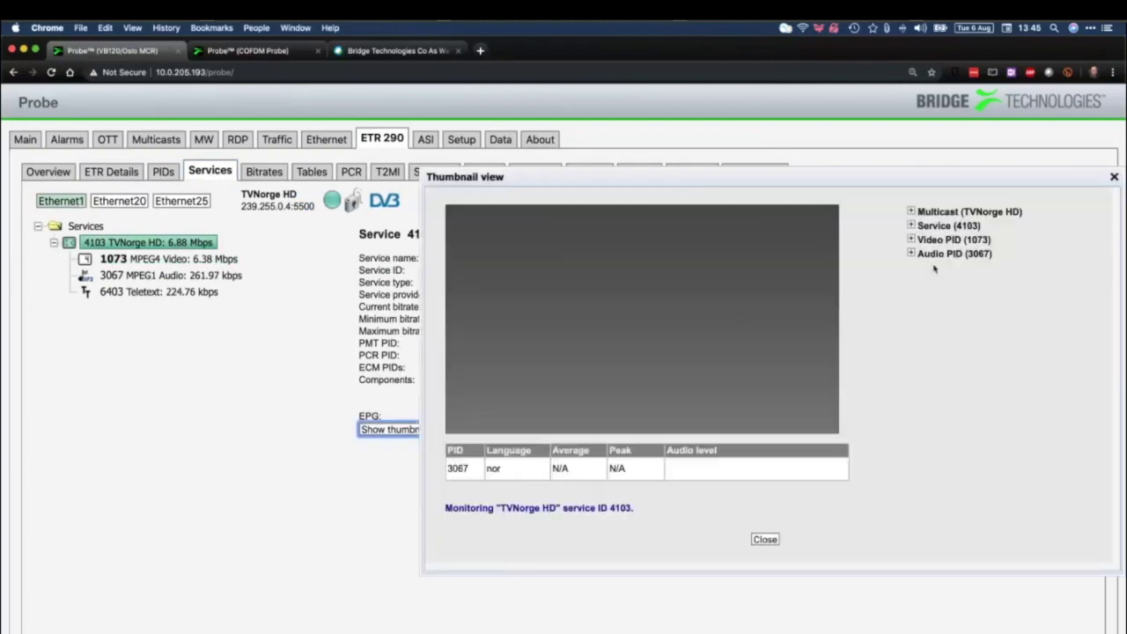
click(1114, 179)
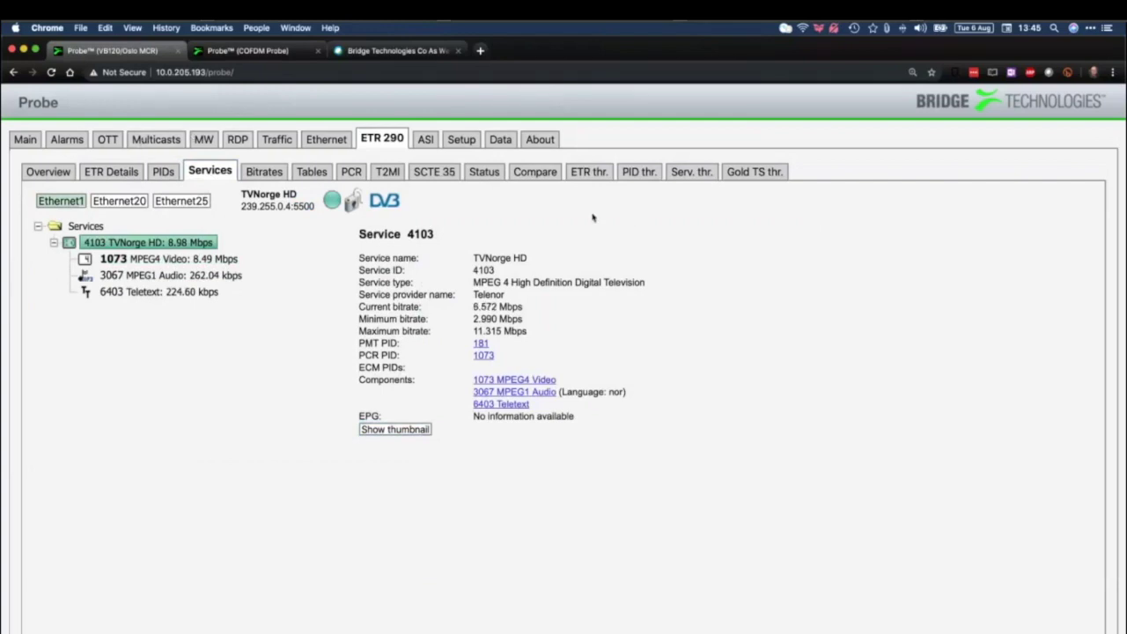
click(263, 172)
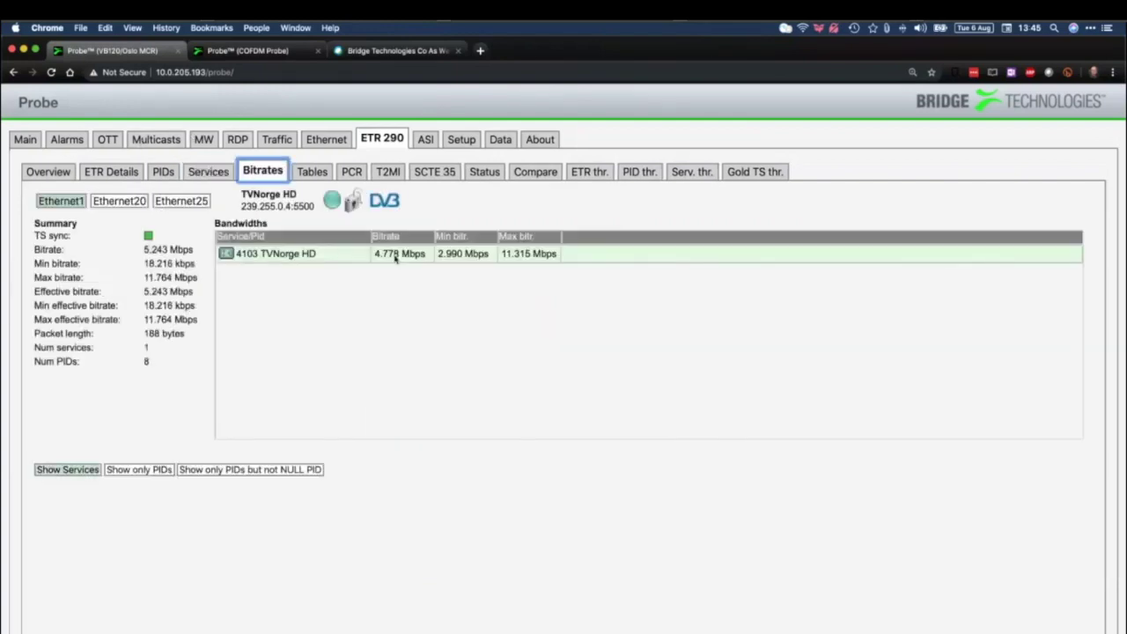
click(259, 53)
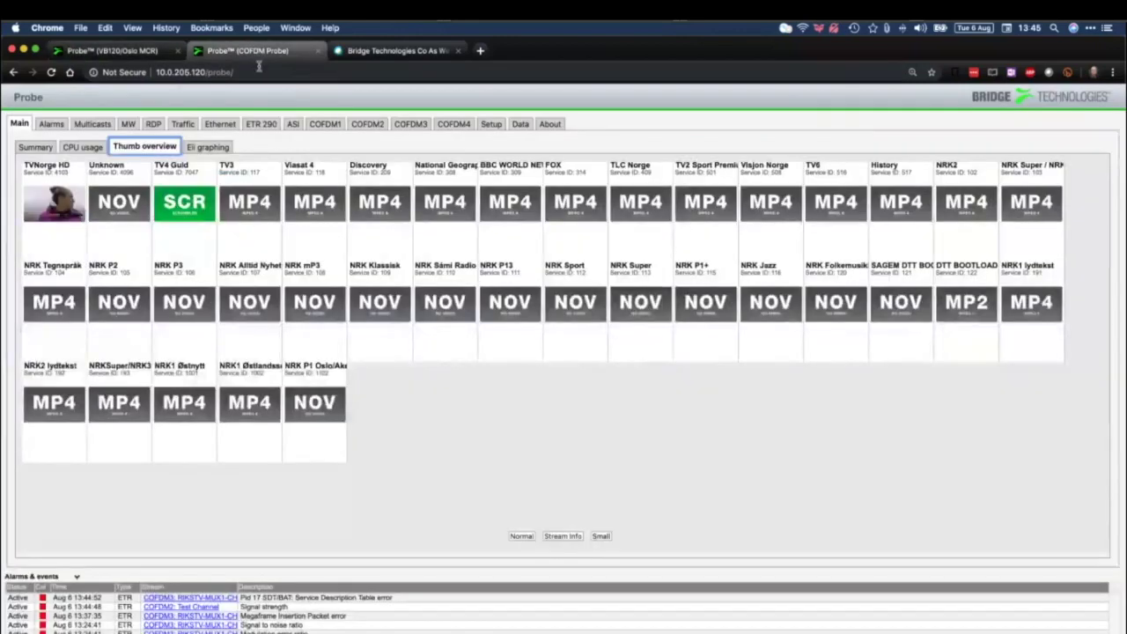
Show the COFDM probe's ETR Details for Ethernet1 at 150% zoom, alarms list hidden
click(268, 128)
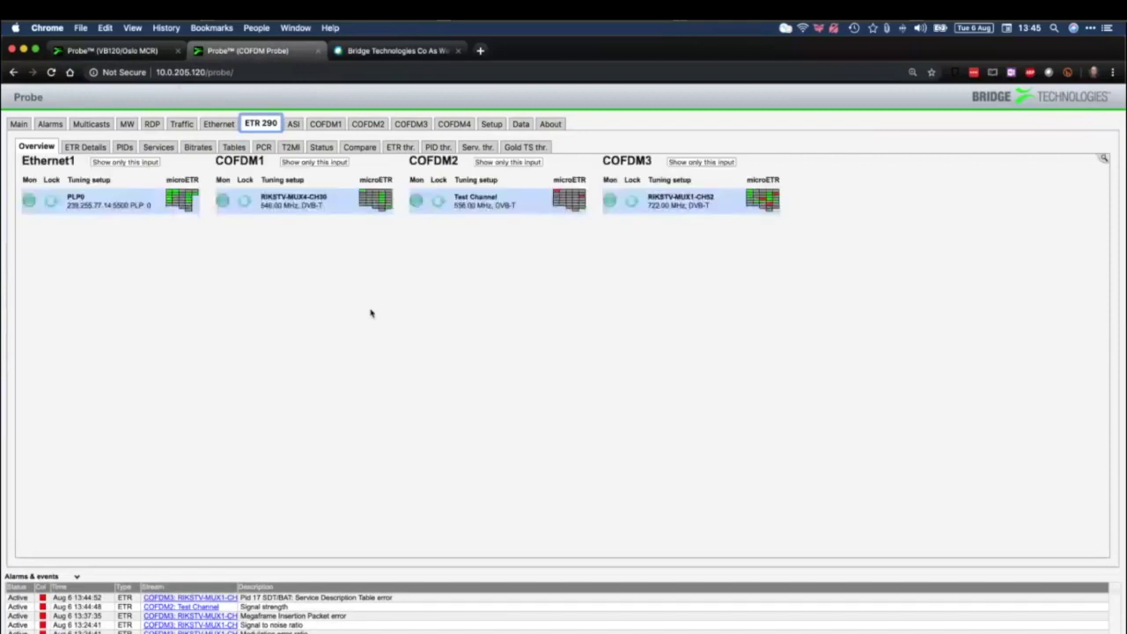
click(177, 200)
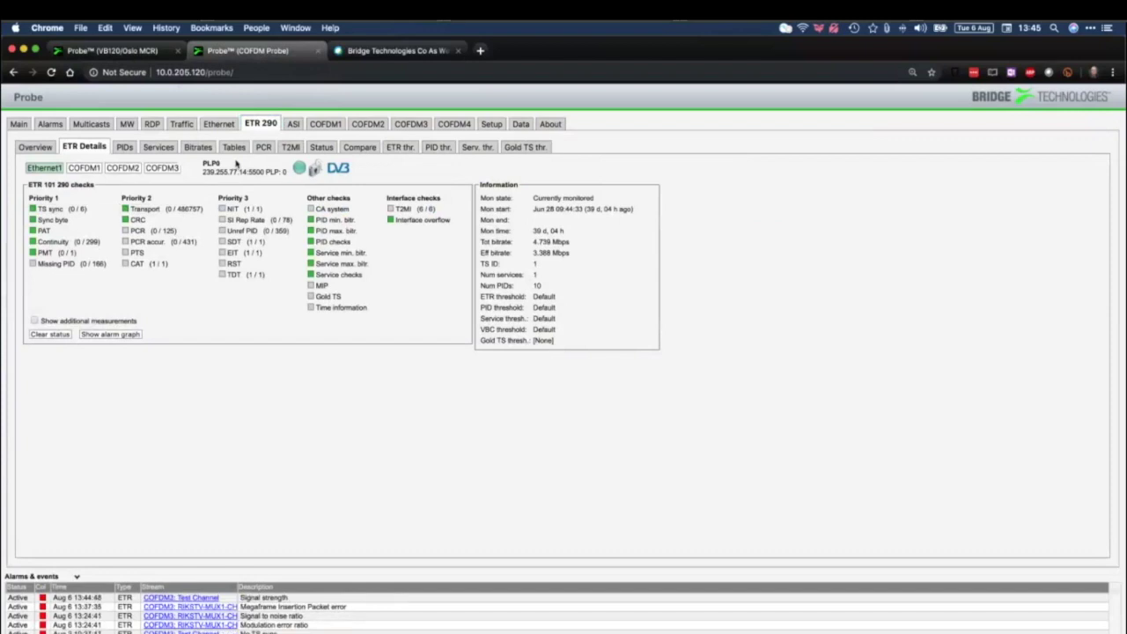
key(super+equal)
key(super+equal)
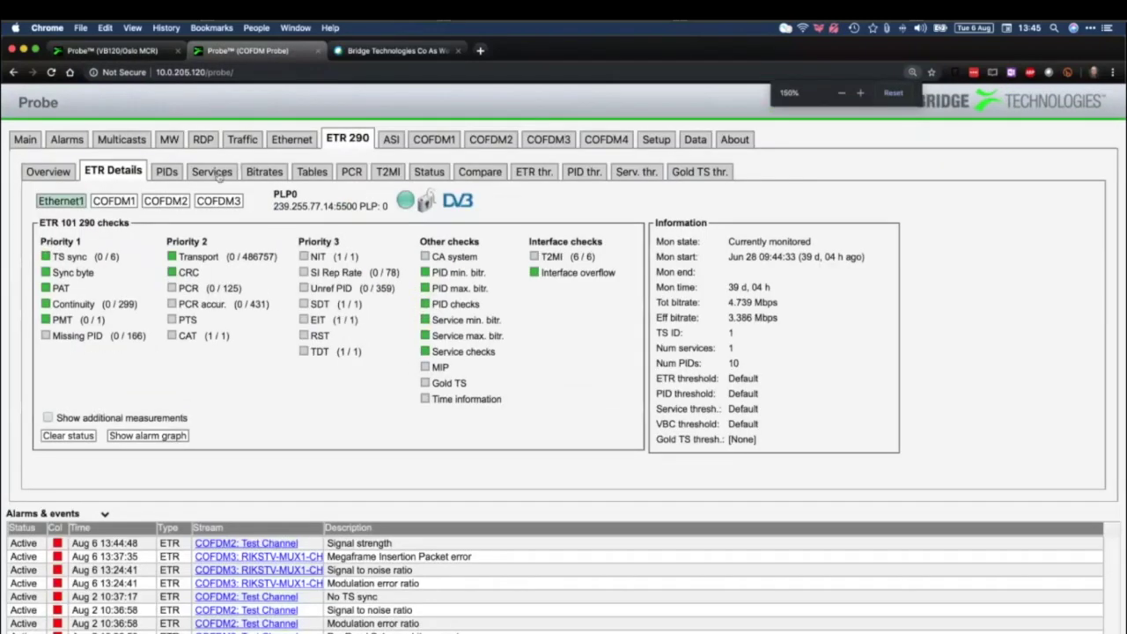
click(104, 514)
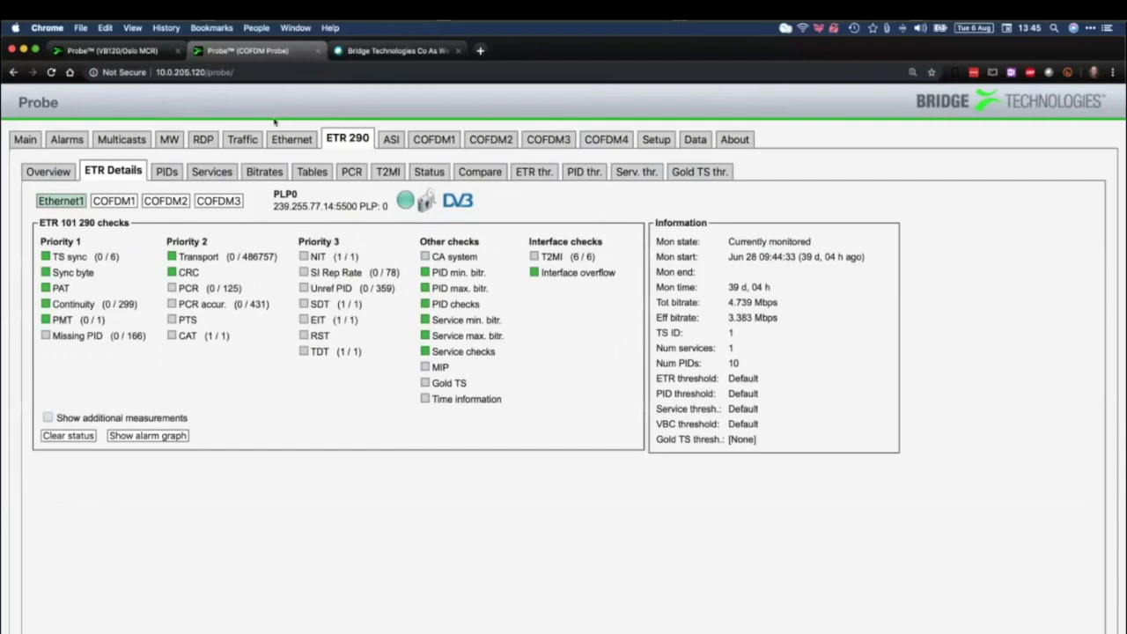
Review Ethernet1 and COFDM1 bitrates, expanding TV4 Guld and Viasat 4, then show Tables
click(263, 171)
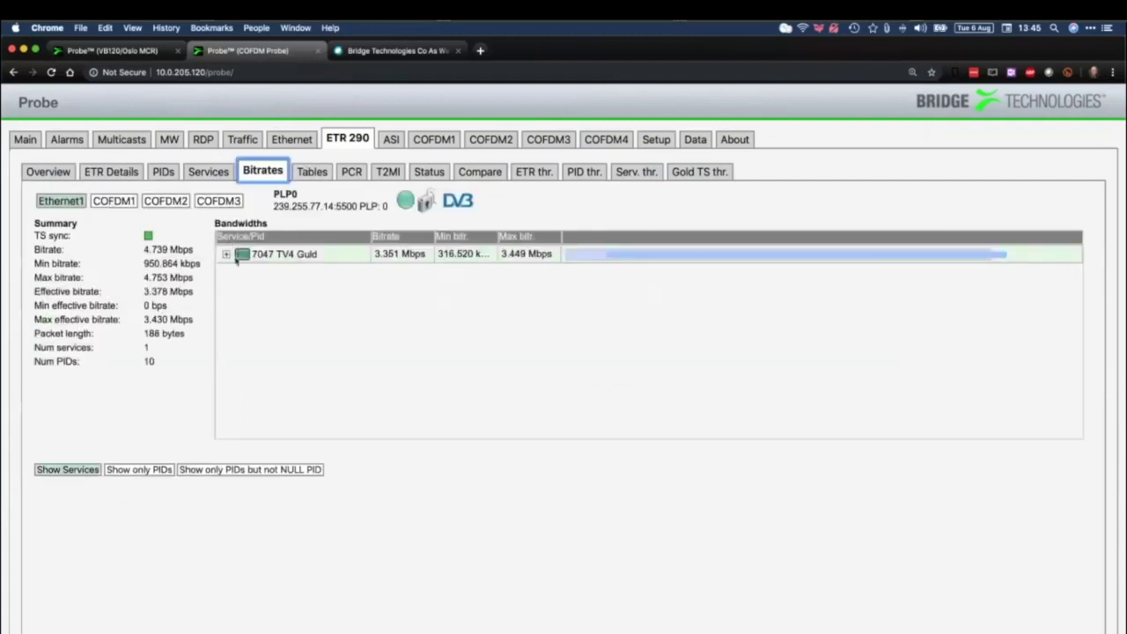
click(227, 255)
click(114, 201)
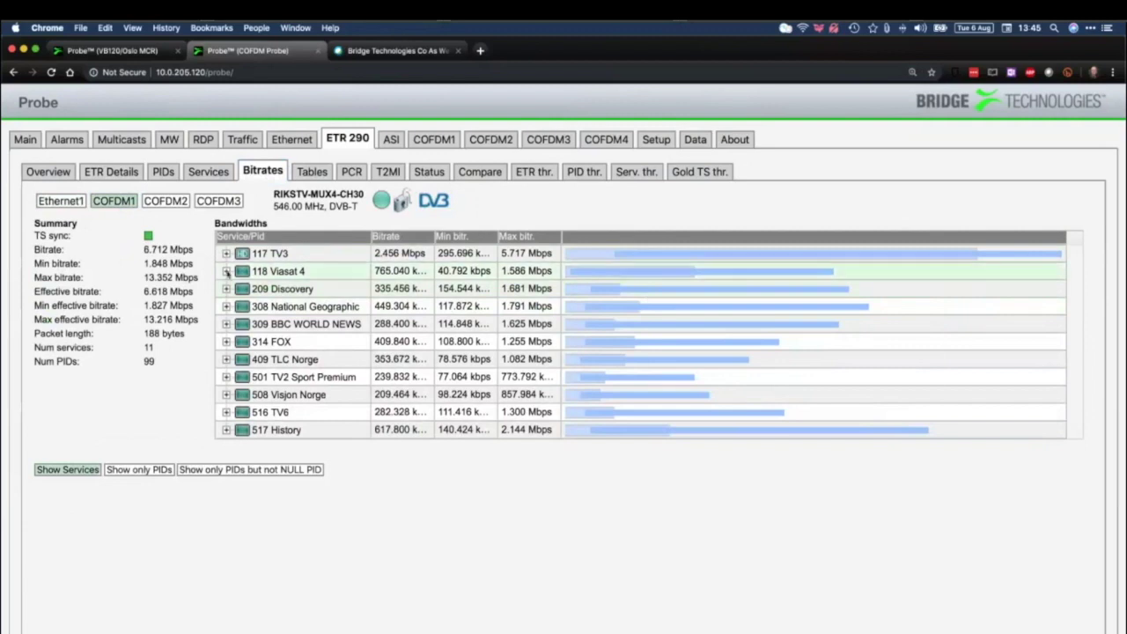
click(226, 272)
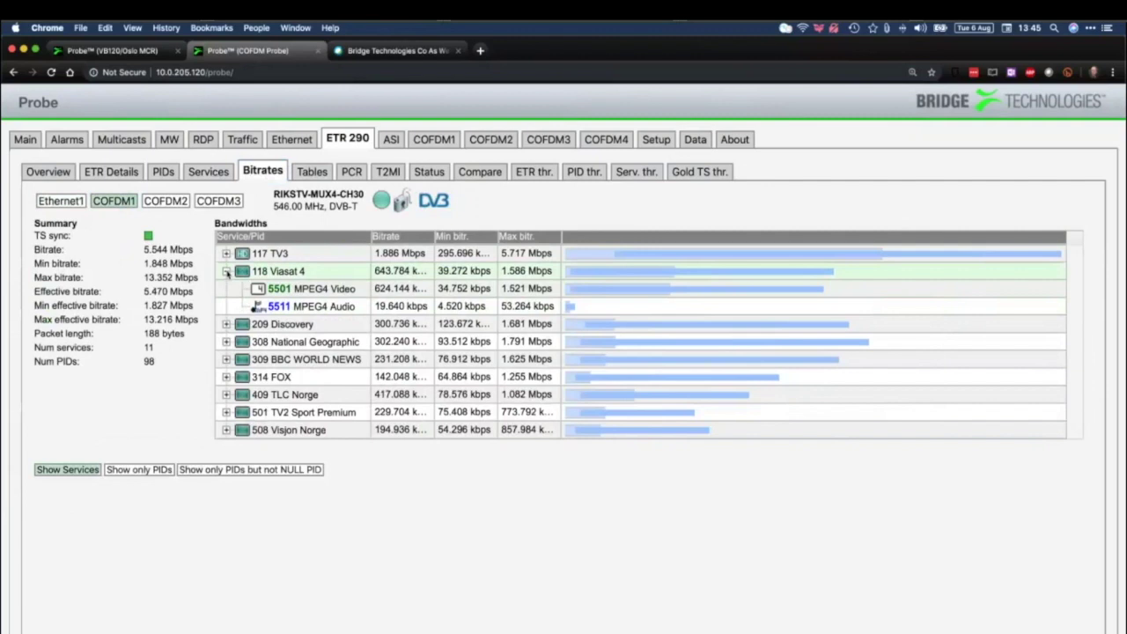
click(226, 272)
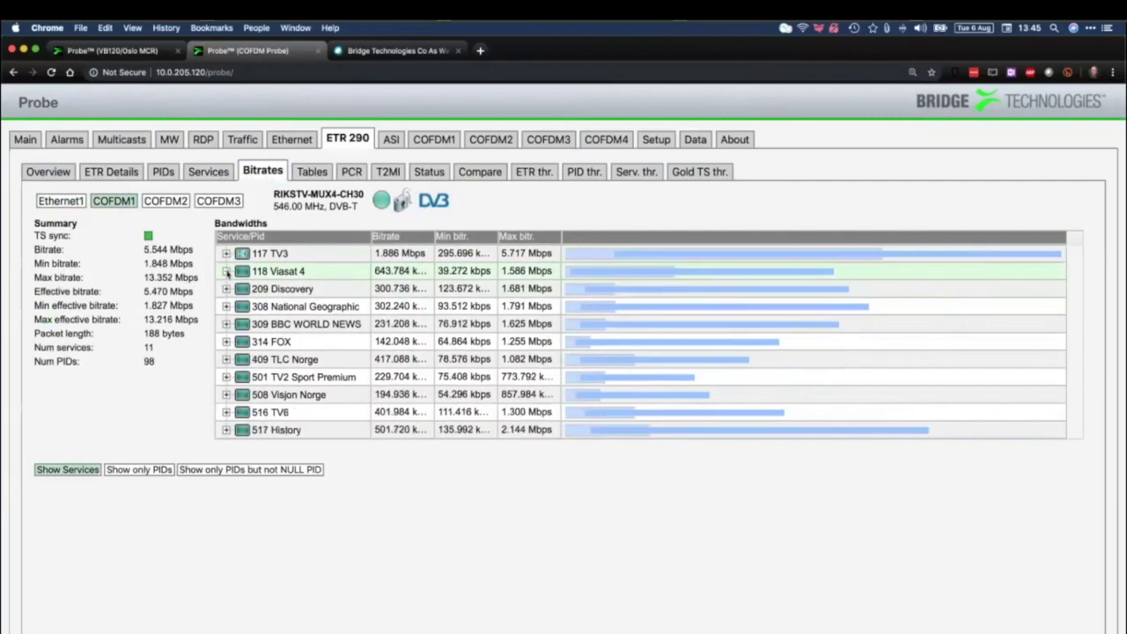
click(310, 172)
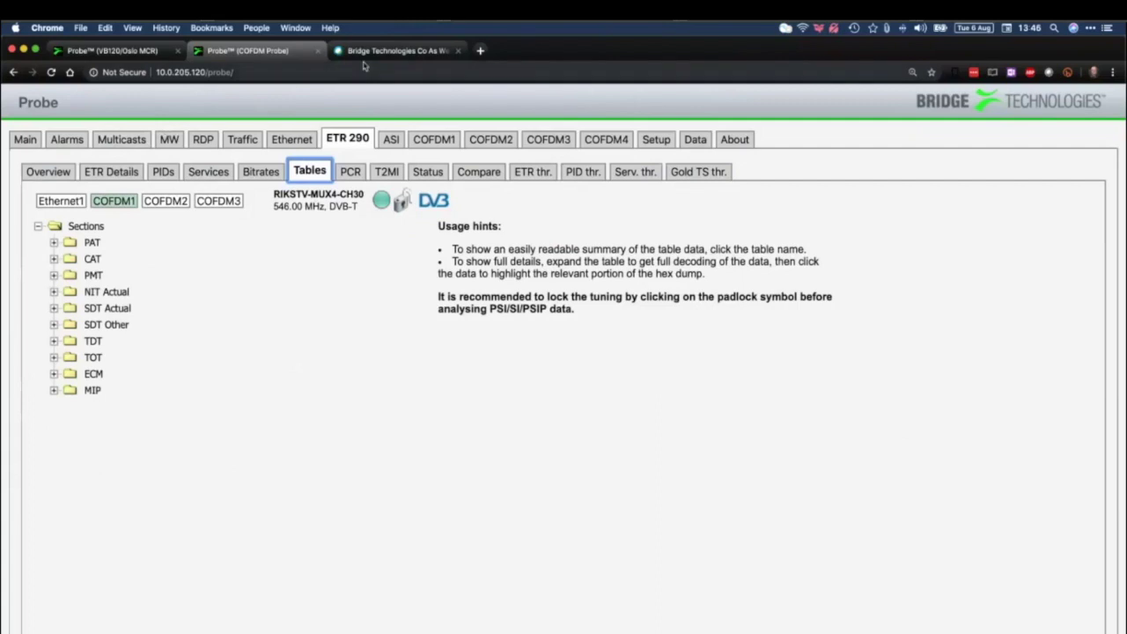
Step Tables from COFDM2 to COFDM3, show EPG present/following, then NRK2's full schedule
click(163, 202)
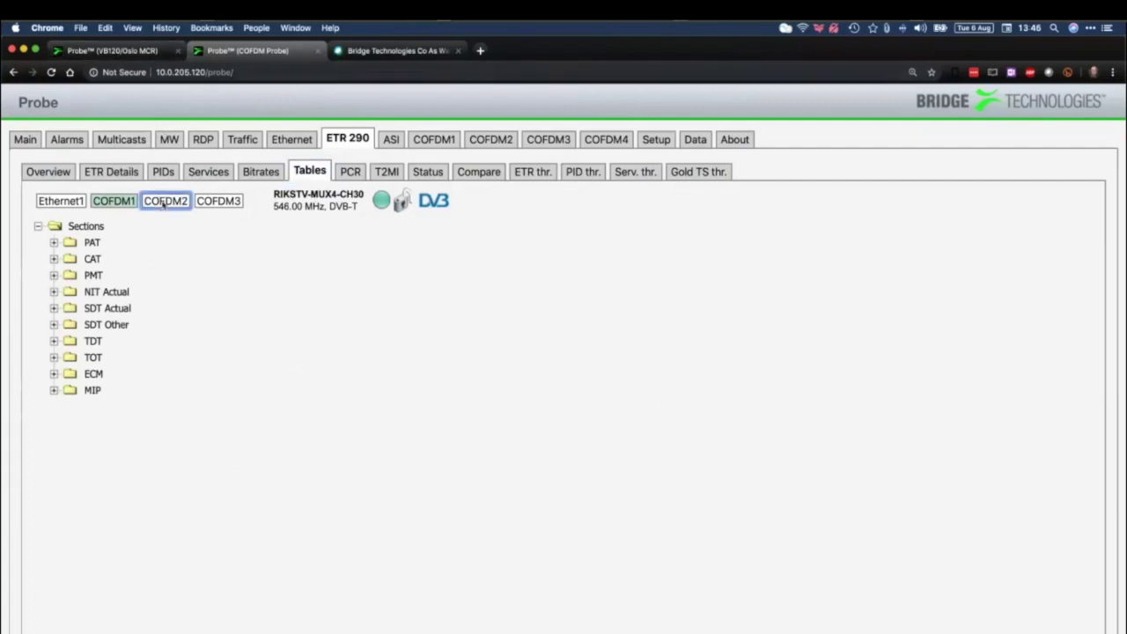
click(233, 203)
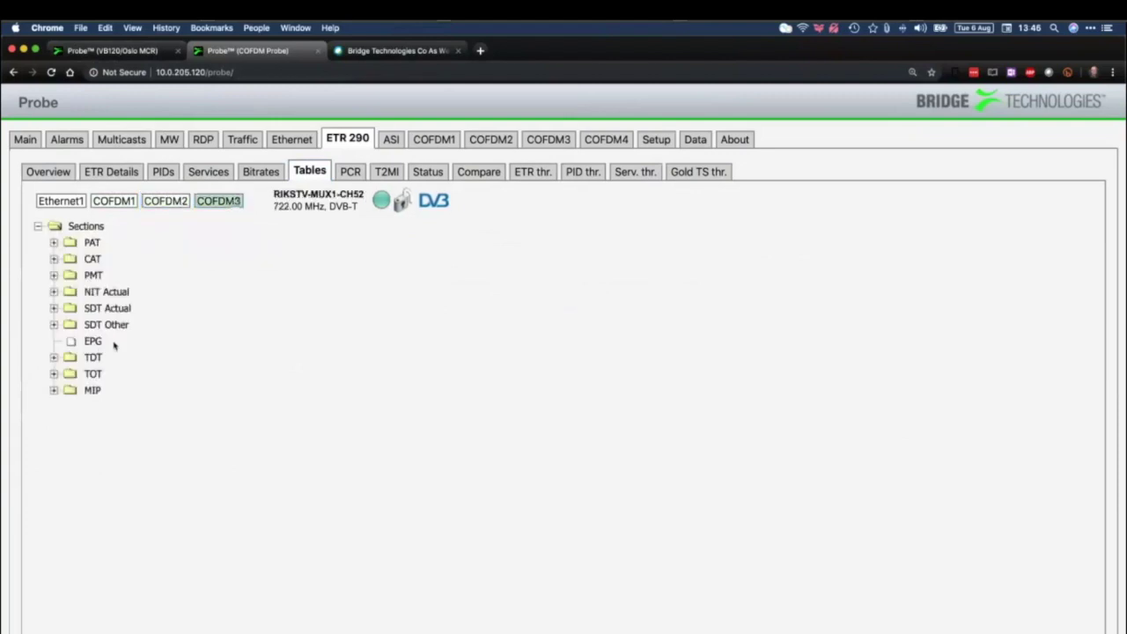
click(95, 342)
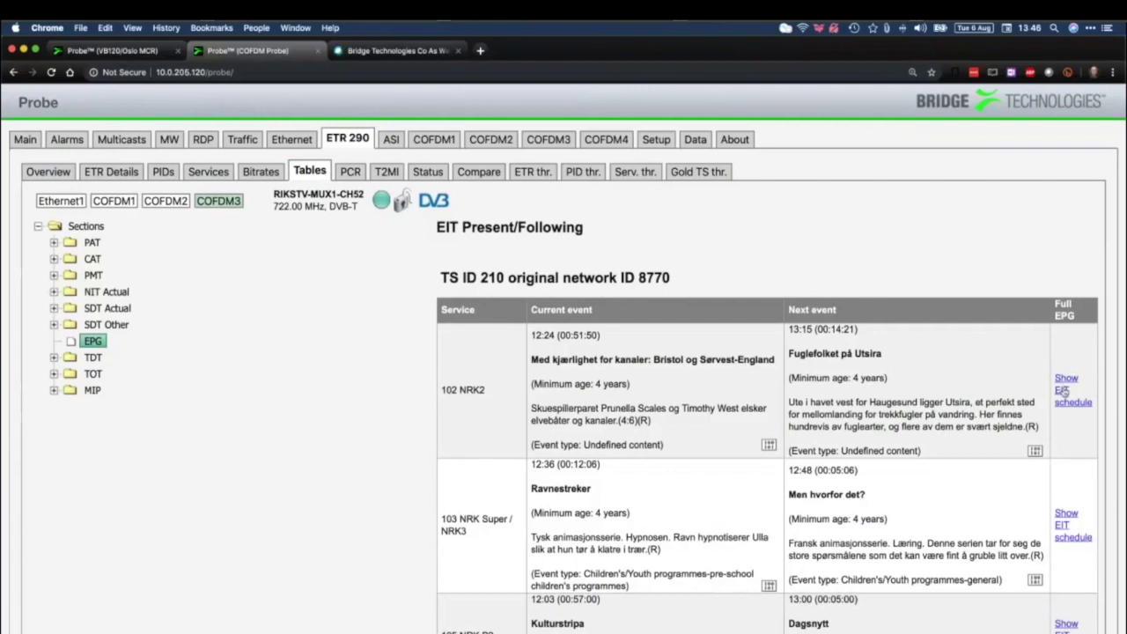
click(1062, 391)
Scroll through NRK2's EIT schedule and return to Present/Following
scroll(845, 413, down, 10)
scroll(847, 412, down, 20)
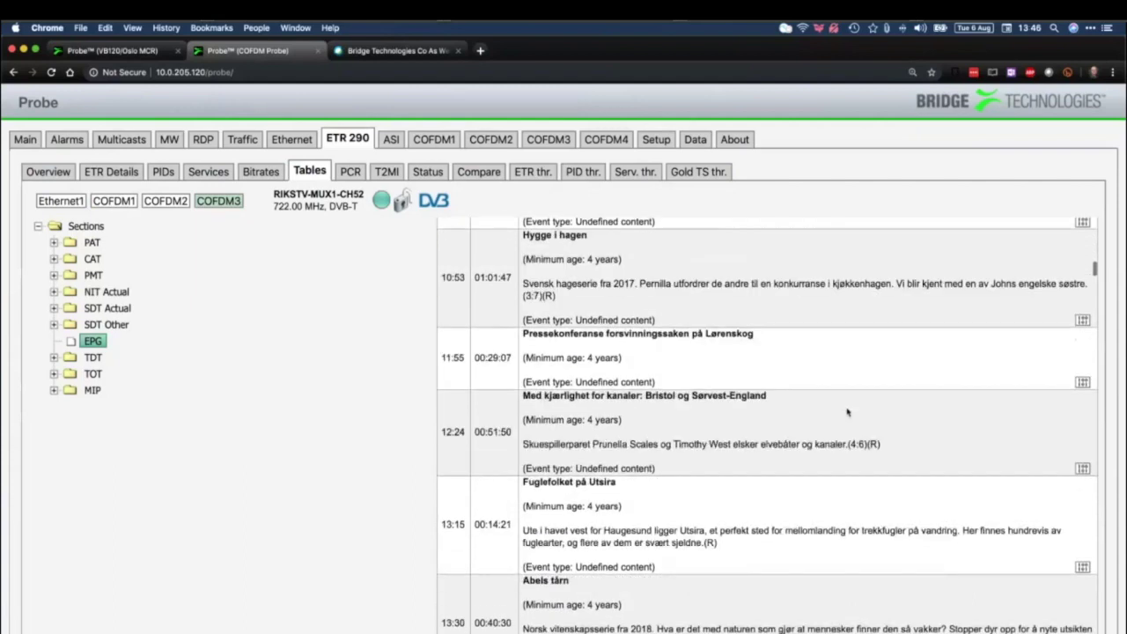
scroll(848, 412, down, 20)
scroll(847, 412, up, 20)
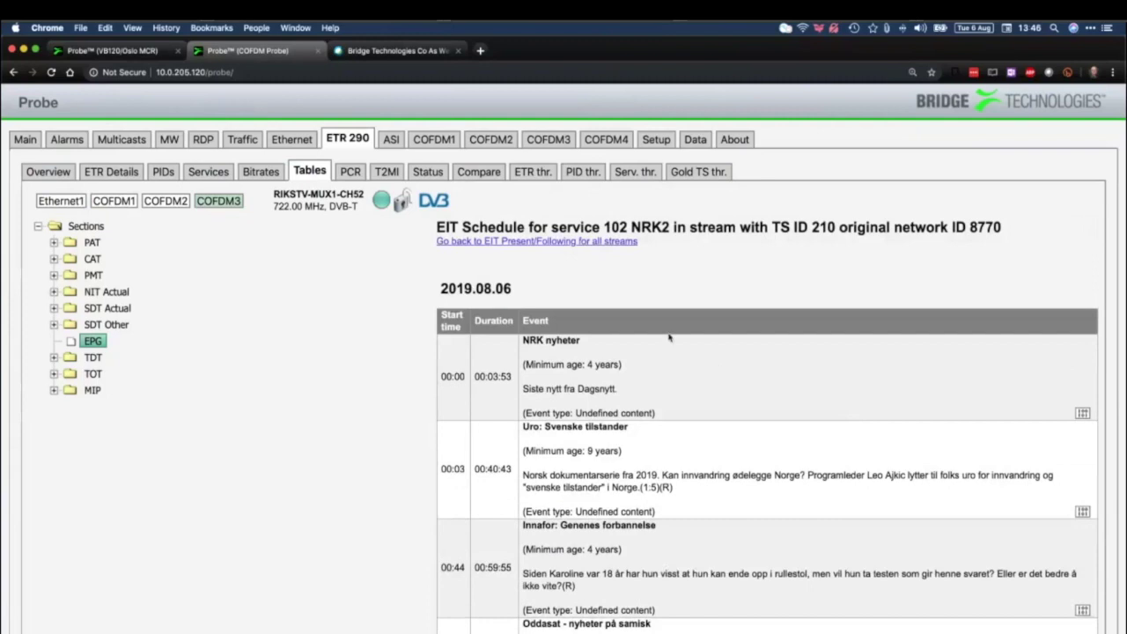
click(478, 242)
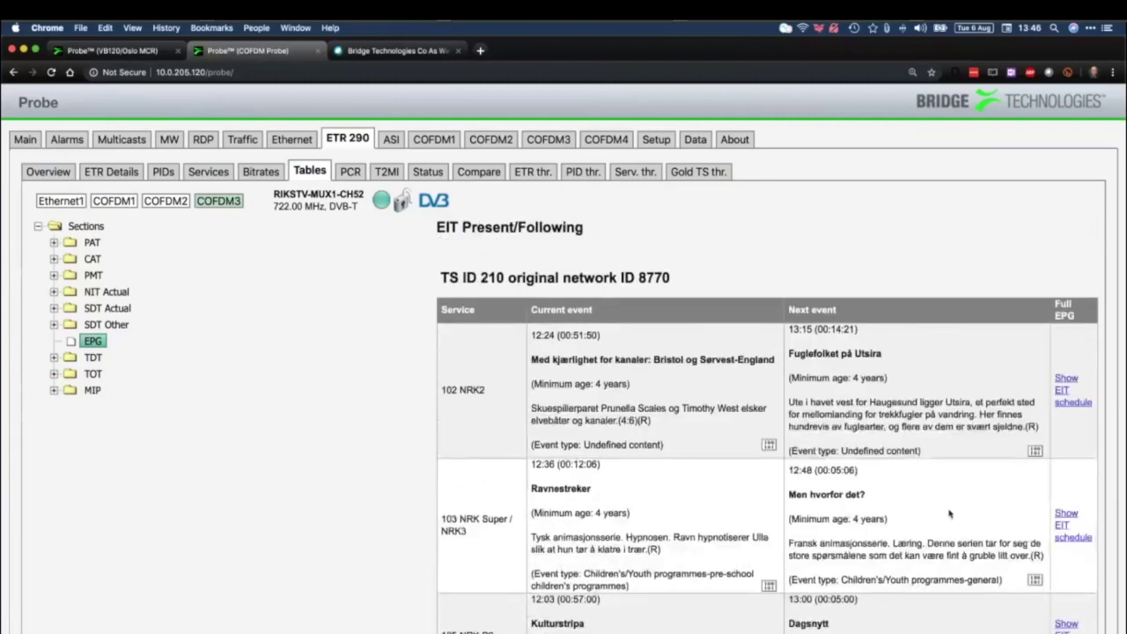
Browse the full schedule for 107 NRK Alltid Nyheter, then return to Present/Following
scroll(949, 513, down, 5)
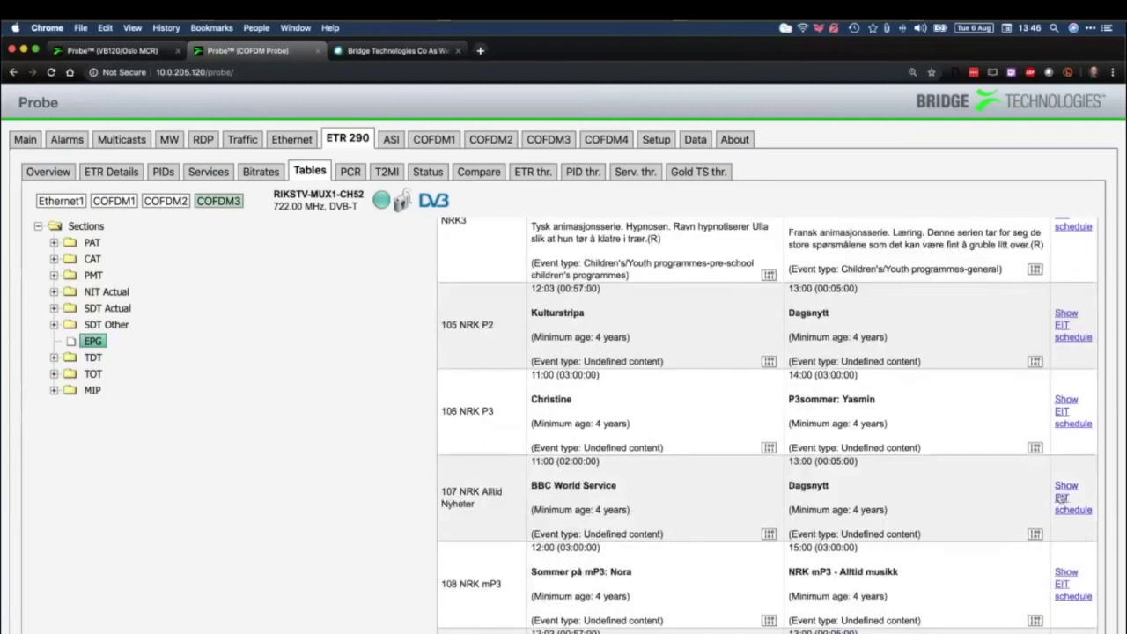
click(1062, 498)
scroll(713, 460, down, 15)
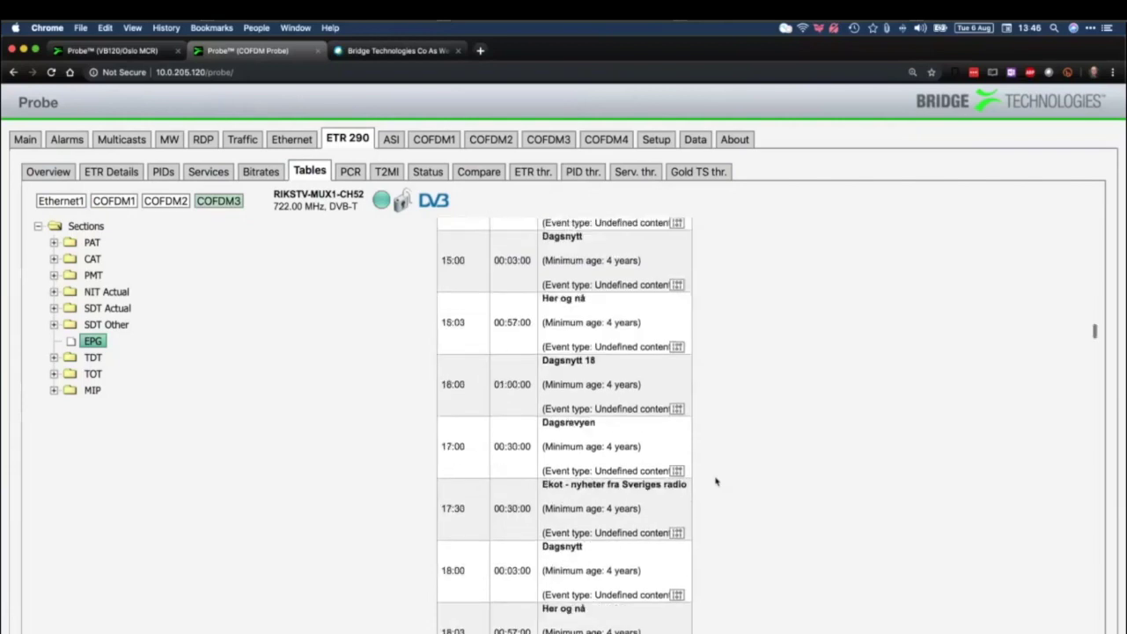
scroll(716, 482, down, 10)
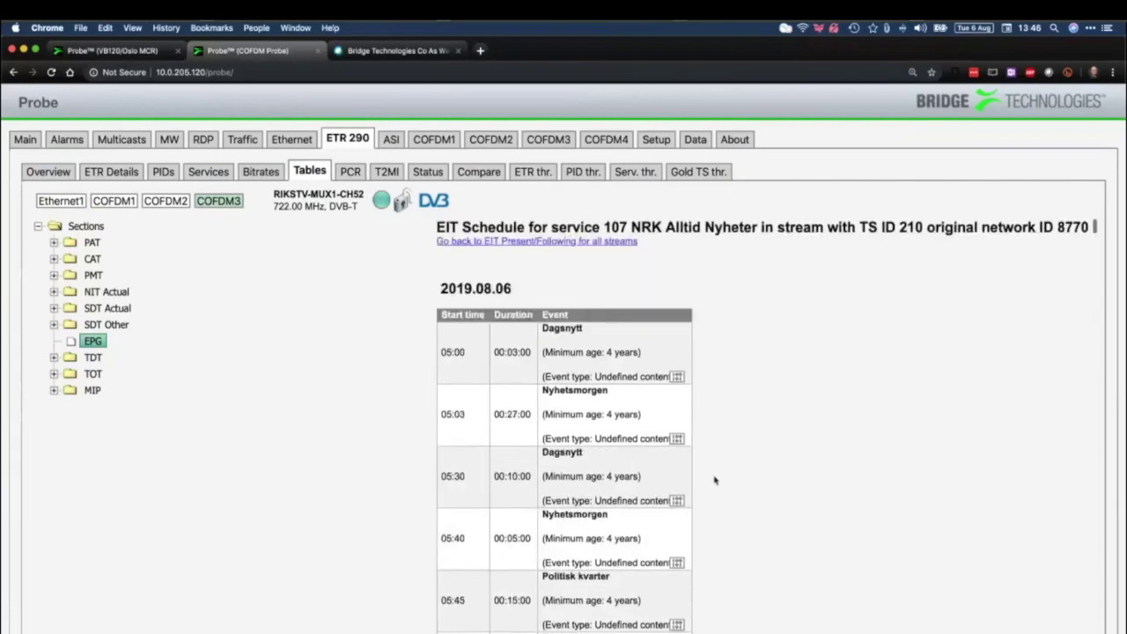
click(483, 243)
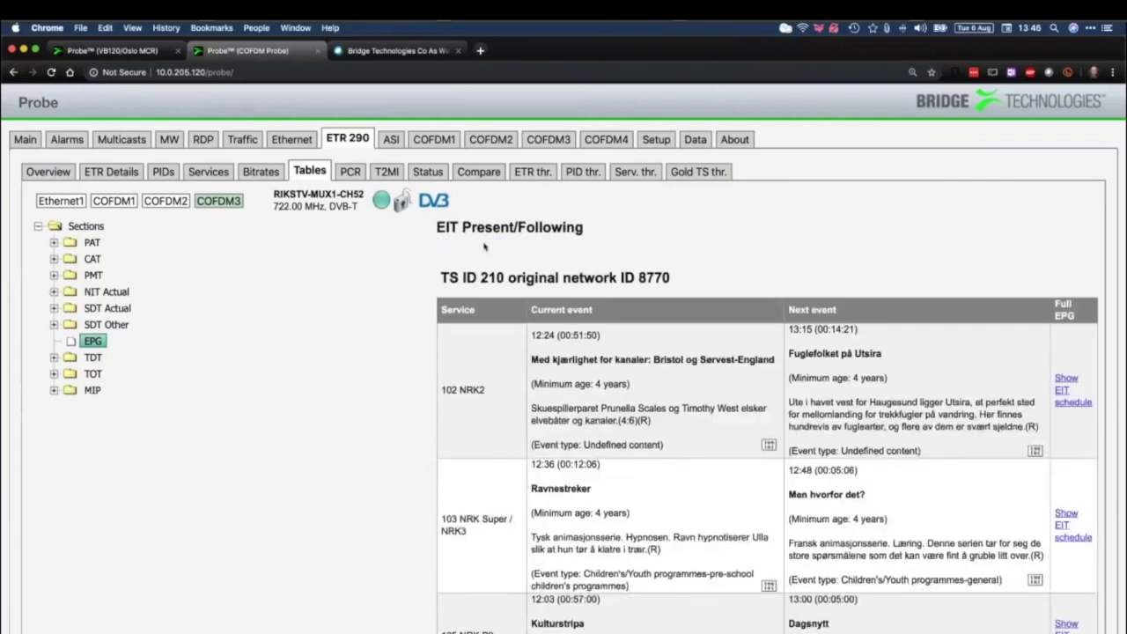
Show the PCR page for RIKSTV-MUX1-CH52, reporting PCR-AC disabled in the template
scroll(560, 409, down, 20)
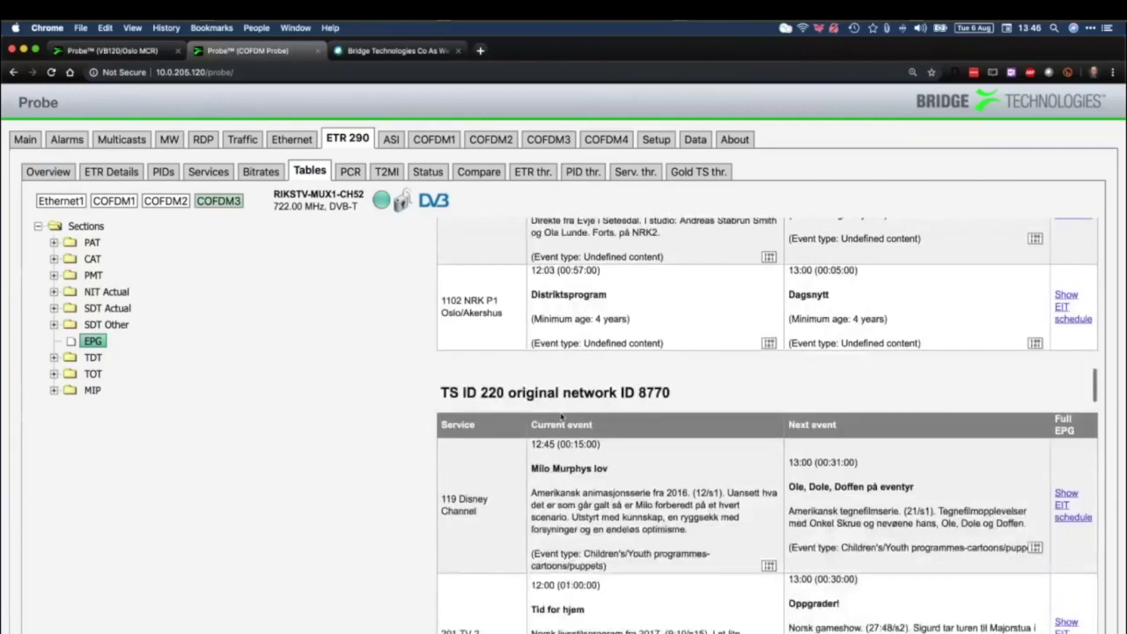
scroll(561, 409, up, 20)
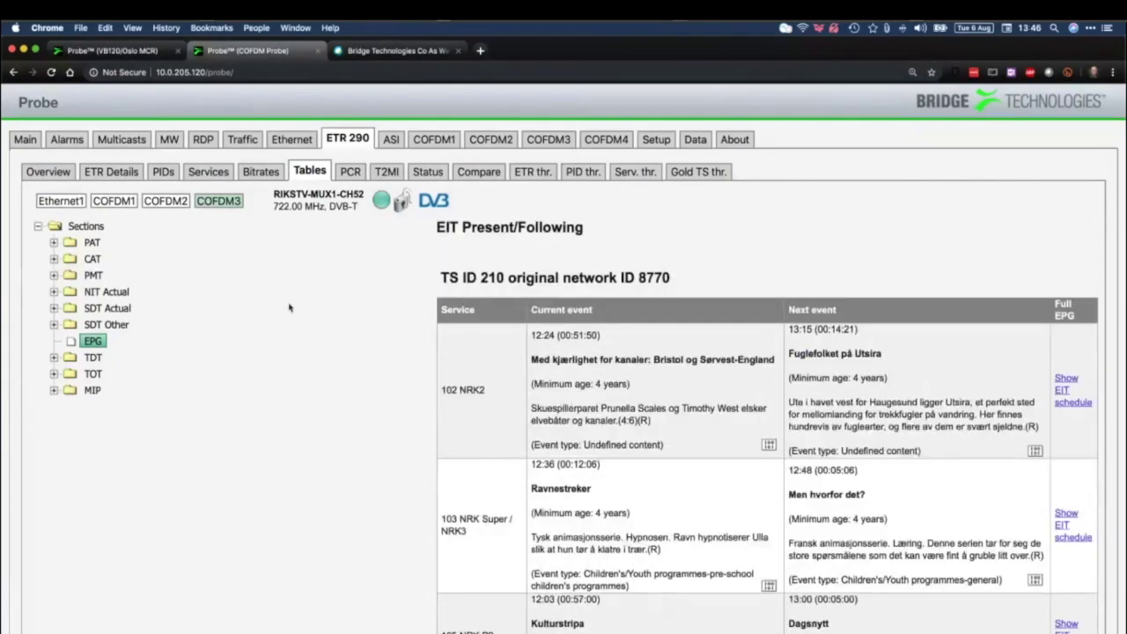
click(351, 172)
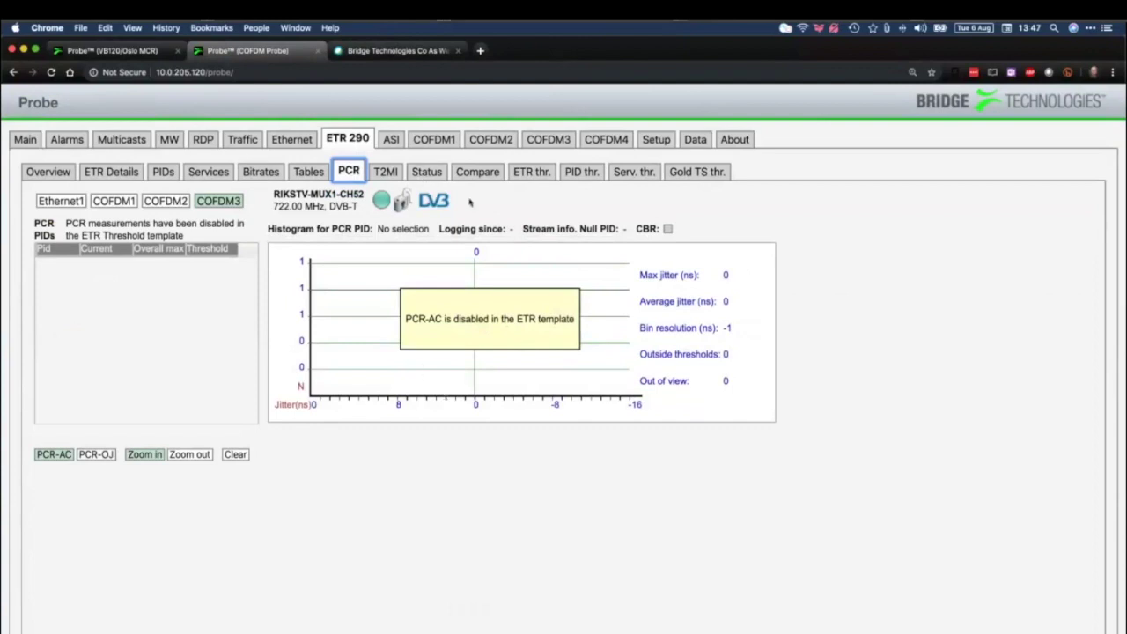
Check the T2MI page (not enabled for this stream), then switch to the Oslo MCR probe
click(388, 175)
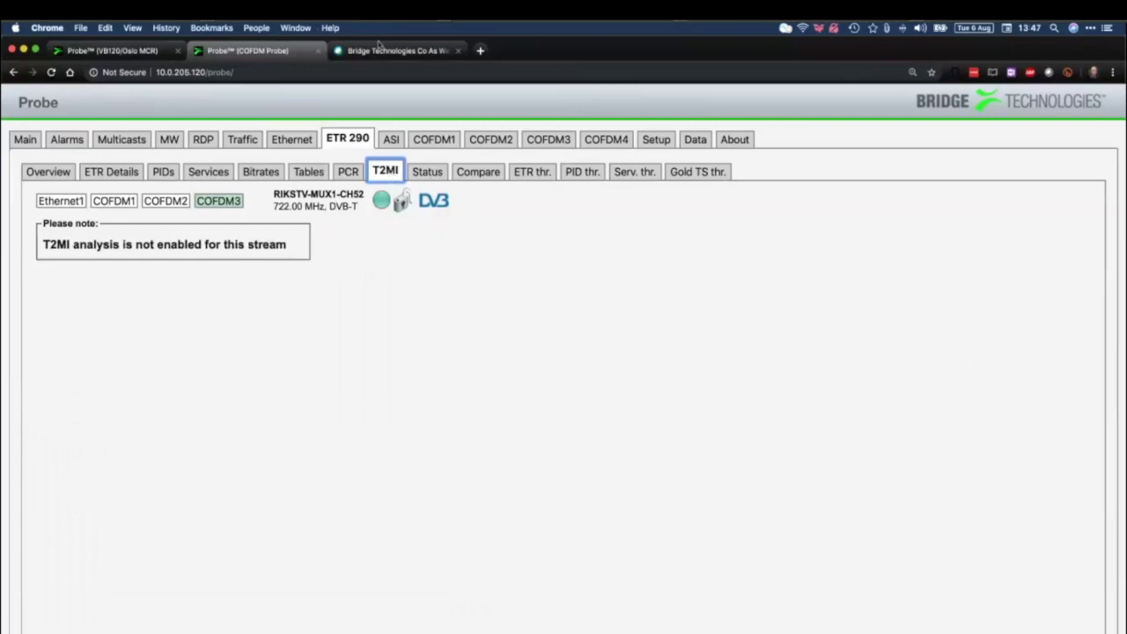
click(132, 51)
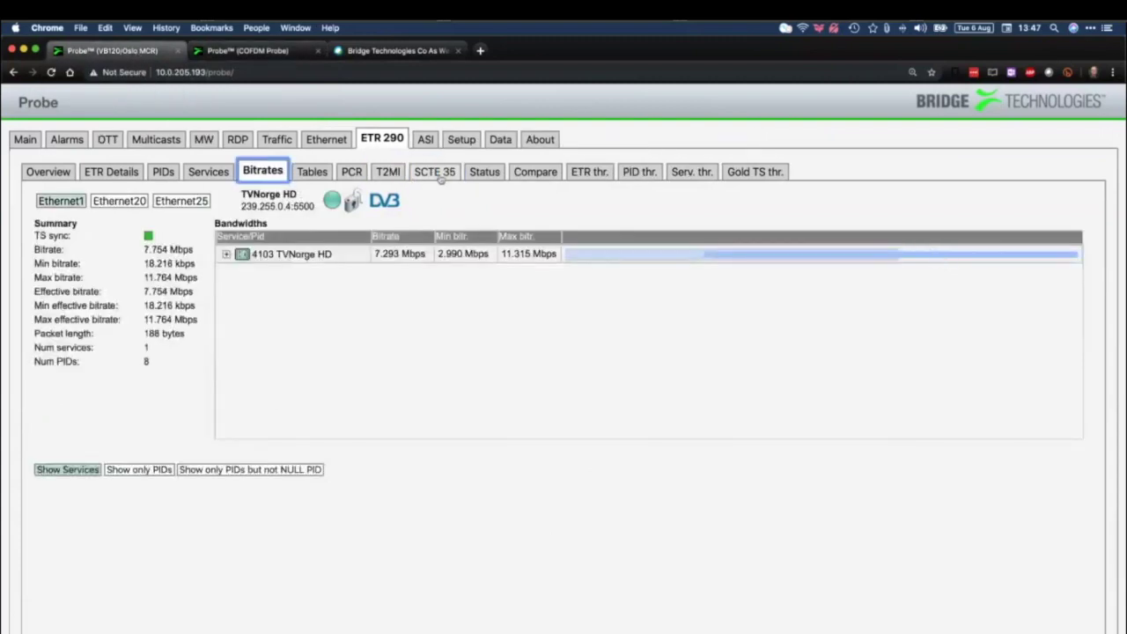
View the SCTE 35 list, then About > License showing nine options including SCTE35-OPT
click(439, 176)
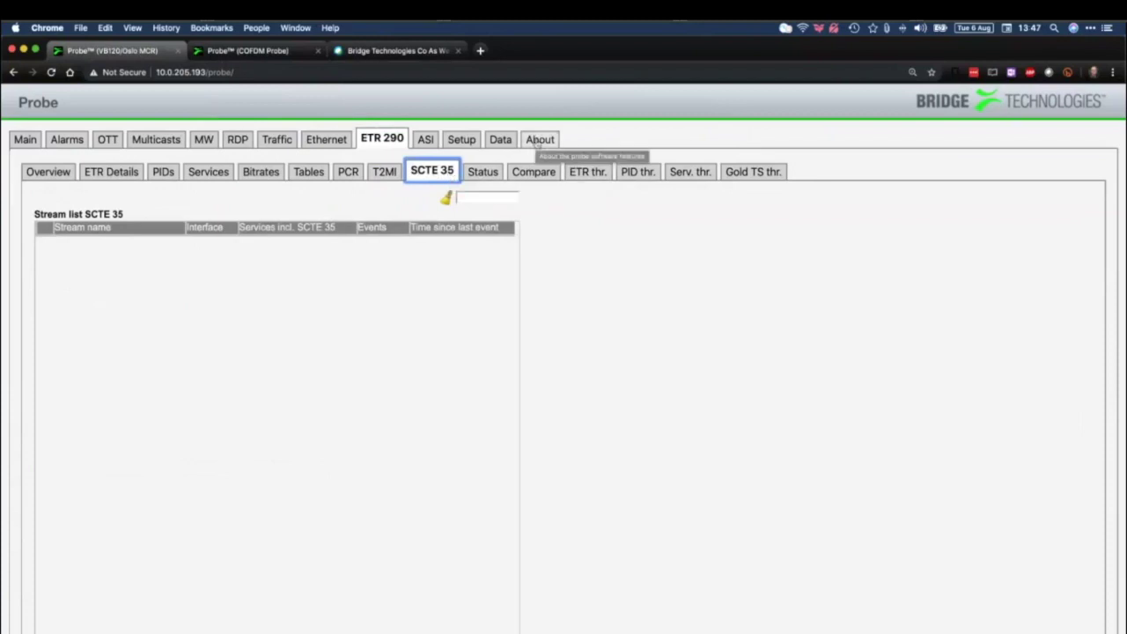
click(539, 138)
click(120, 172)
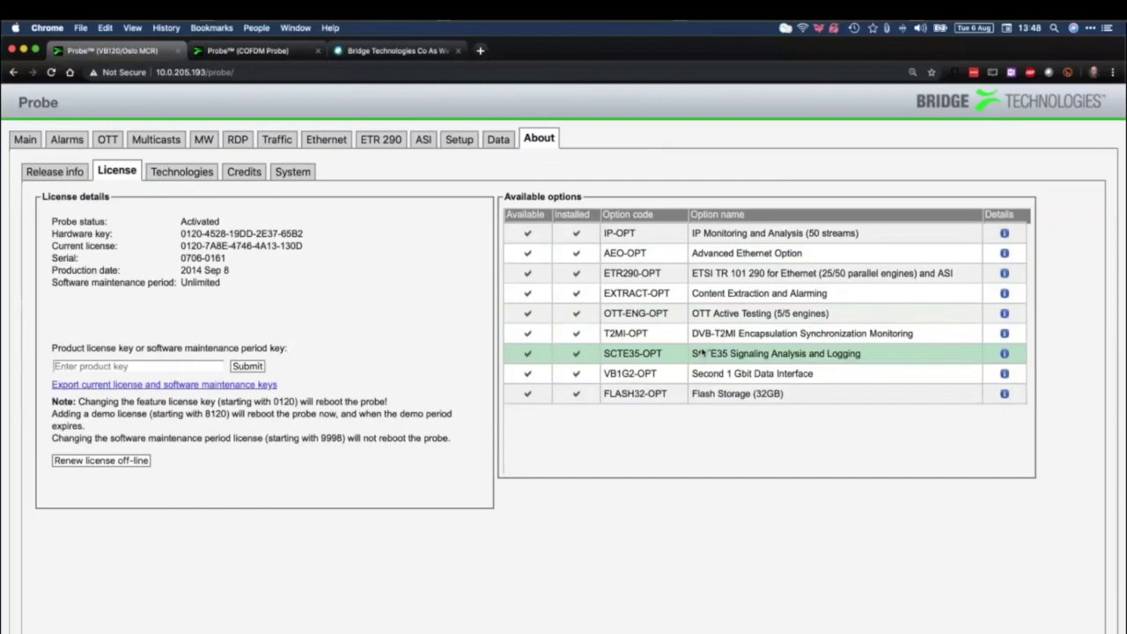
Go back to ETR 290 > SCTE 35, which lists no streams
click(381, 141)
click(447, 176)
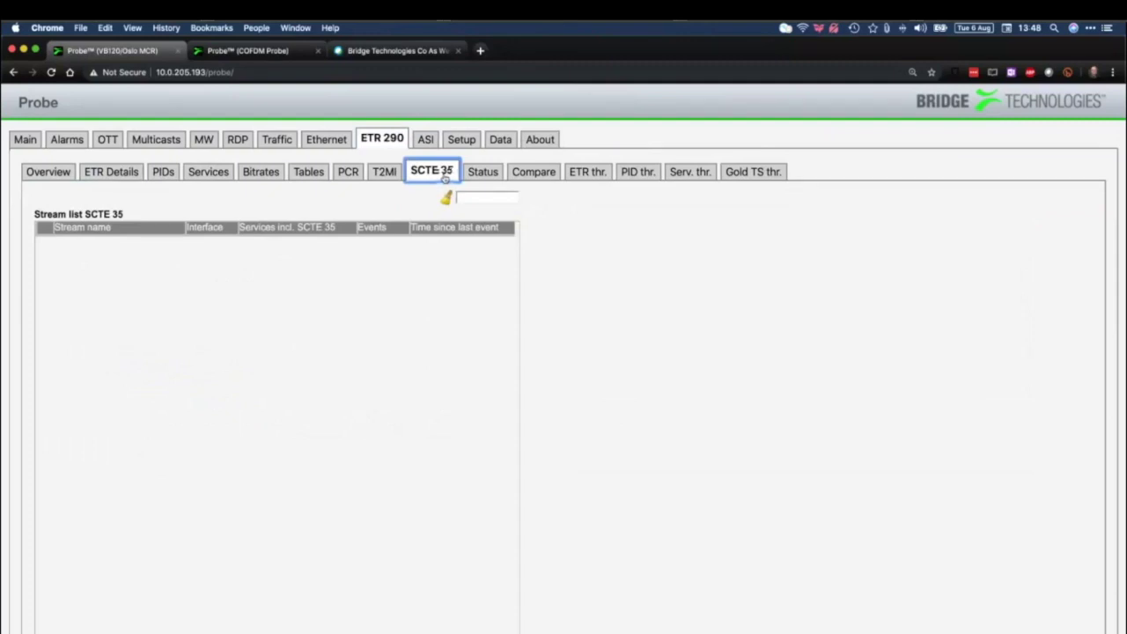
View Status on the VB120 probe, then the COFDM probe's Status tree for COFDM3
click(483, 172)
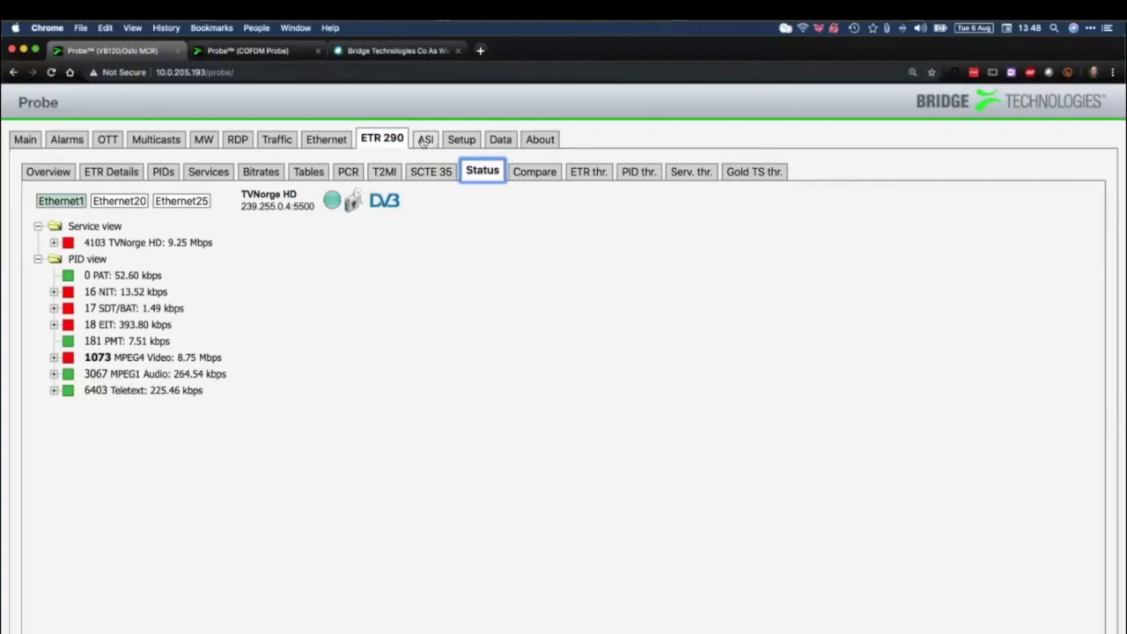
key(ctrl+Tab)
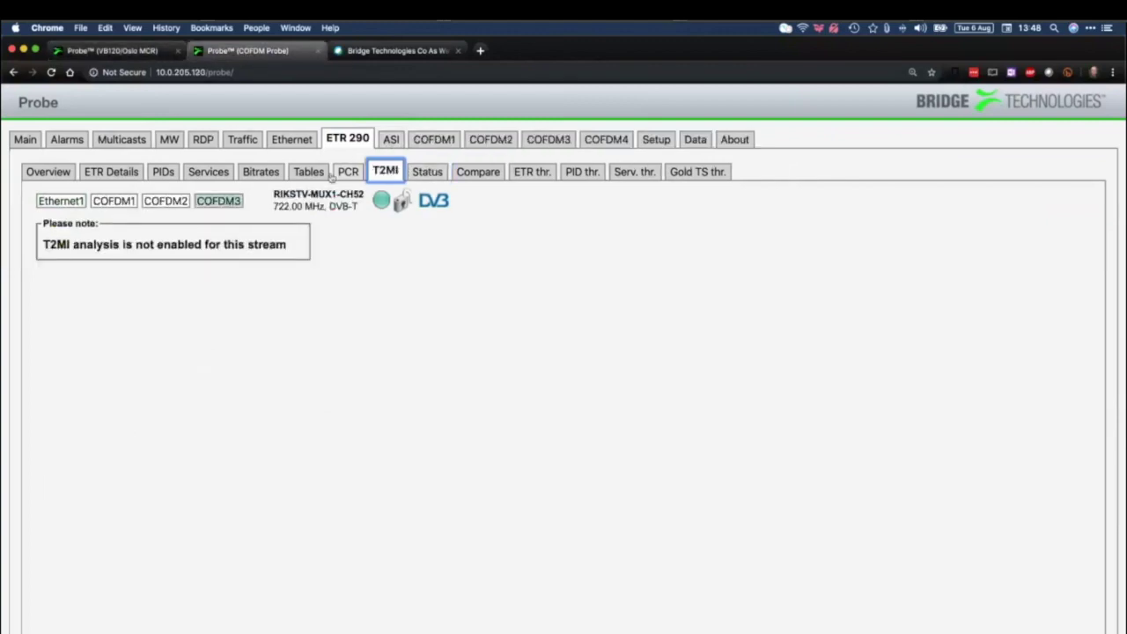
click(477, 172)
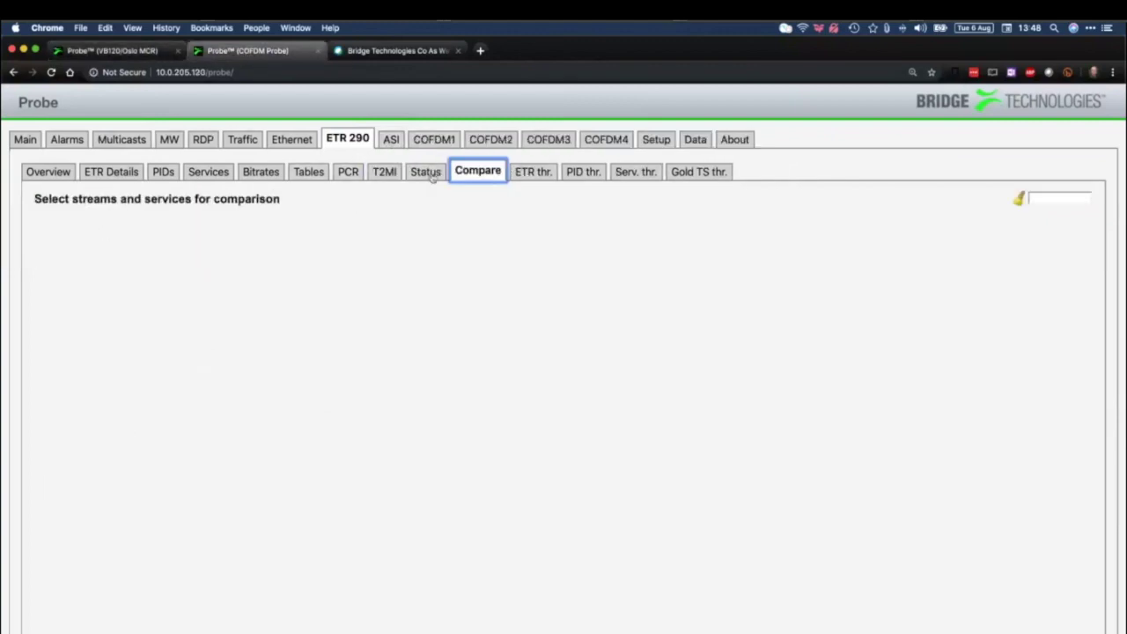
click(427, 172)
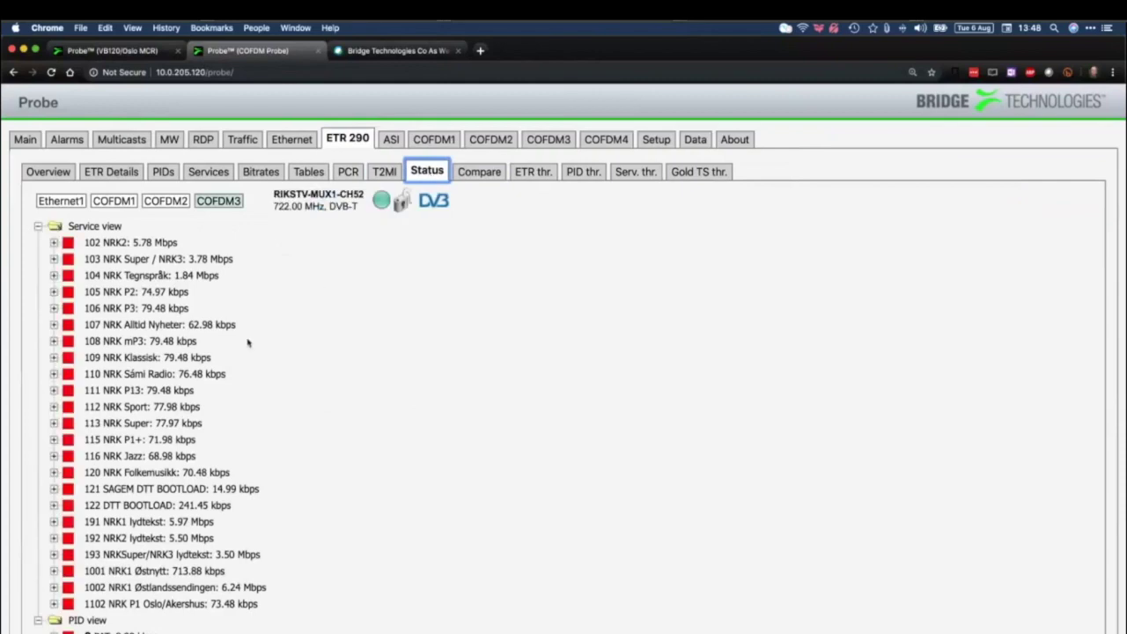
Expand and collapse 103 NRK Super / NRK3 and scroll to the PID statuses
scroll(247, 343, down, 20)
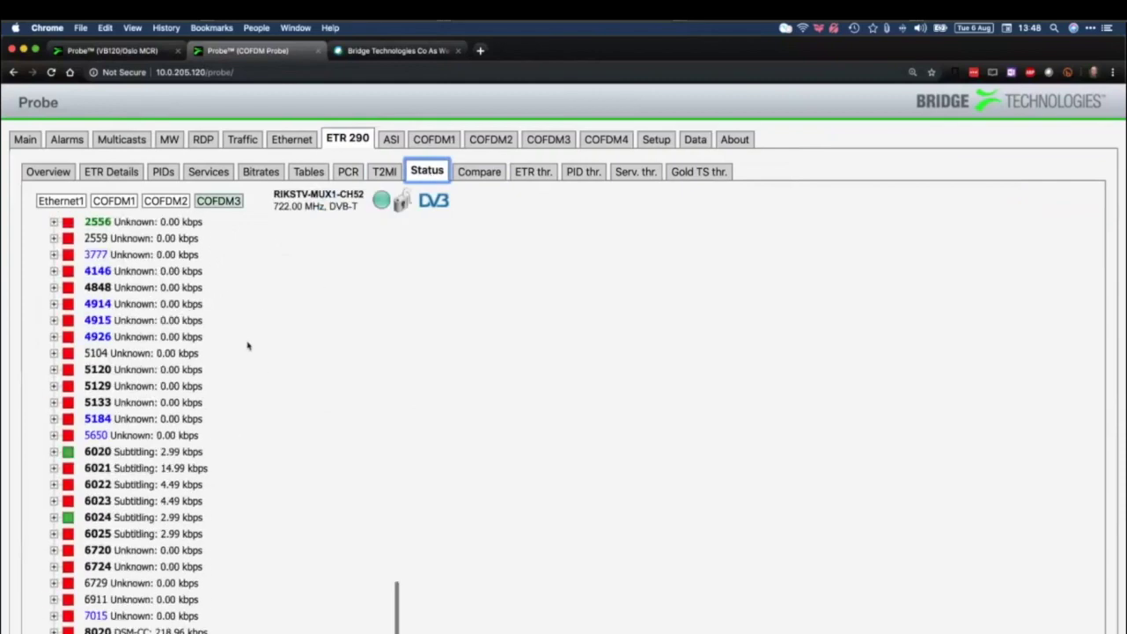
scroll(248, 346, up, 15)
scroll(248, 346, up, 10)
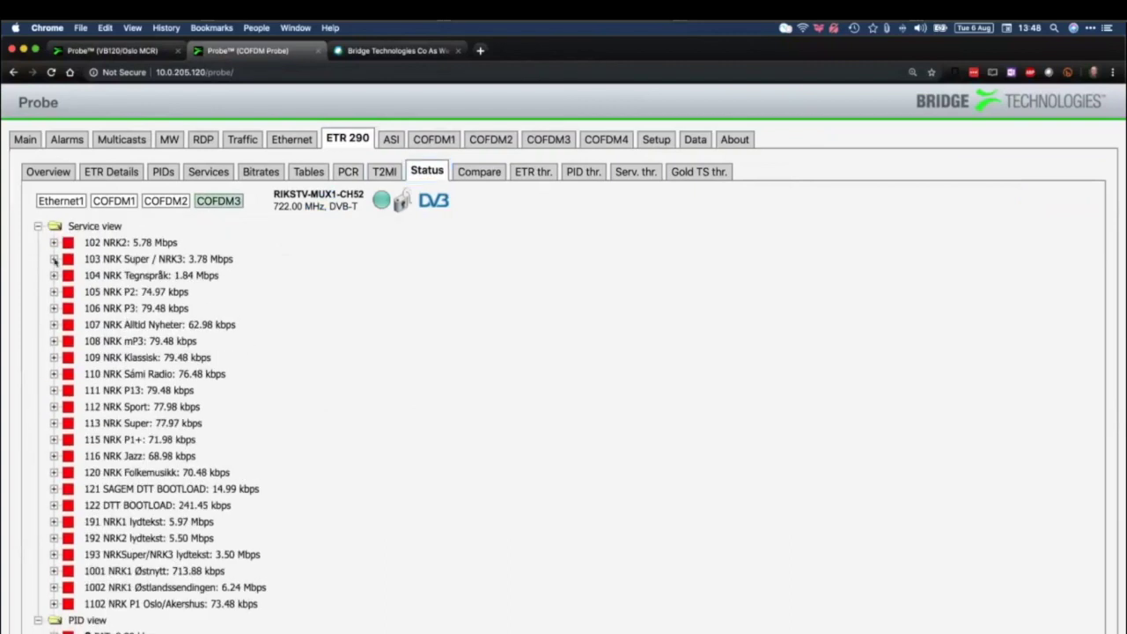
click(53, 259)
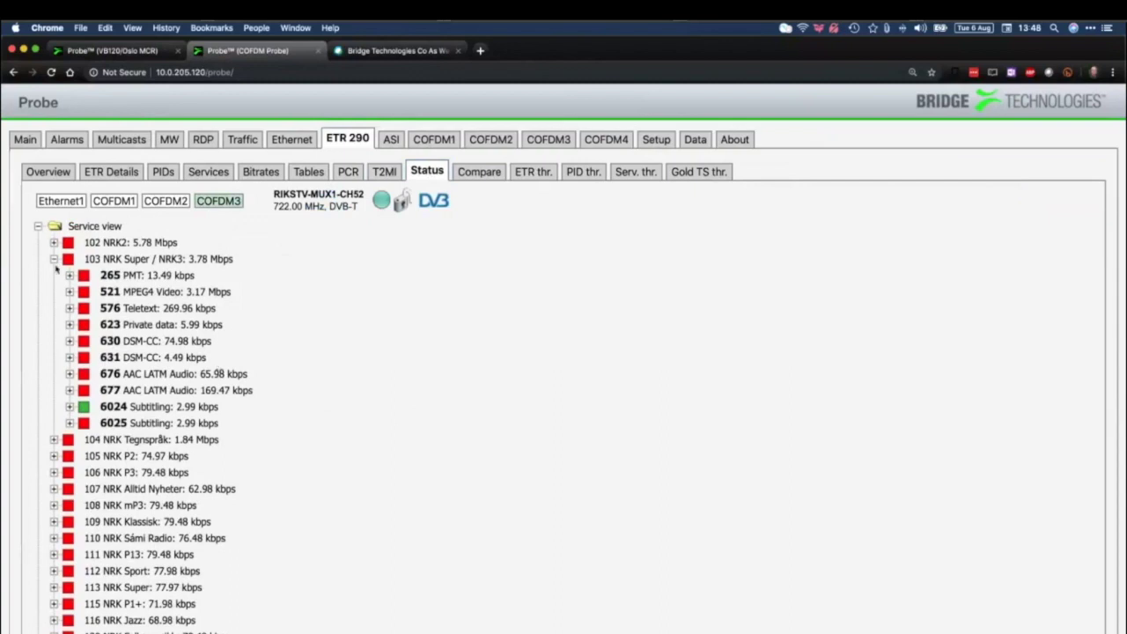
click(53, 259)
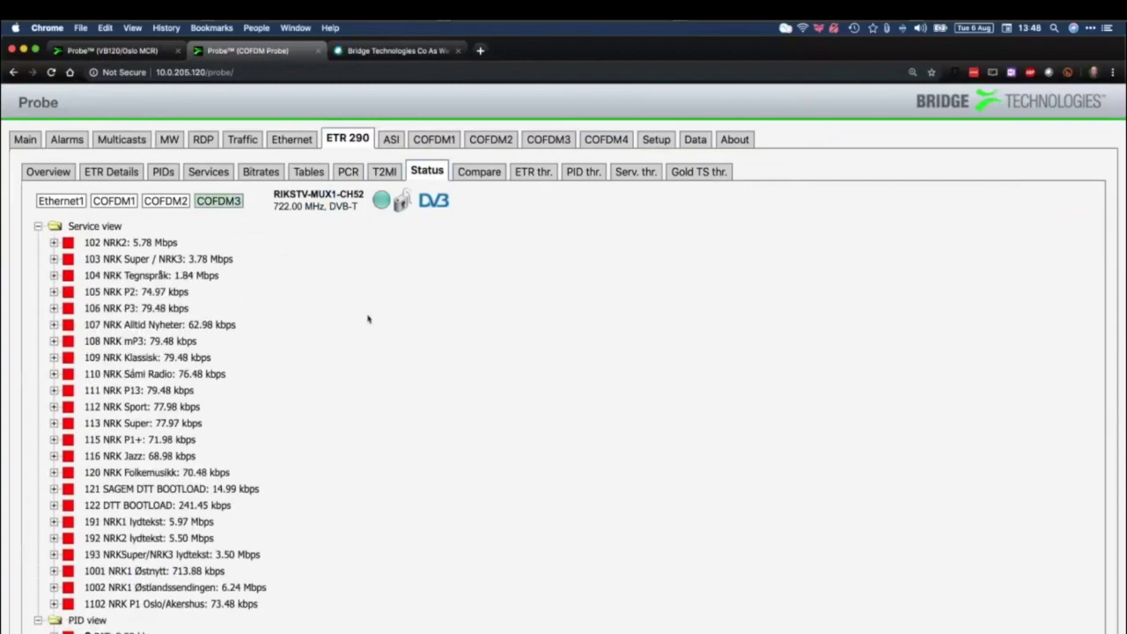
scroll(368, 319, down, 10)
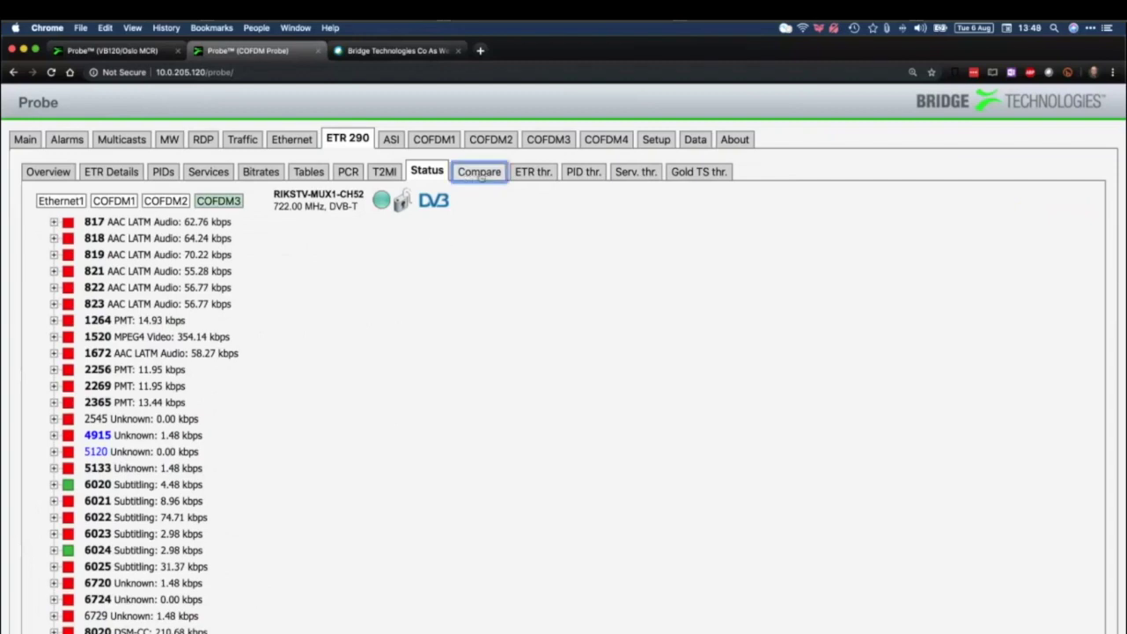
click(480, 173)
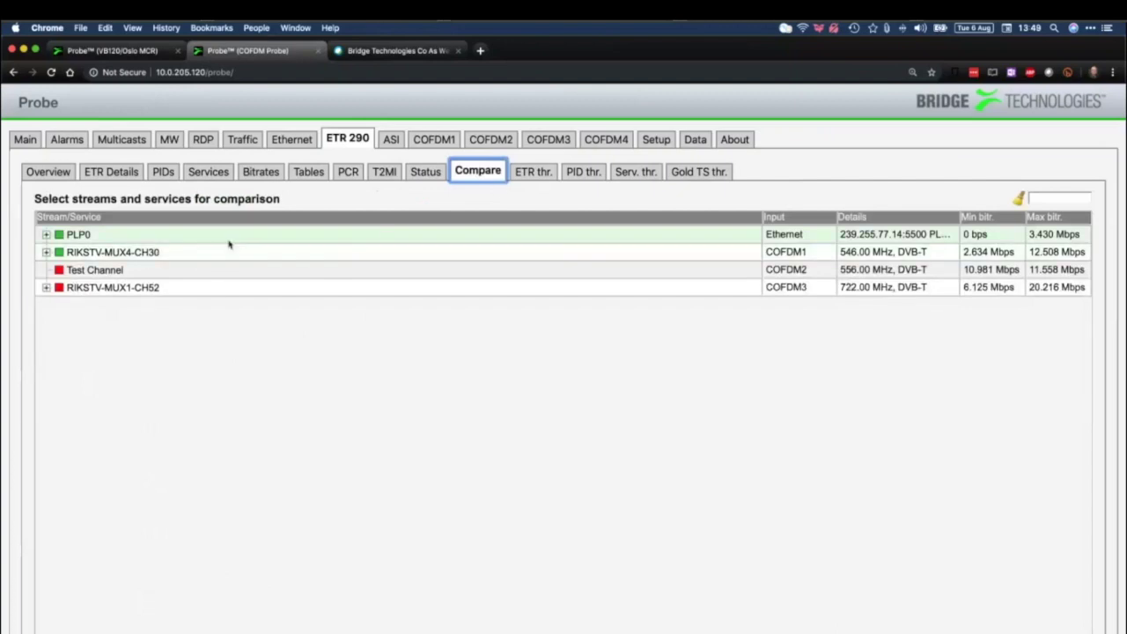
Compare Ethernet PLP0 with COFDM1 RIKSTV-MUX4-CH30 and select the 7047 TV4 Guld alarm
click(199, 239)
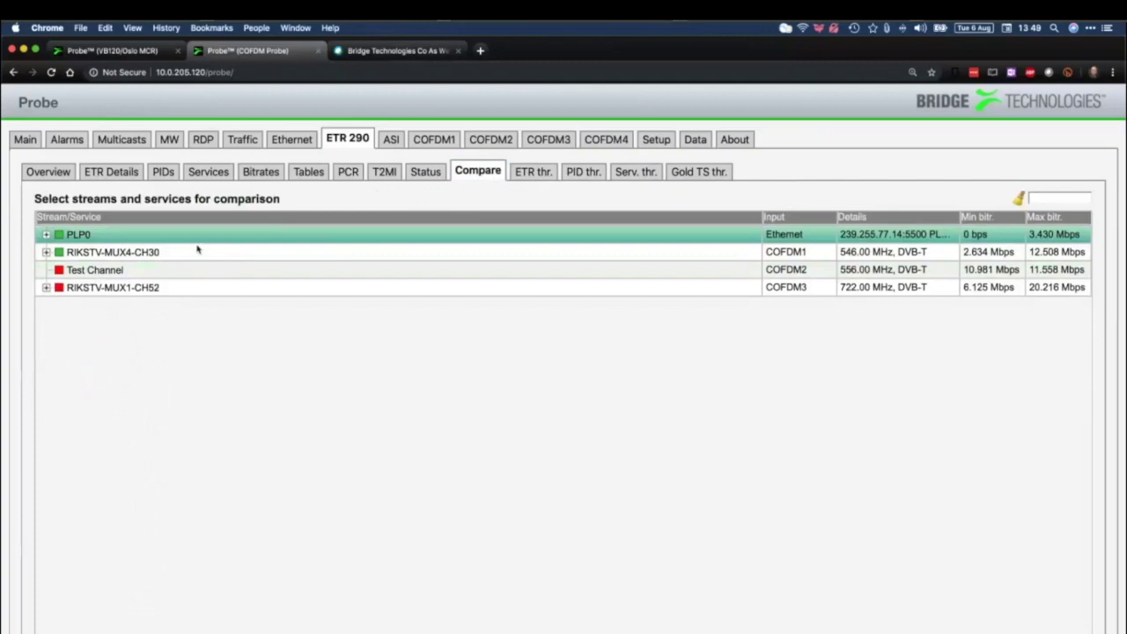
click(211, 258)
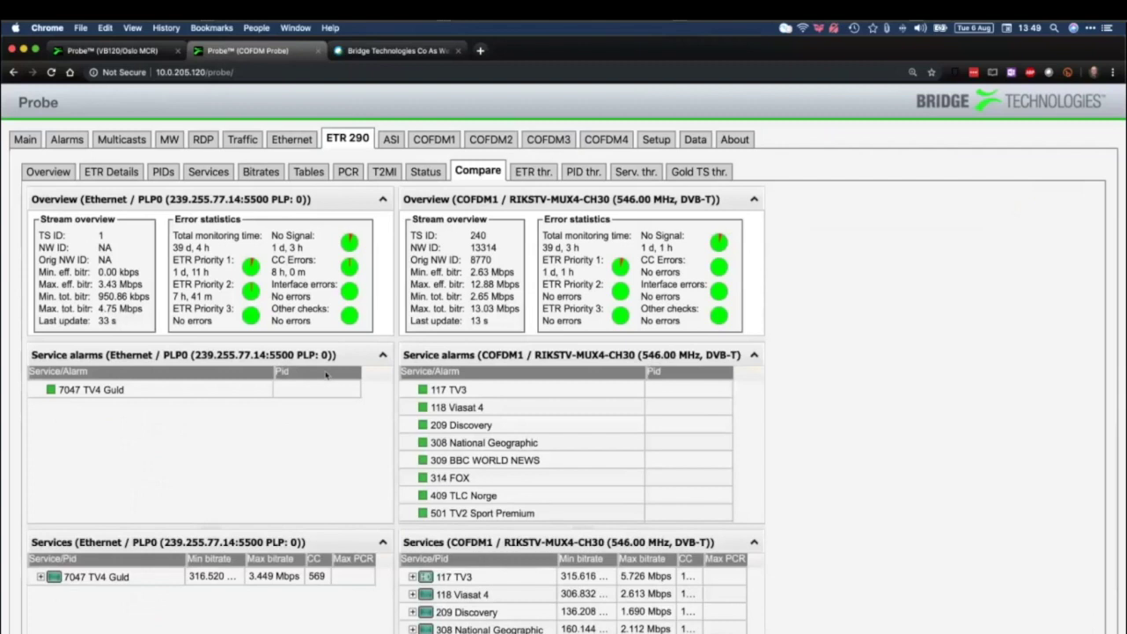
click(67, 392)
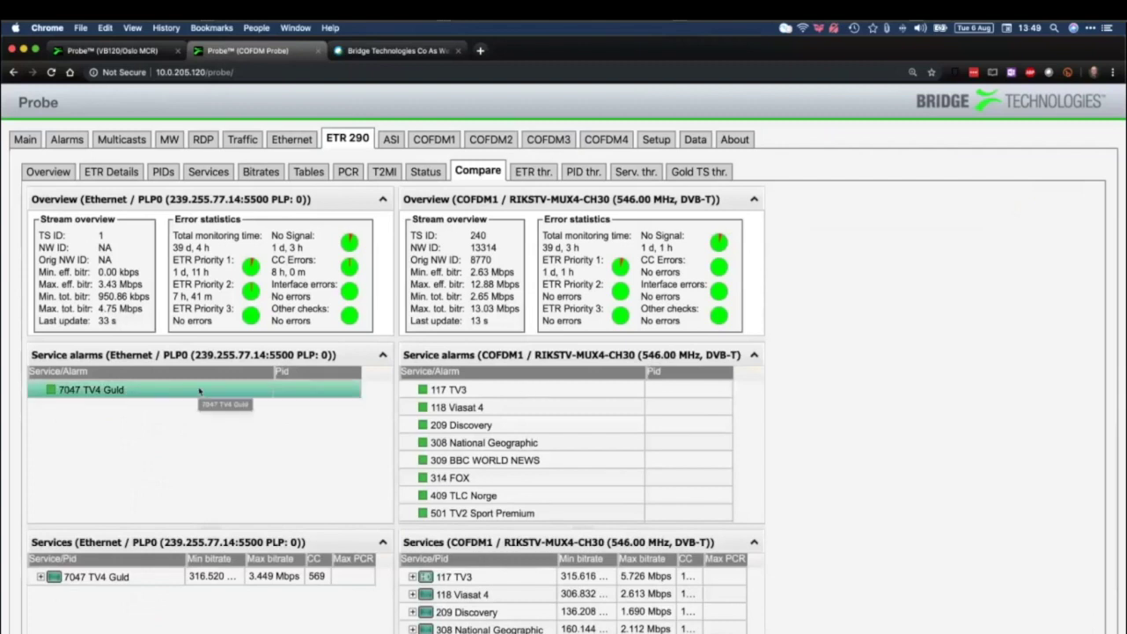
scroll(315, 442, down, 5)
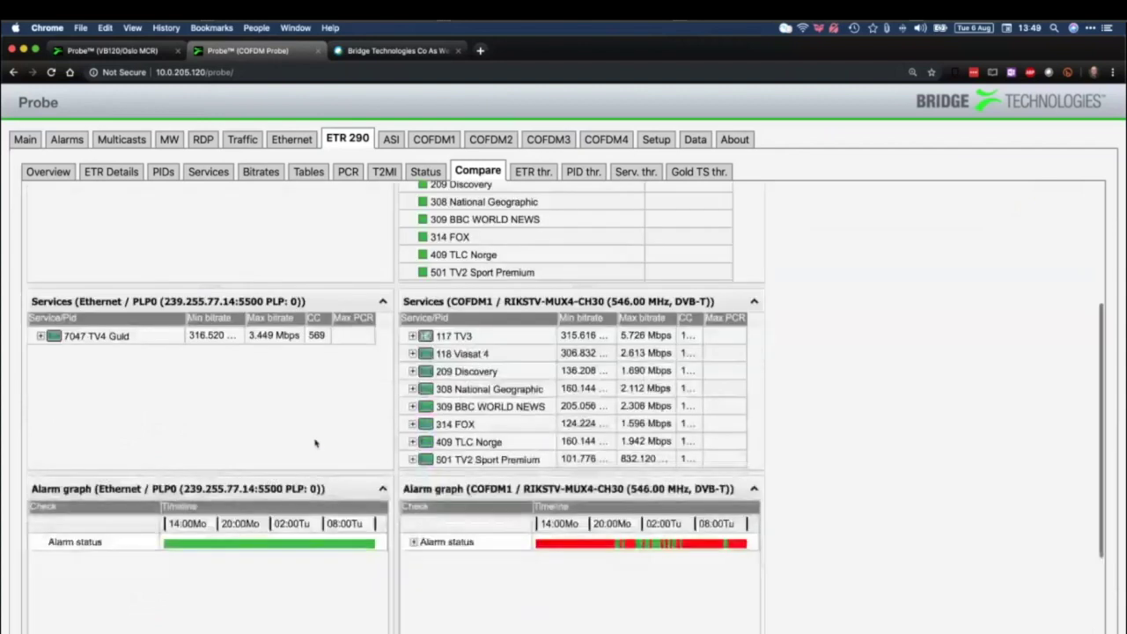
scroll(315, 442, up, 5)
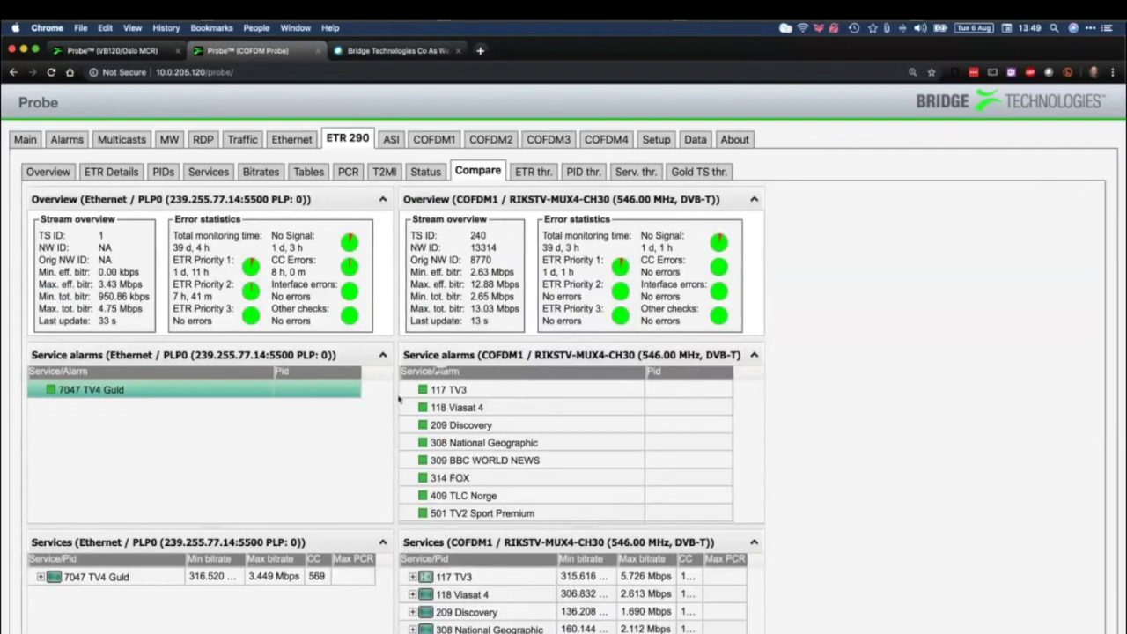
Expand Alarm status > ETR Priority 1 to TS Sync, then show the ETR thresholds list
scroll(569, 399, down, 10)
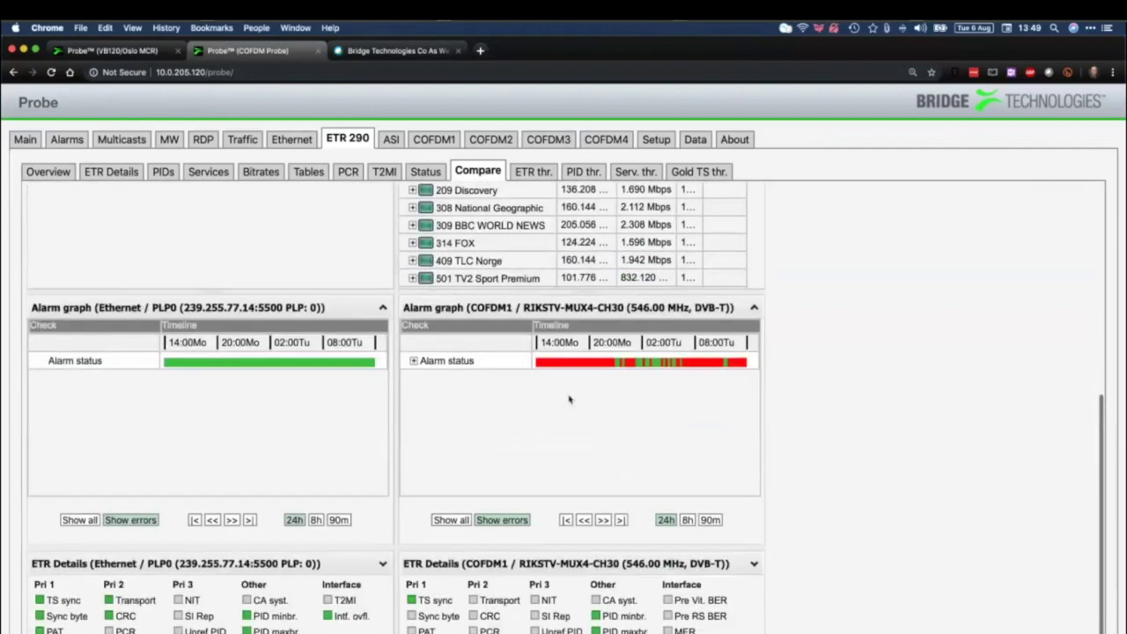
scroll(569, 399, down, 2)
click(413, 284)
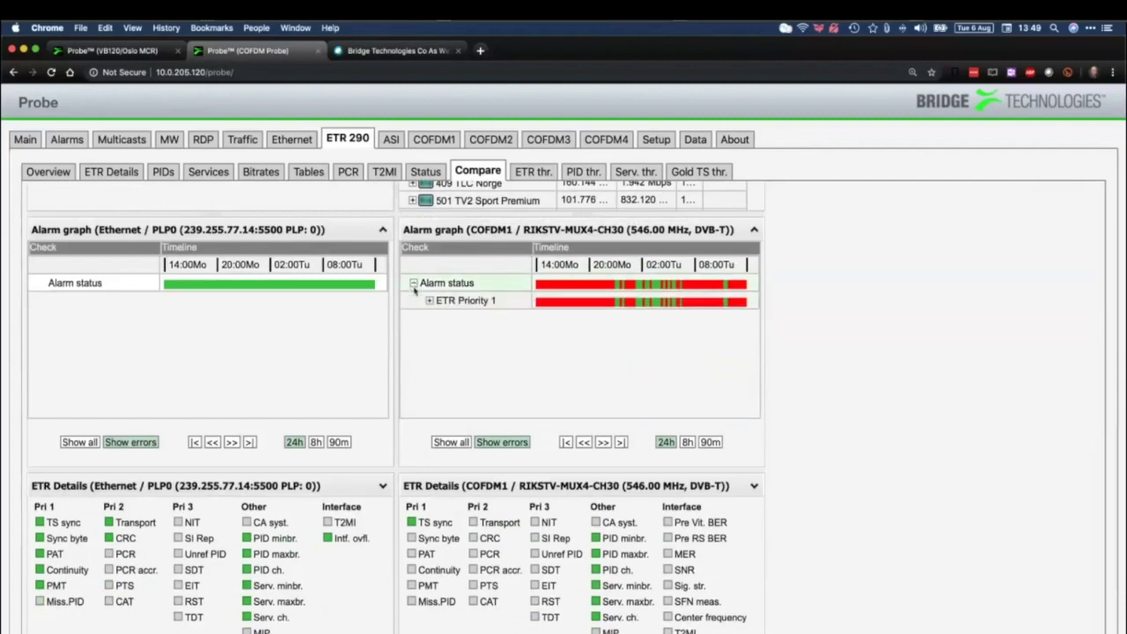
click(429, 301)
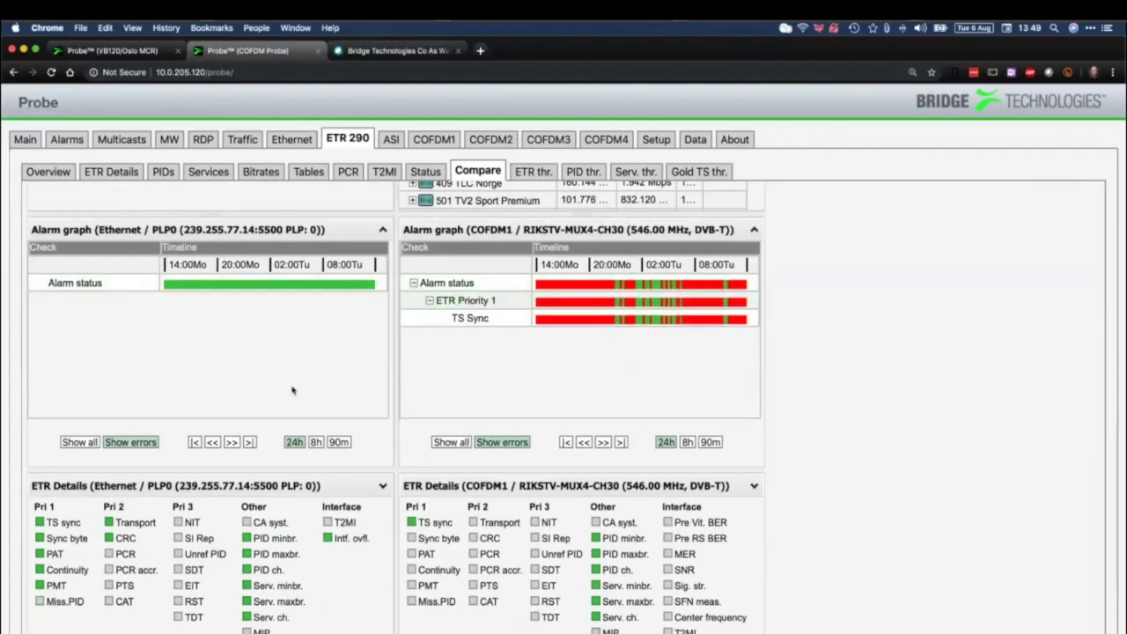
scroll(529, 343, up, 10)
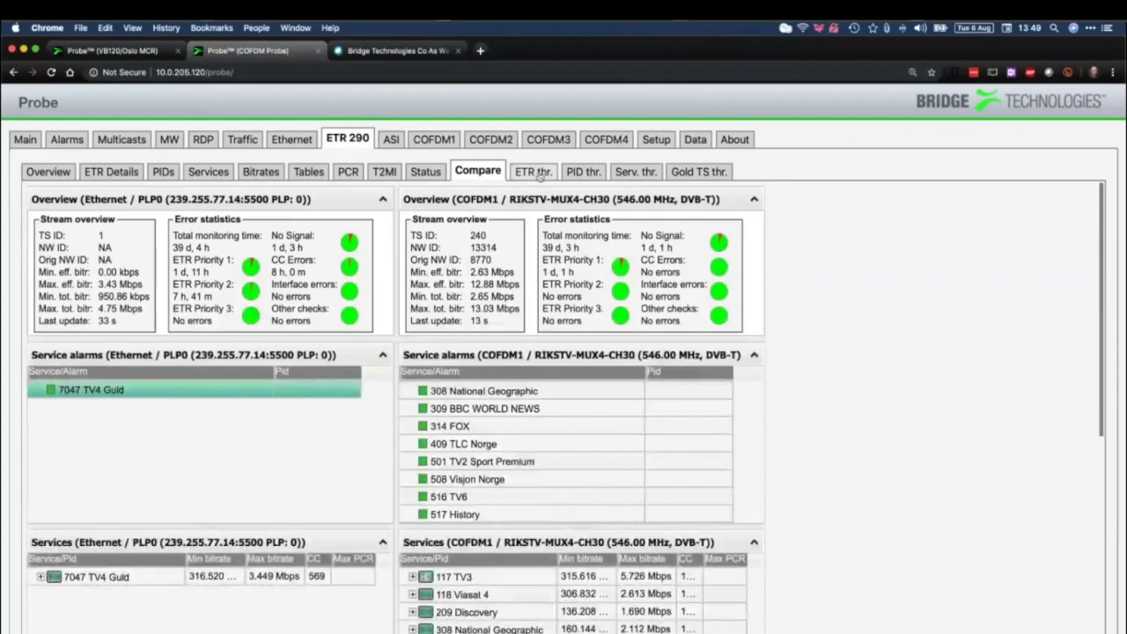
click(540, 174)
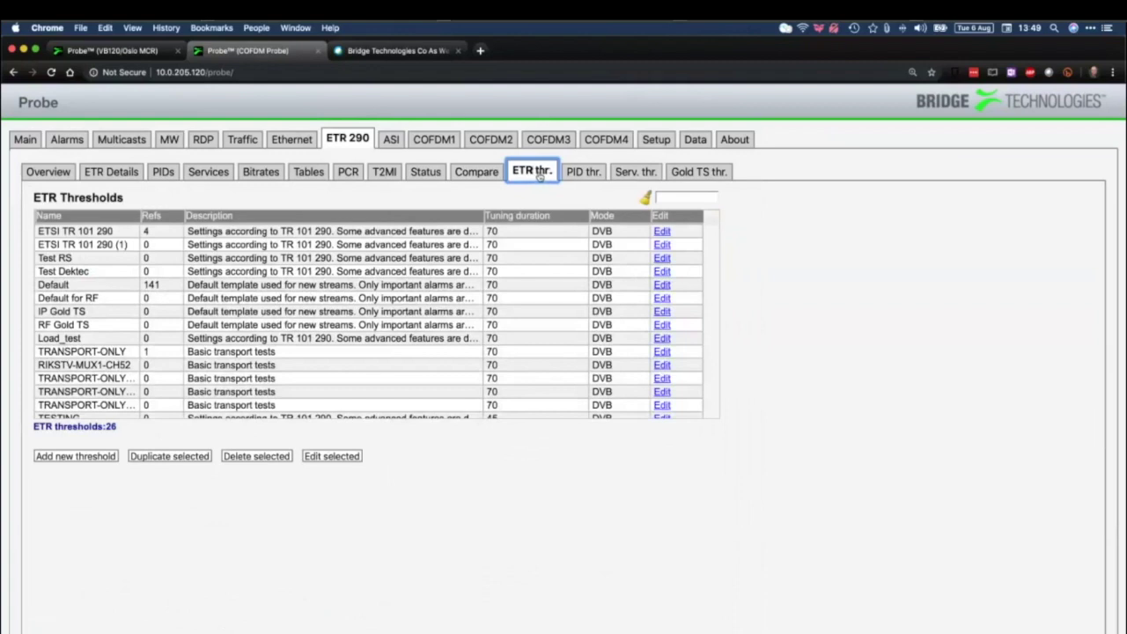
Review the four PID threshold presets, then show the ETR 290 service thresholds page
click(569, 174)
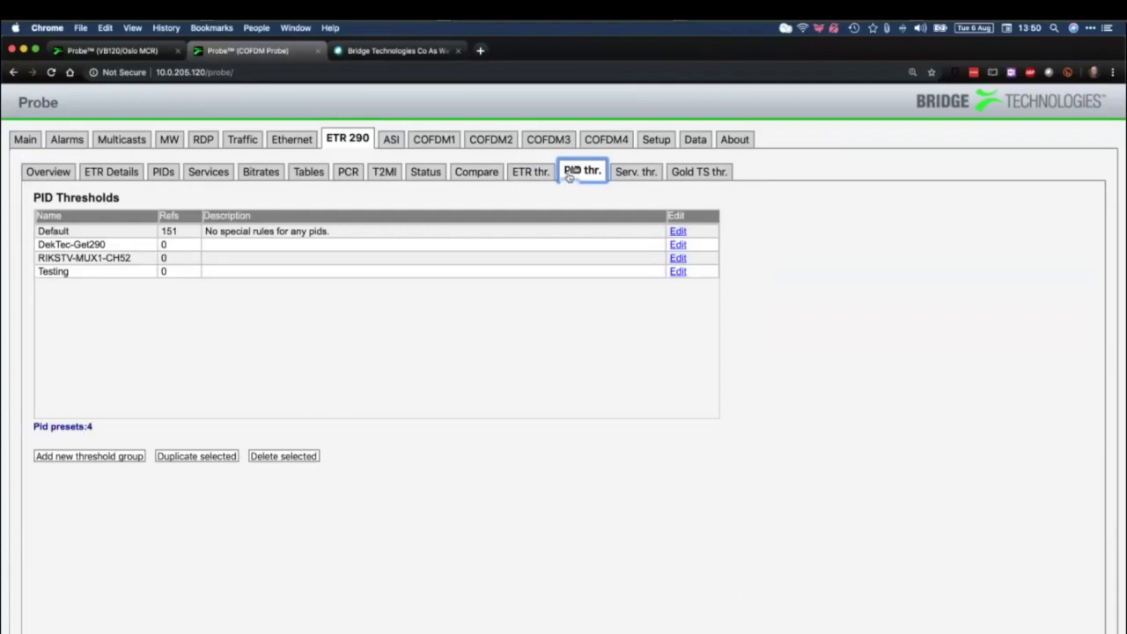
click(636, 171)
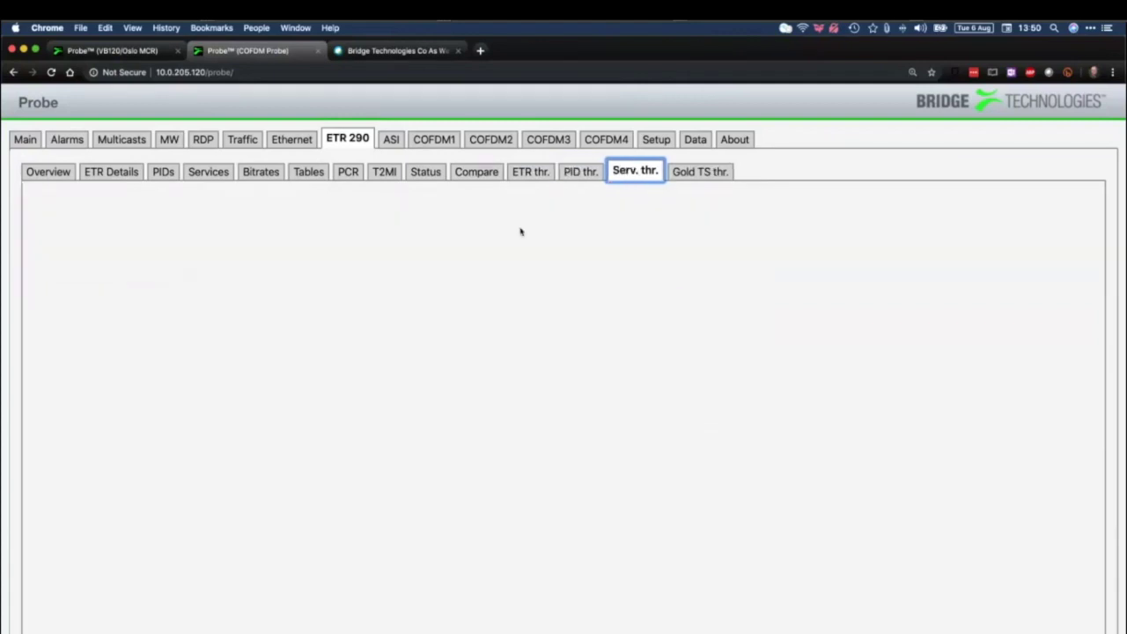
click(677, 235)
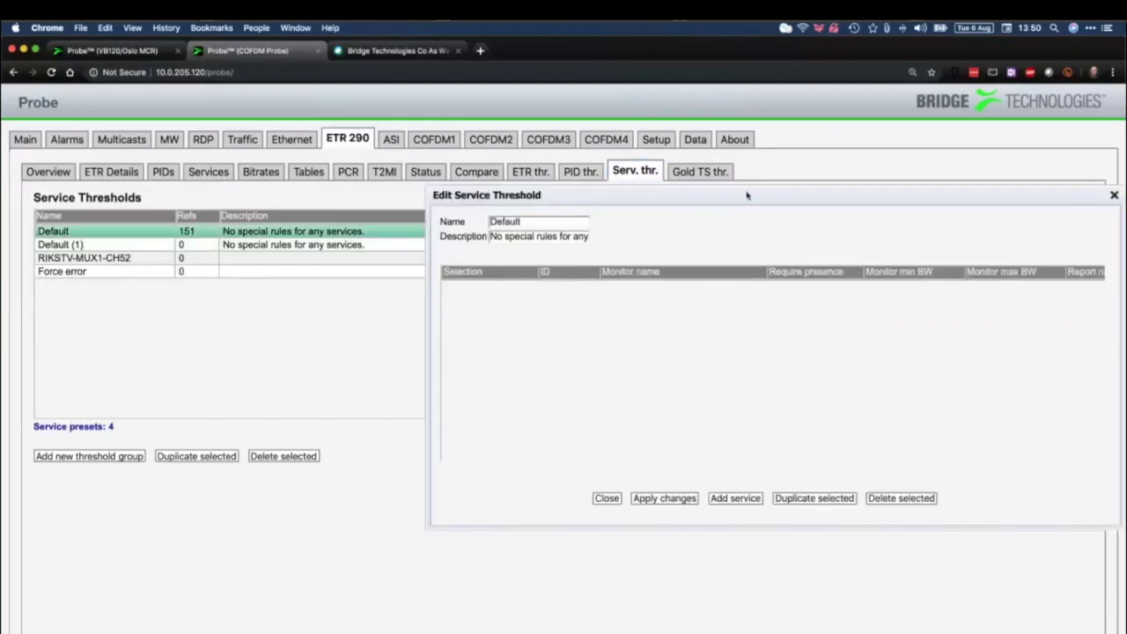
click(1115, 195)
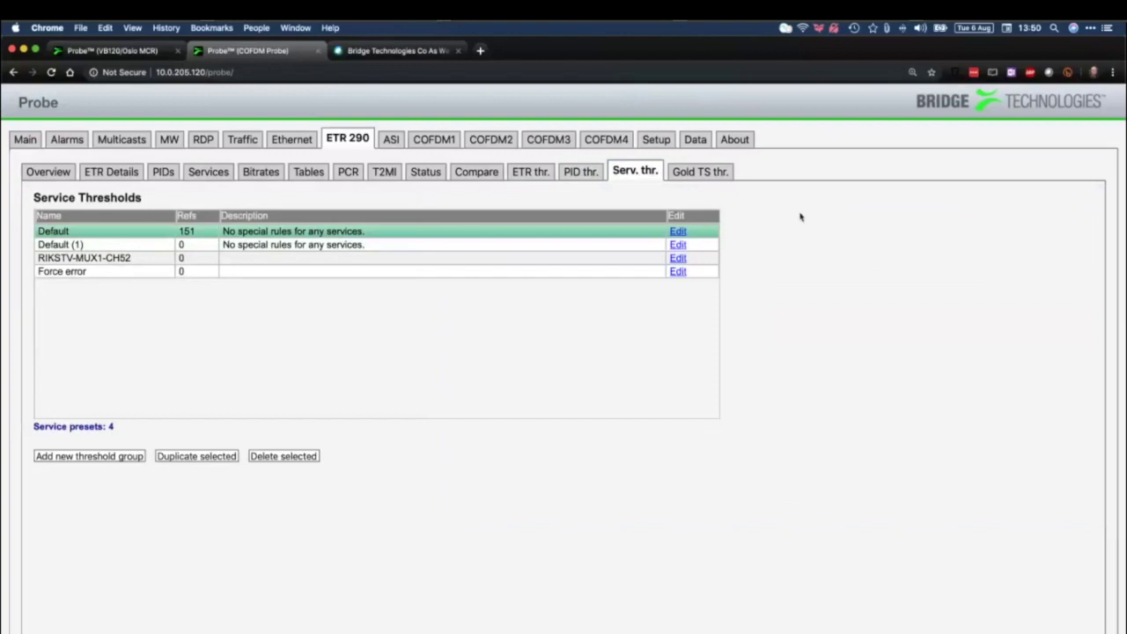
click(676, 245)
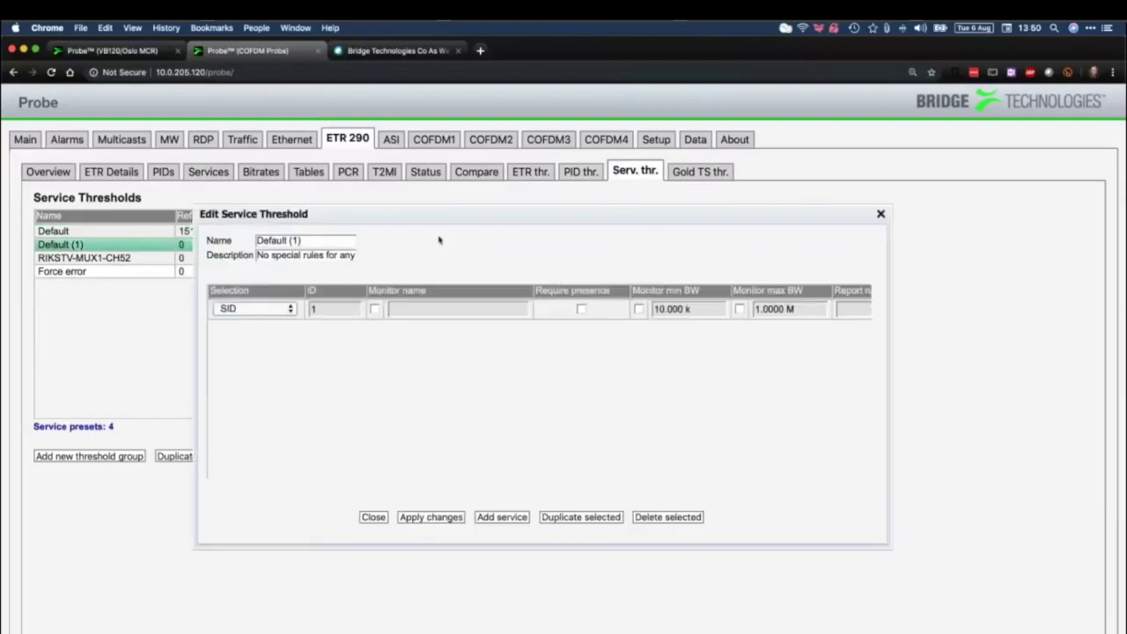
click(286, 309)
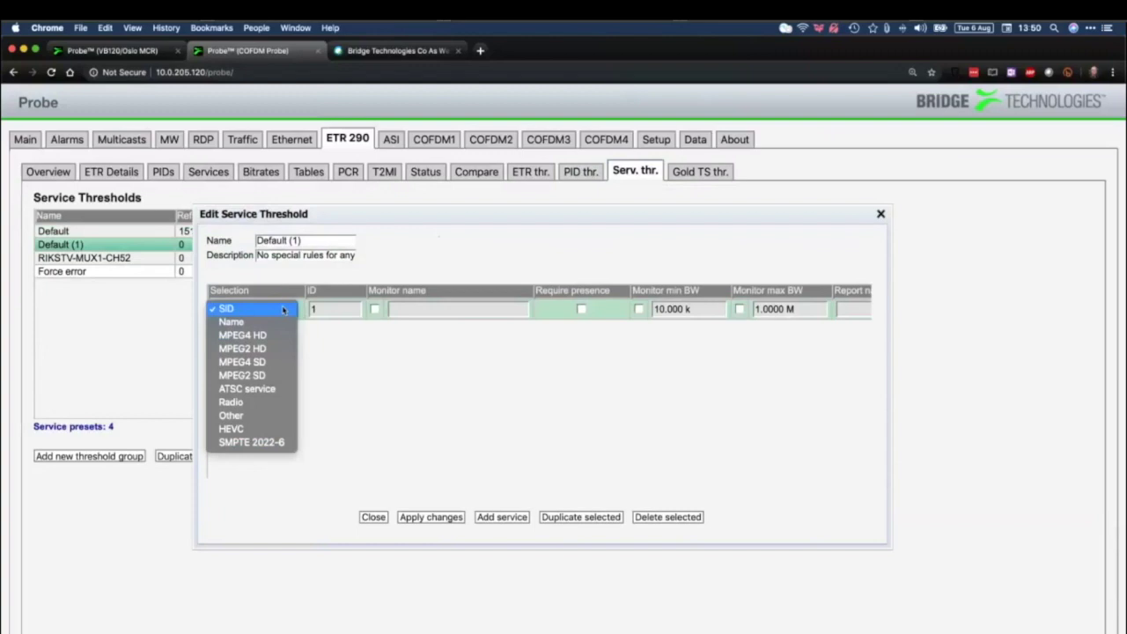
click(667, 328)
scroll(651, 322, right, 5)
scroll(645, 317, right, 5)
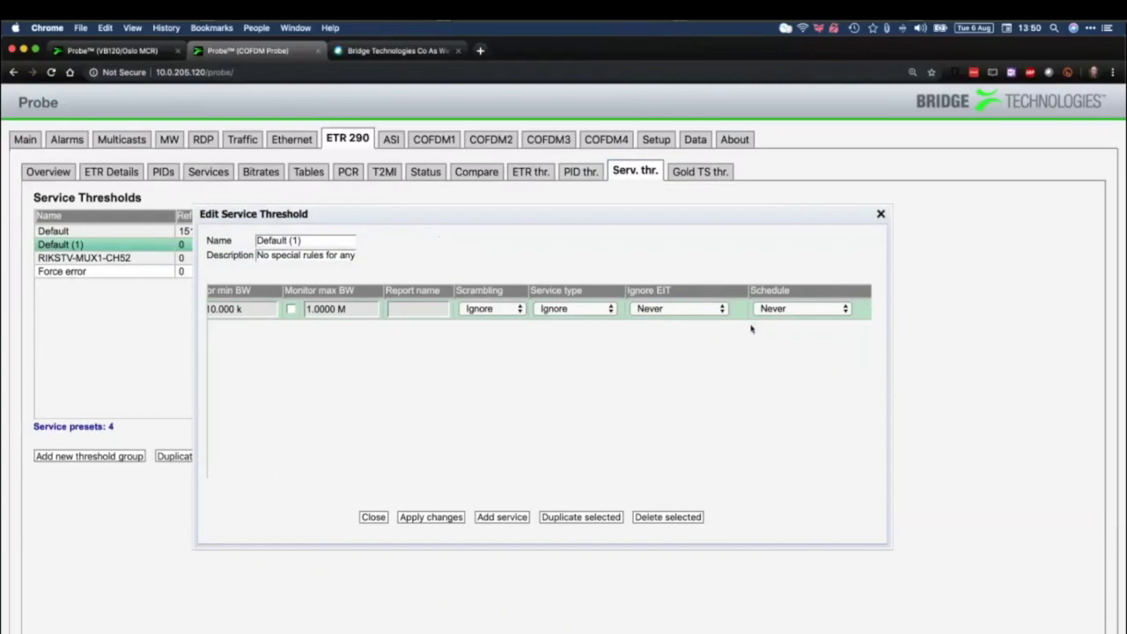
scroll(751, 328, left, 10)
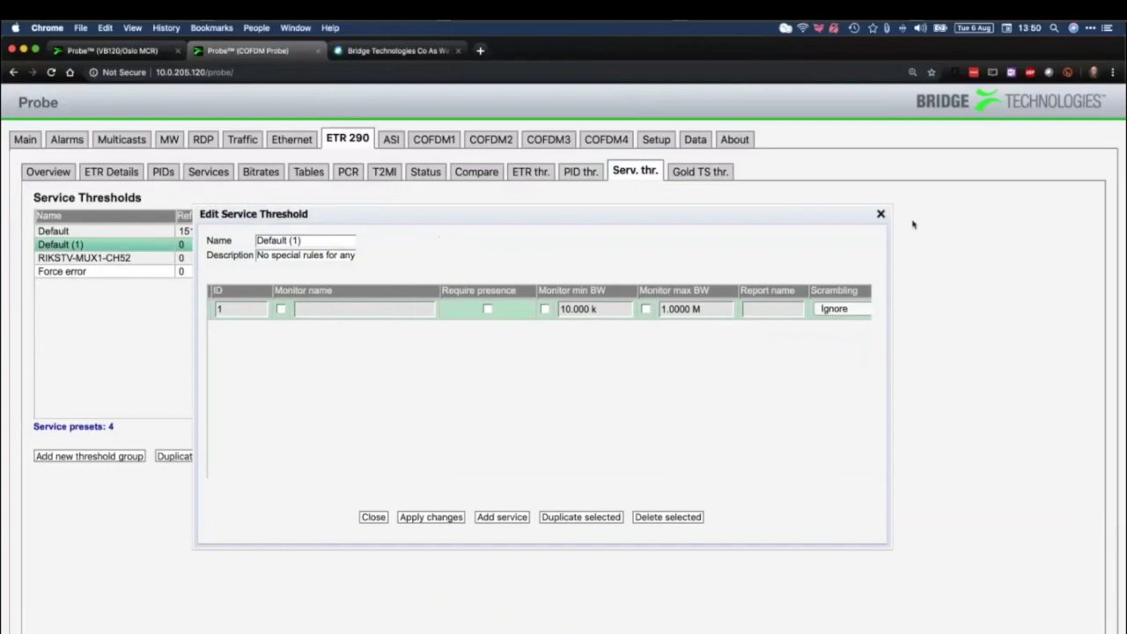
click(880, 214)
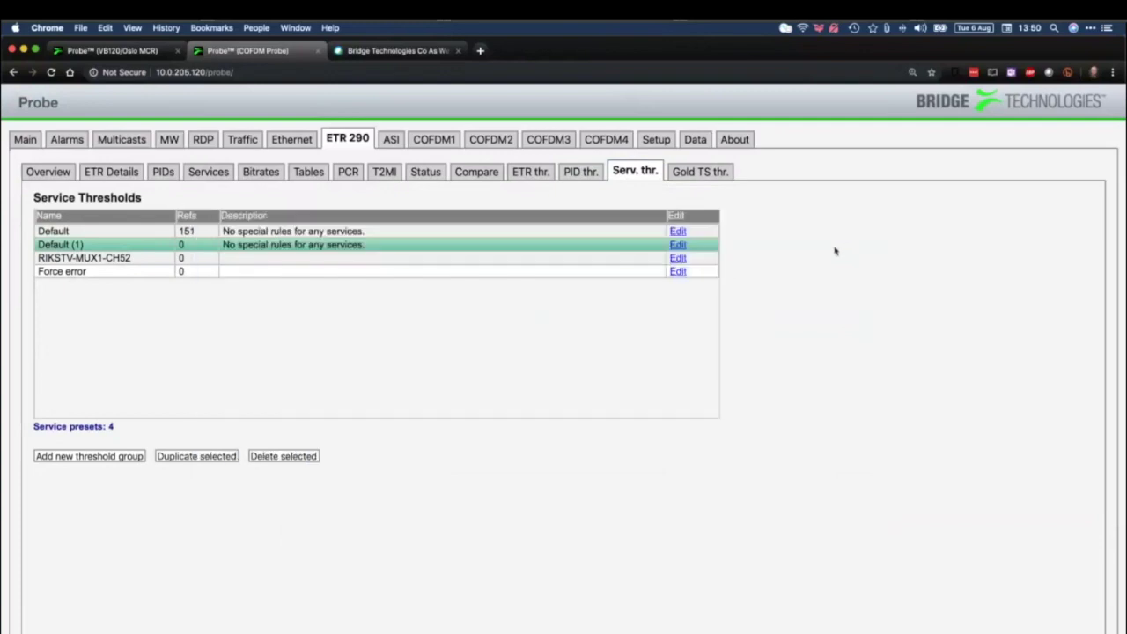
click(678, 258)
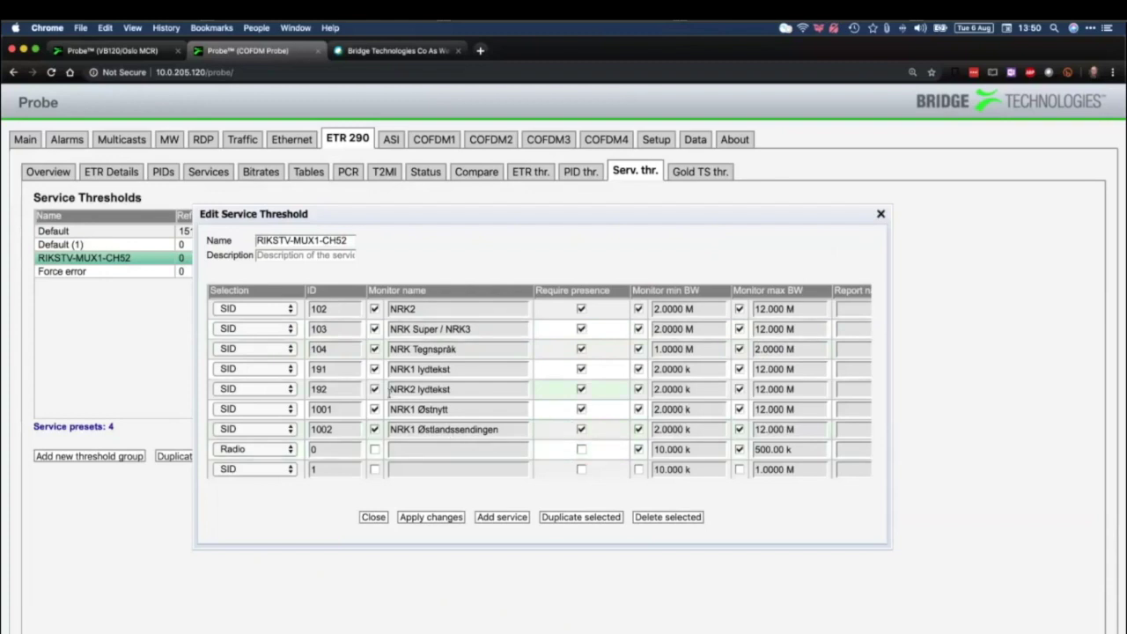
scroll(540, 450, right, 5)
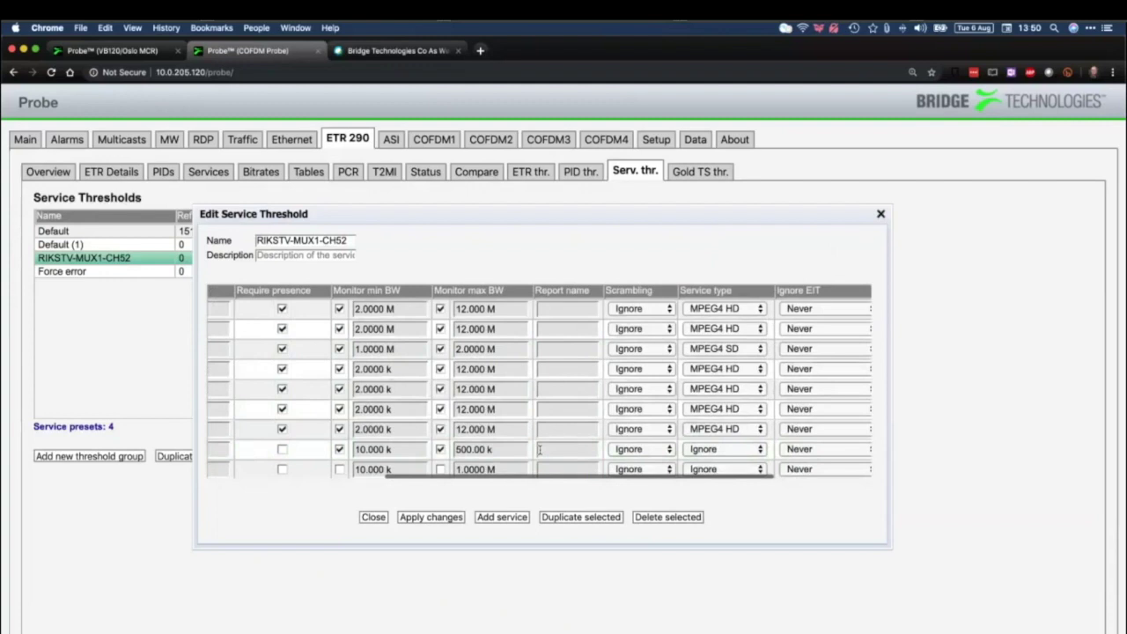
scroll(539, 450, right, 5)
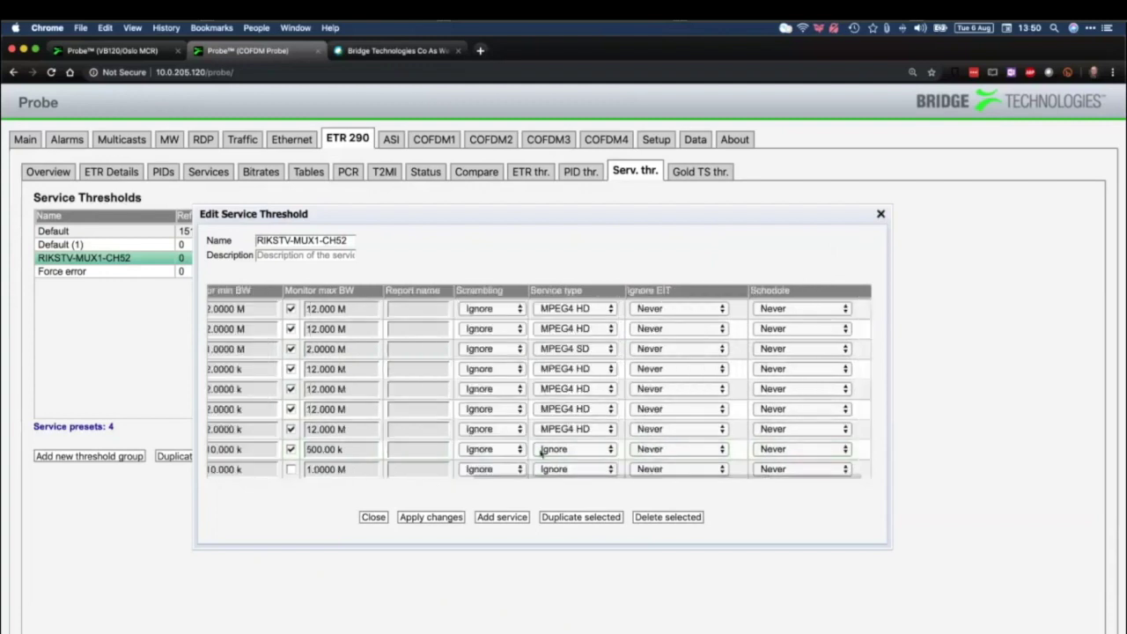
click(822, 310)
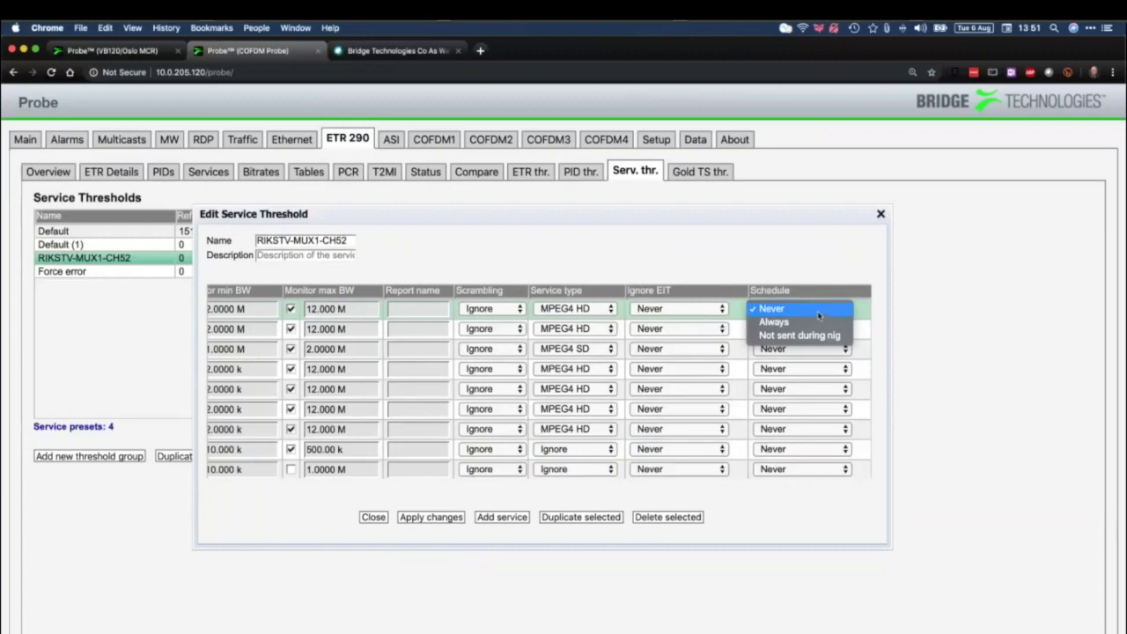
click(813, 309)
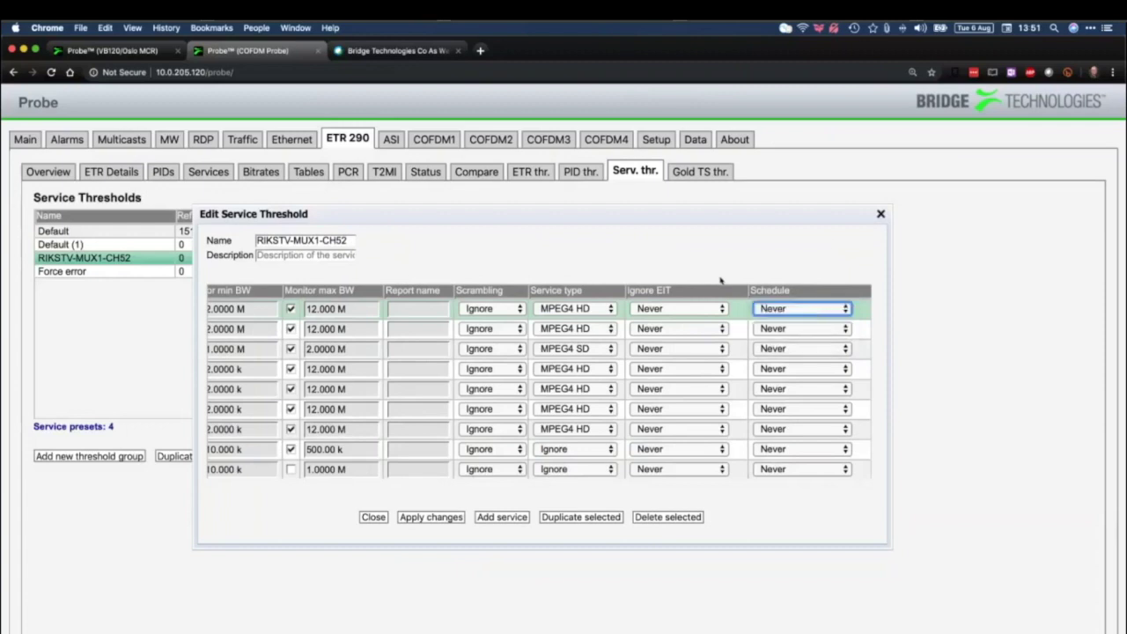
click(881, 216)
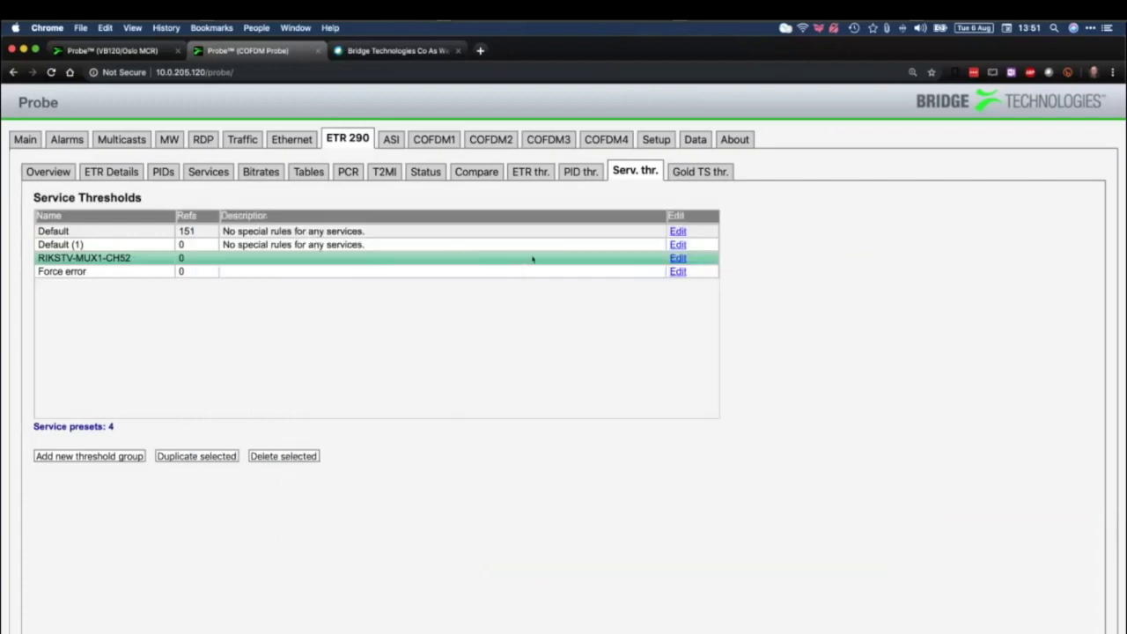
On the VB120/Oslo MCR probe, inspect the Canal+ Family preset among 12 service thresholds, then close it
key(ctrl+shift+Tab)
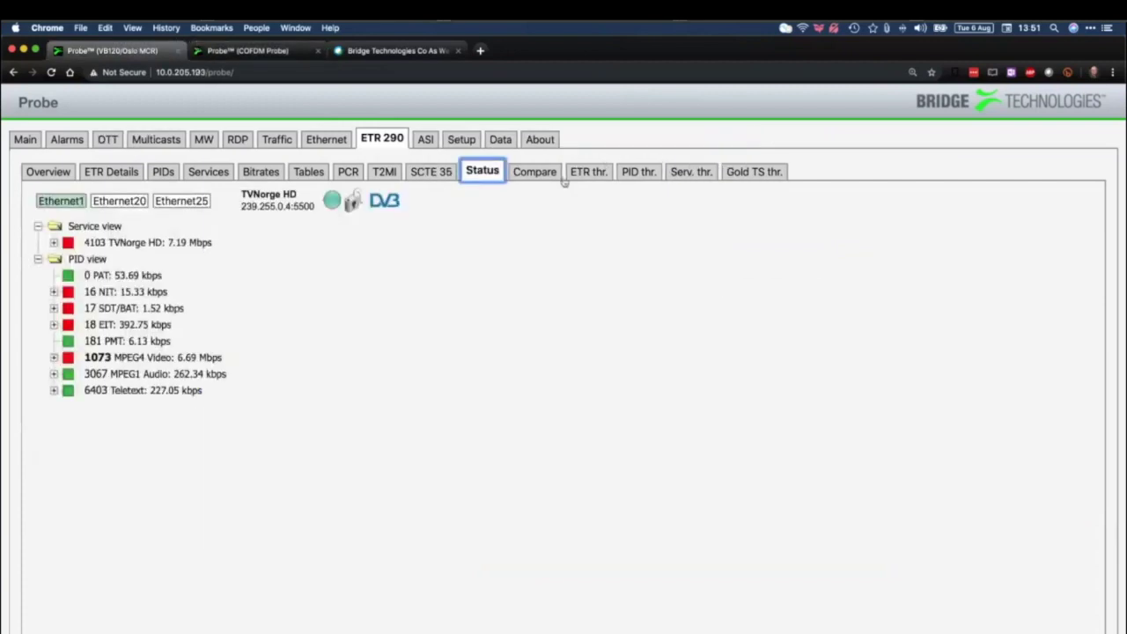
click(692, 171)
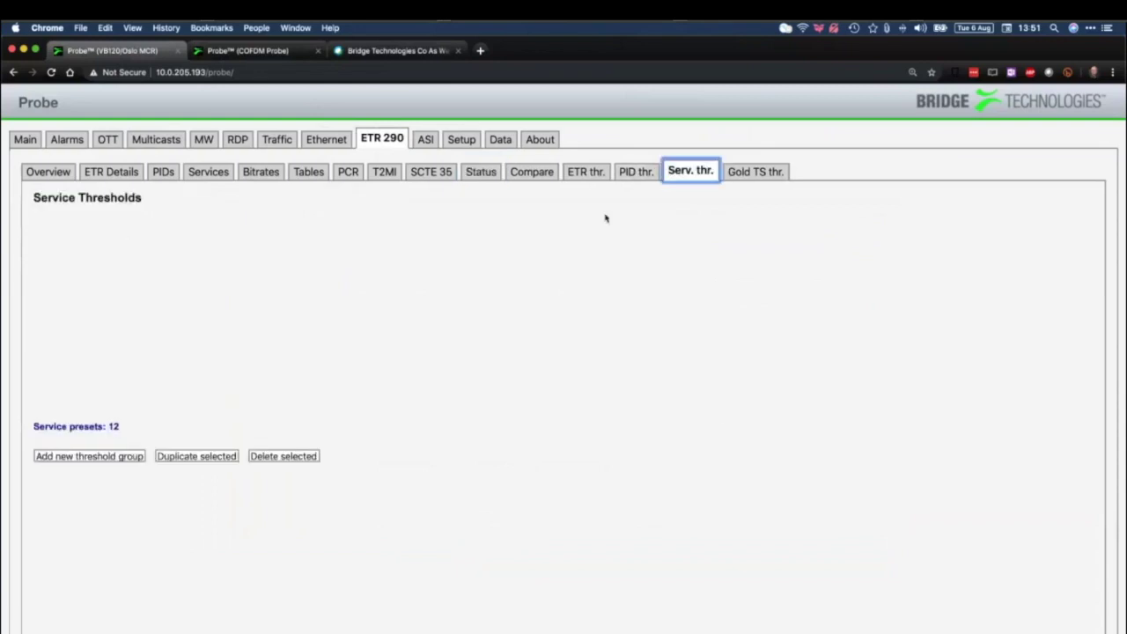
click(678, 285)
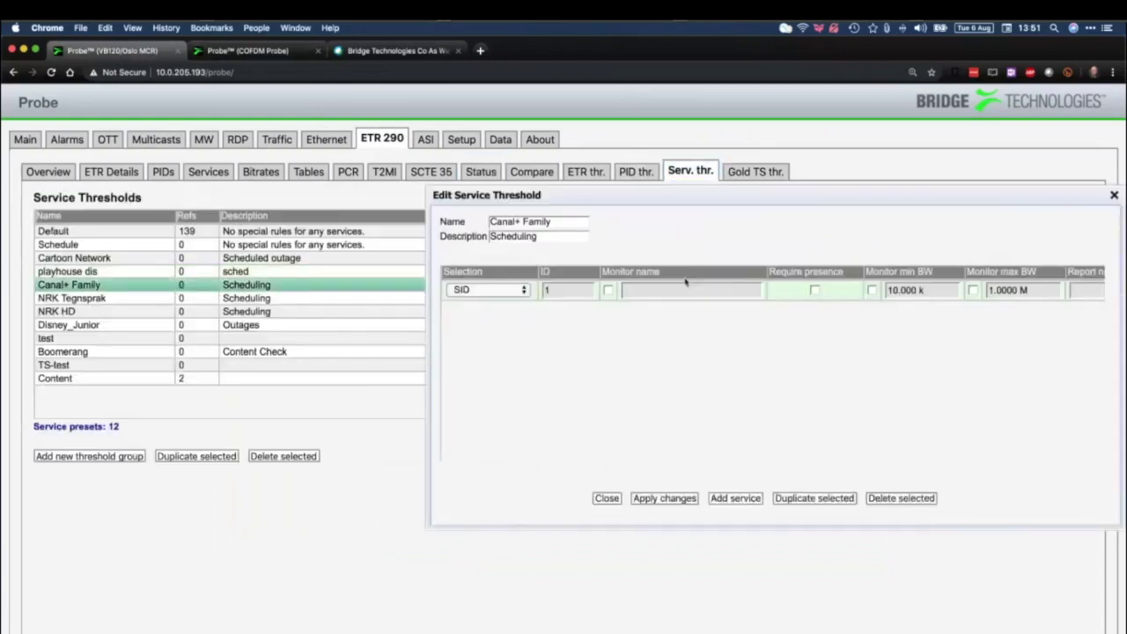
scroll(798, 297, right, 6)
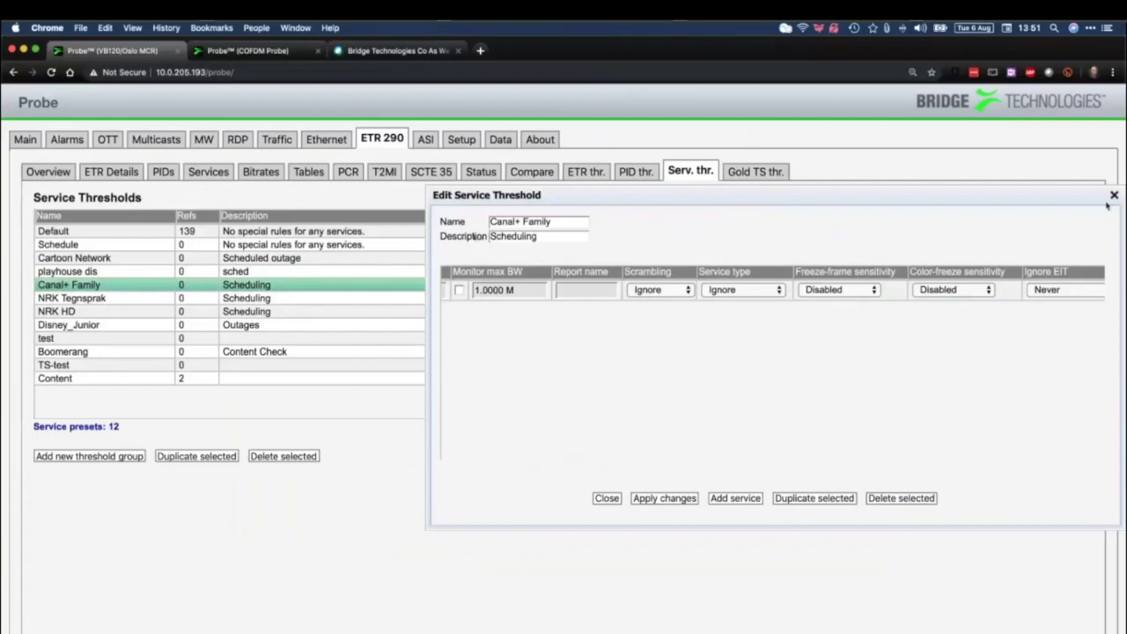
click(1112, 196)
Browse the channel thumbnail grid, check the NOMAD channel's details, then open the ETR 290 Overview
click(25, 139)
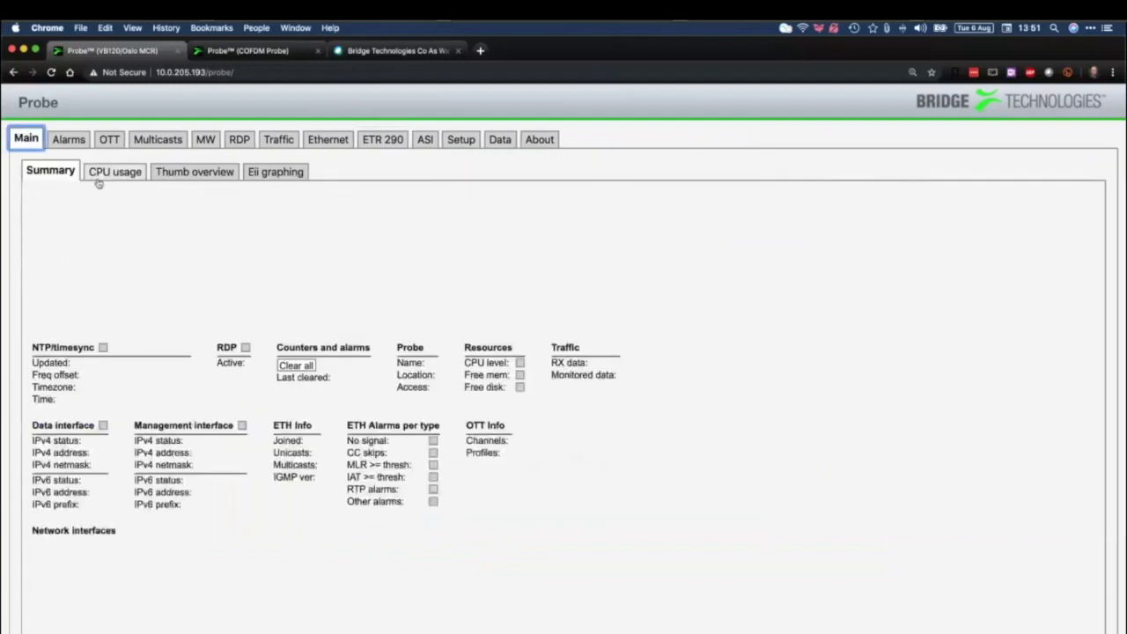
click(189, 172)
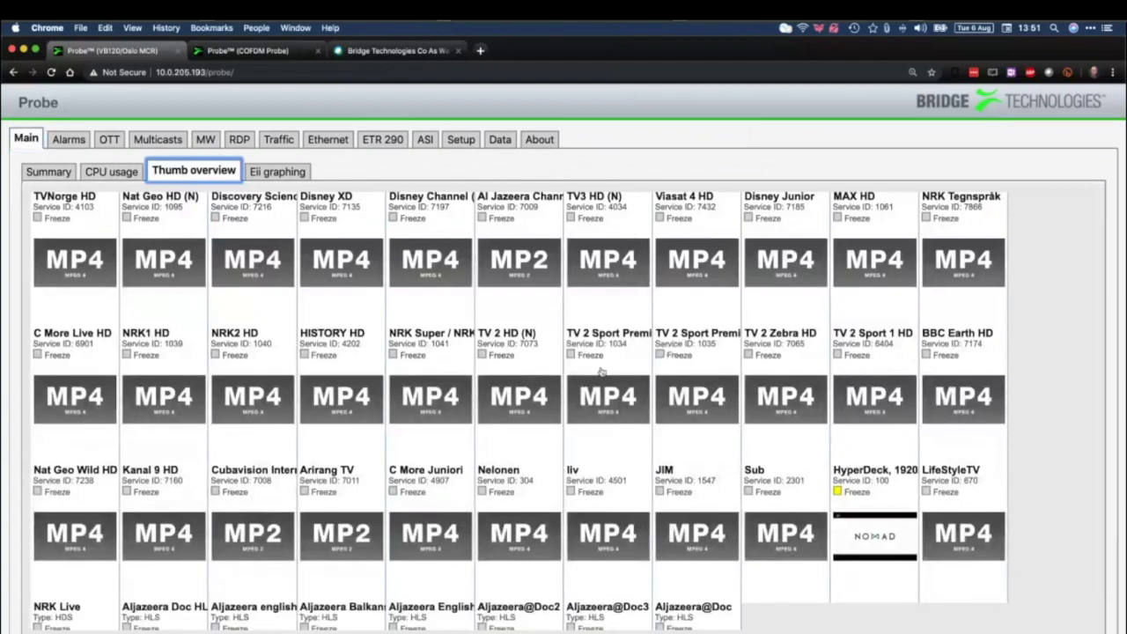
scroll(876, 507, down, 3)
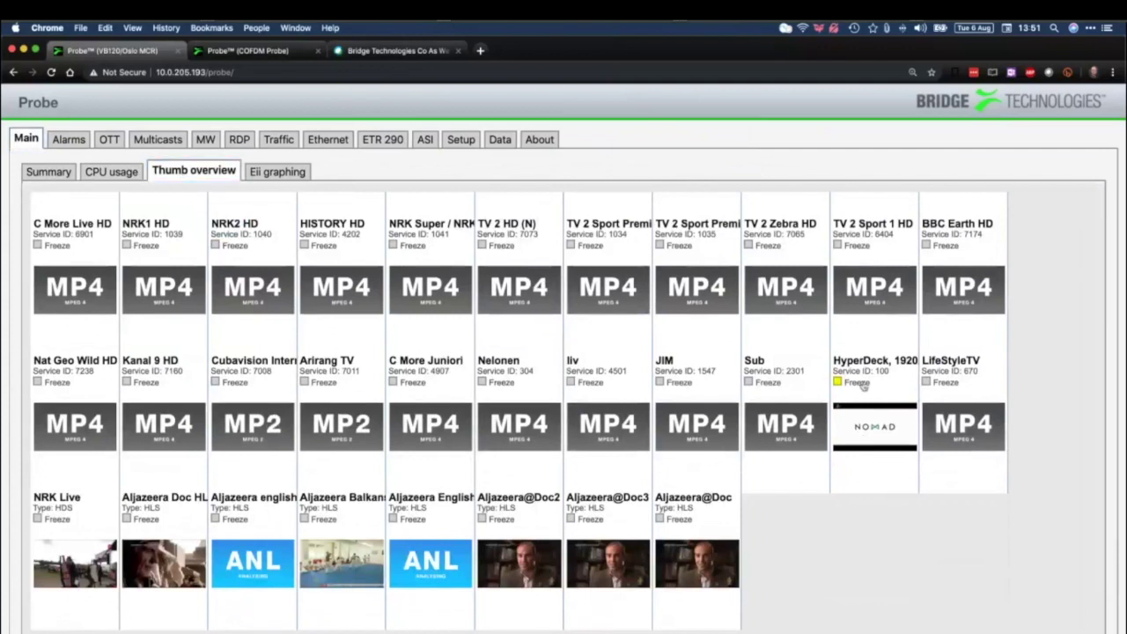
click(852, 385)
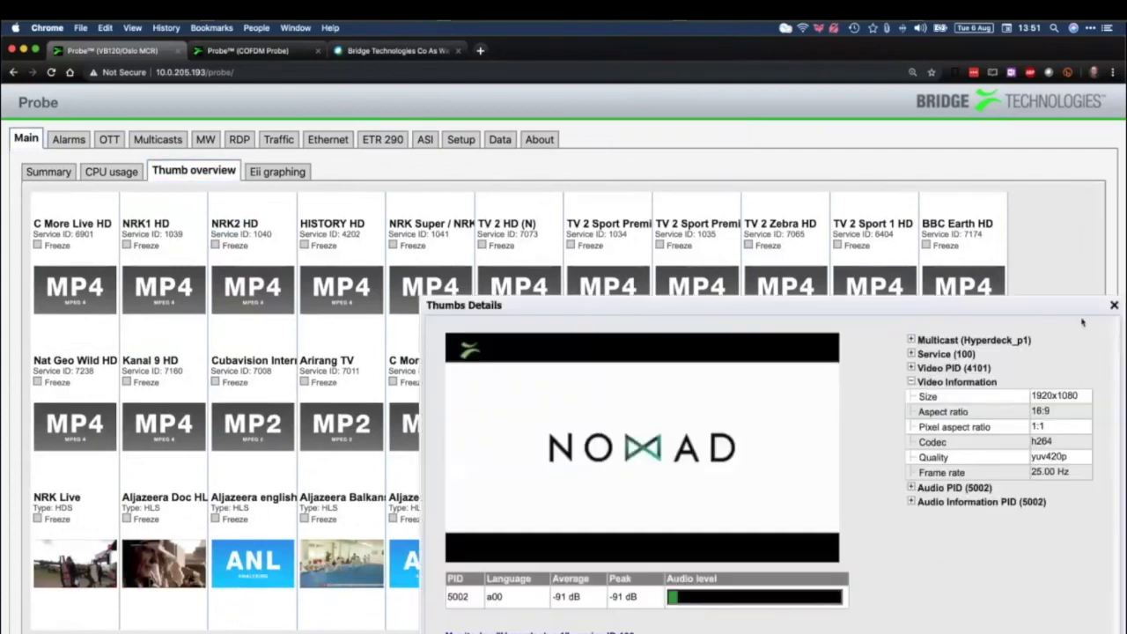
click(1114, 307)
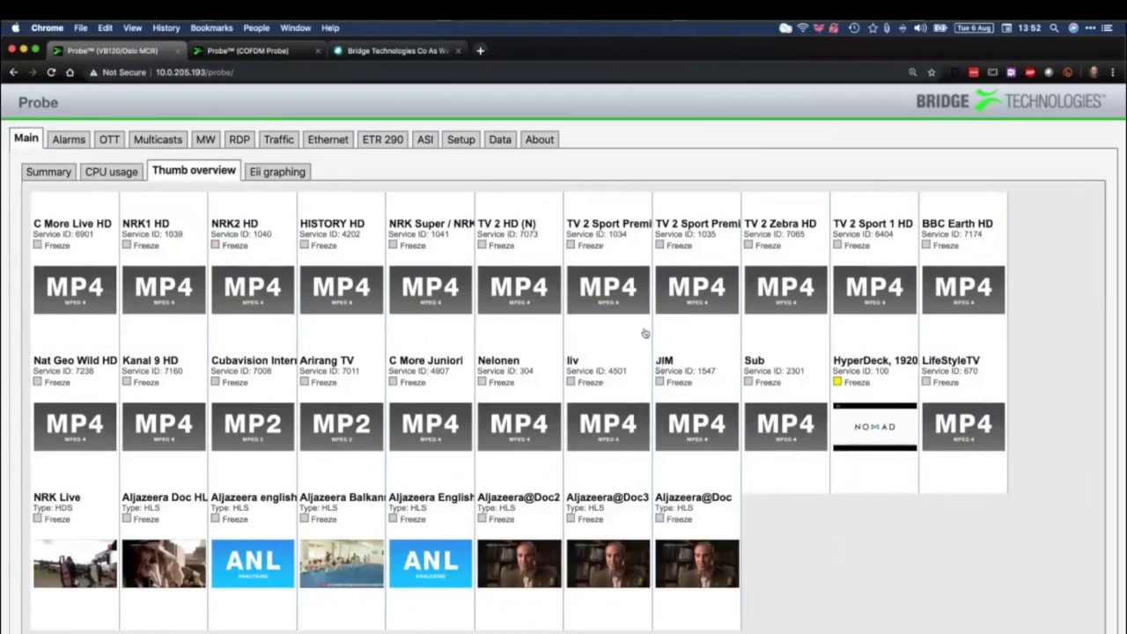
click(382, 138)
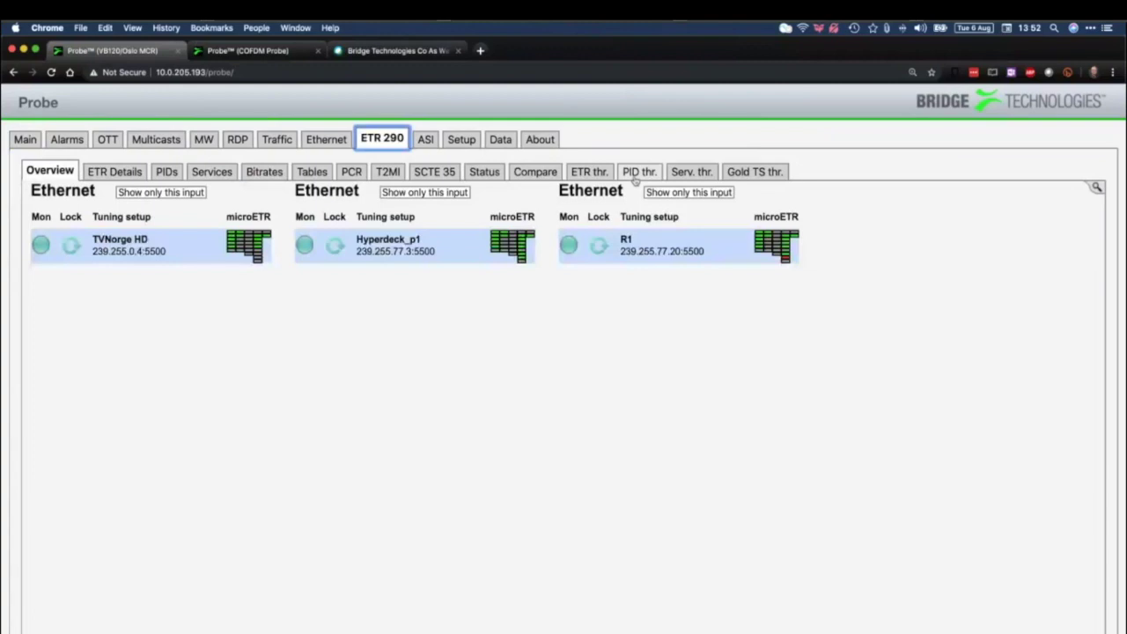
Open the NRK Tegnsprak preset from the 12 service threshold presets for editing
click(690, 172)
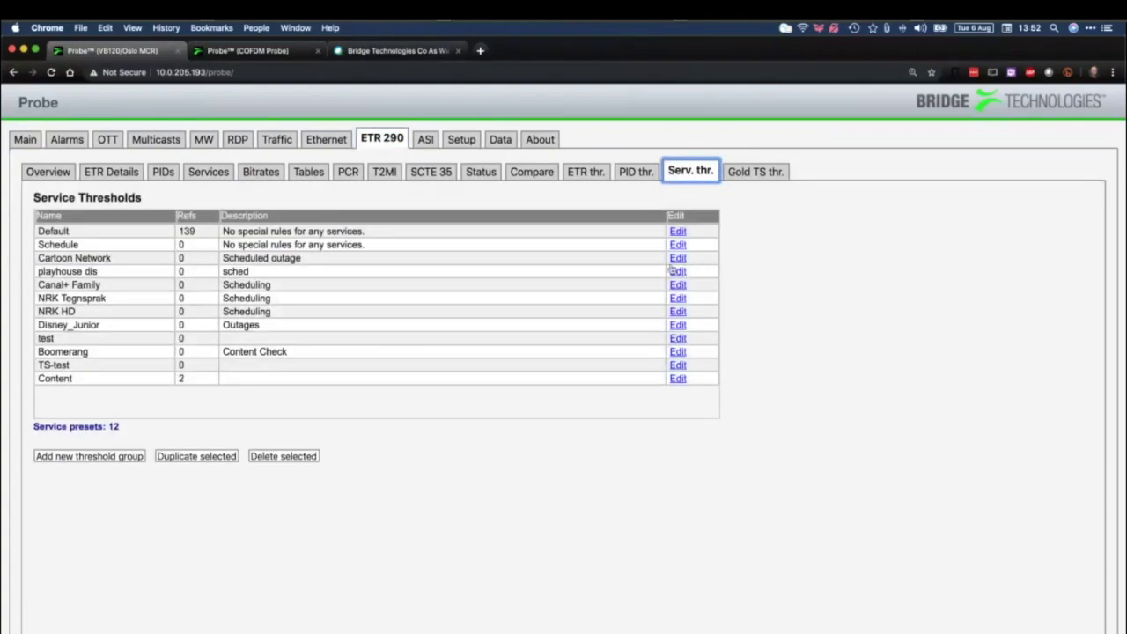
click(677, 297)
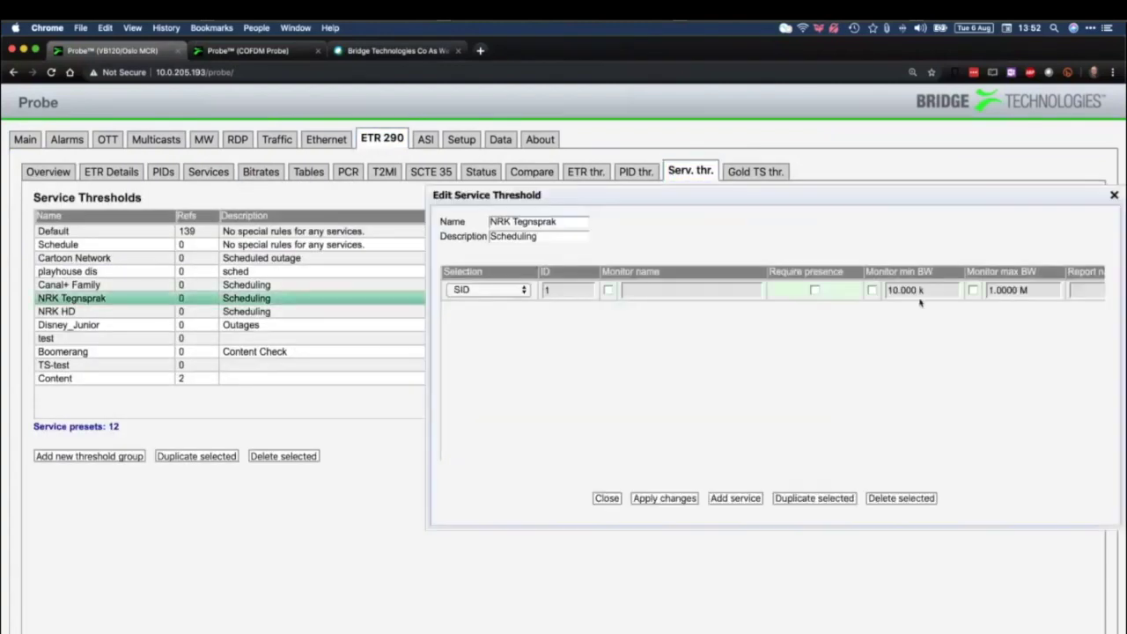
scroll(921, 302, right, 5)
Try colour-freeze sensitivity Trigger seldom and Trigger often, then settle on Normal
click(821, 290)
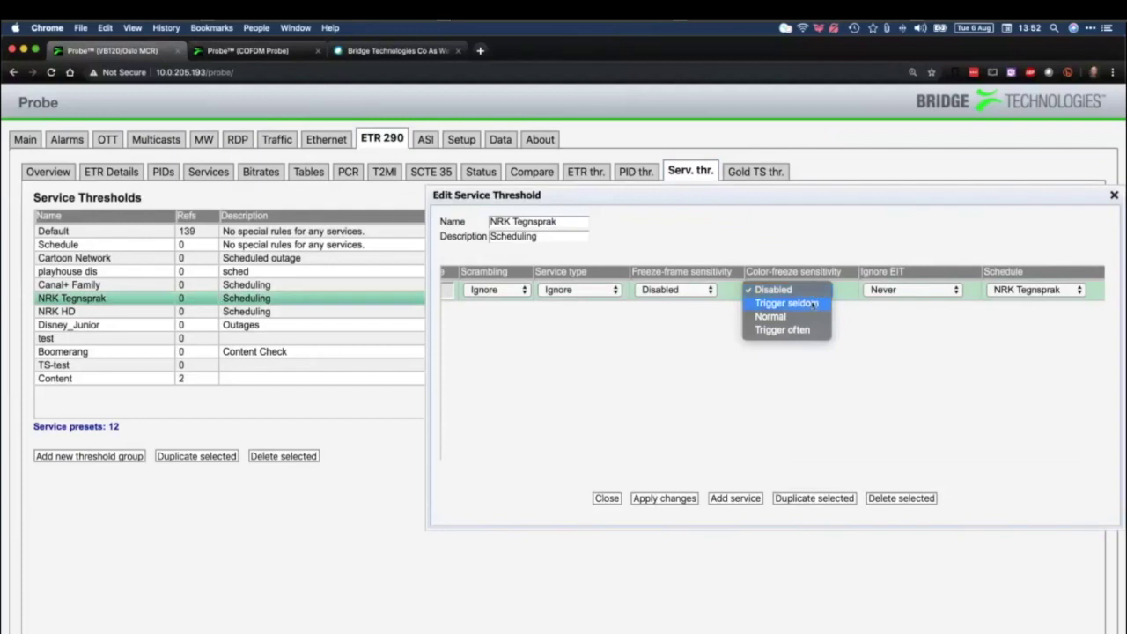
click(814, 304)
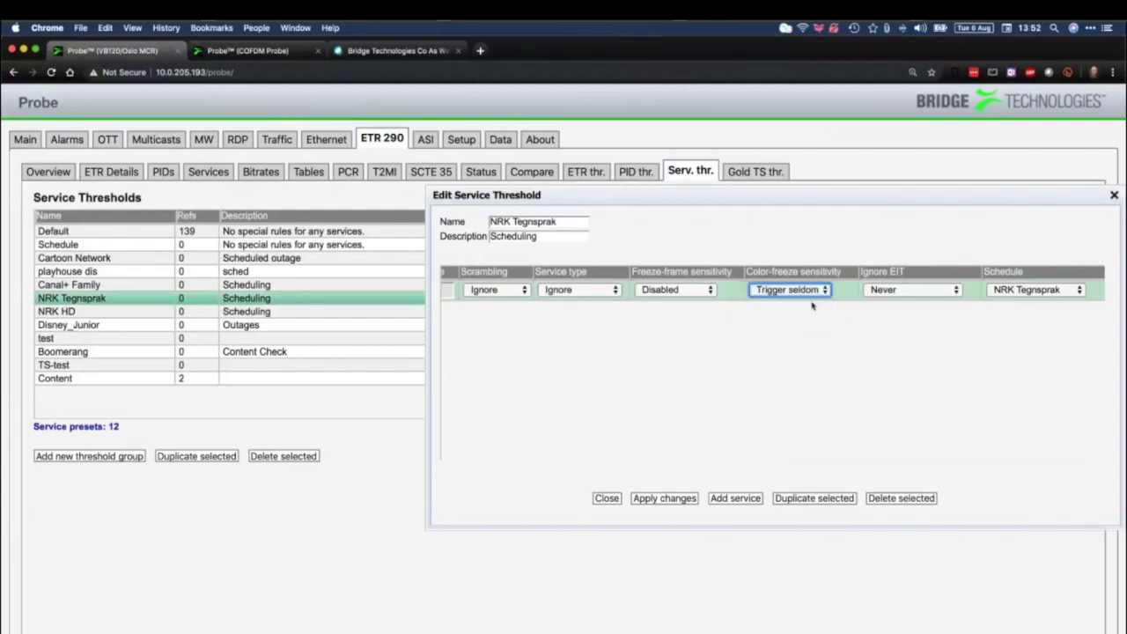
click(820, 291)
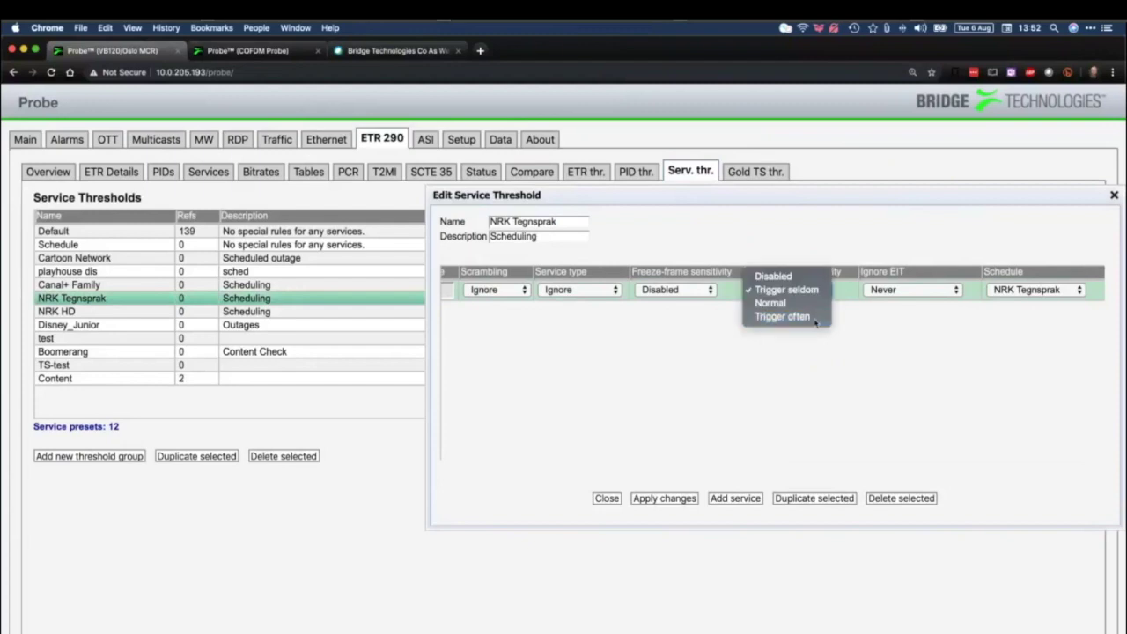
click(815, 319)
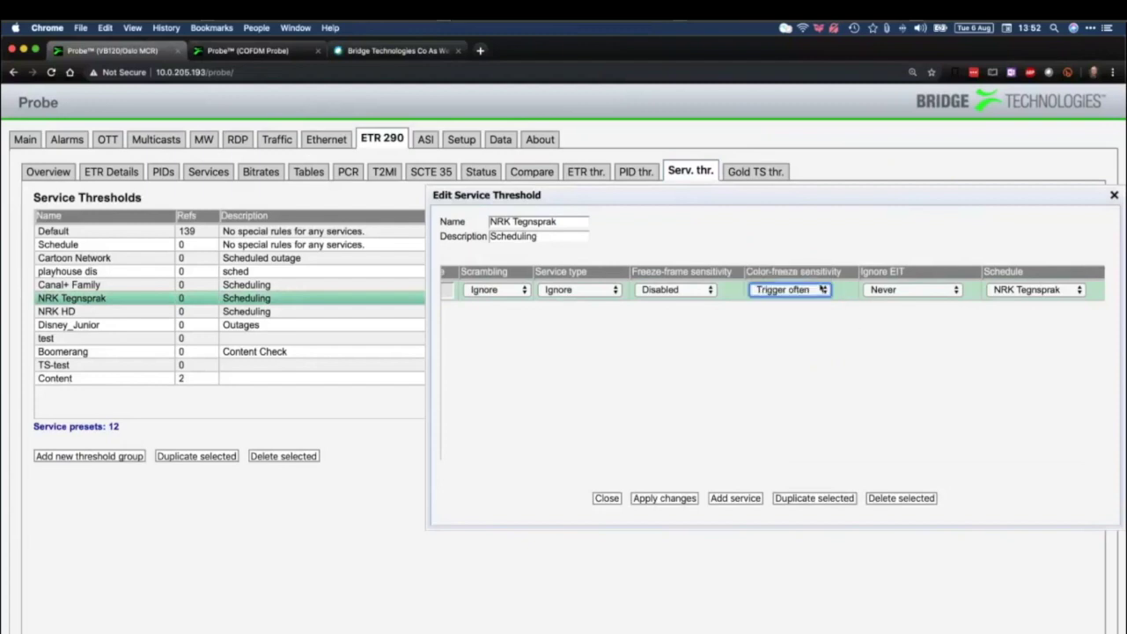
click(823, 290)
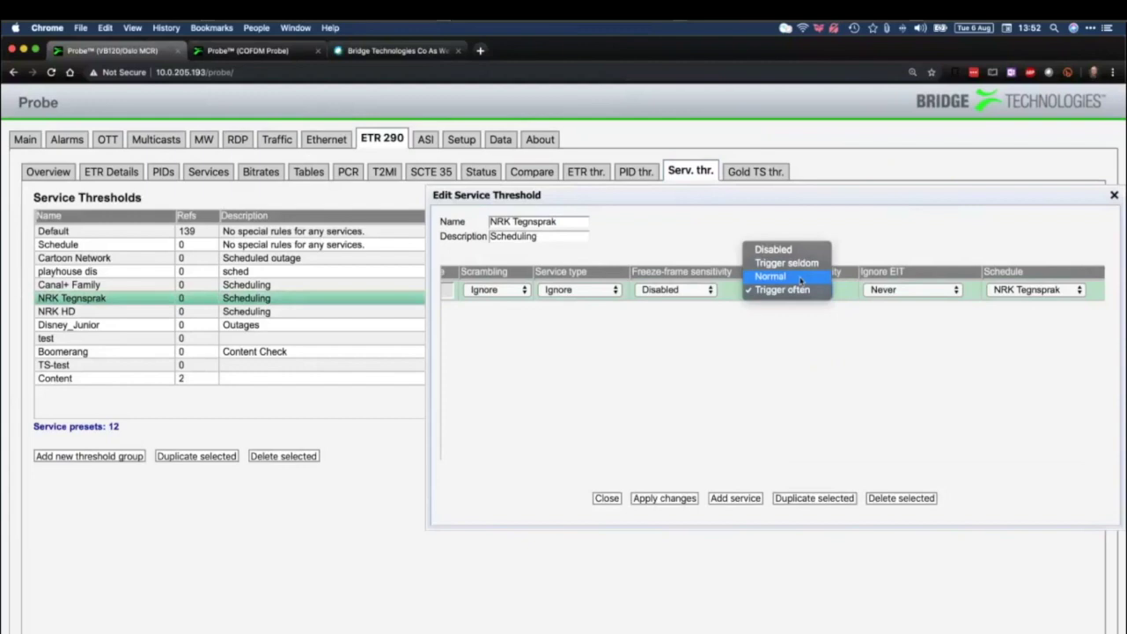
click(800, 278)
Look at the schedule preset list without changing it, then close the preset editor
click(1059, 294)
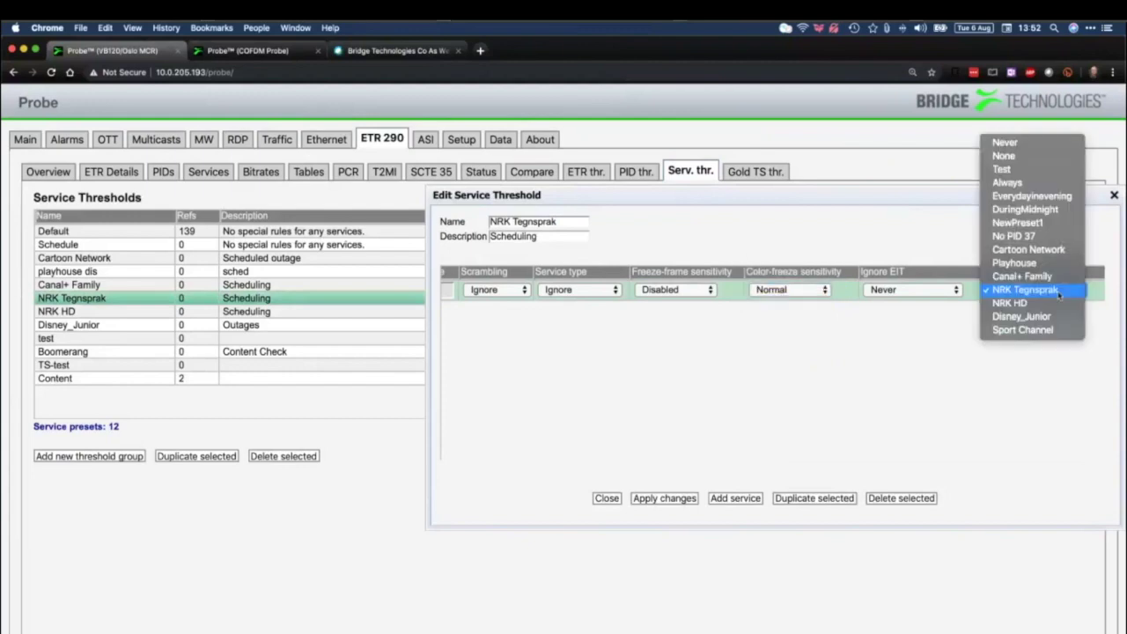
click(986, 419)
click(1114, 194)
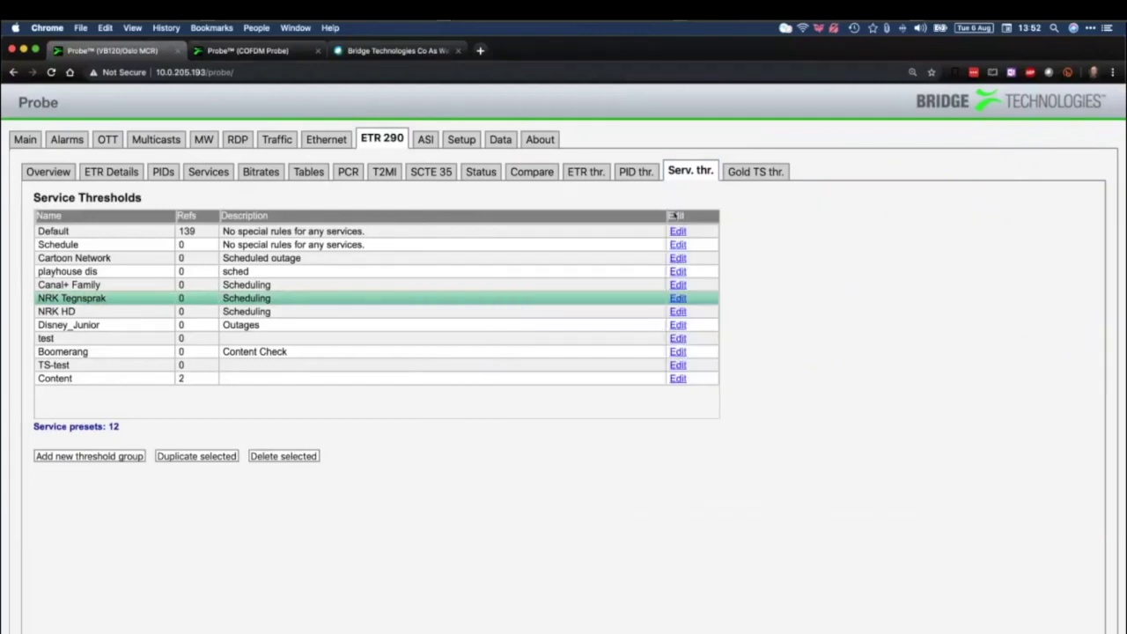
Show the four Gold TS reference threshold presets, including GoldTest2 and CLARO TEST, then move to the COFDM probe
click(754, 171)
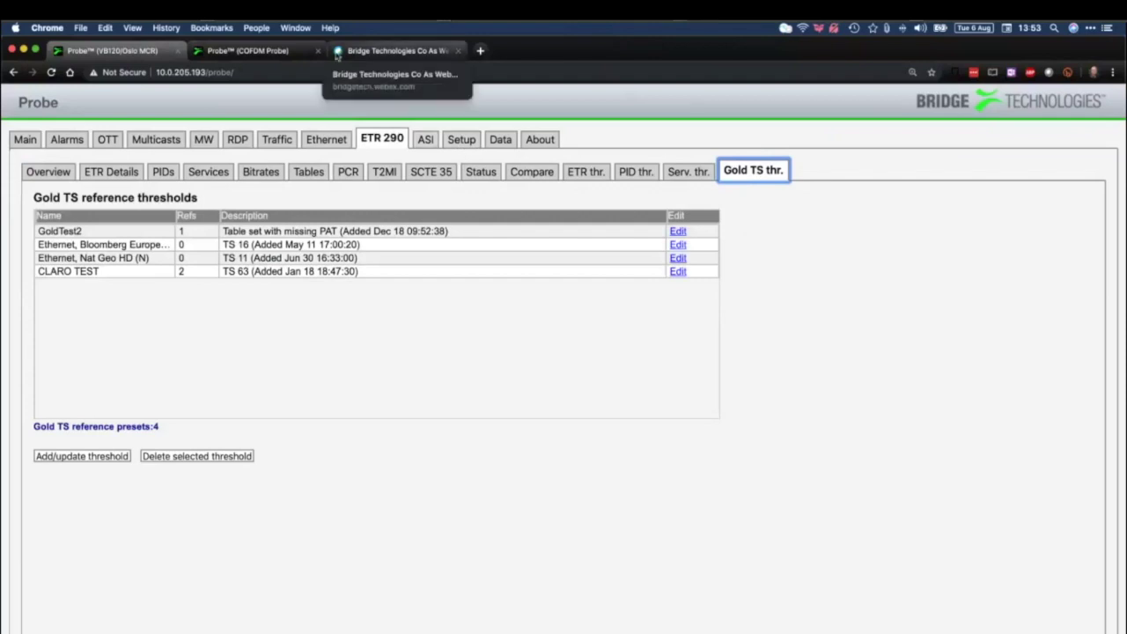
click(251, 50)
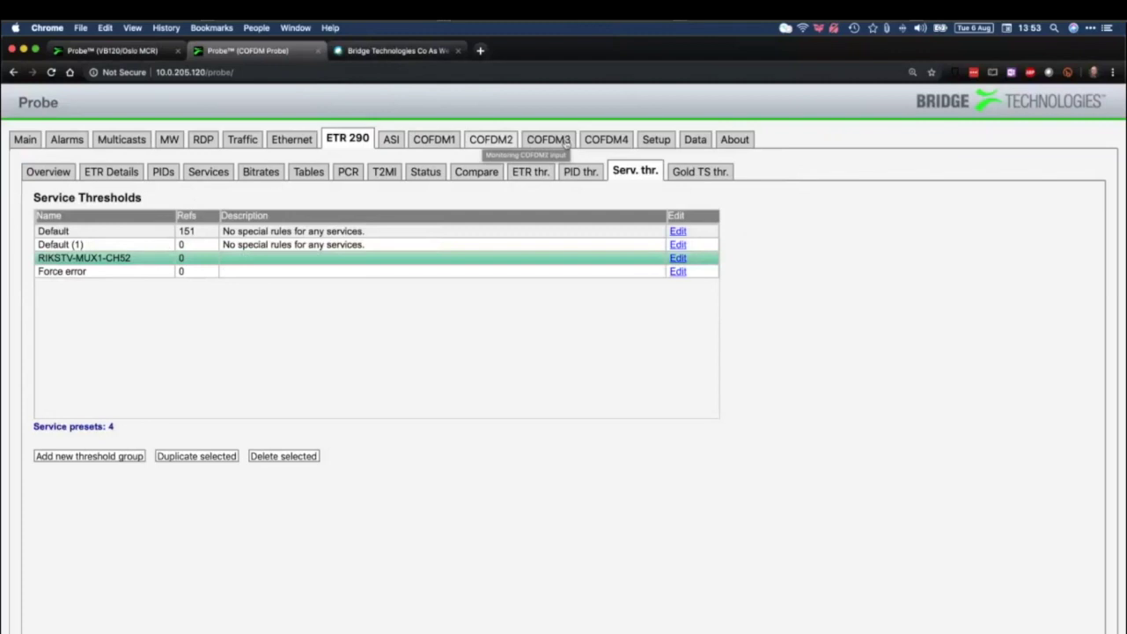
Read the COFDM probe's main hardware summary, then return to the VB120 Oslo MCR probe
click(26, 140)
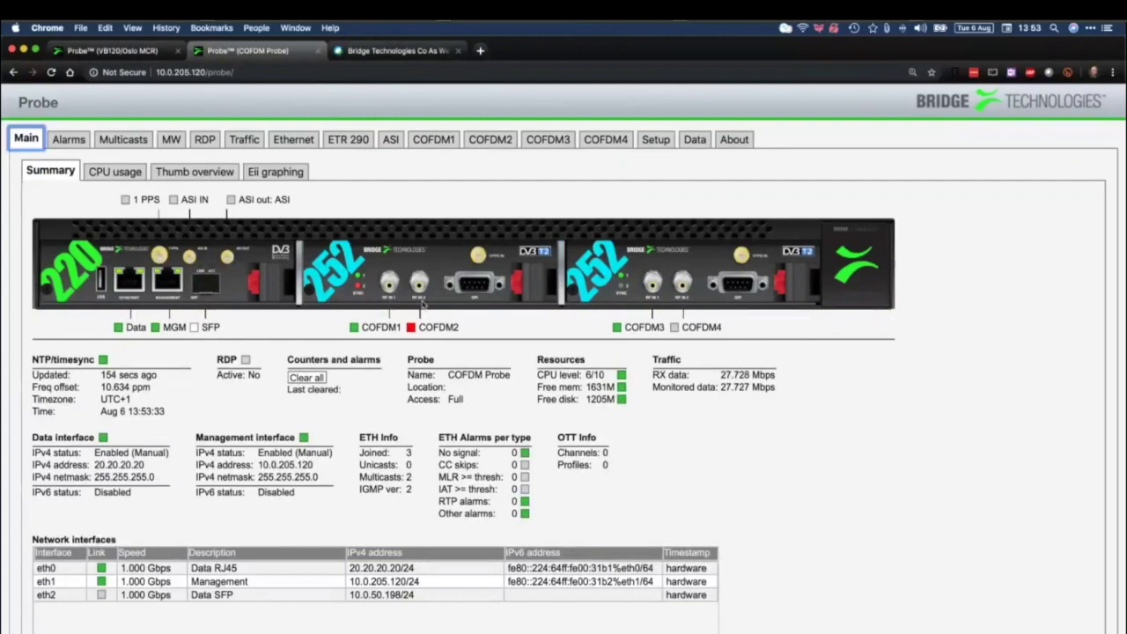
click(440, 324)
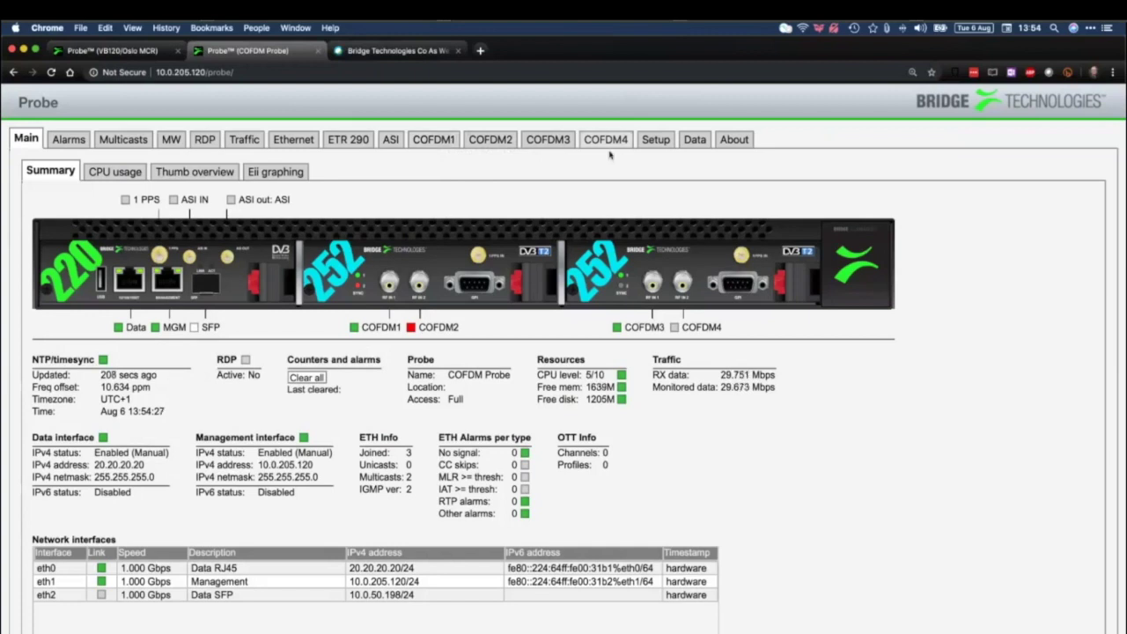
key(ctrl+shift+Tab)
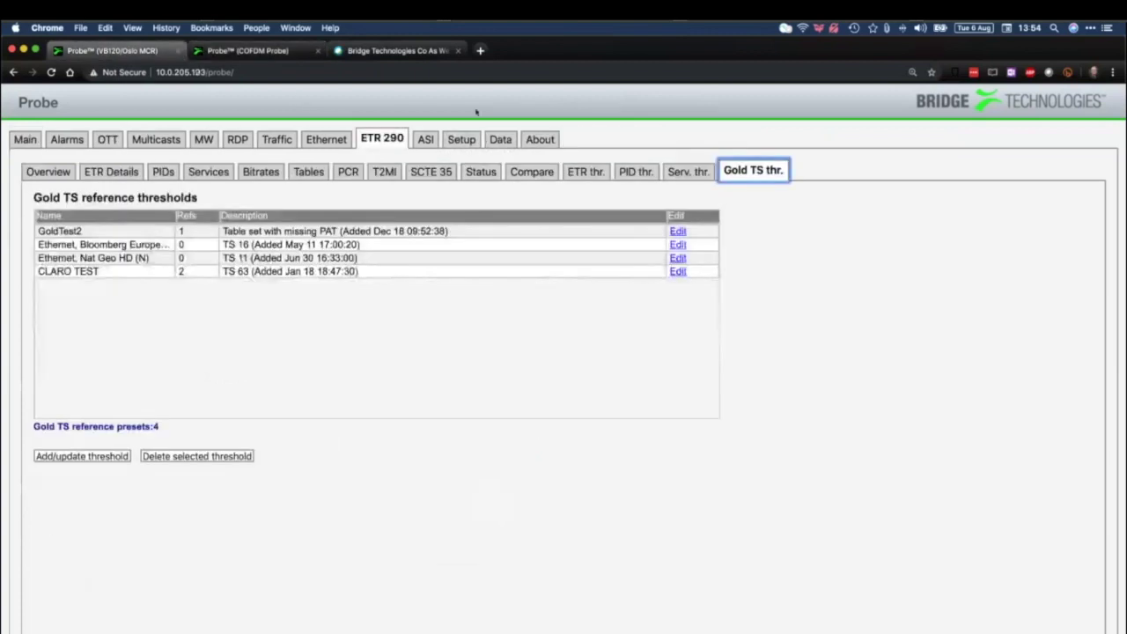
Enable the VB120's ASI input, apply the change, and check the ASI status
click(423, 141)
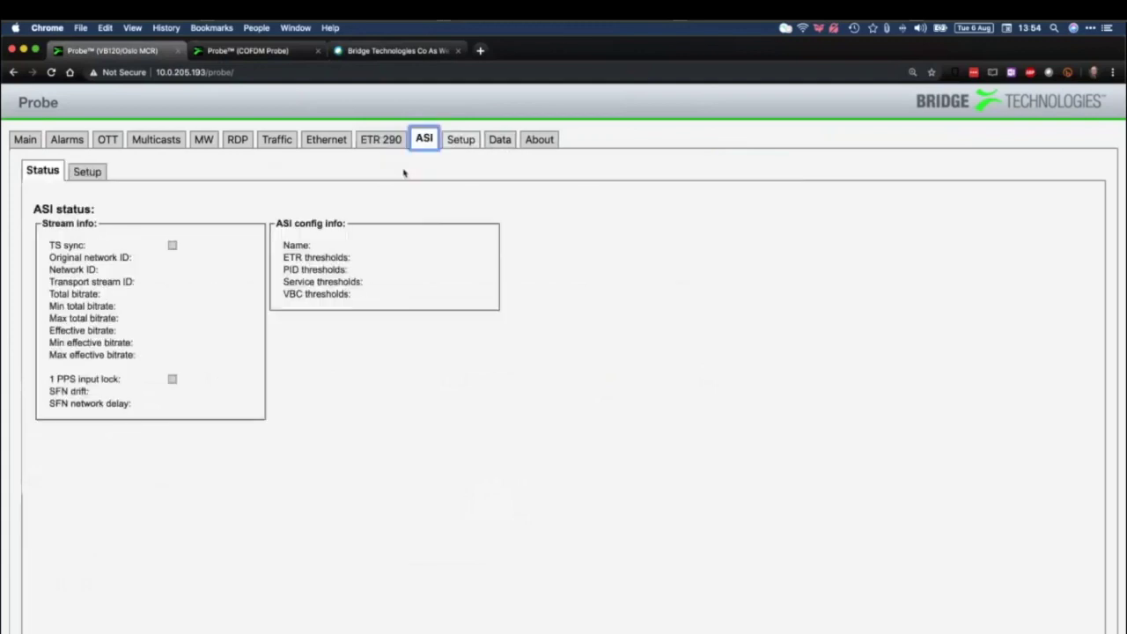
click(86, 171)
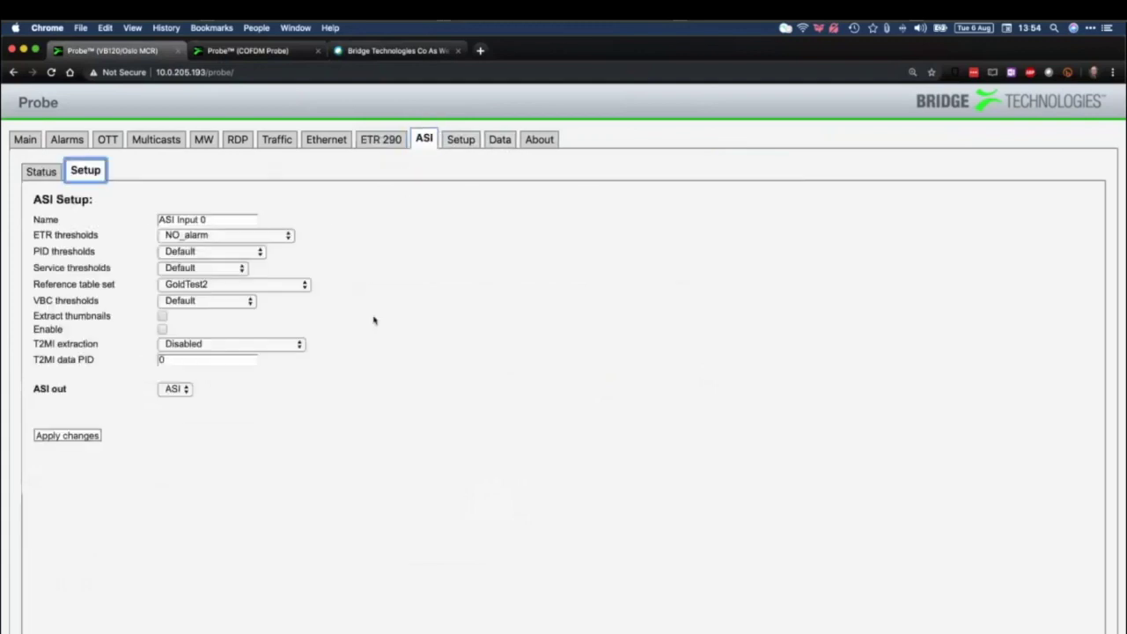
click(162, 330)
click(67, 438)
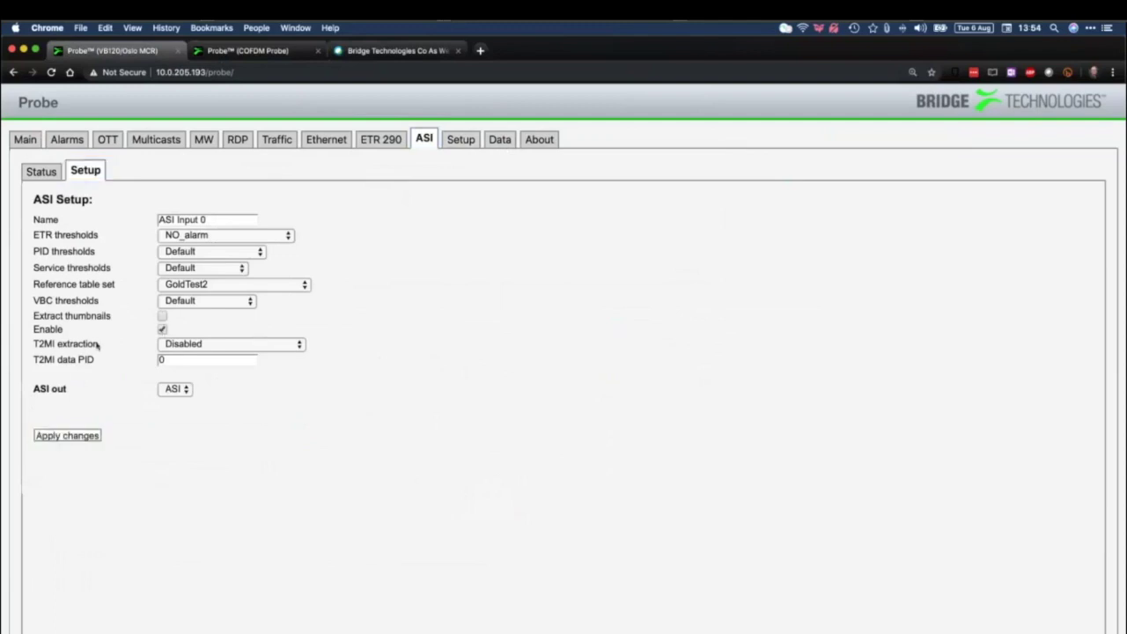
click(41, 171)
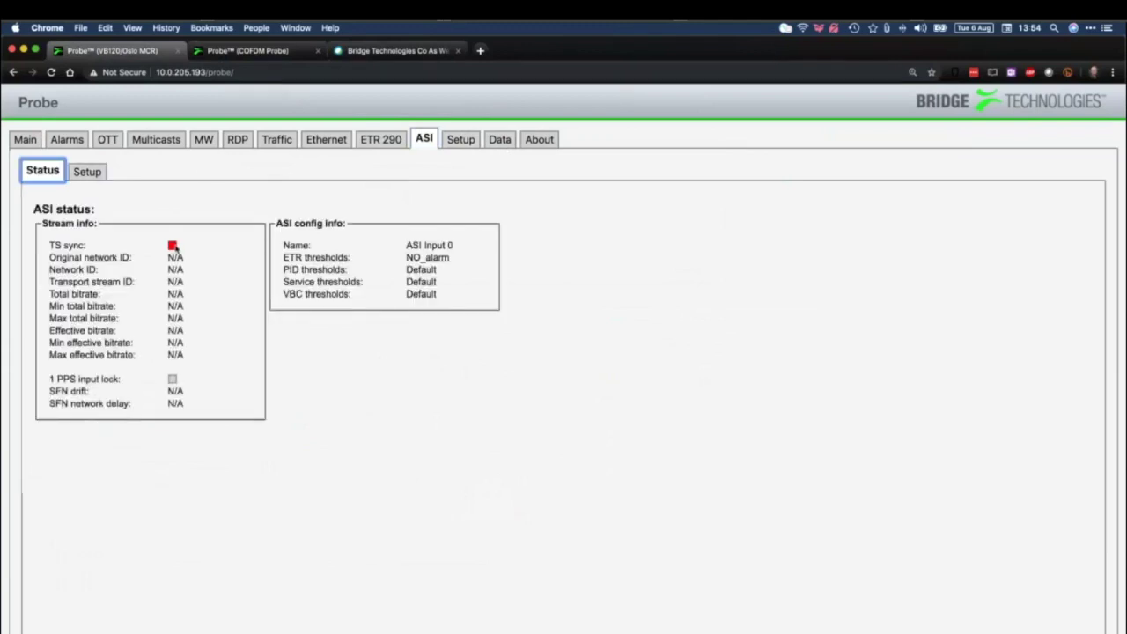
Keep ASI as the VB120's ASI output source, then open the COFDM probe's ASI status page
click(25, 140)
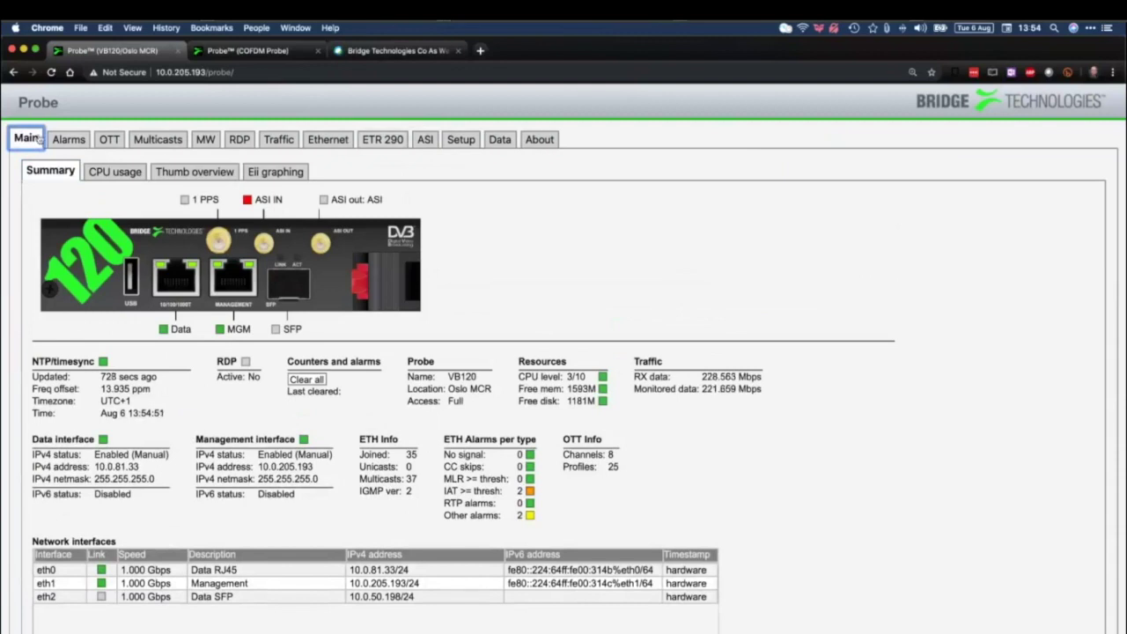
click(424, 140)
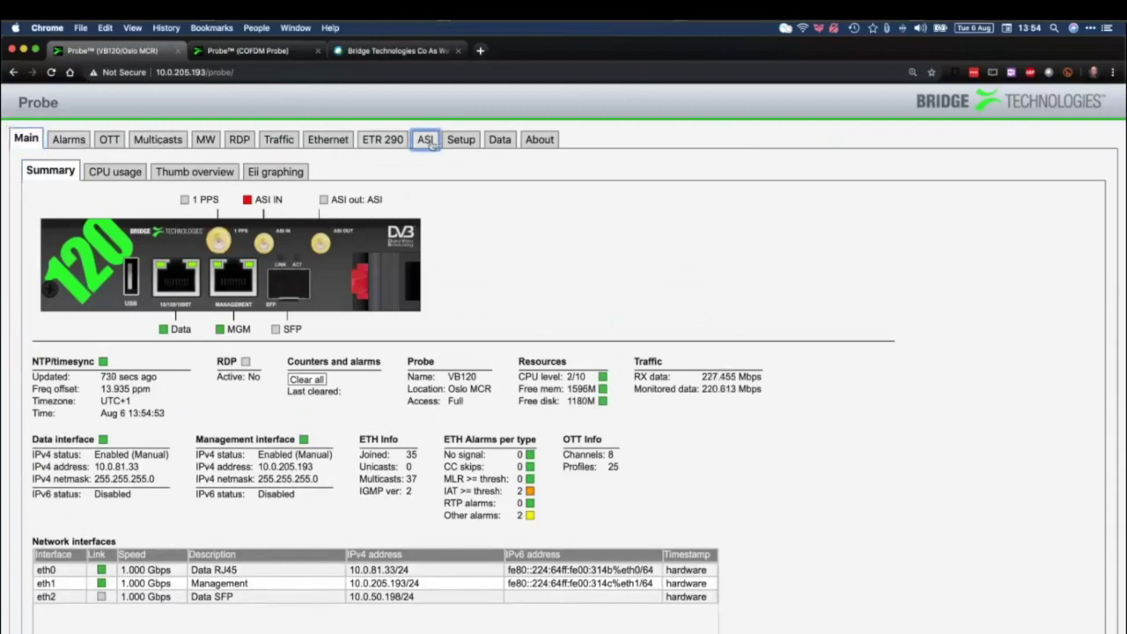
click(93, 173)
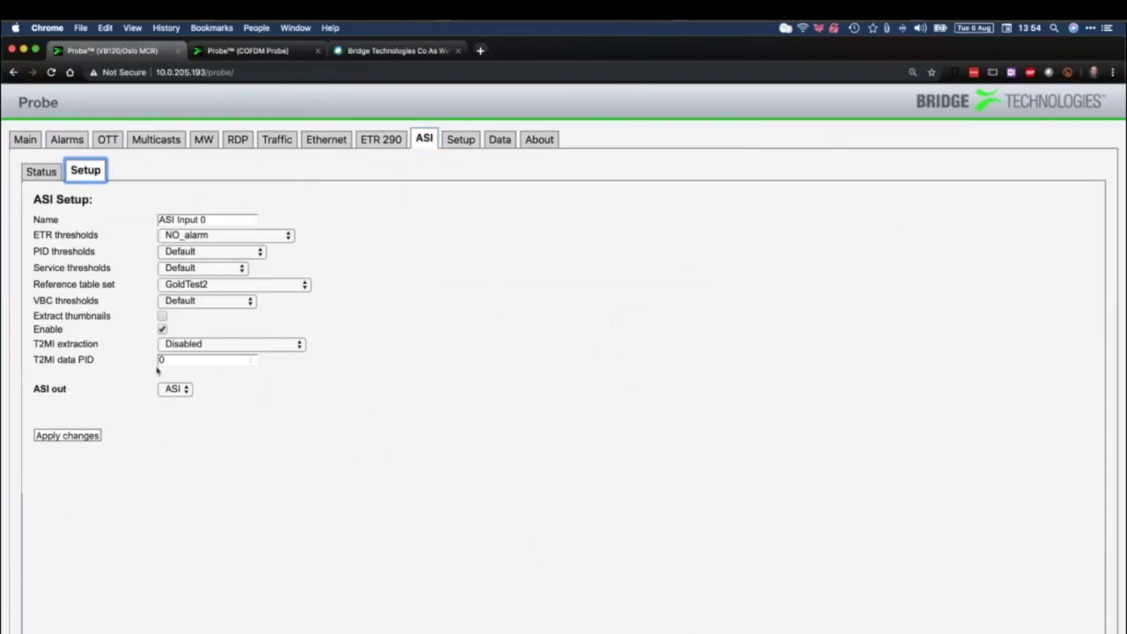
drag(65, 393, 35, 394)
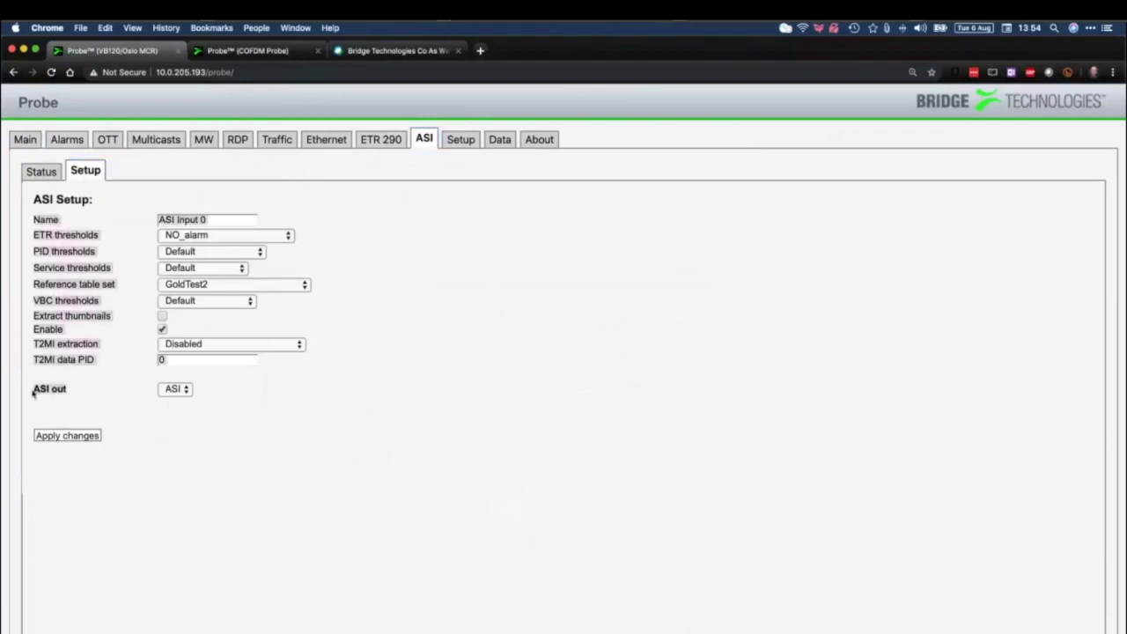
click(186, 393)
click(185, 391)
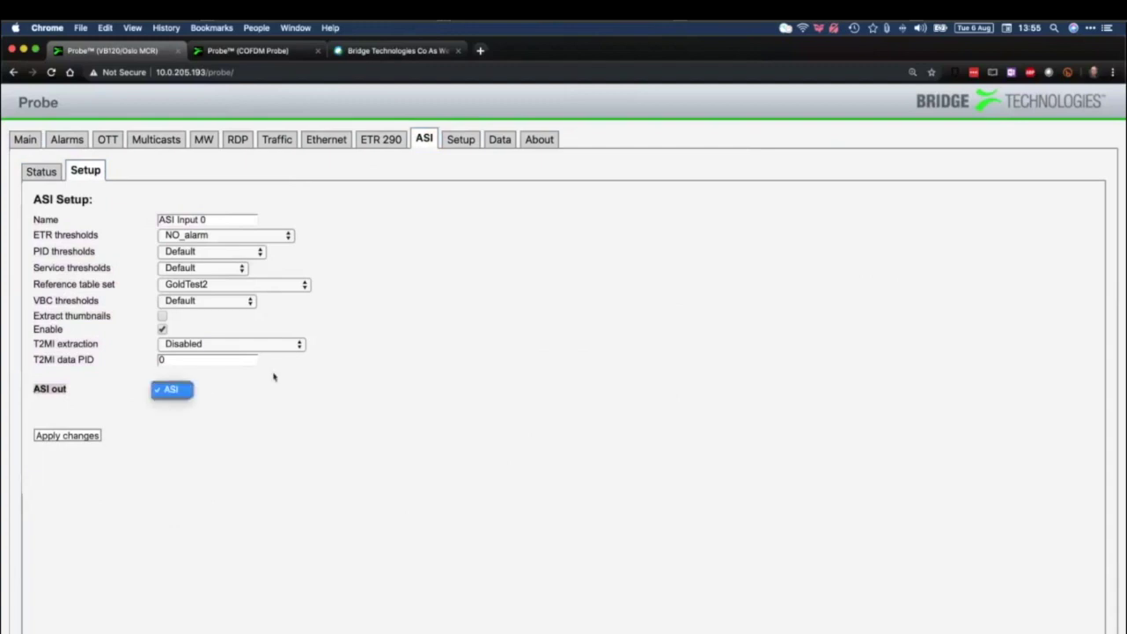
click(274, 377)
click(277, 56)
click(391, 139)
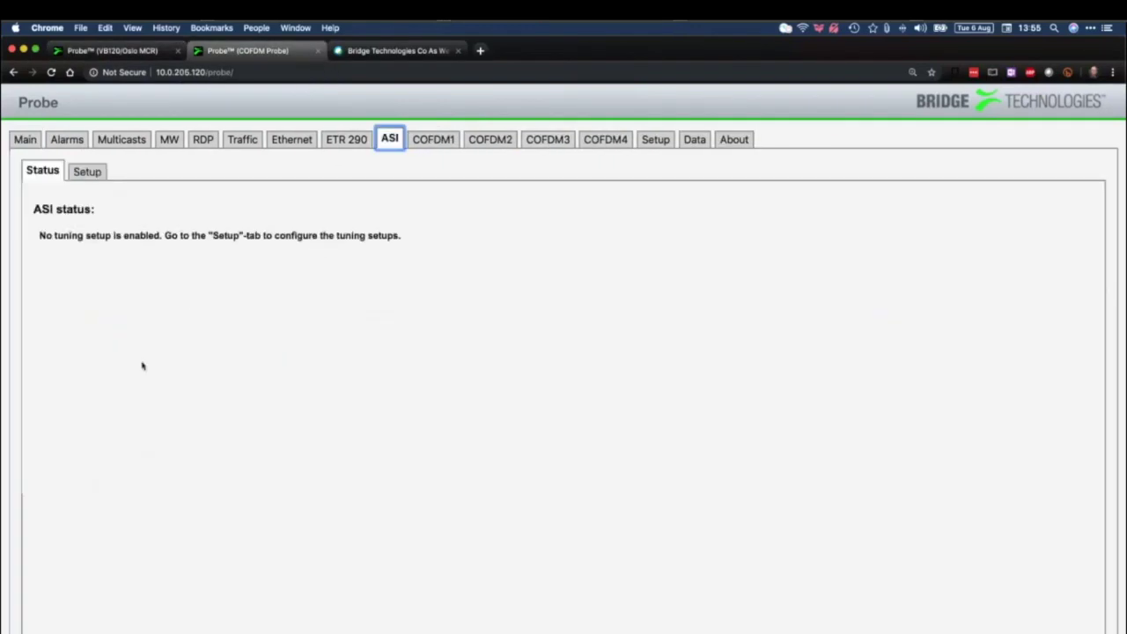
Check the COFDM probe's ASI output source options, leaving ASI selected
click(88, 173)
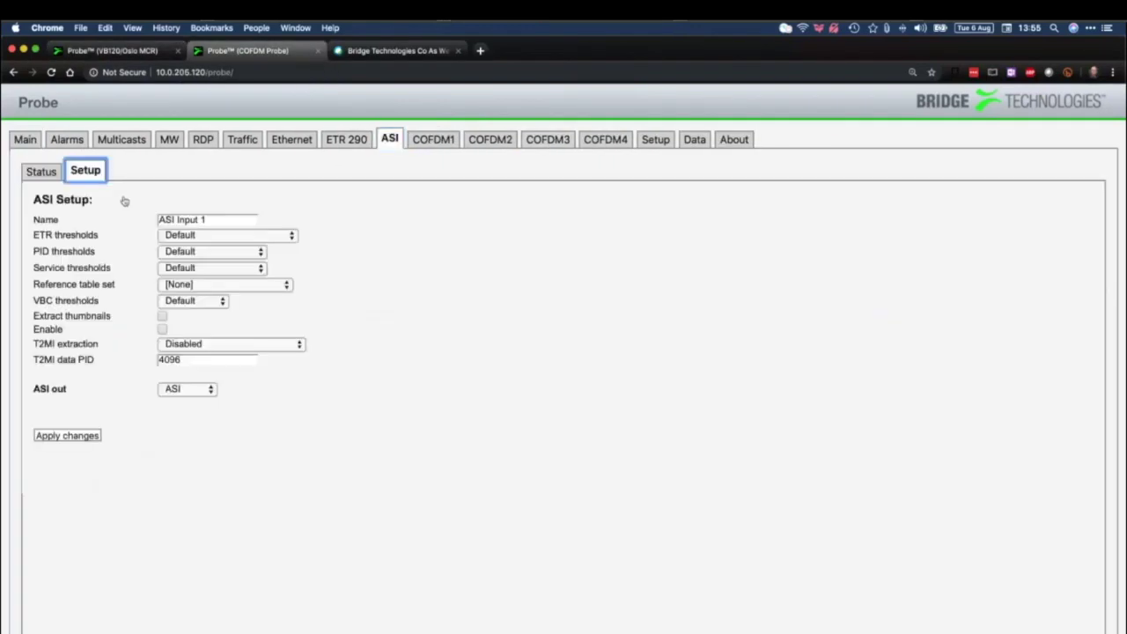
click(182, 390)
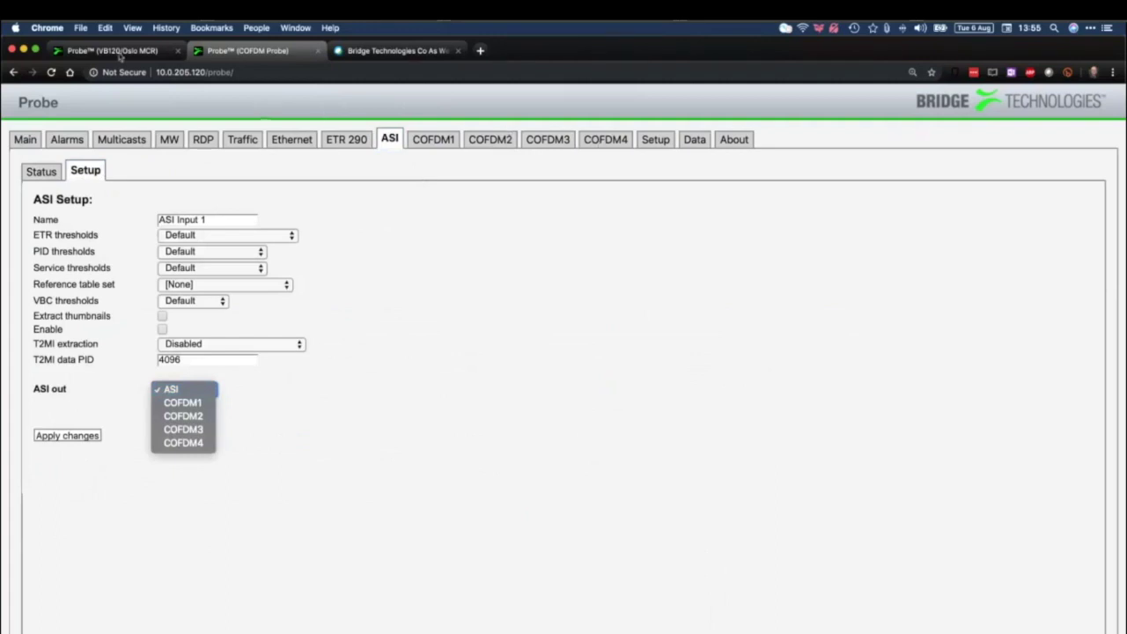
click(119, 56)
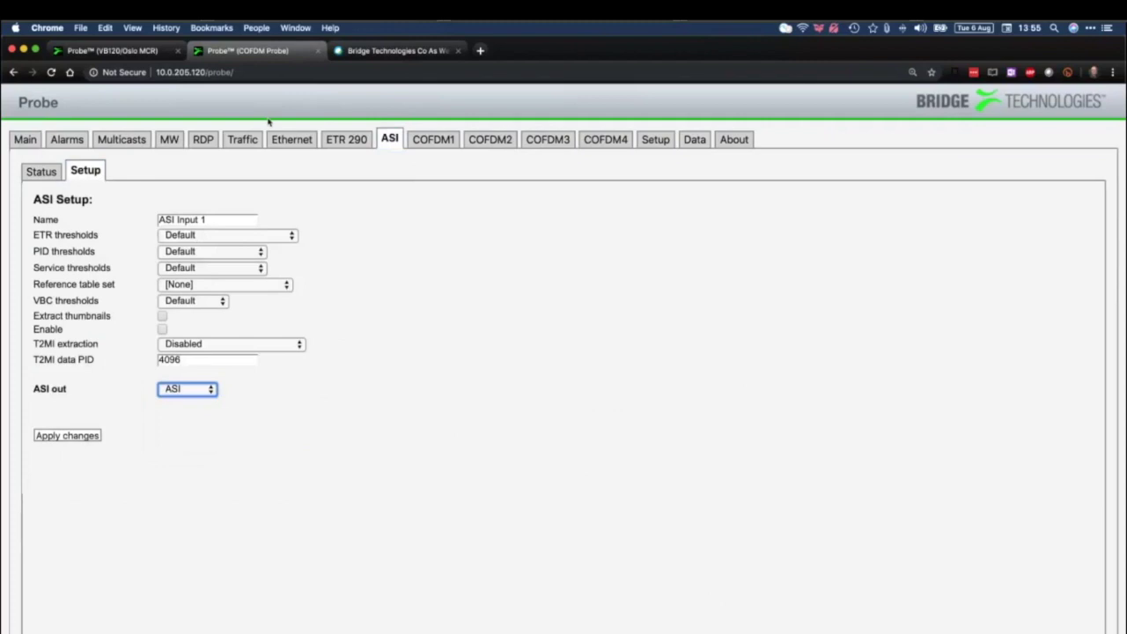
Disable and apply the VB120's ASI input, then show Setup parameters (NTP 129.240.2.6, UTC+1)
click(137, 55)
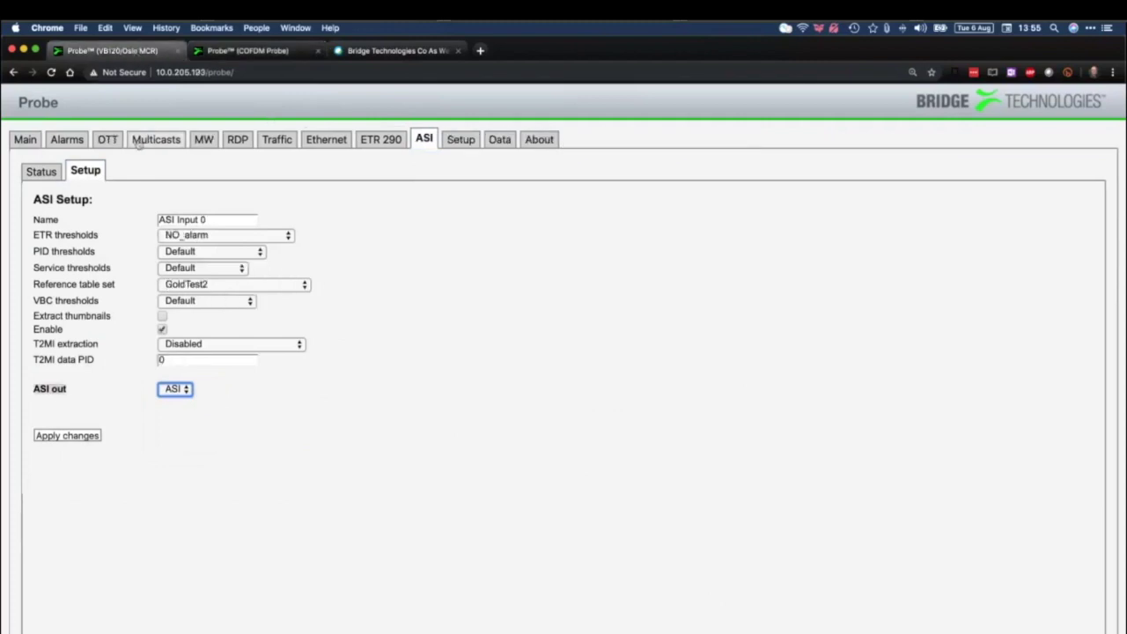
click(162, 330)
click(78, 437)
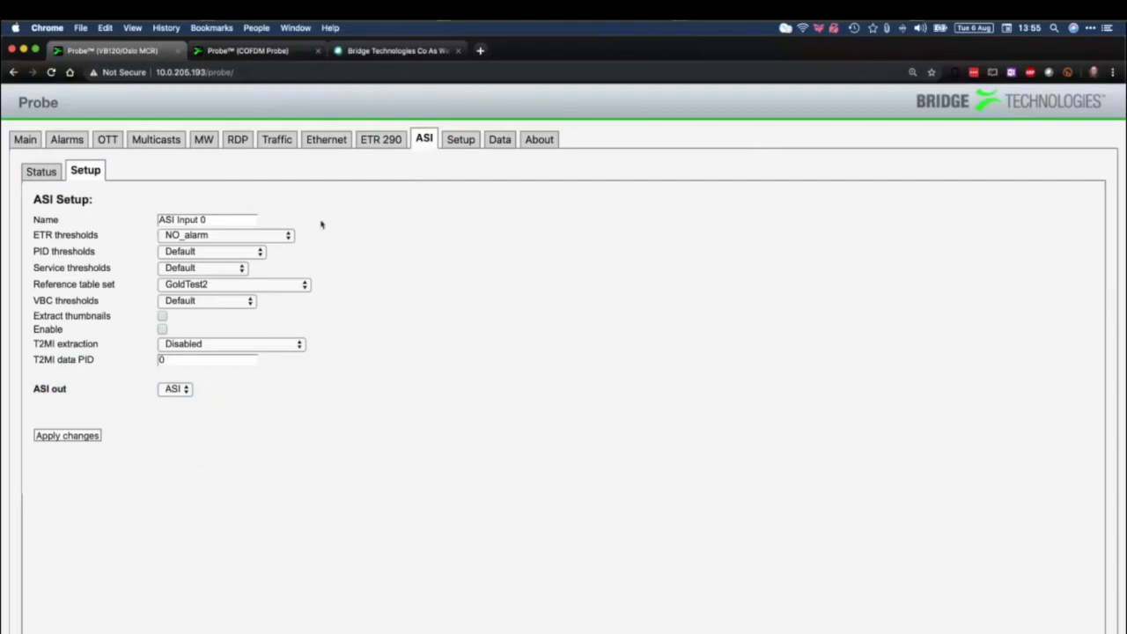
click(460, 139)
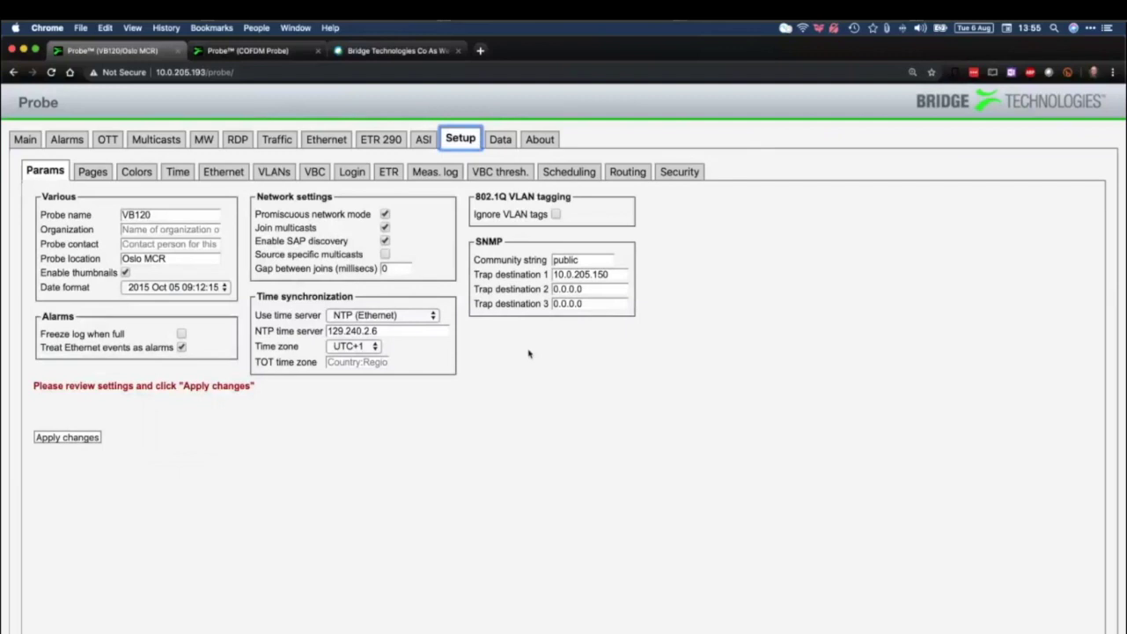
click(388, 216)
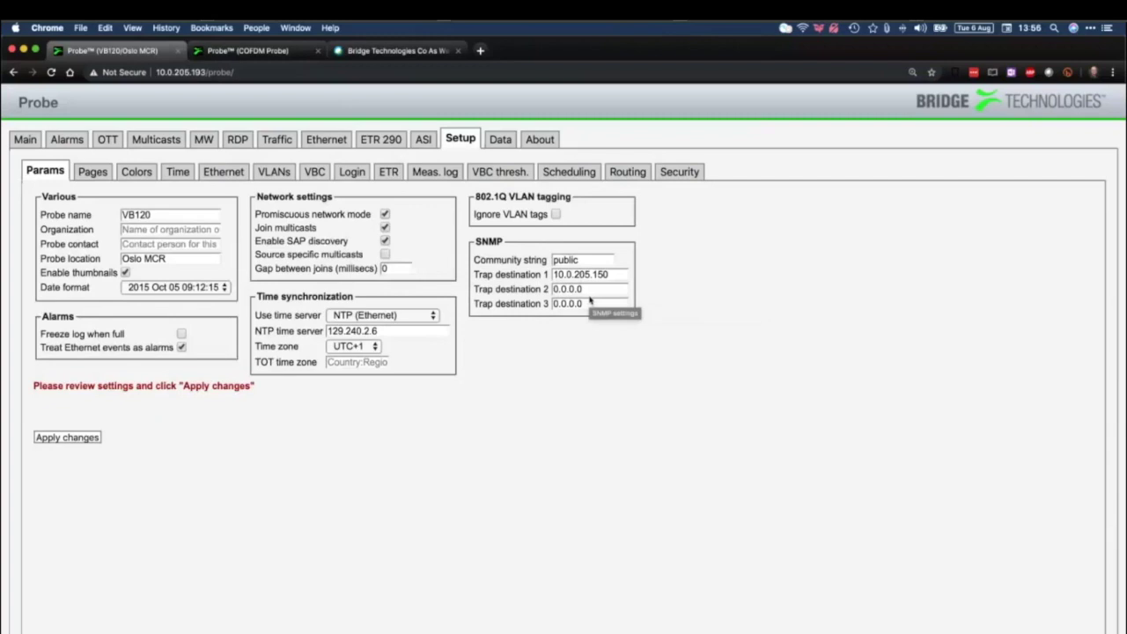
drag(606, 277, 551, 277)
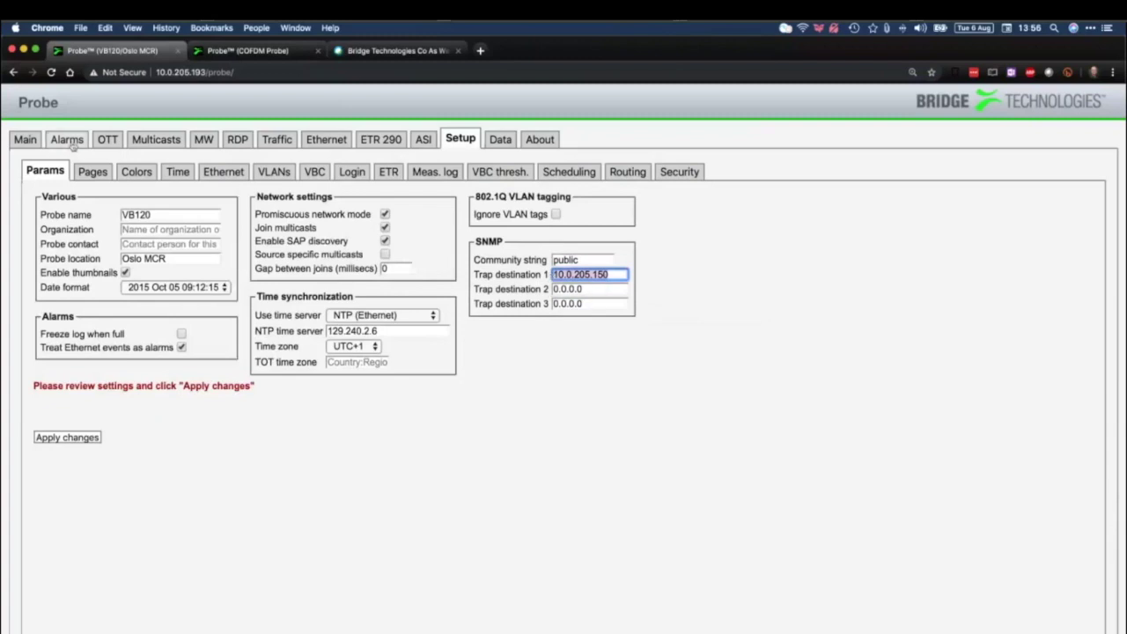
click(71, 144)
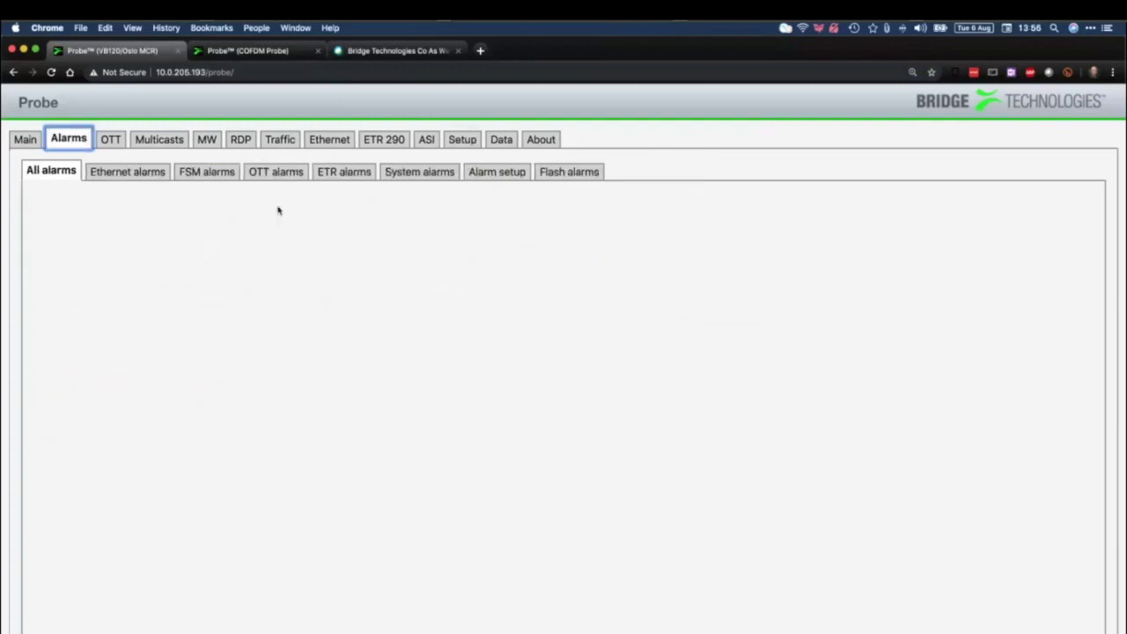
click(495, 171)
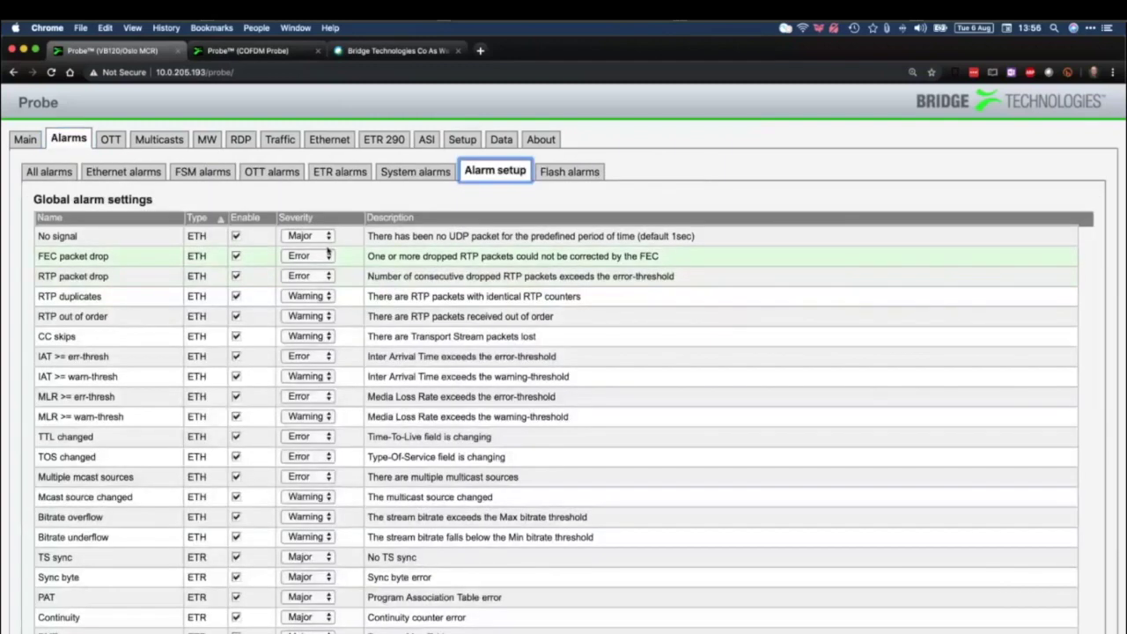
click(329, 254)
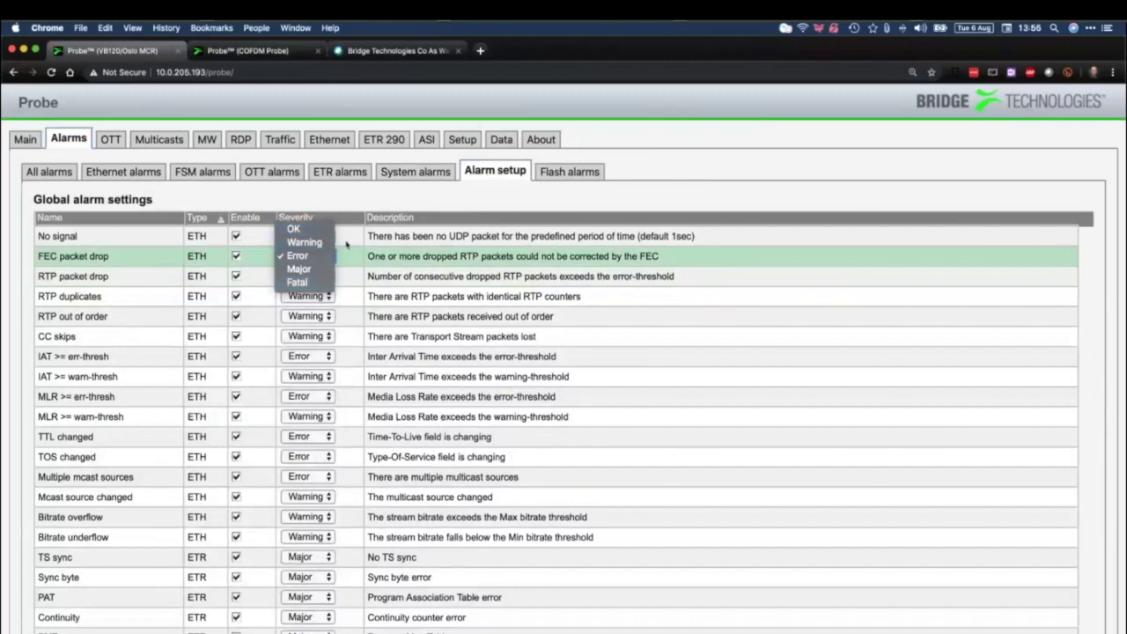
click(347, 244)
click(237, 256)
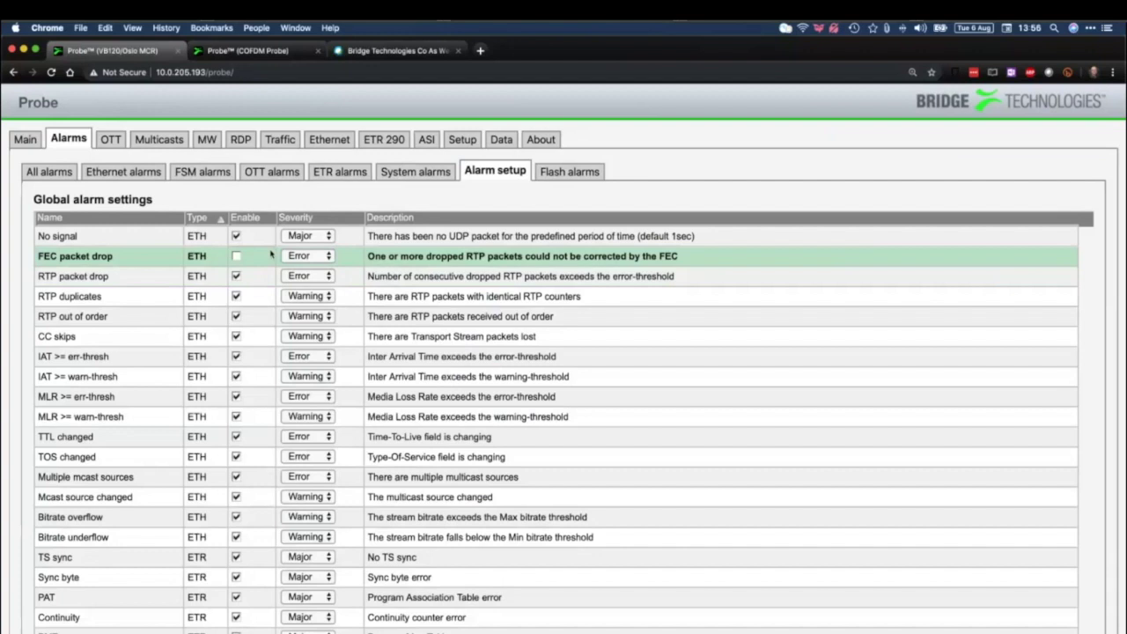
click(236, 256)
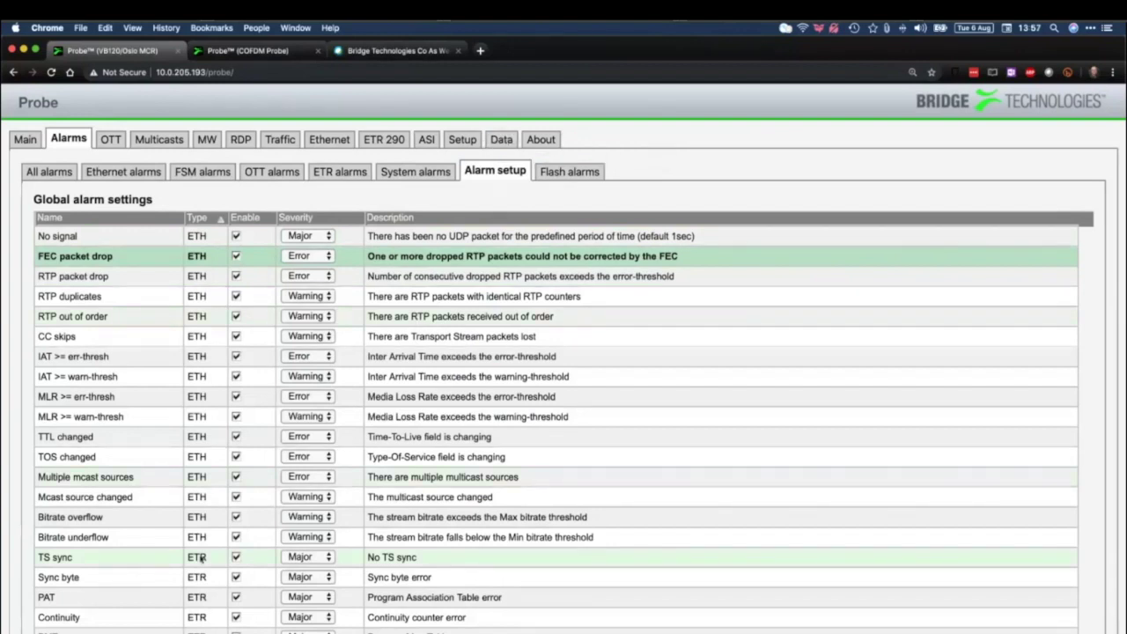
click(236, 558)
click(236, 557)
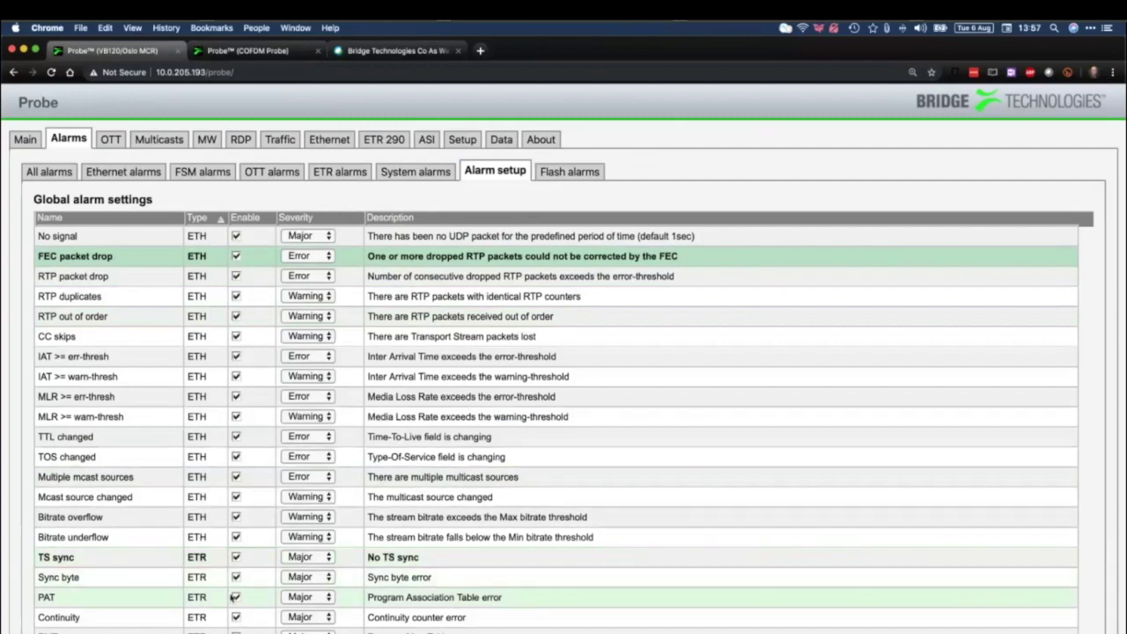
click(236, 579)
click(236, 578)
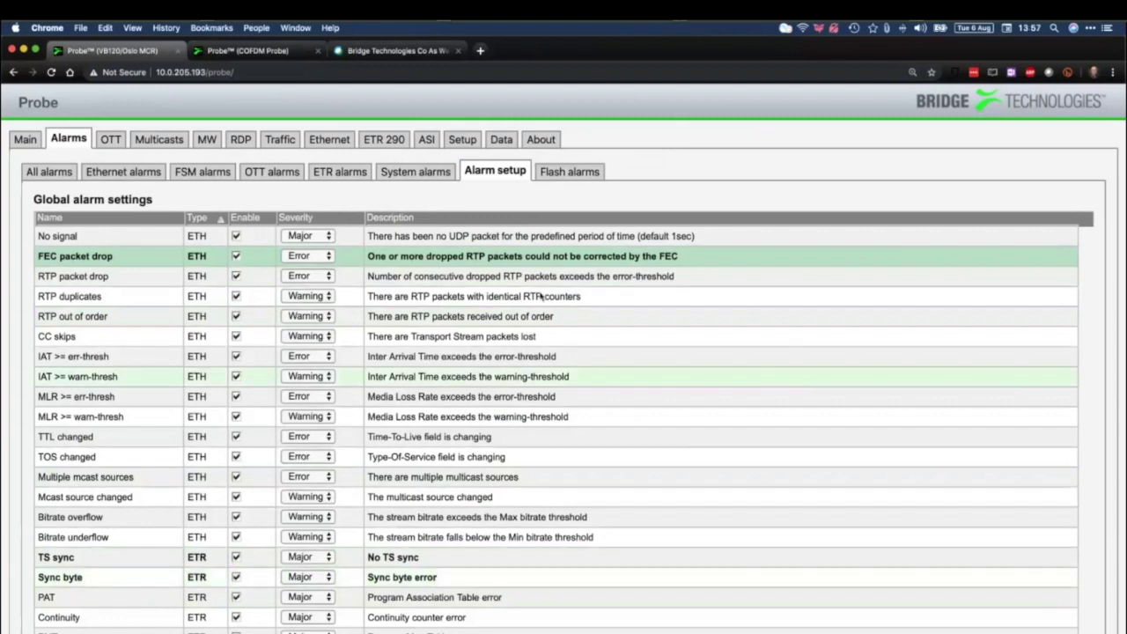
click(463, 139)
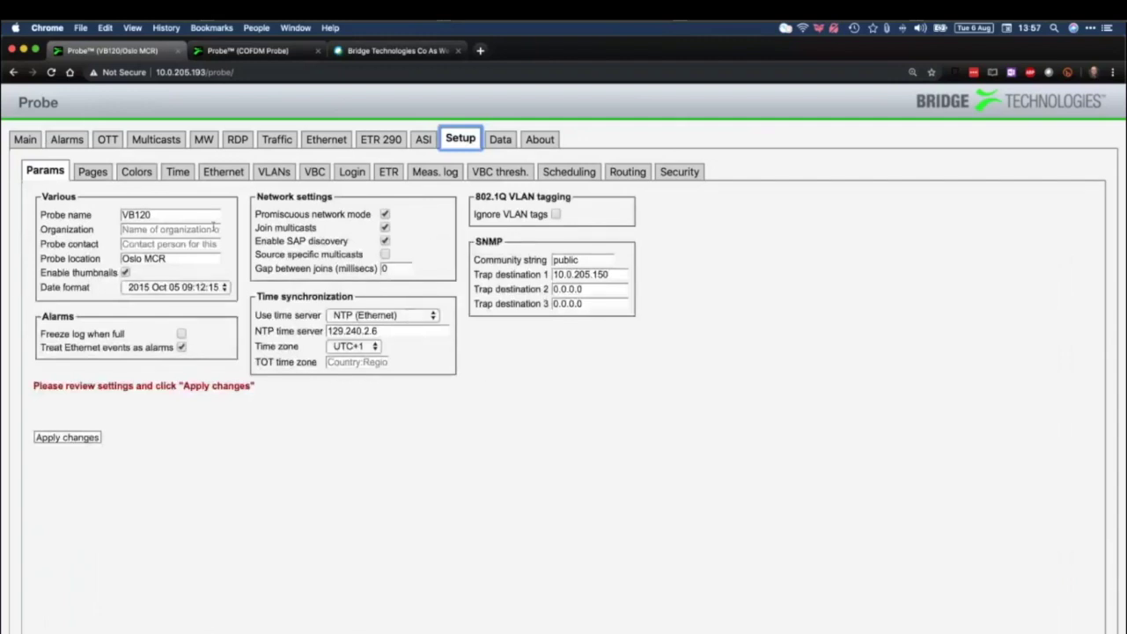
Select the probe name VB120, view the five page names, then the single-entry Green colour list
click(174, 223)
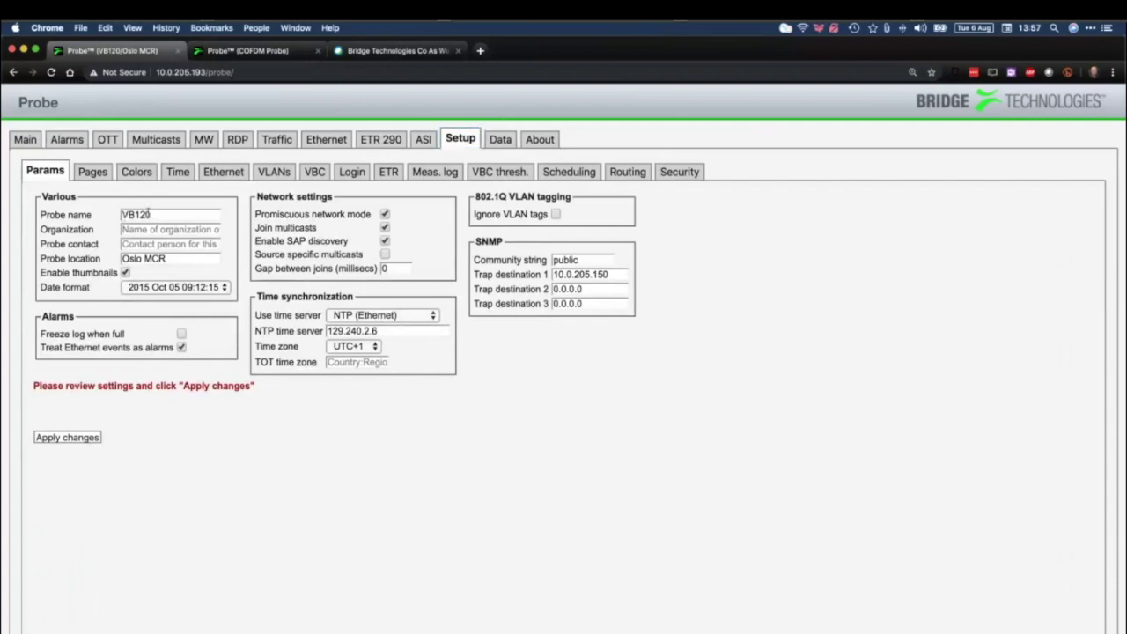
drag(148, 208, 124, 214)
click(99, 176)
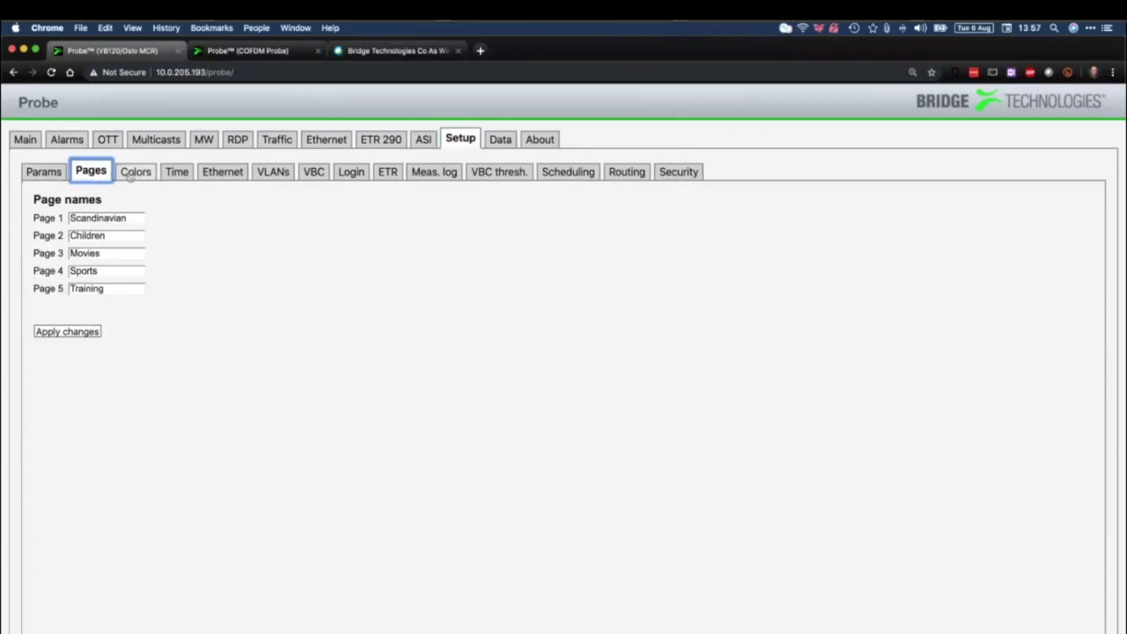
click(136, 172)
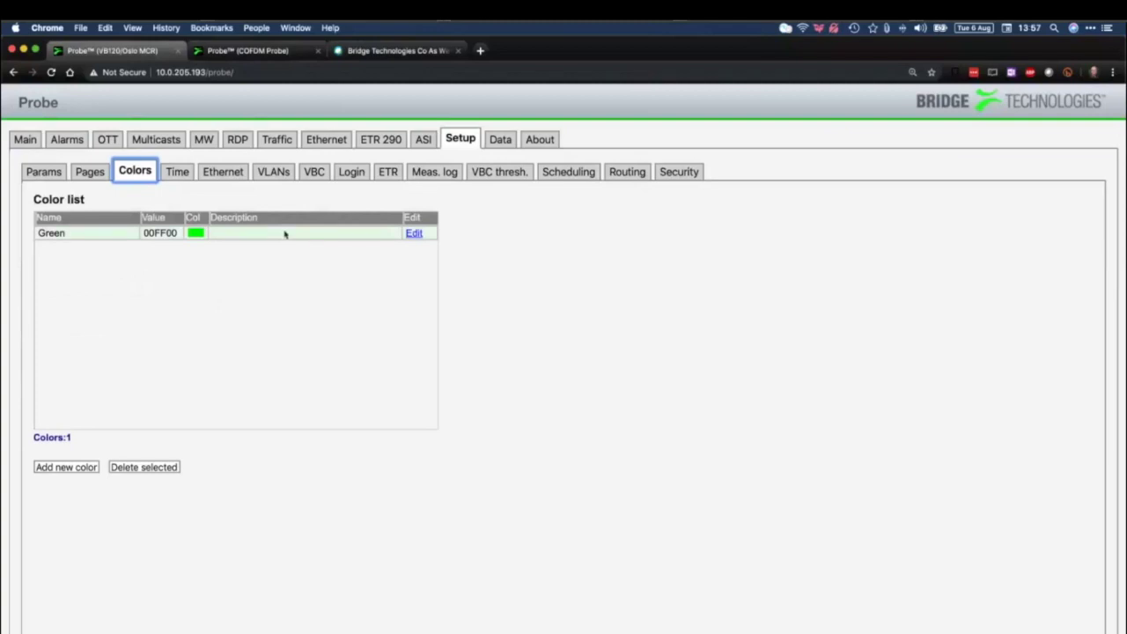
Check the system time settings, then view Ethernet: eth0 10.0.81.33, eth1 10.0.205.193, DNS 8.8.8.8
click(180, 176)
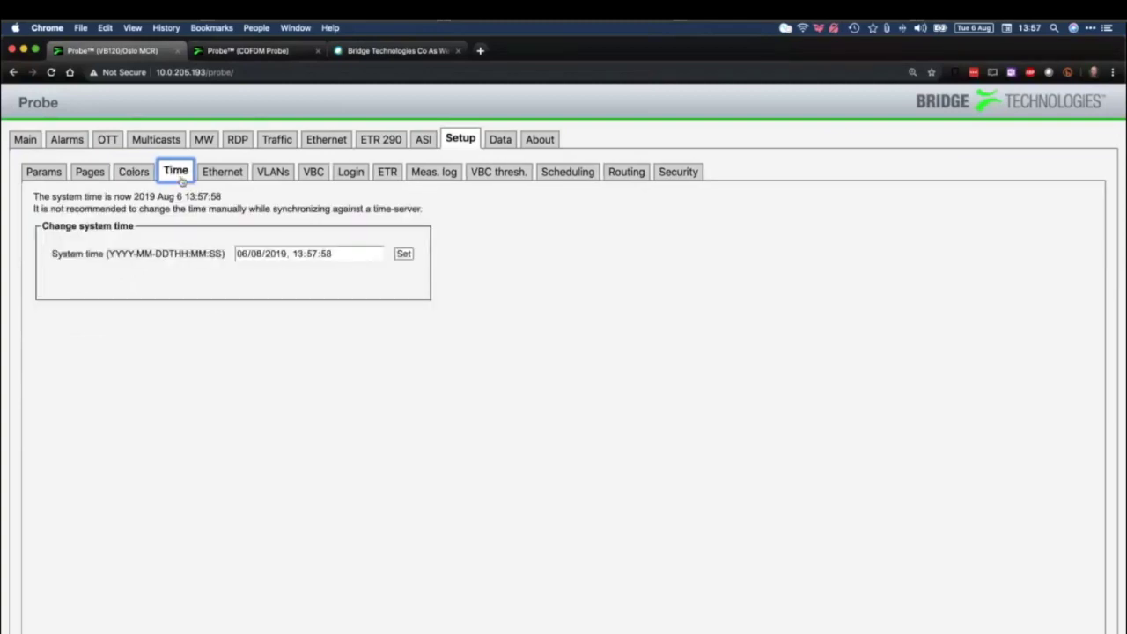
click(349, 255)
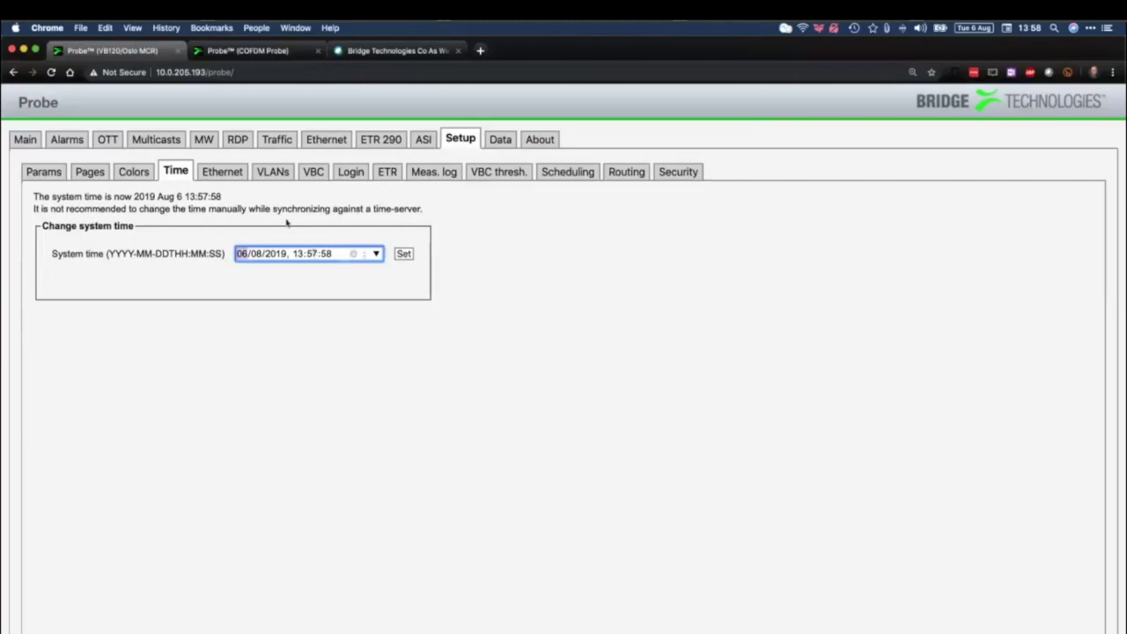
click(222, 171)
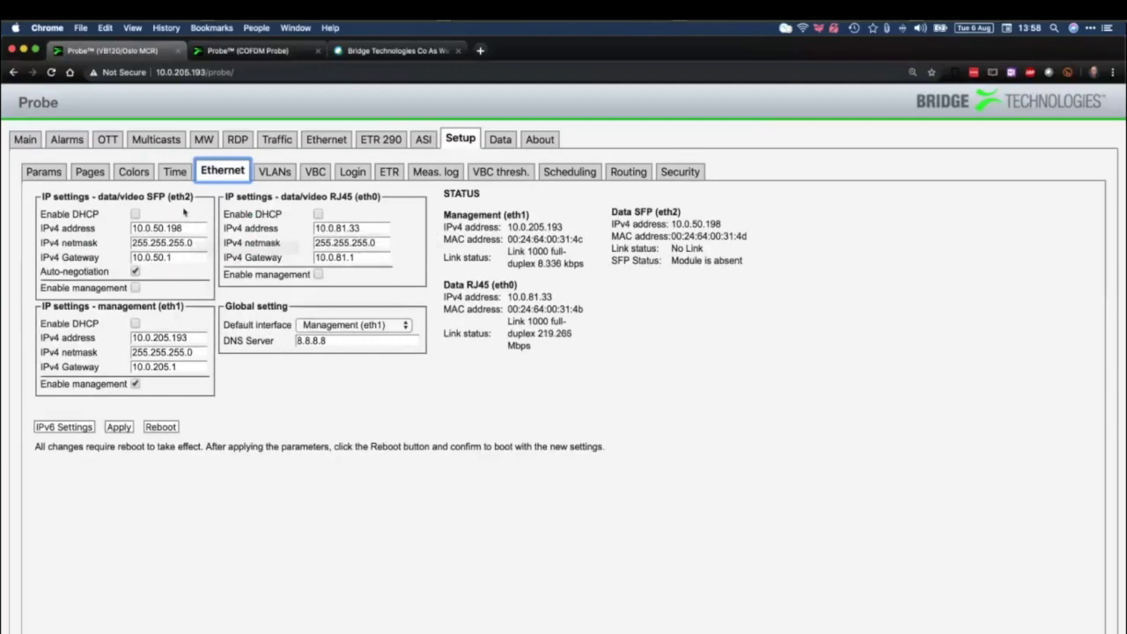
Highlight the eth0 RJ45 and management status details, then show the 100-VLAN settings table
click(159, 196)
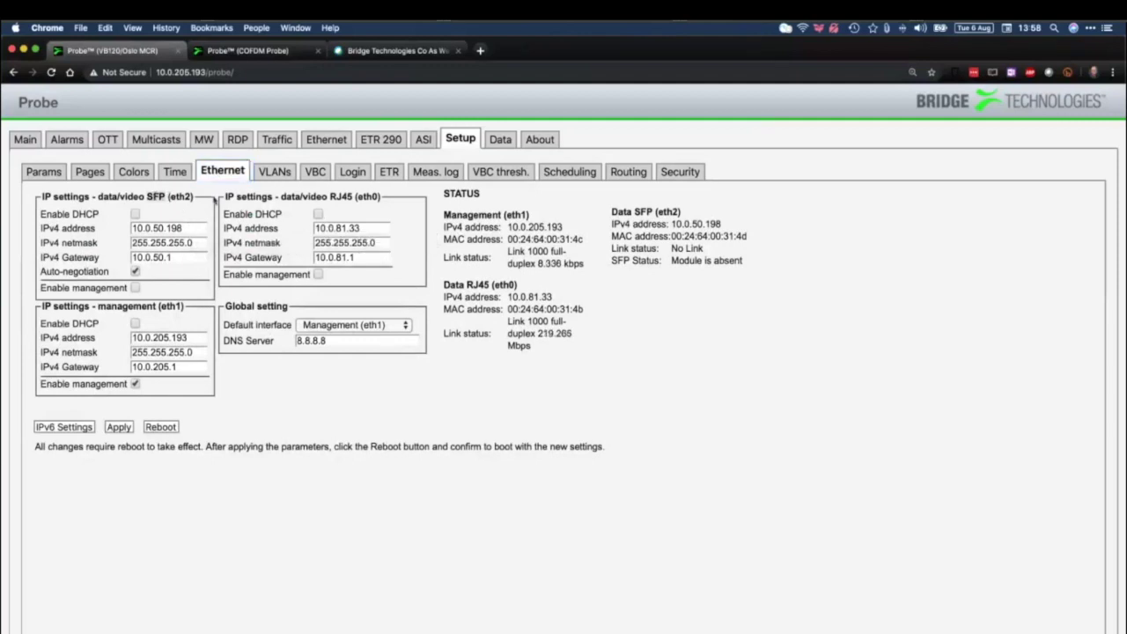
double_click(341, 197)
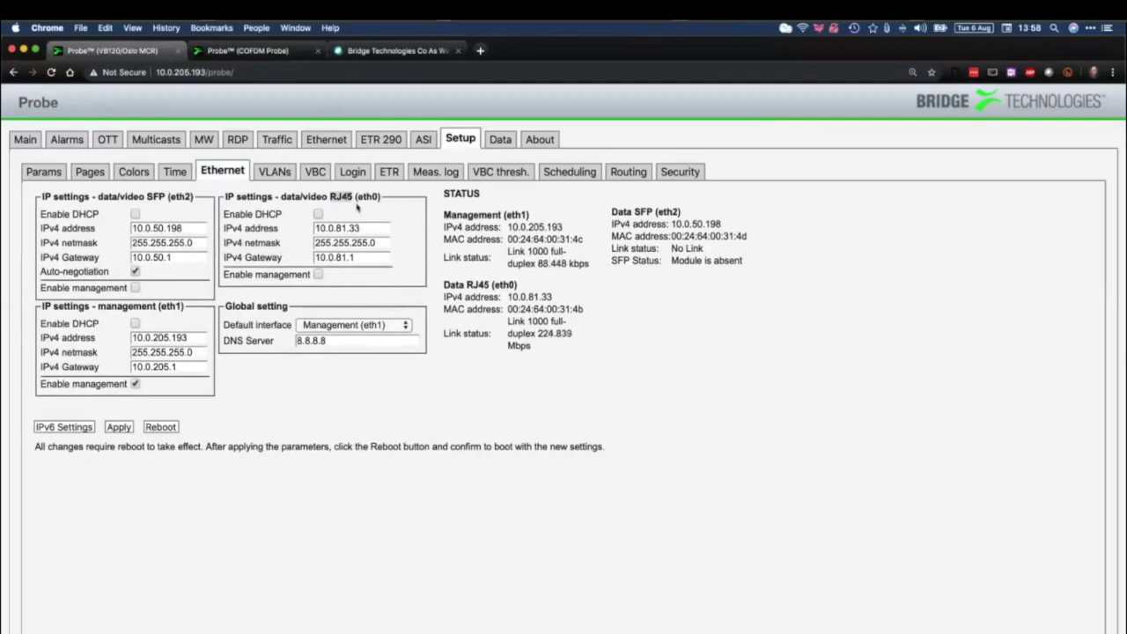
drag(440, 213, 755, 315)
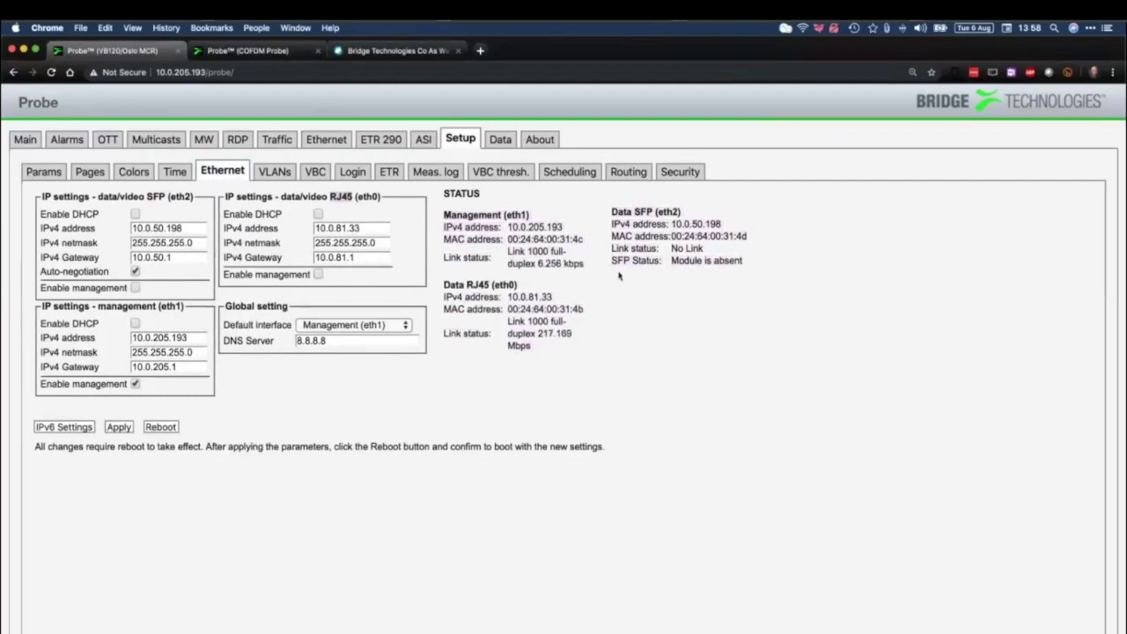
click(274, 172)
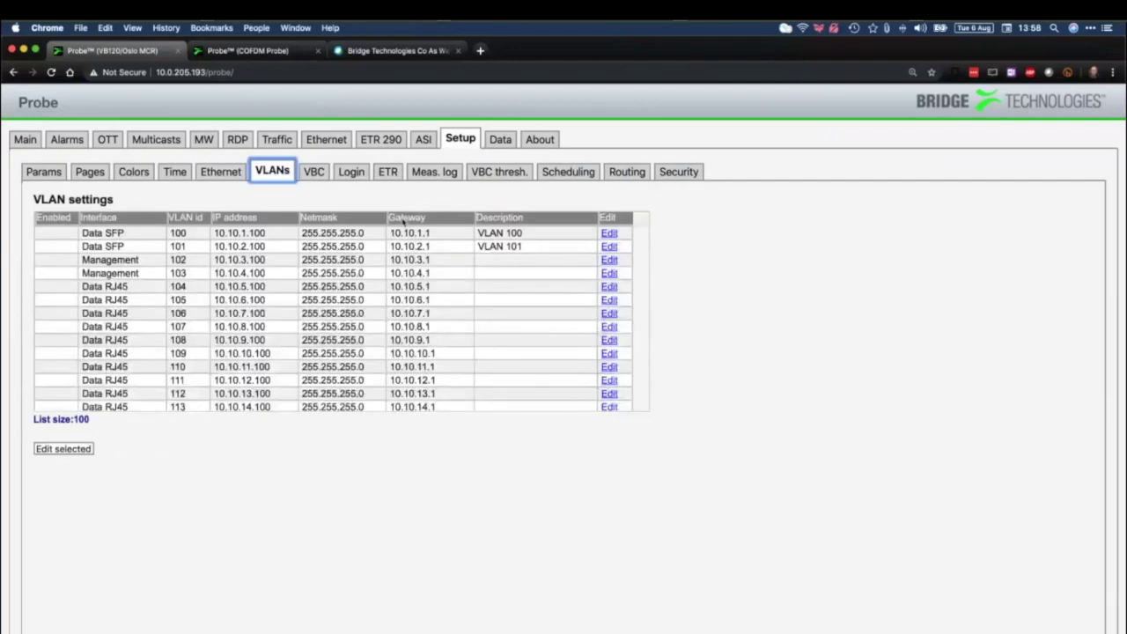
Inspect VLAN 100's edit form without changes, then bring up the VBC auto-detect settings
scroll(300, 272, down, 15)
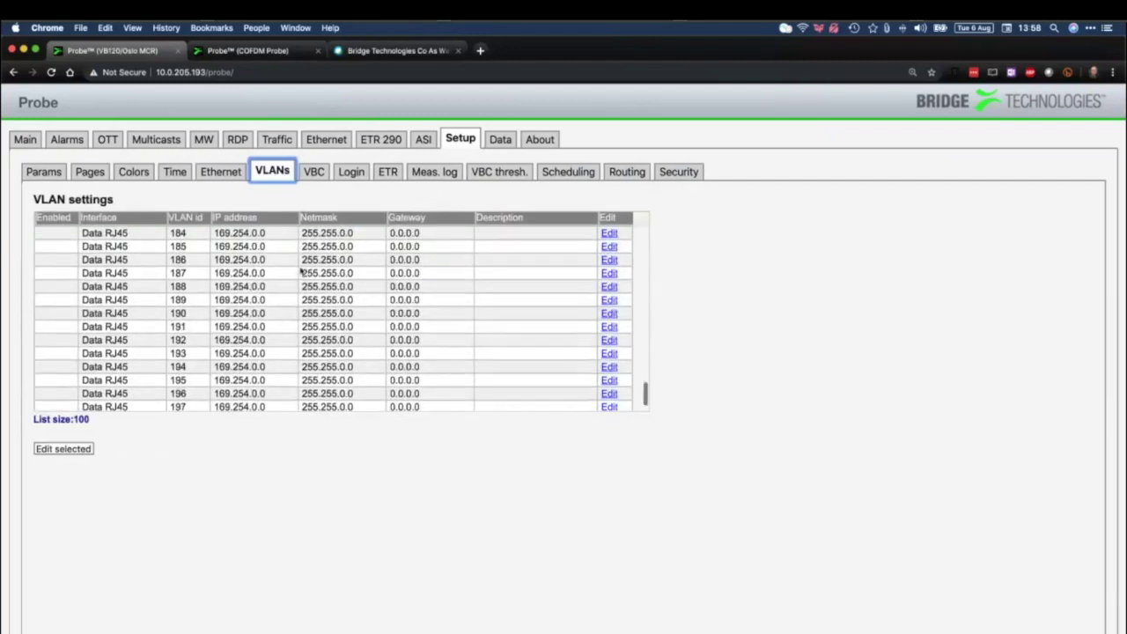
scroll(301, 272, up, 15)
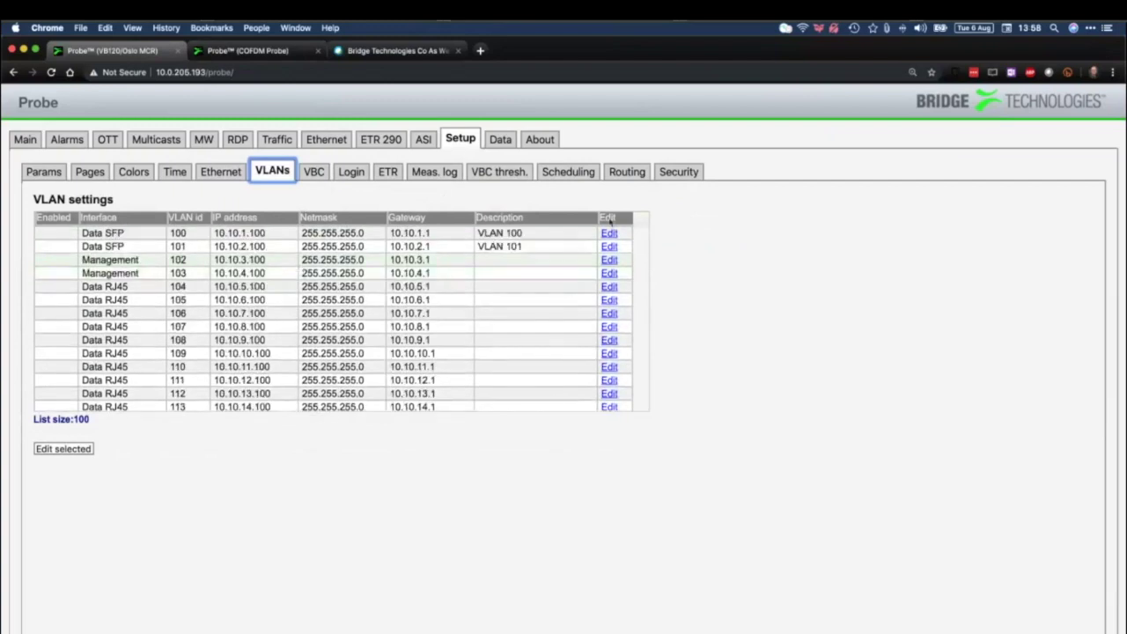
click(608, 232)
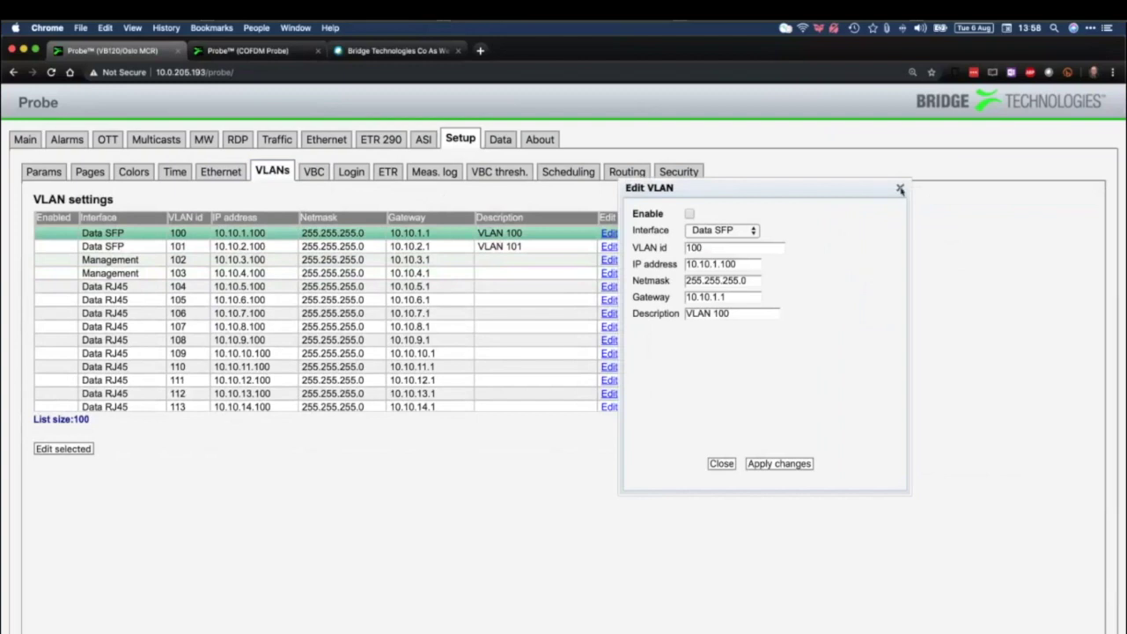
click(900, 189)
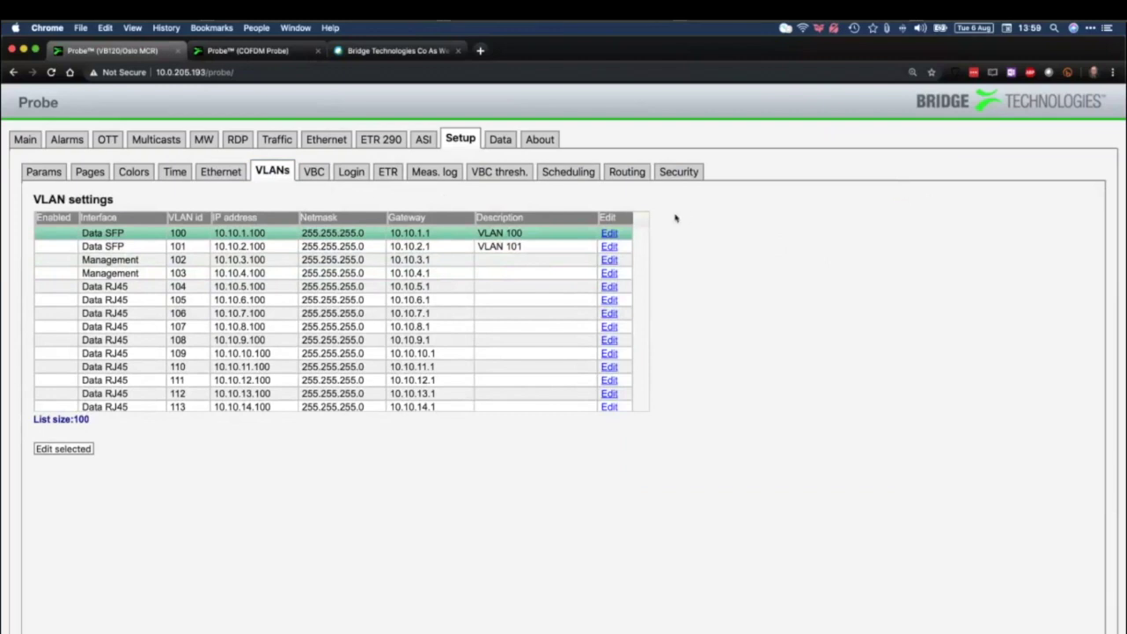
click(314, 172)
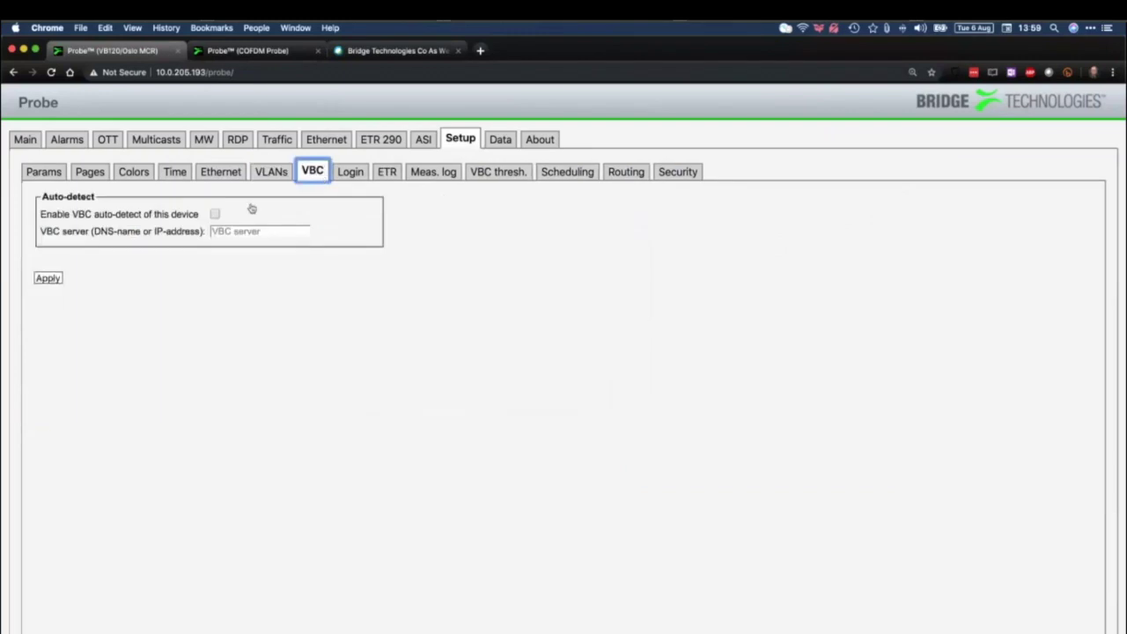
Try the VBC auto-detect checkbox and server field, leaving both unchanged, then show the Login settings
click(266, 231)
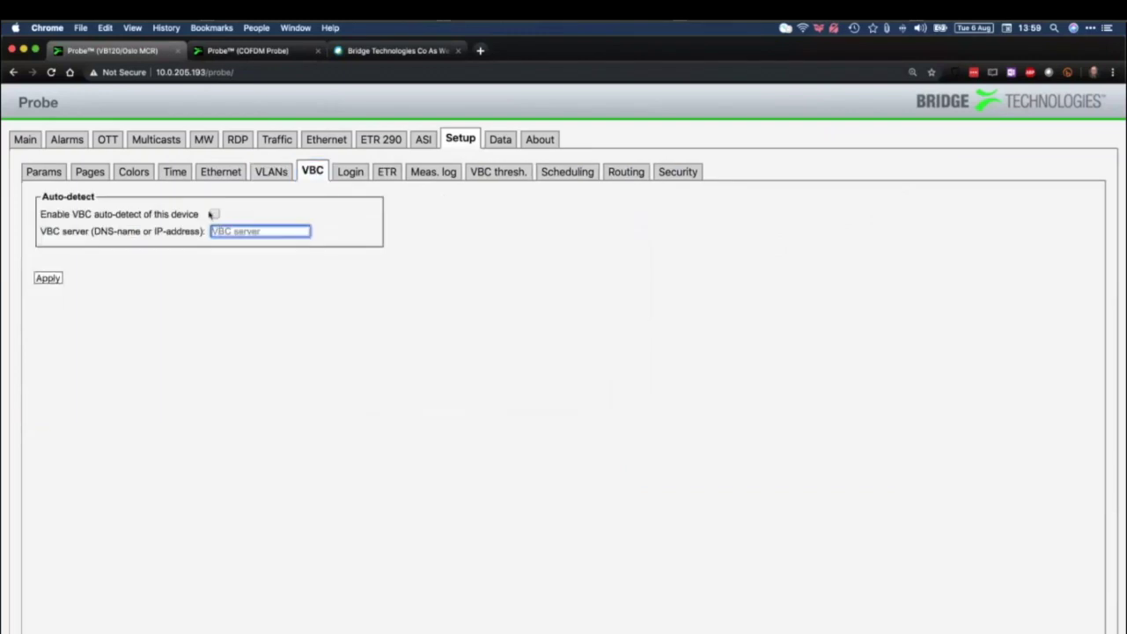
click(214, 214)
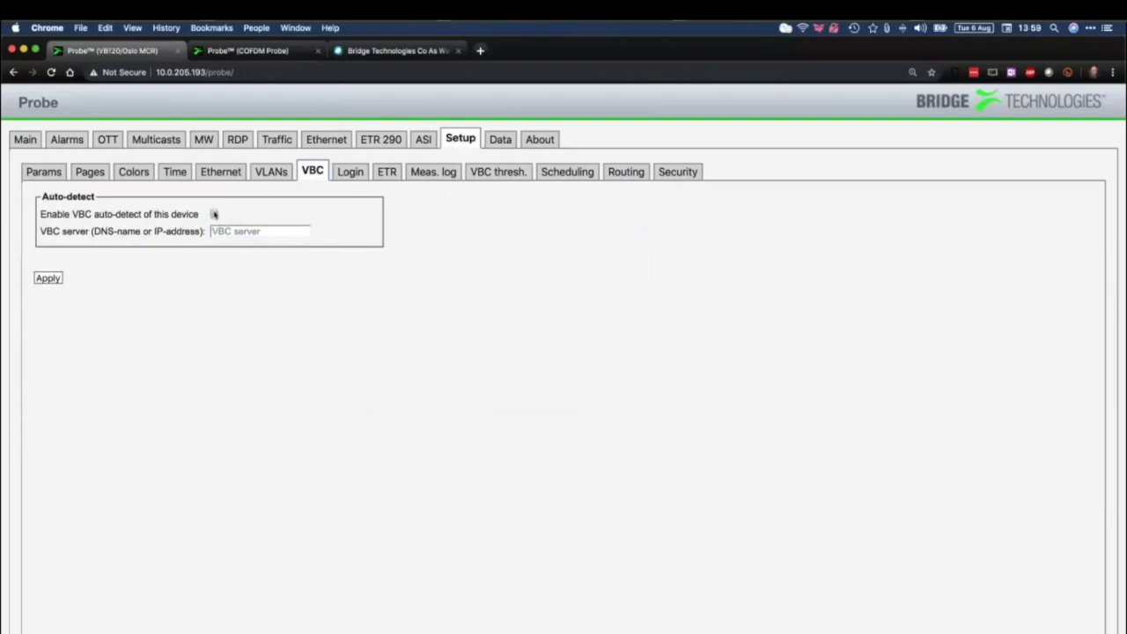
click(214, 214)
click(263, 232)
click(263, 231)
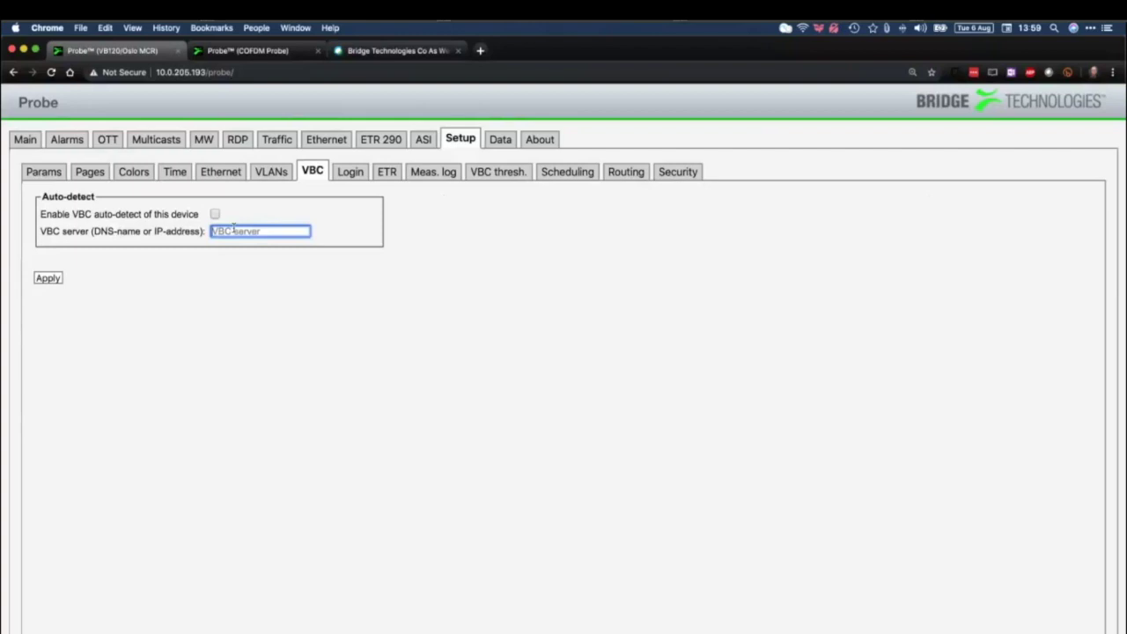
click(361, 174)
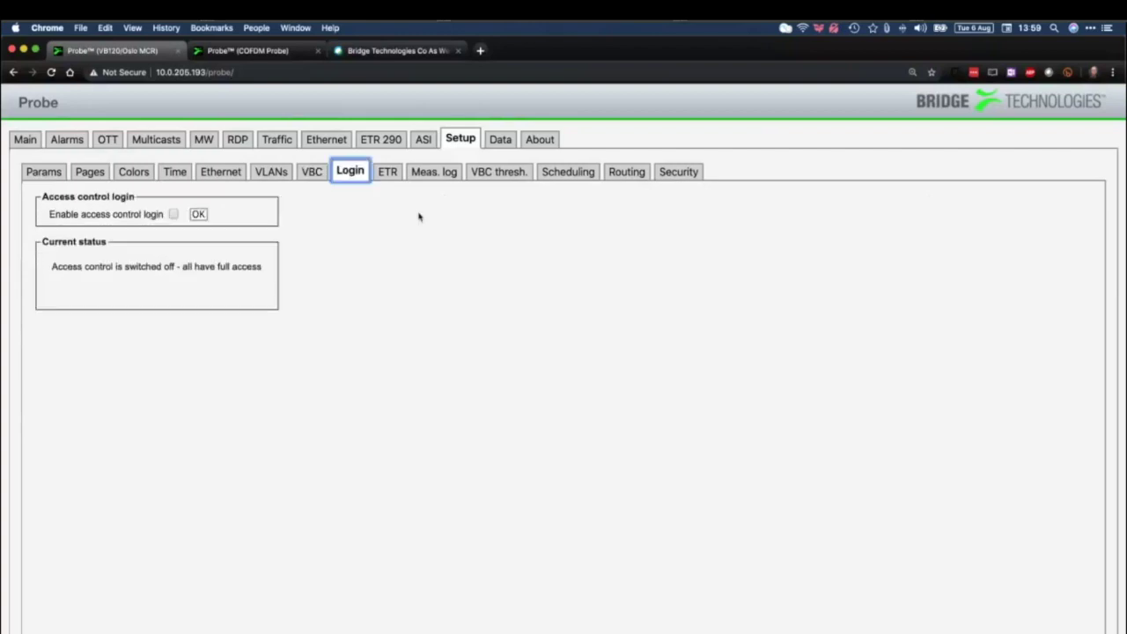
Tick Enable access control login, then show the ETR settings page
click(174, 214)
click(388, 178)
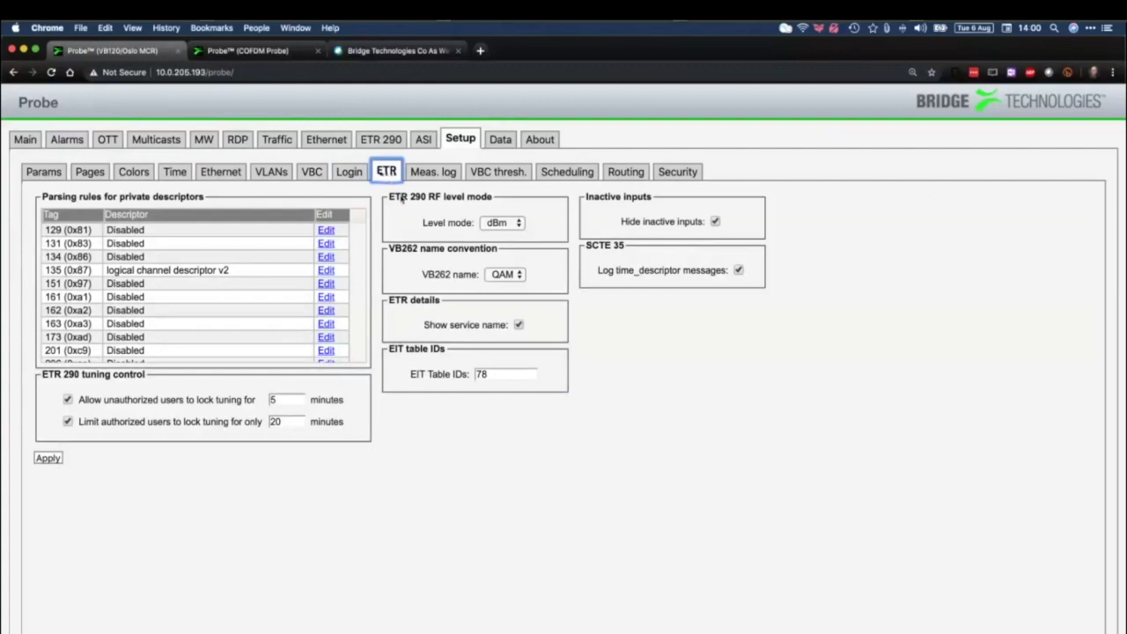
Review descriptor tag 131's parse rule, keeping it Disabled
click(326, 244)
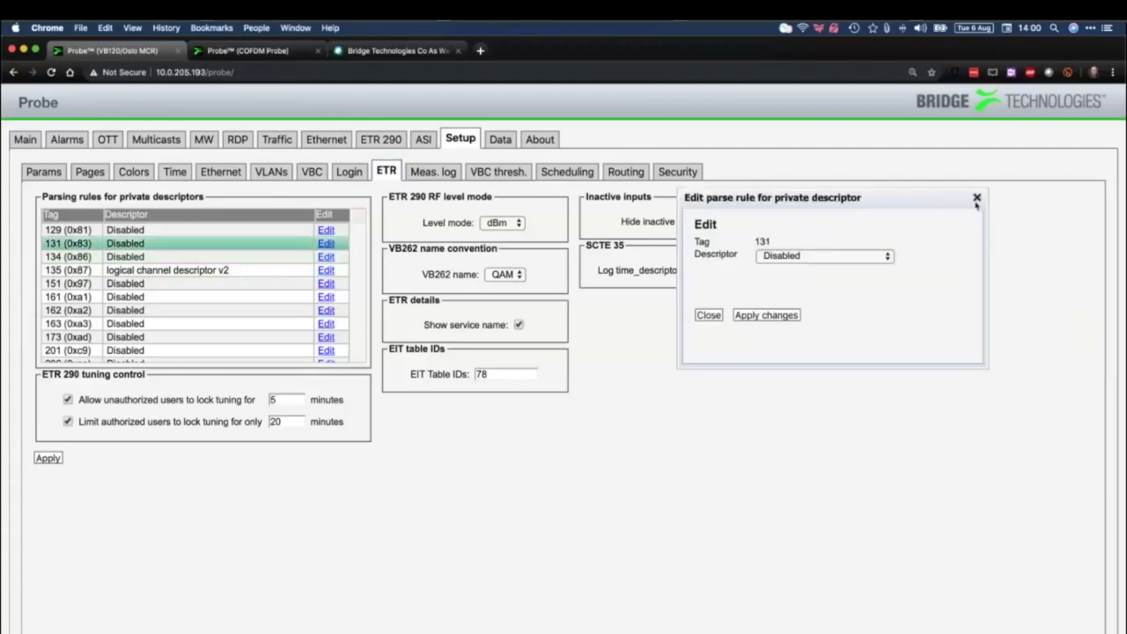
click(851, 257)
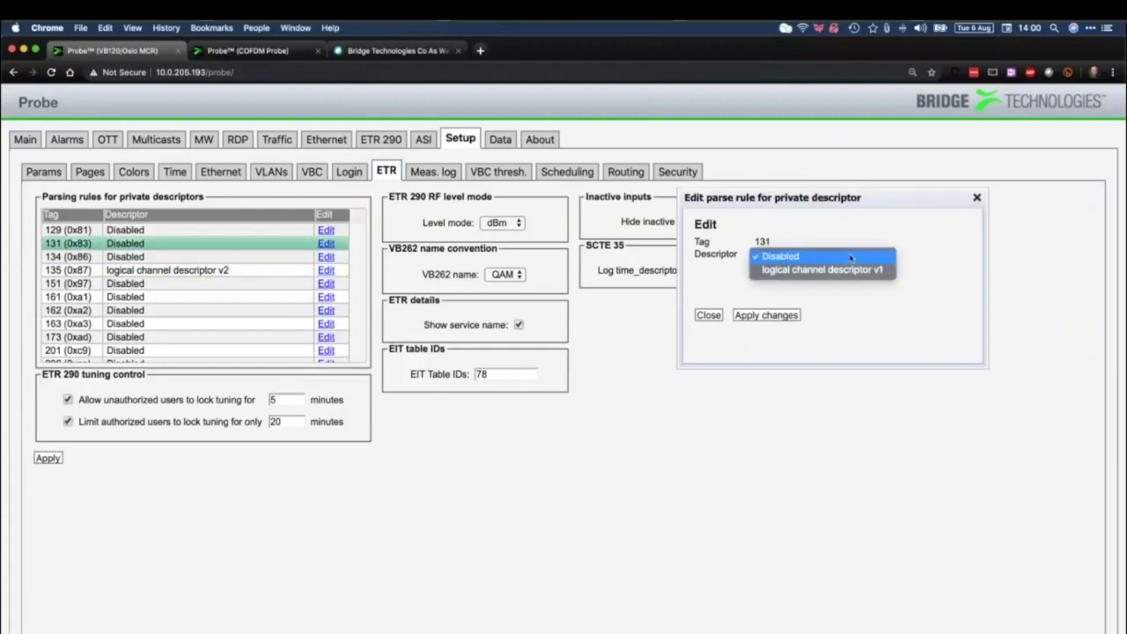
click(978, 200)
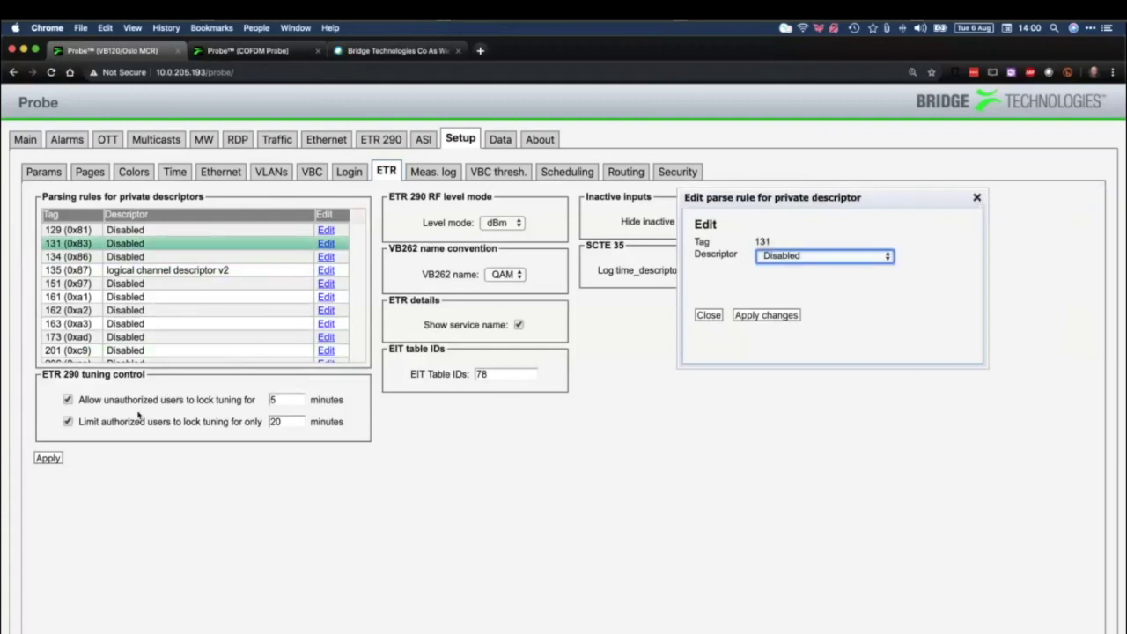
Highlight the unauthorized lock time and authorized lock limit settings, then show the ETR 290 overview
click(102, 407)
drag(121, 404, 225, 410)
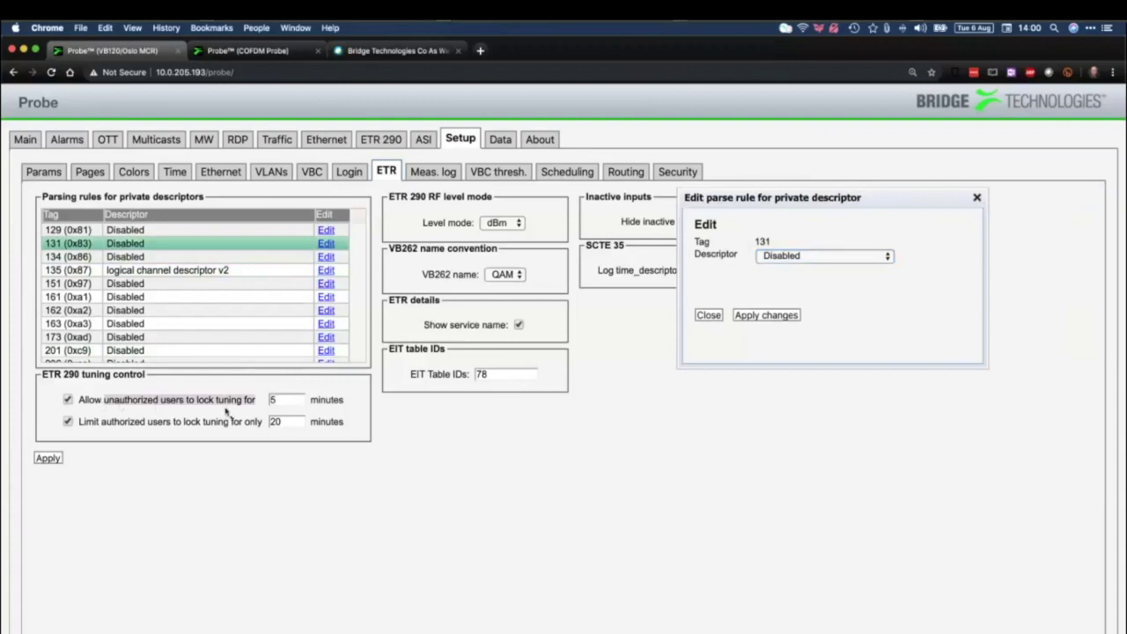
triple_click(95, 424)
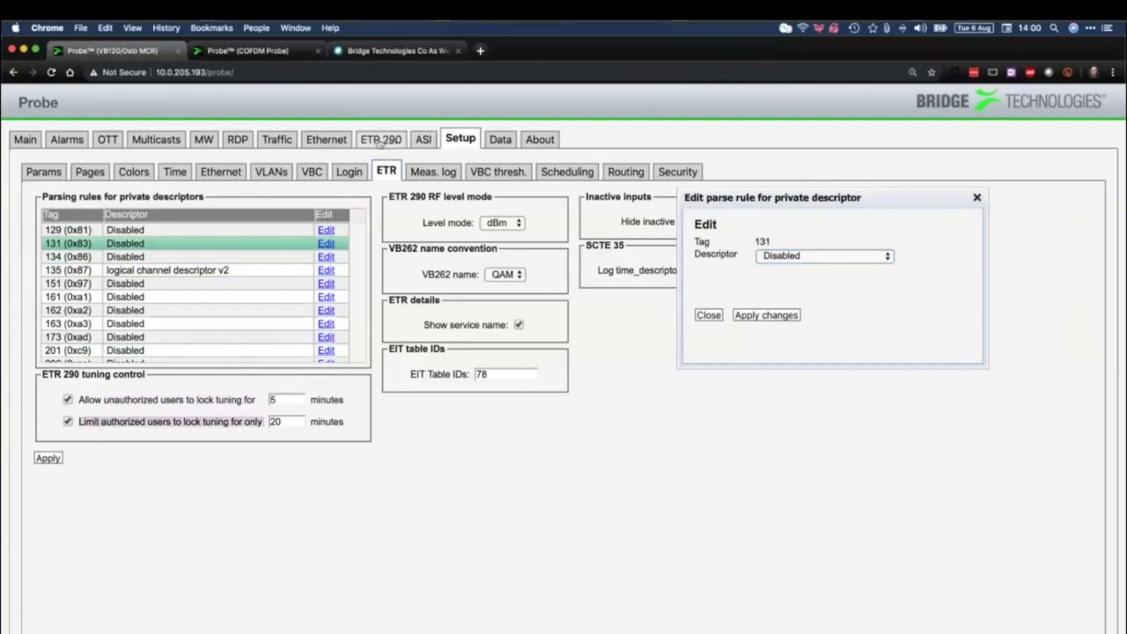
click(382, 145)
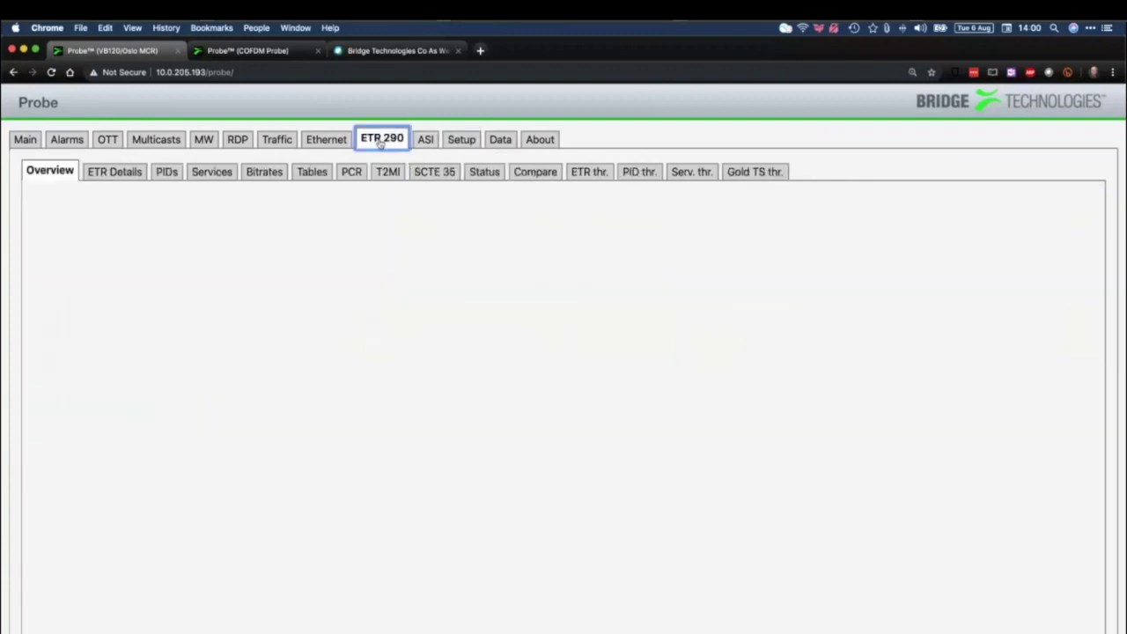
On the COFDM Probe, view COFDM1, then the ETR 290 overview of all inputs
click(256, 51)
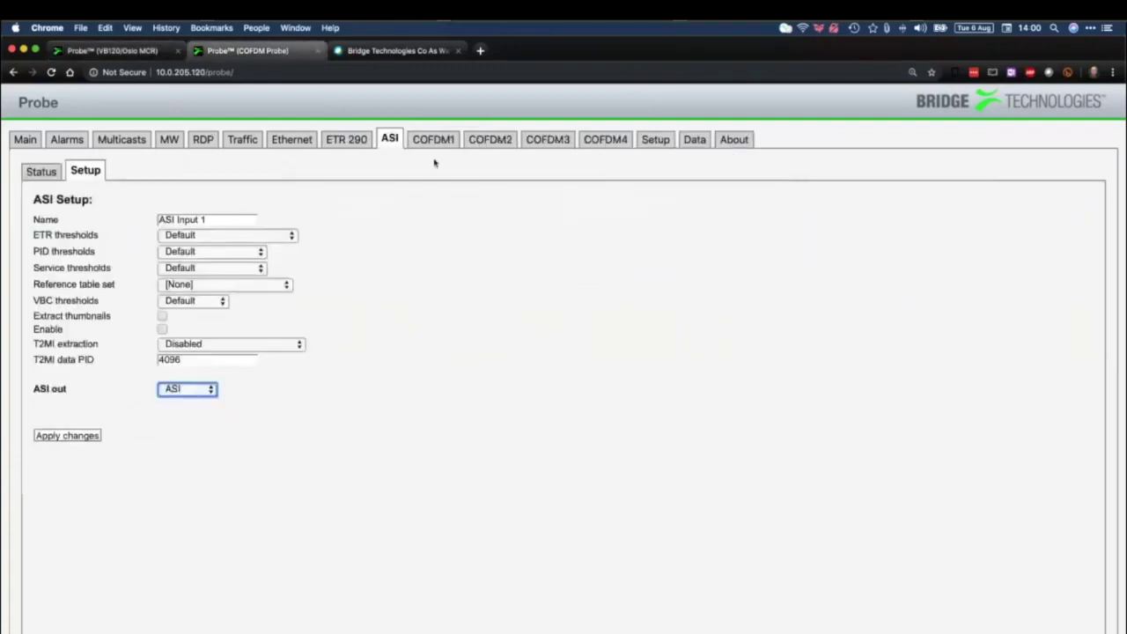
click(451, 142)
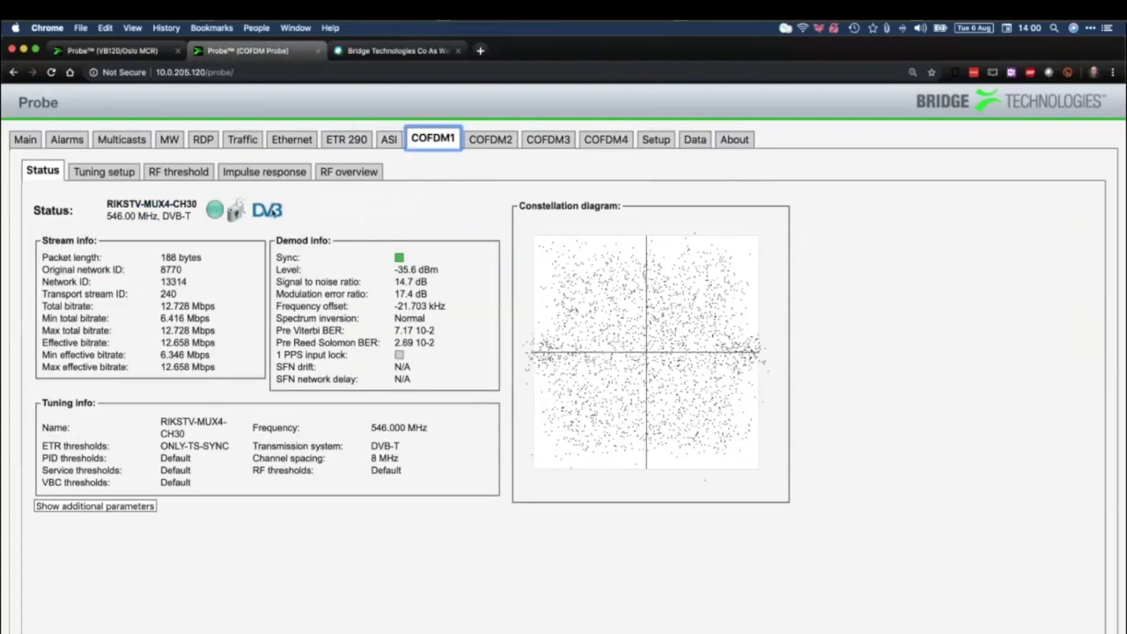
click(360, 140)
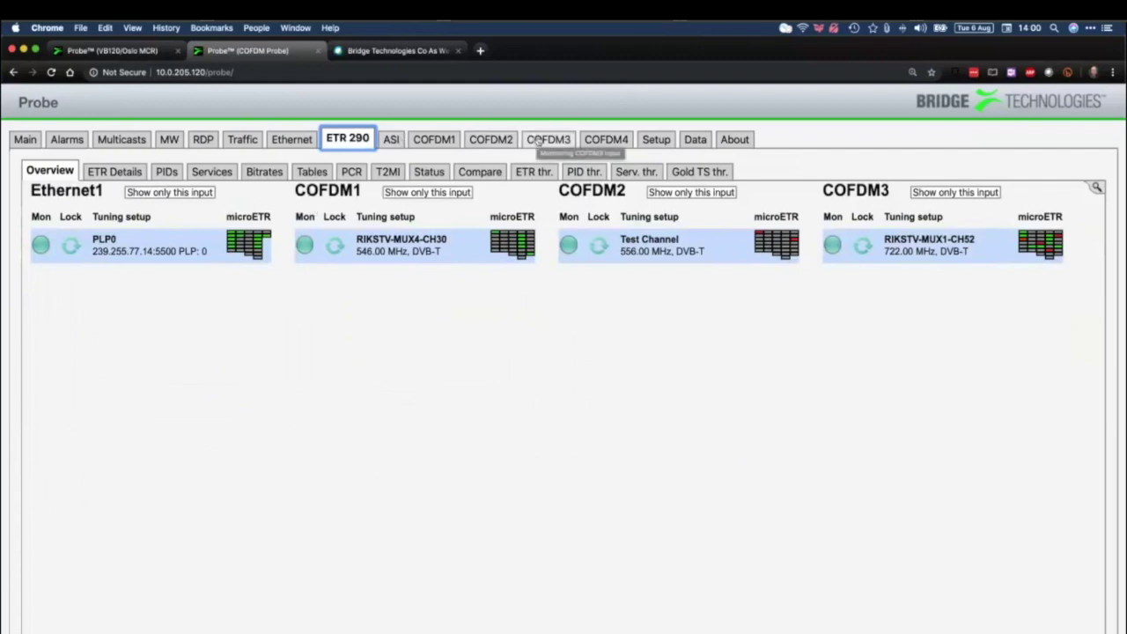
Browse the COFDM3, COFDM2 and COFDM1 inputs to reach COFDM1's tuning list
click(538, 142)
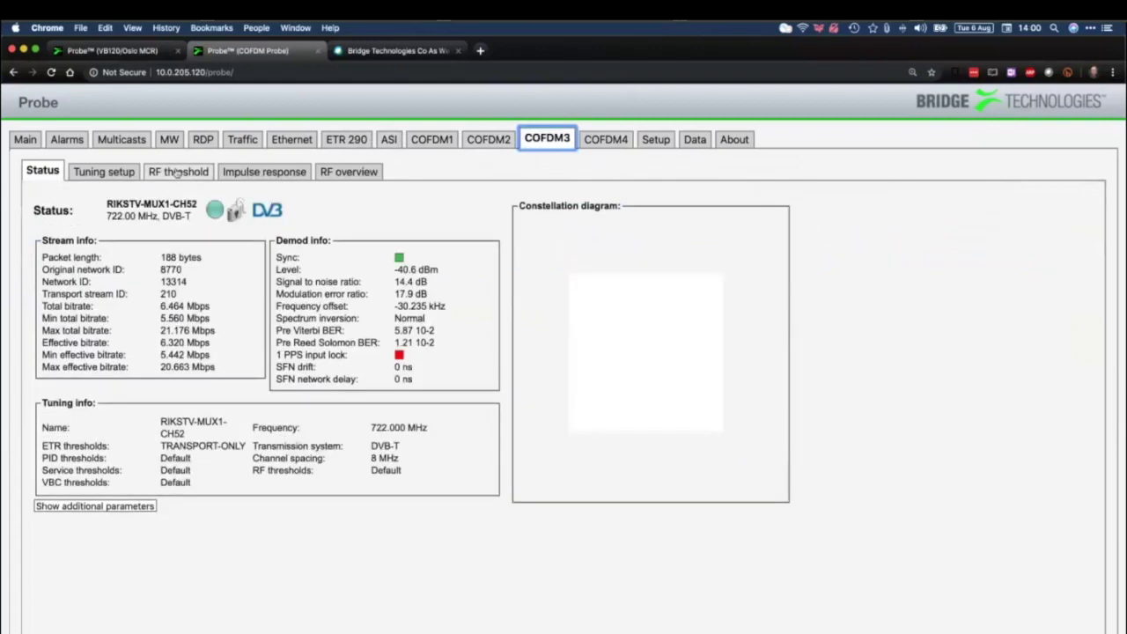
click(125, 173)
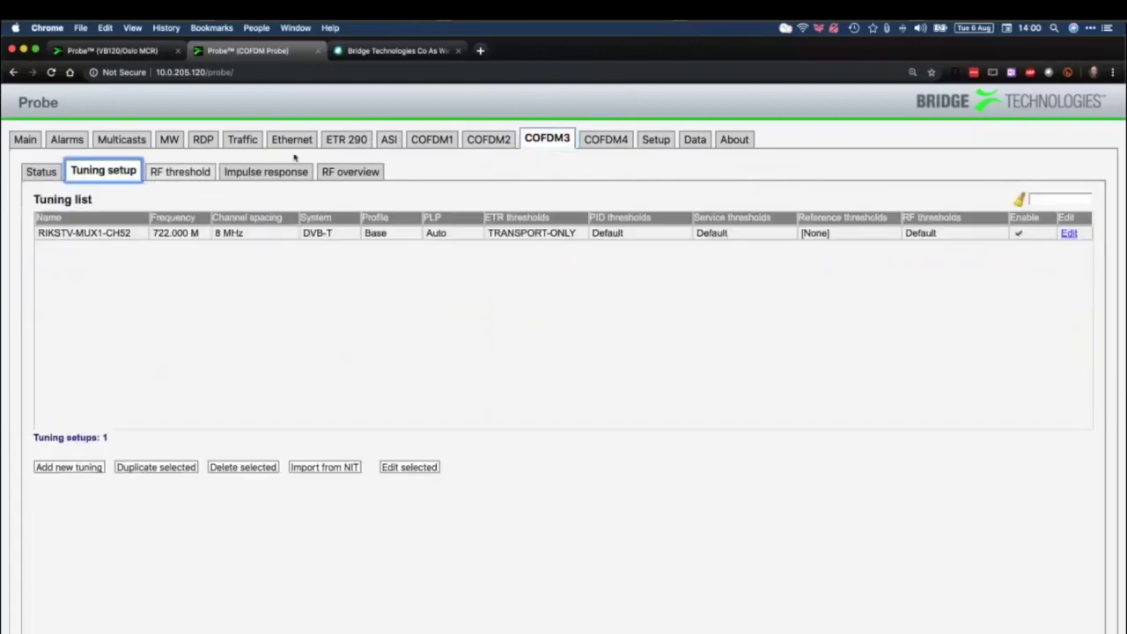
click(487, 140)
click(431, 142)
click(103, 172)
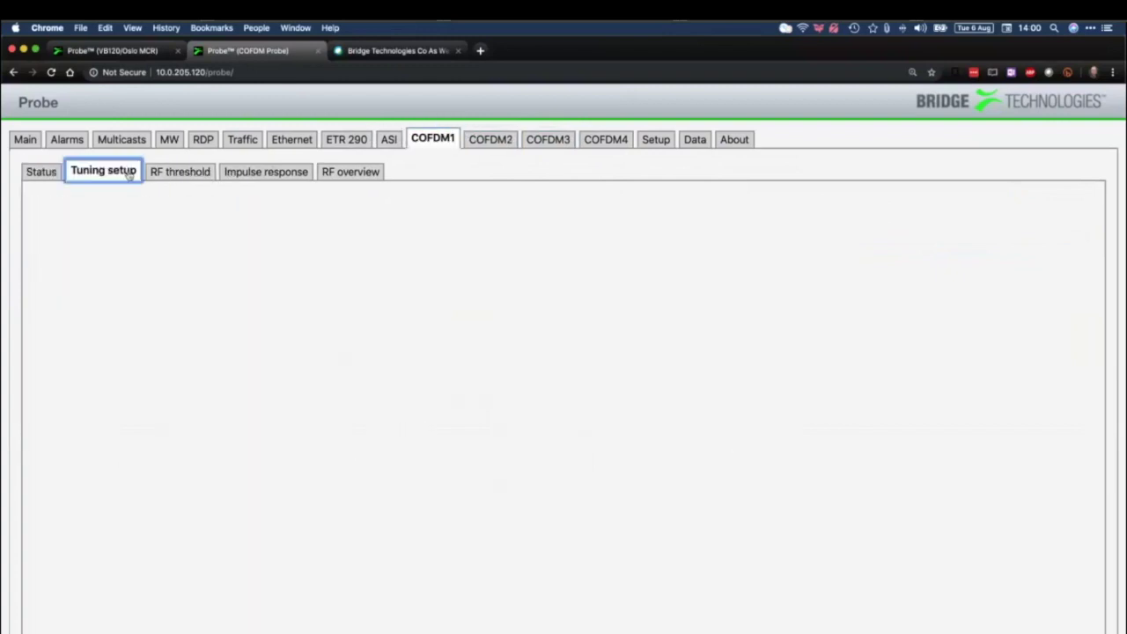
Select all six COFDM1 tunings, enable them together, apply, and view live status
click(132, 232)
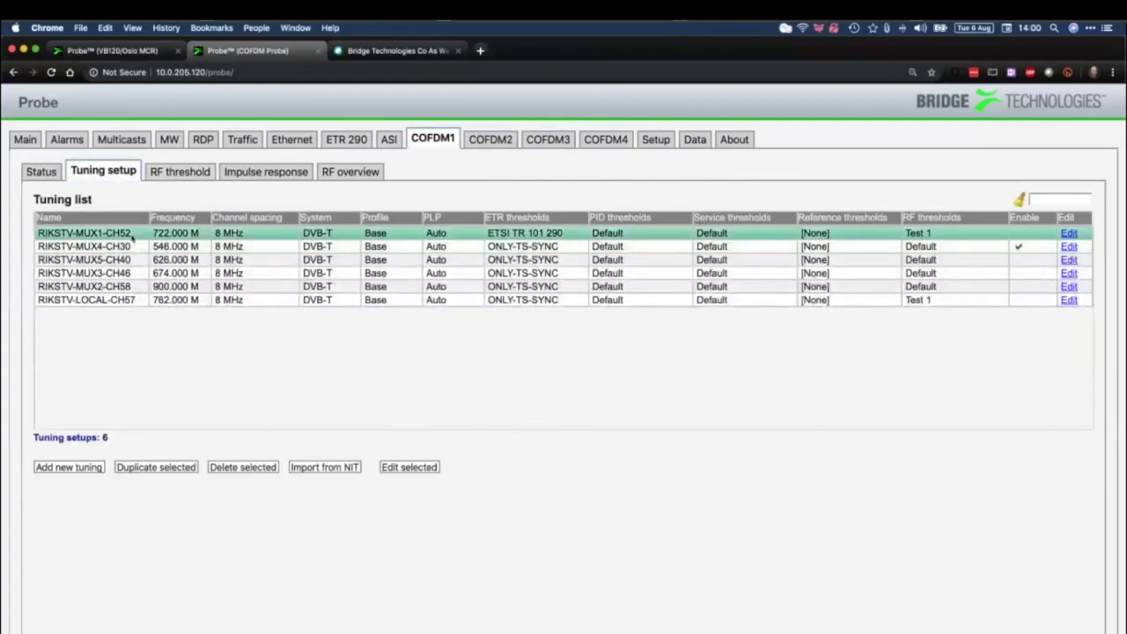
drag(132, 231, 141, 315)
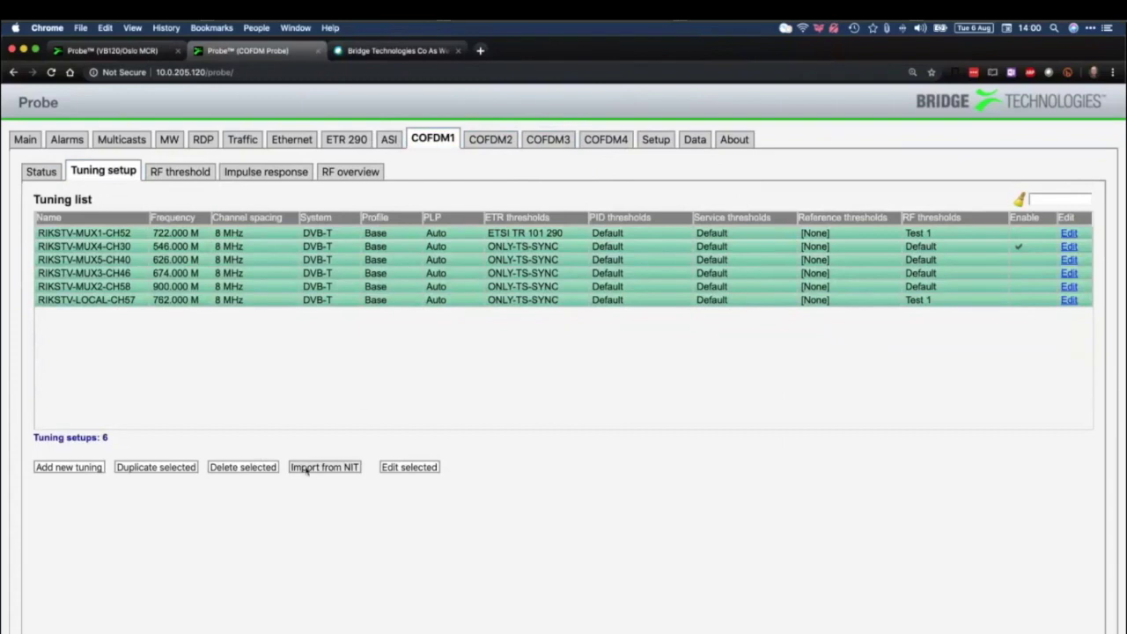
click(398, 467)
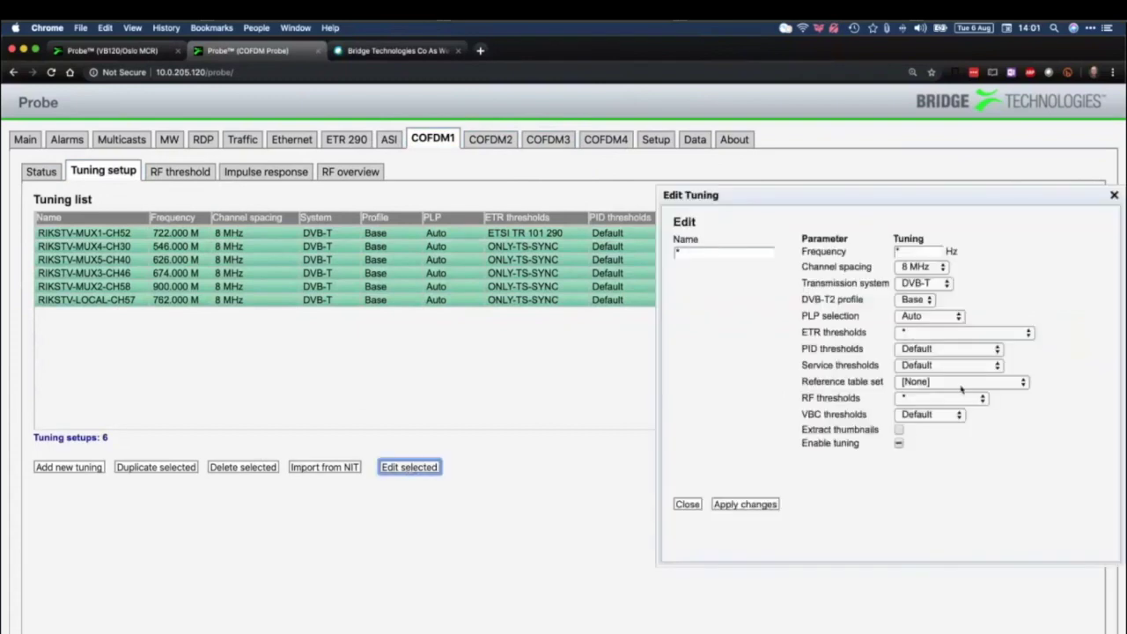
click(899, 444)
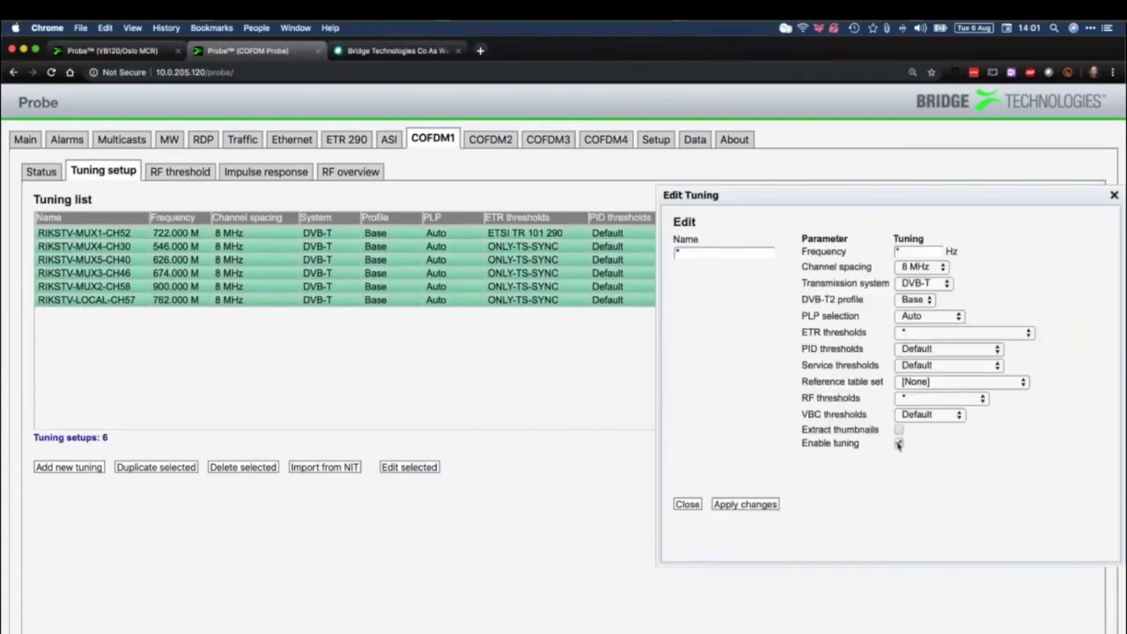
click(773, 503)
click(686, 504)
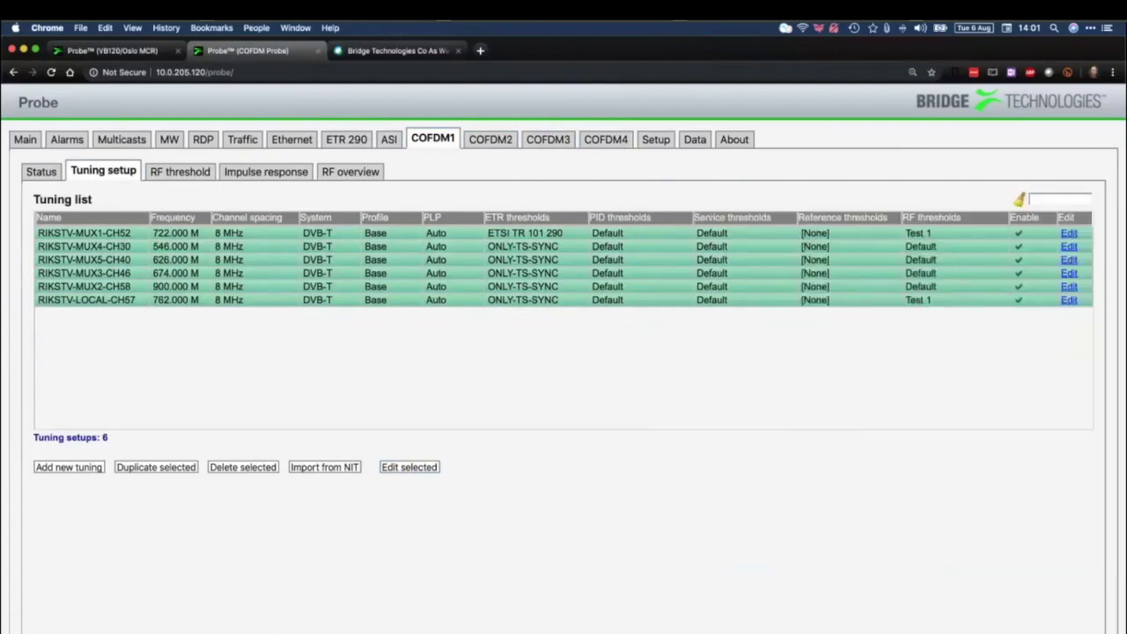
click(41, 172)
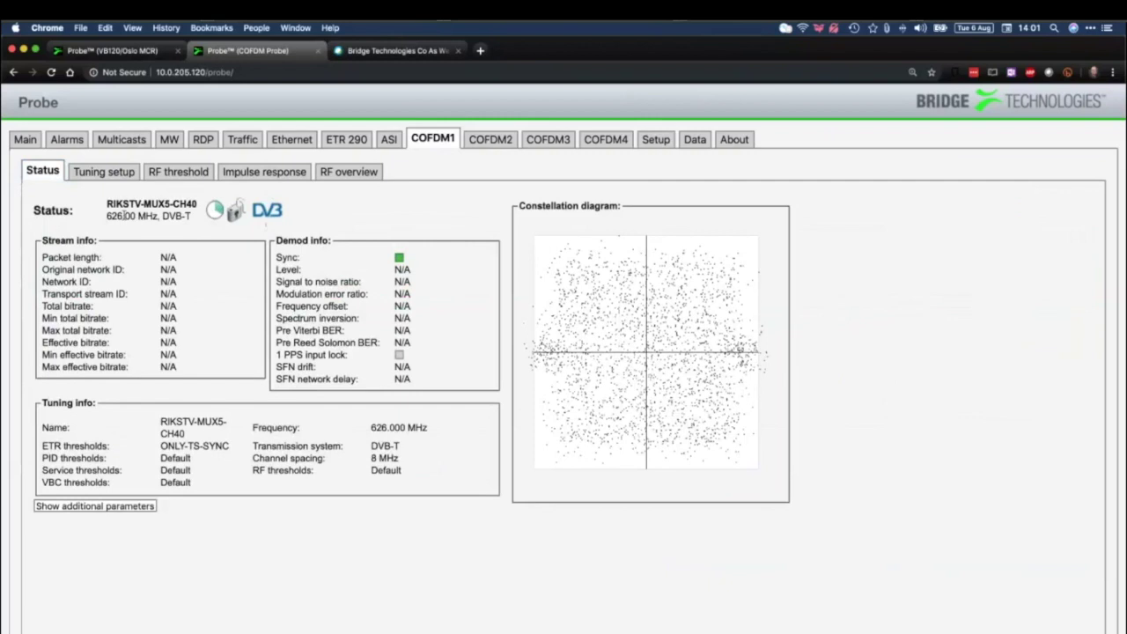
Confirm COFDM1 reads 626.00 MHz, then show the COFDM Probe's Setup ETR page
double_click(139, 216)
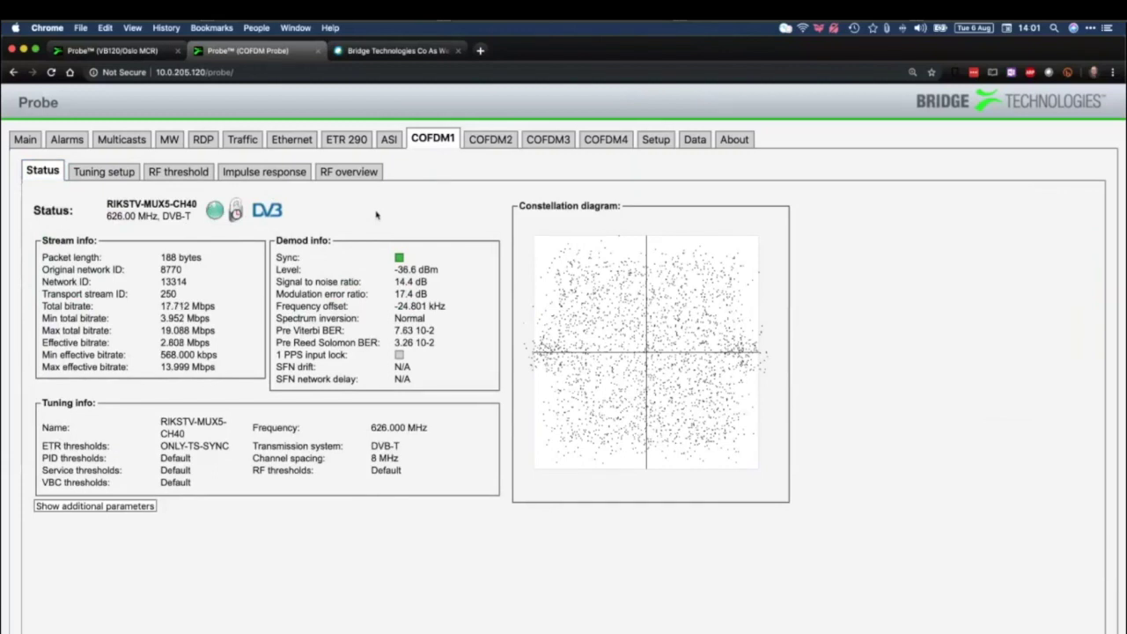
click(656, 141)
click(343, 173)
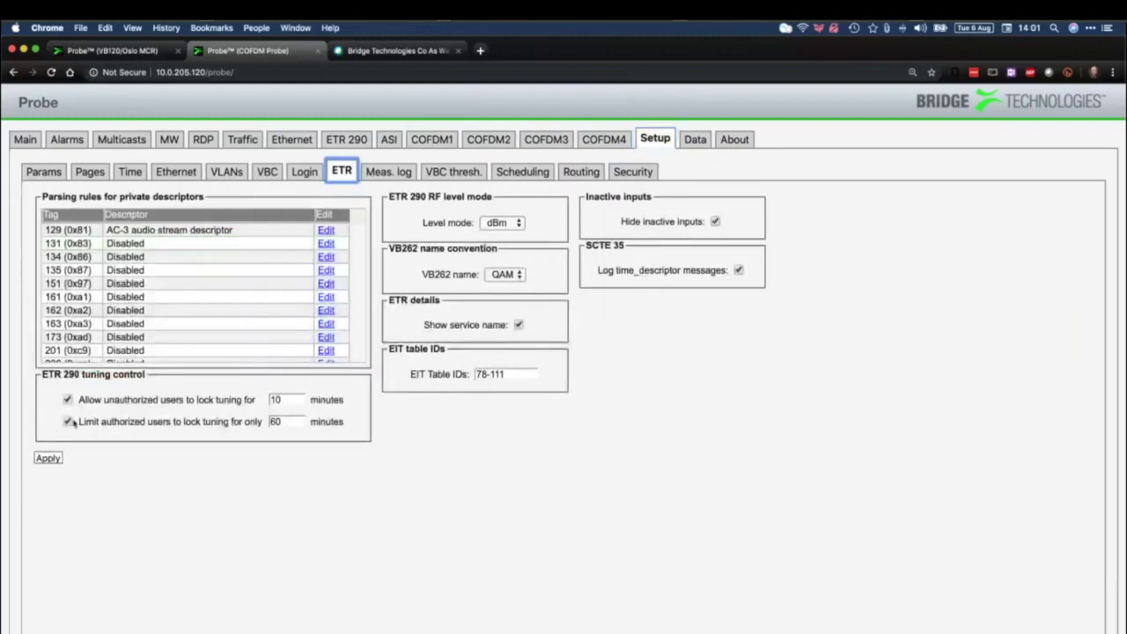
Change the authorized users' tuning-lock limit from 60 to 30 minutes
click(69, 422)
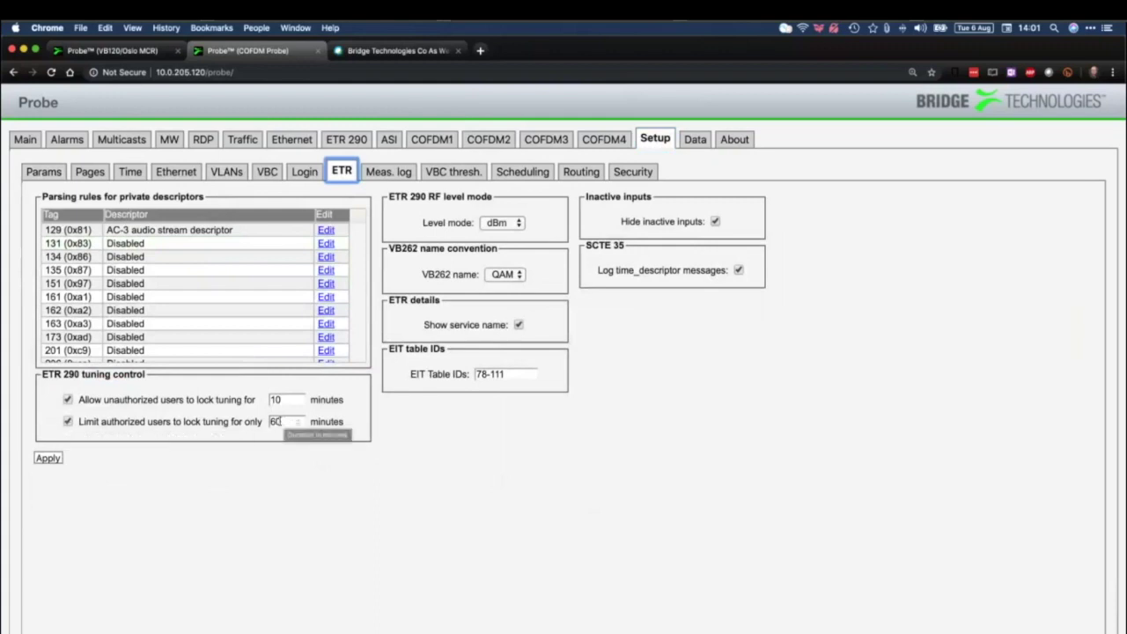
double_click(276, 422)
text(30)
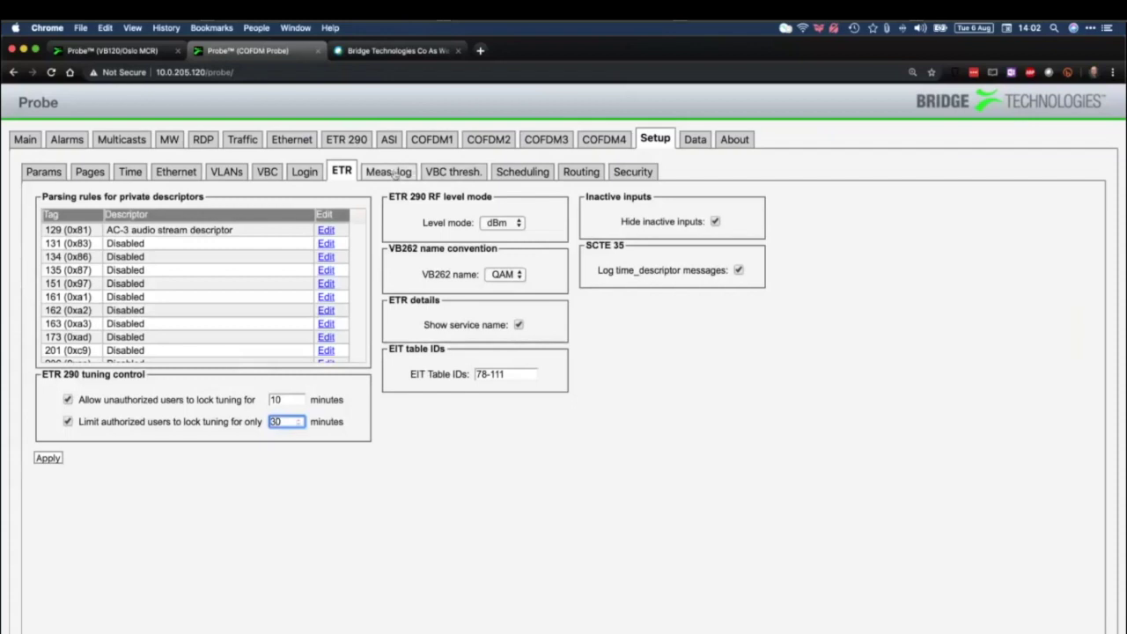
On the COFDM probe, go through Meas. log and VBC thresh. to the alarm Scheduling list
click(396, 174)
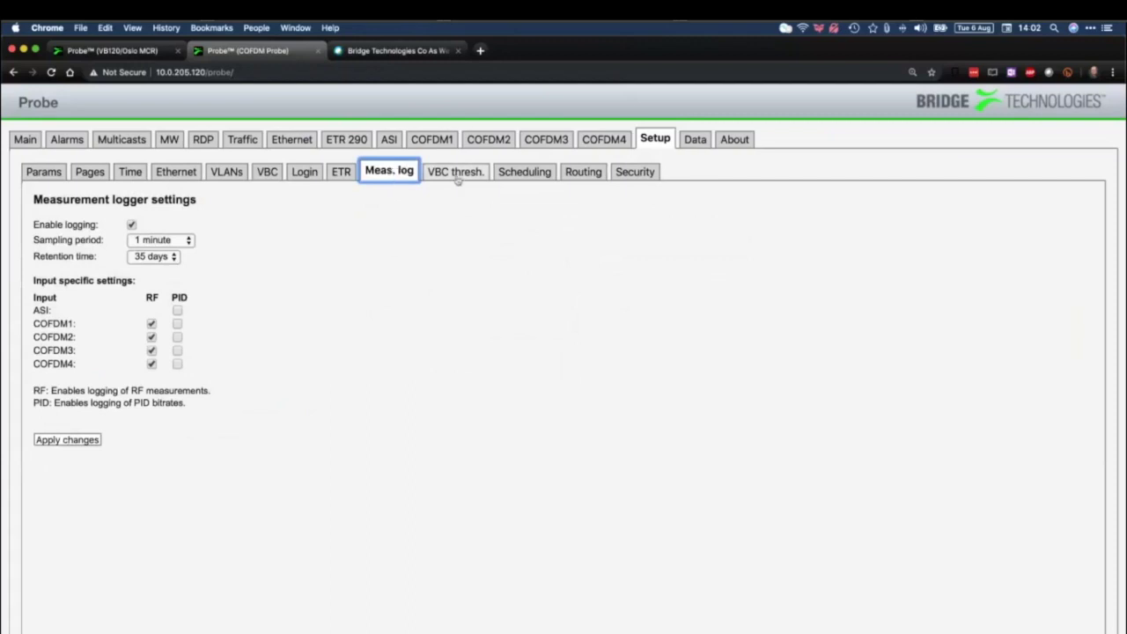
click(456, 172)
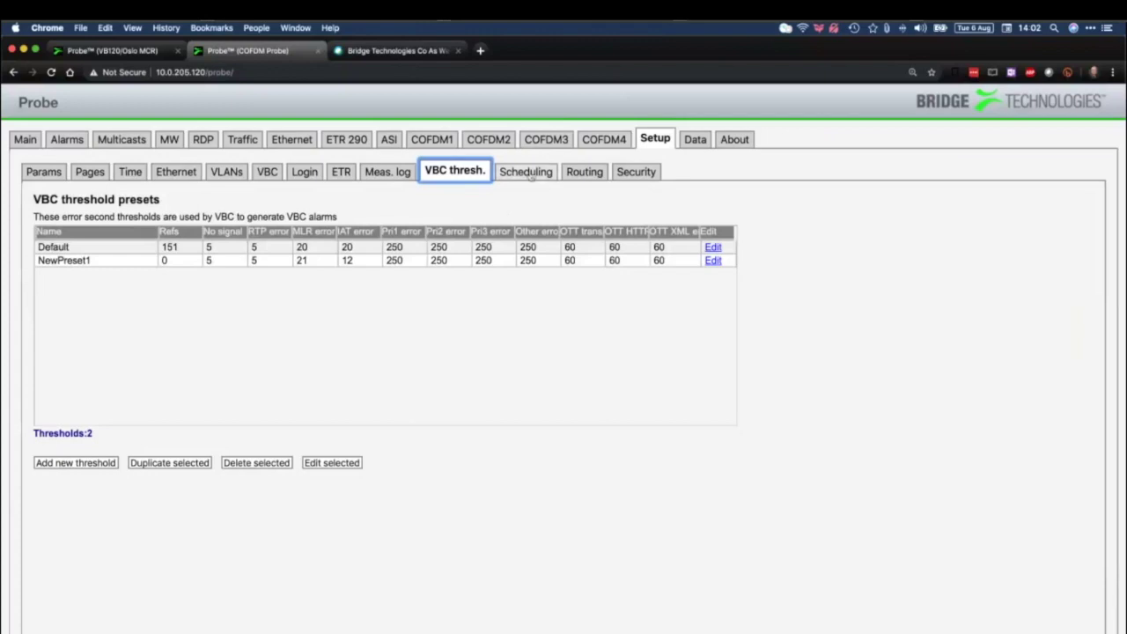
click(526, 172)
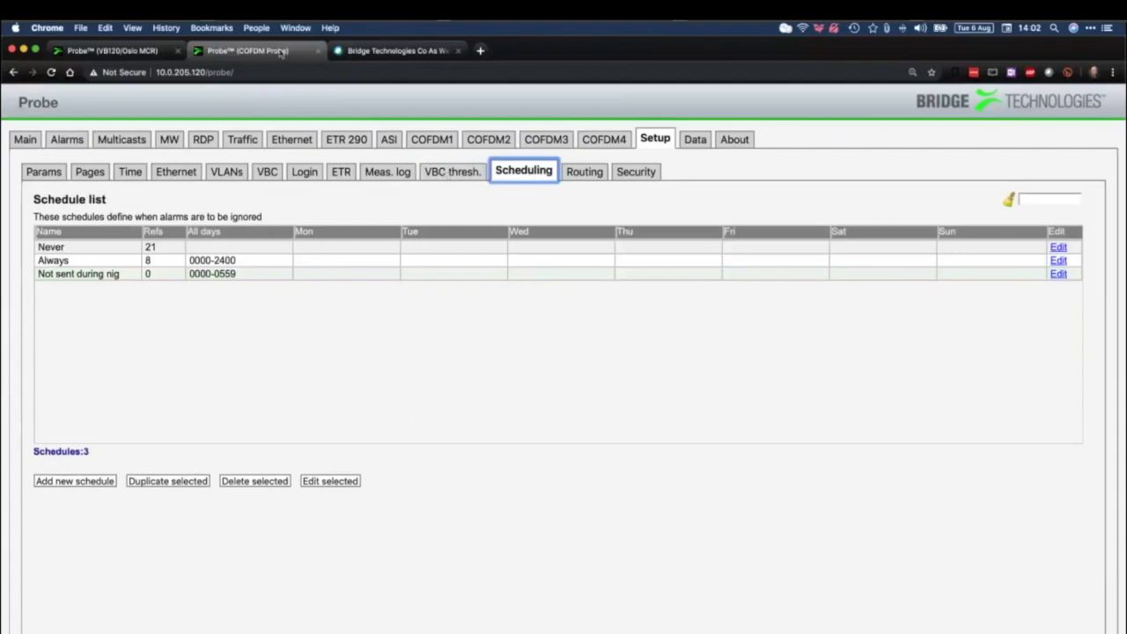
Switch to the VB120 Oslo MCR probe and open its Setup Scheduling list
click(105, 51)
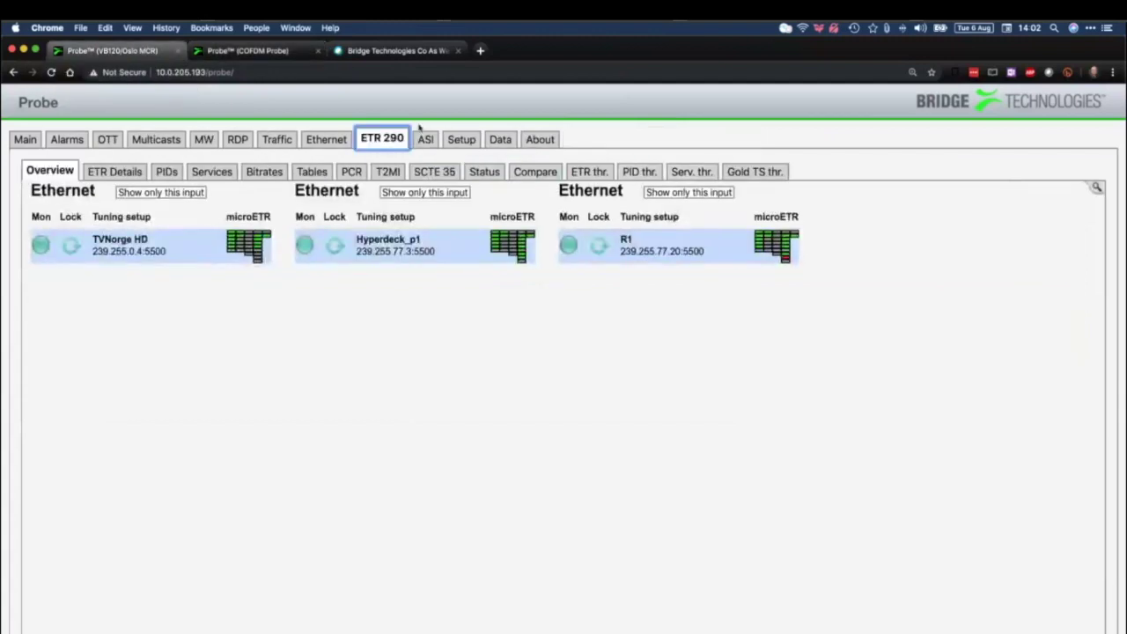
click(474, 143)
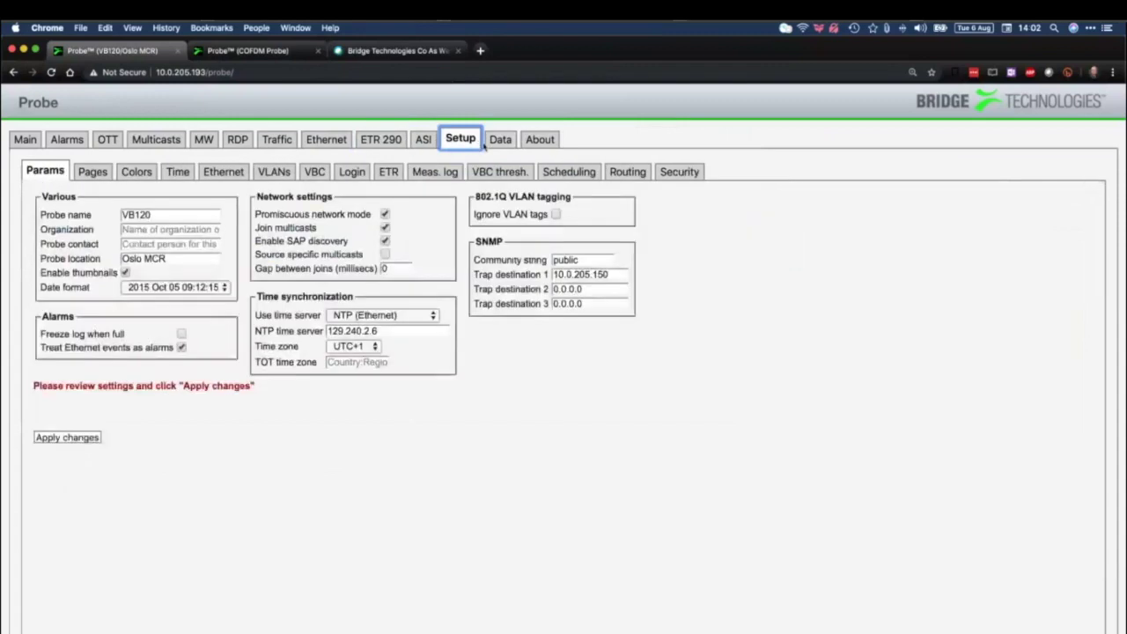
click(578, 174)
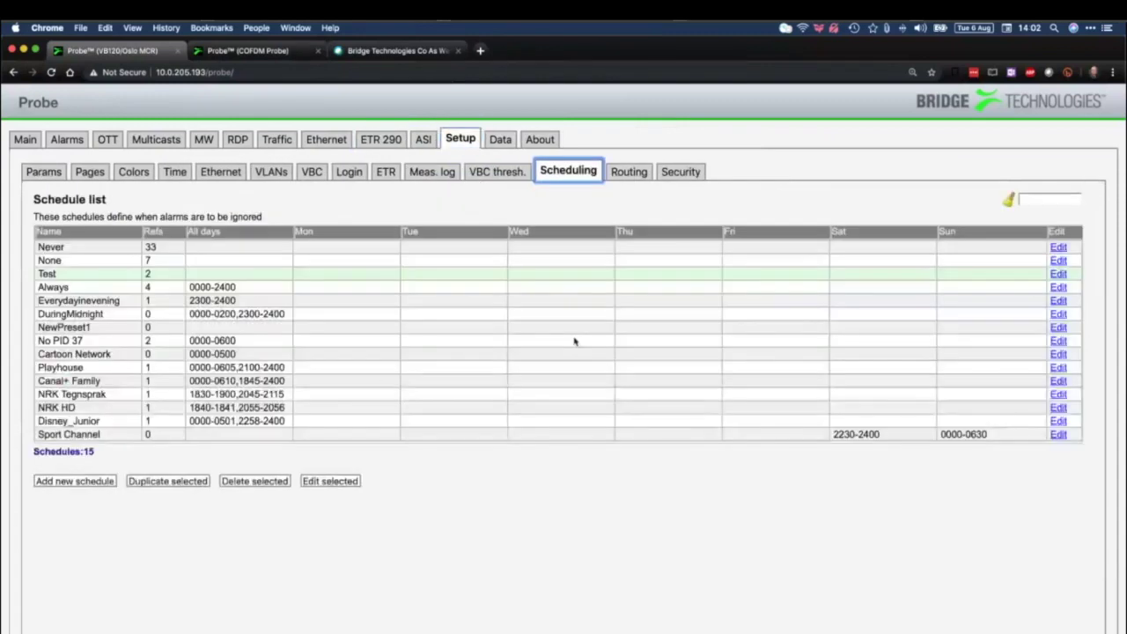
Inspect the DuringMidnight schedule without changes, then show the Routing setup page
click(1058, 313)
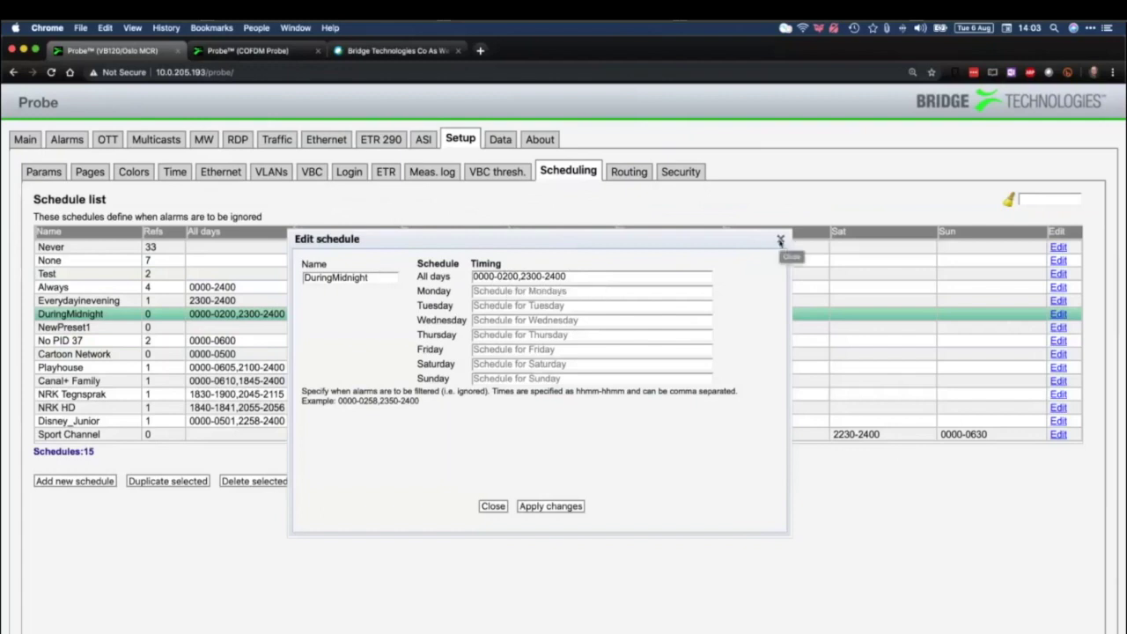
click(779, 241)
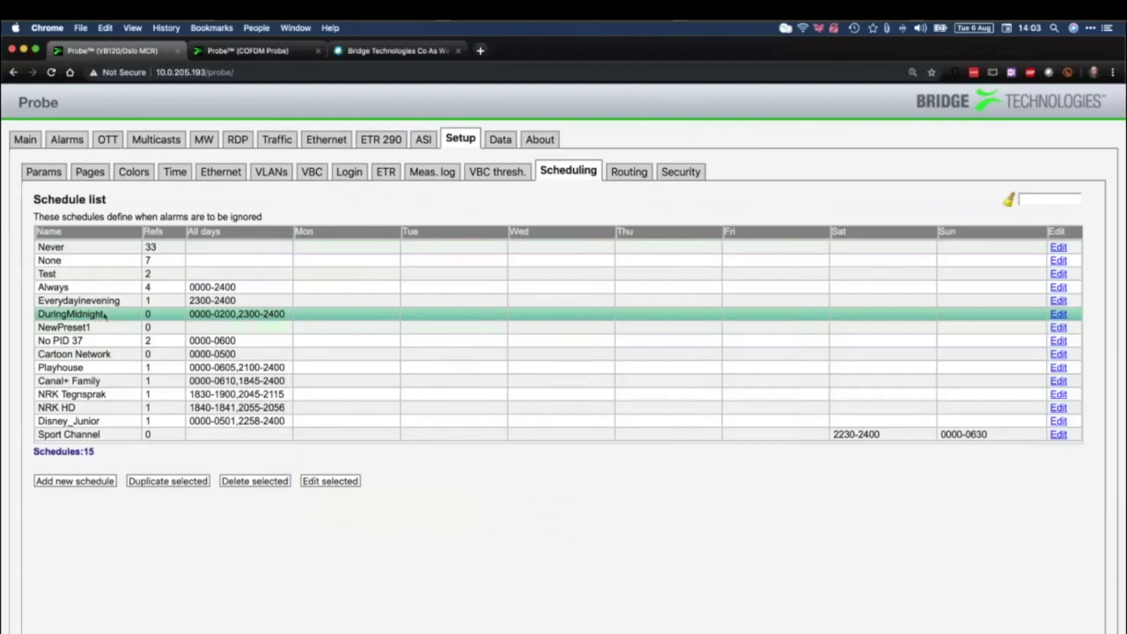
click(626, 172)
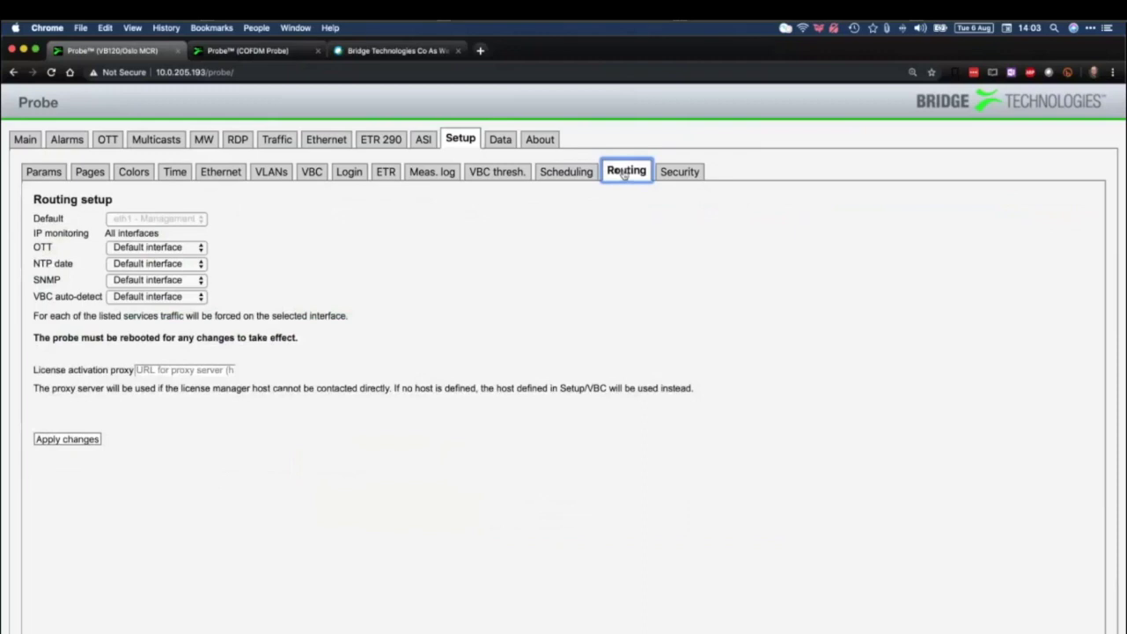
Route OTT traffic over the eth2 - Data SFP interface
click(193, 253)
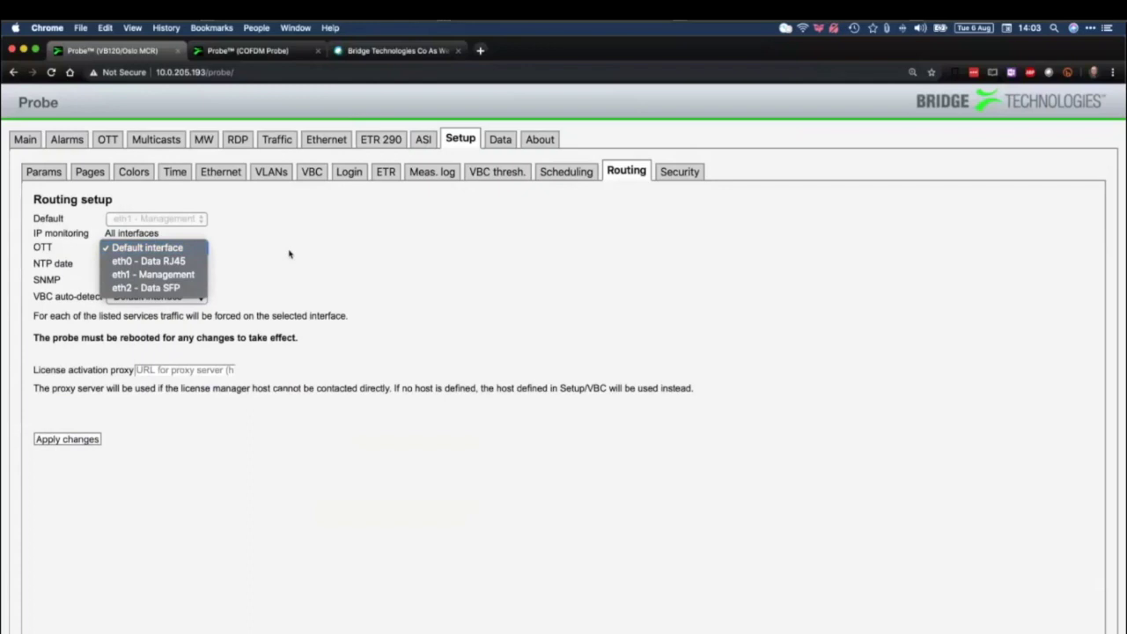
click(181, 250)
click(181, 250)
click(184, 290)
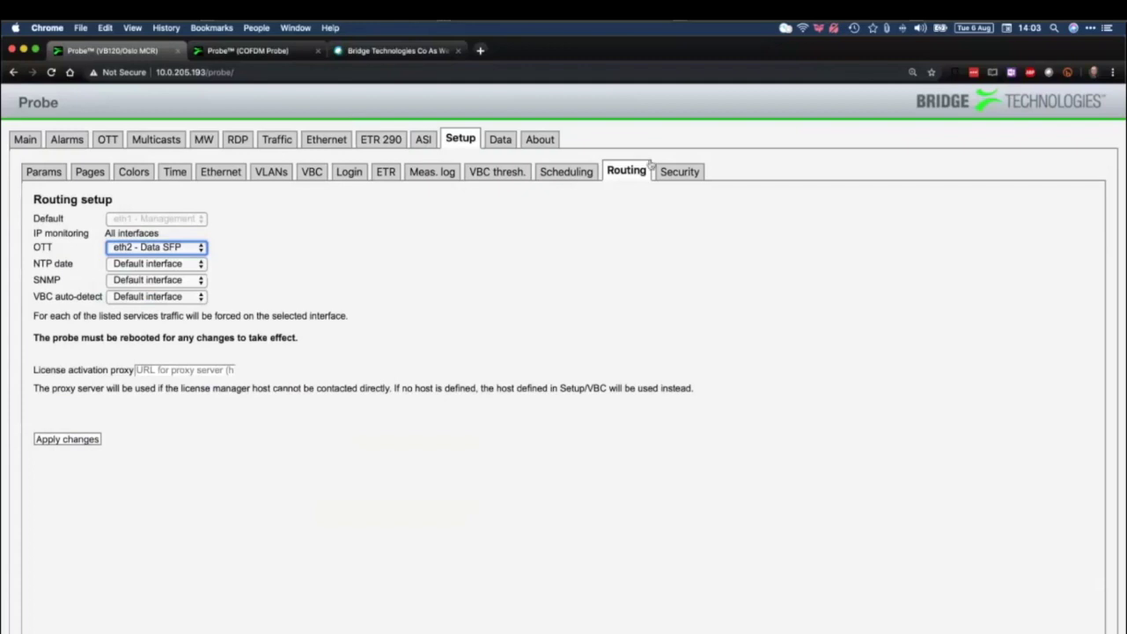
Open the Security settings and sign in with the admin username and password
click(681, 173)
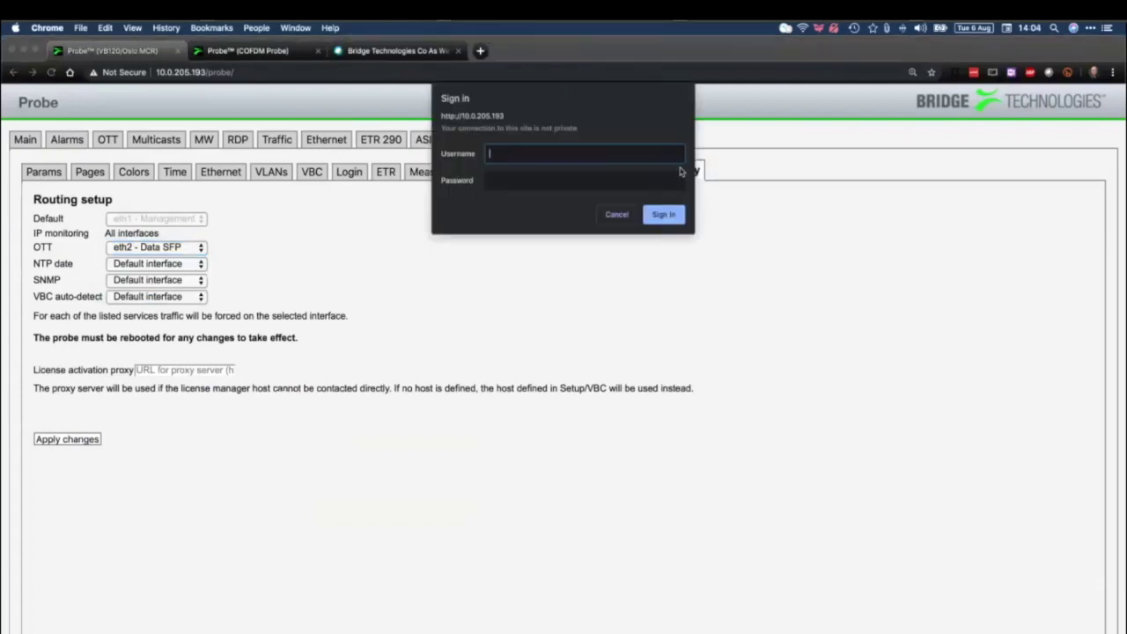
text(admin)
key(Tab)
text(admin)
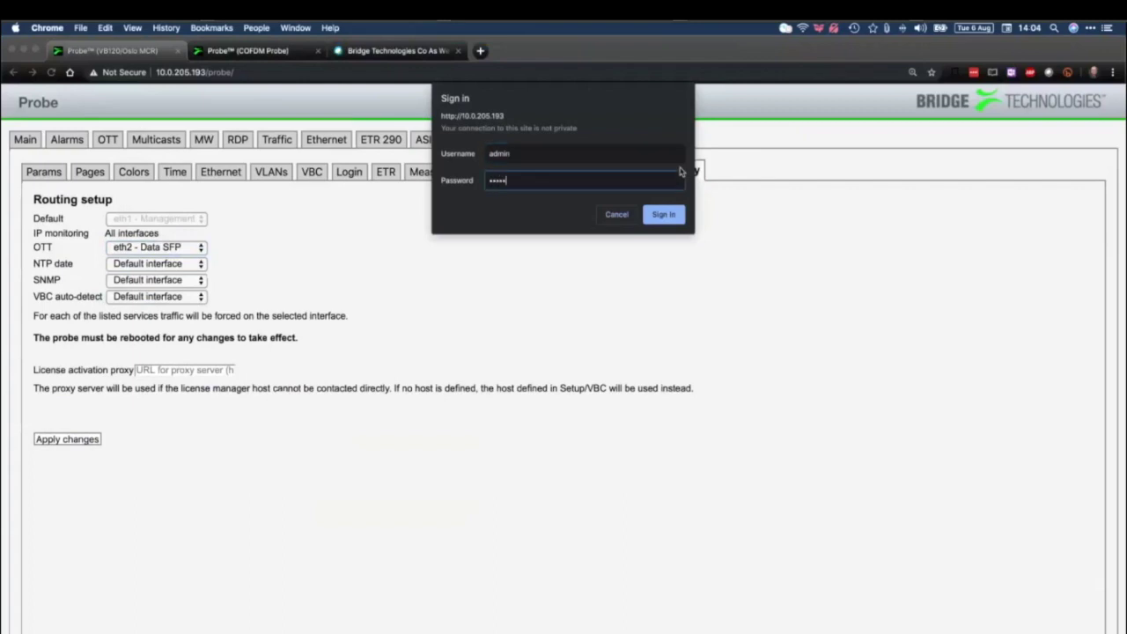
key(Return)
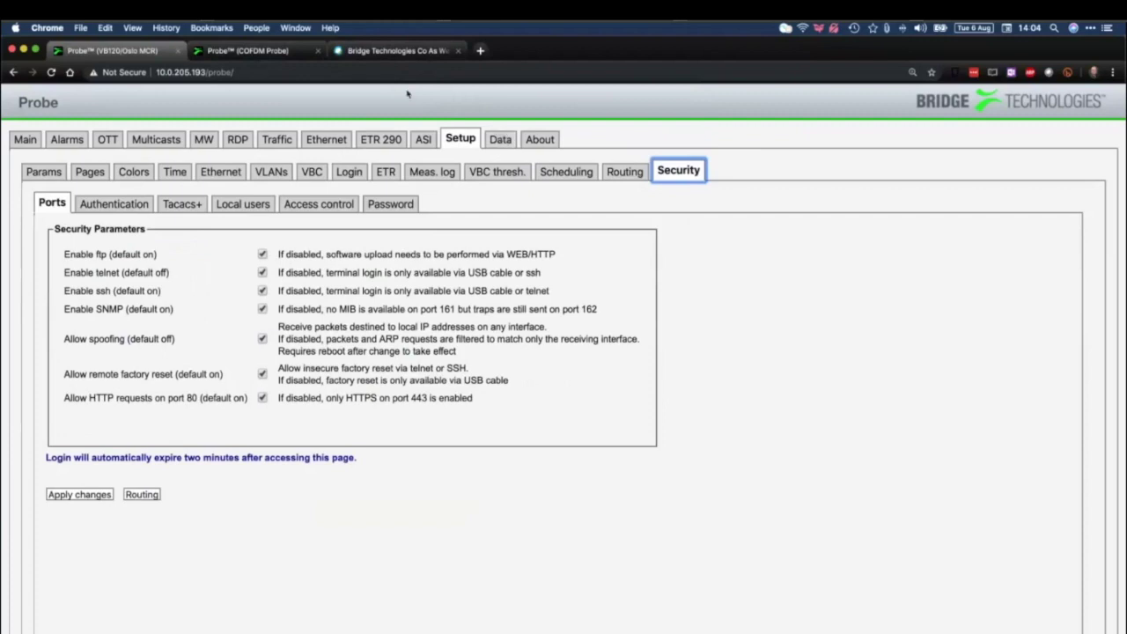
On the COFDM probe, sign in to Security as admin and open the Tacacs+ parameters
click(274, 53)
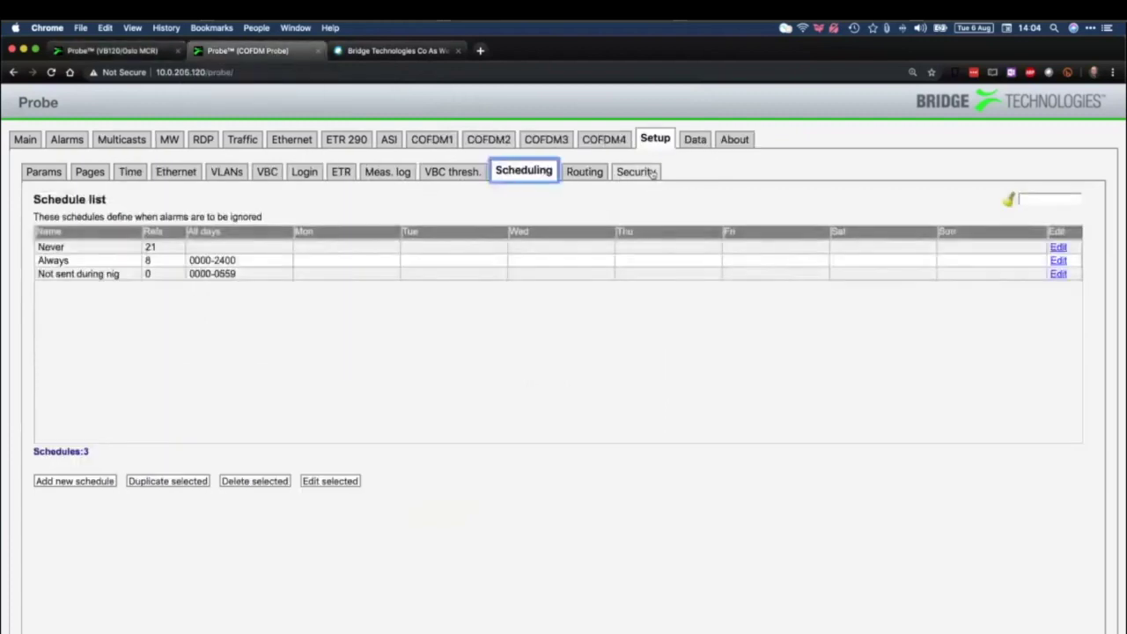
click(652, 172)
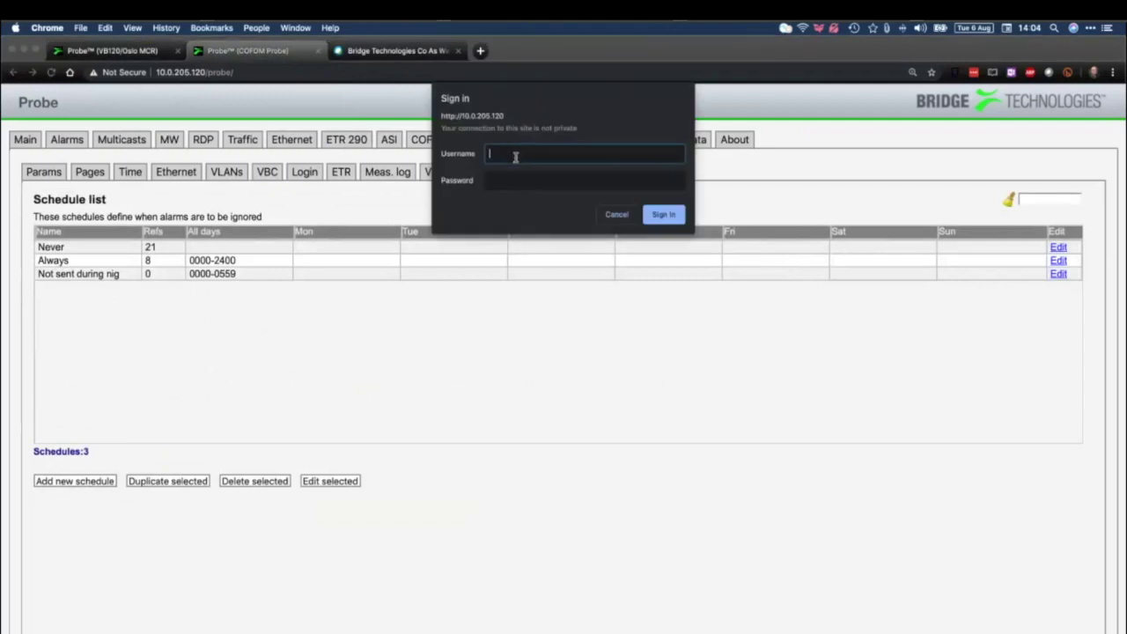
text(admin)
key(Tab)
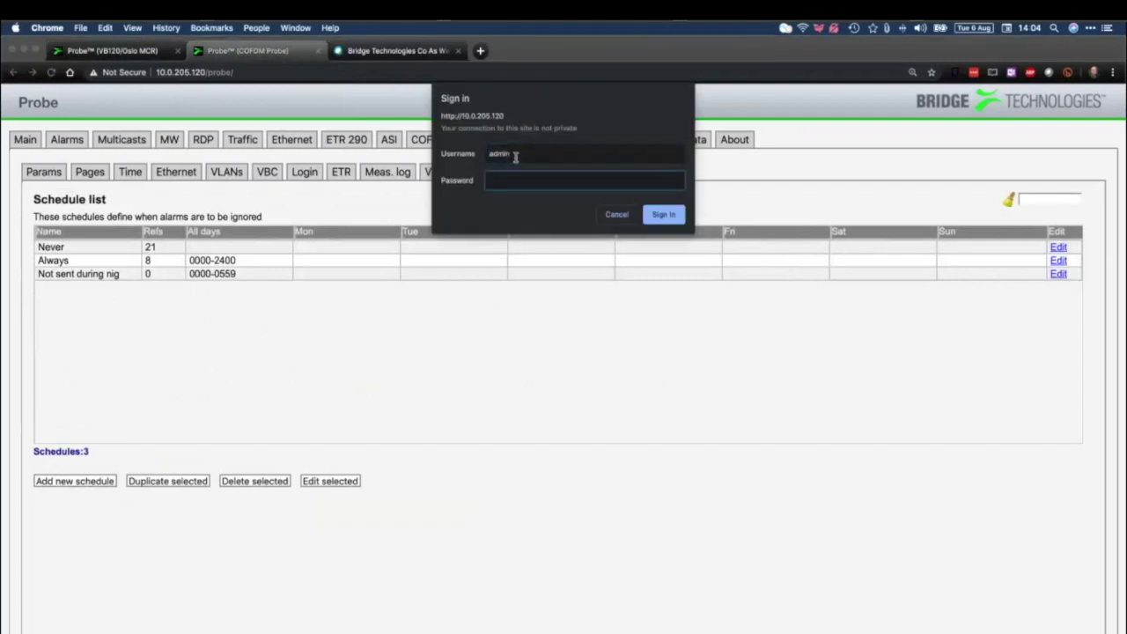
text(••••)
key(Return)
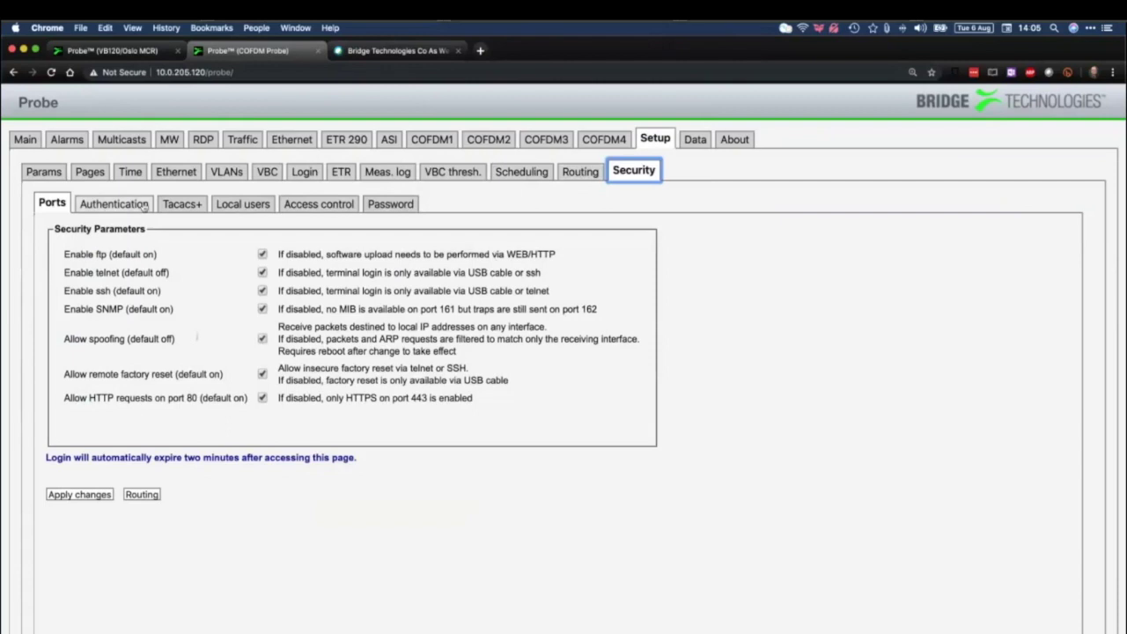
click(182, 204)
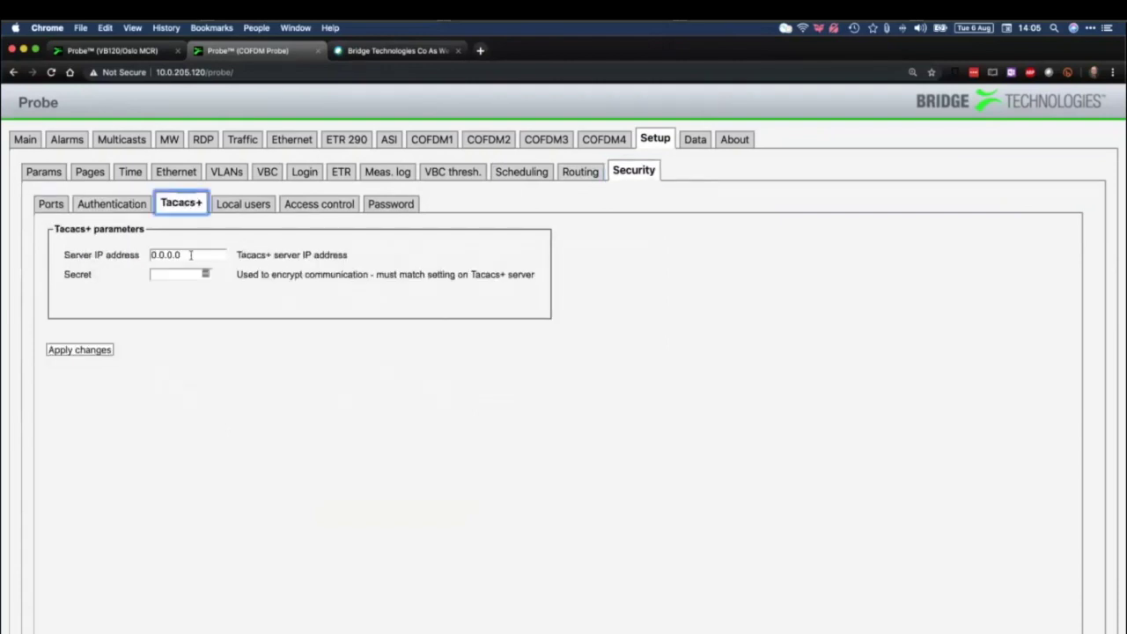
Inspect the Tacacs+ server IP and secret fields, leaving authentication Disabled
triple_click(190, 254)
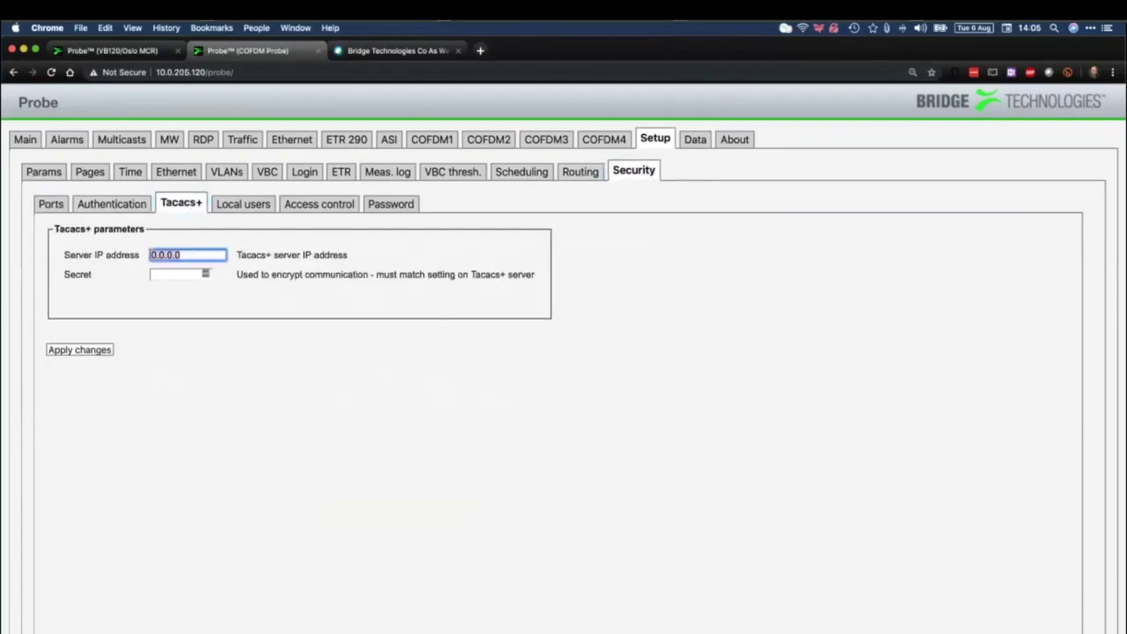
click(168, 272)
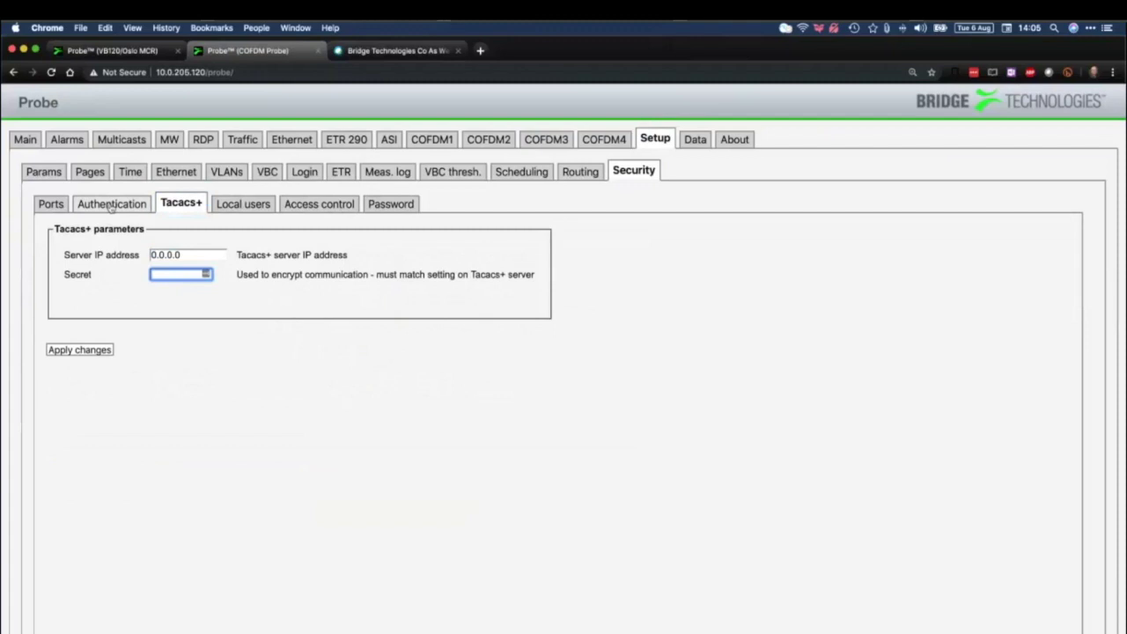
click(111, 205)
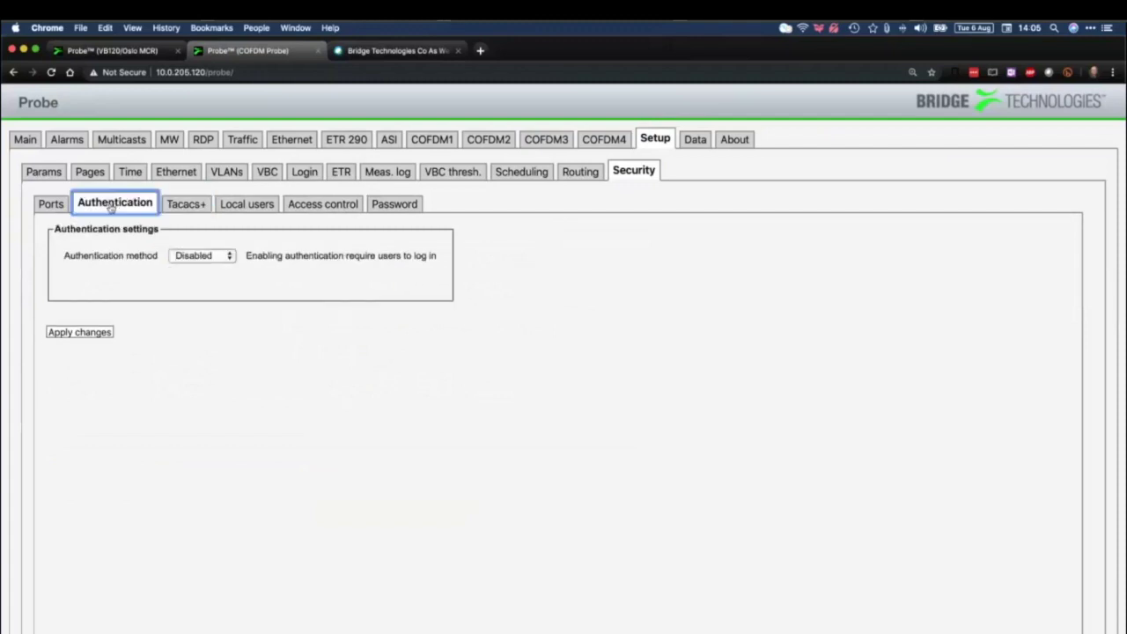
click(212, 262)
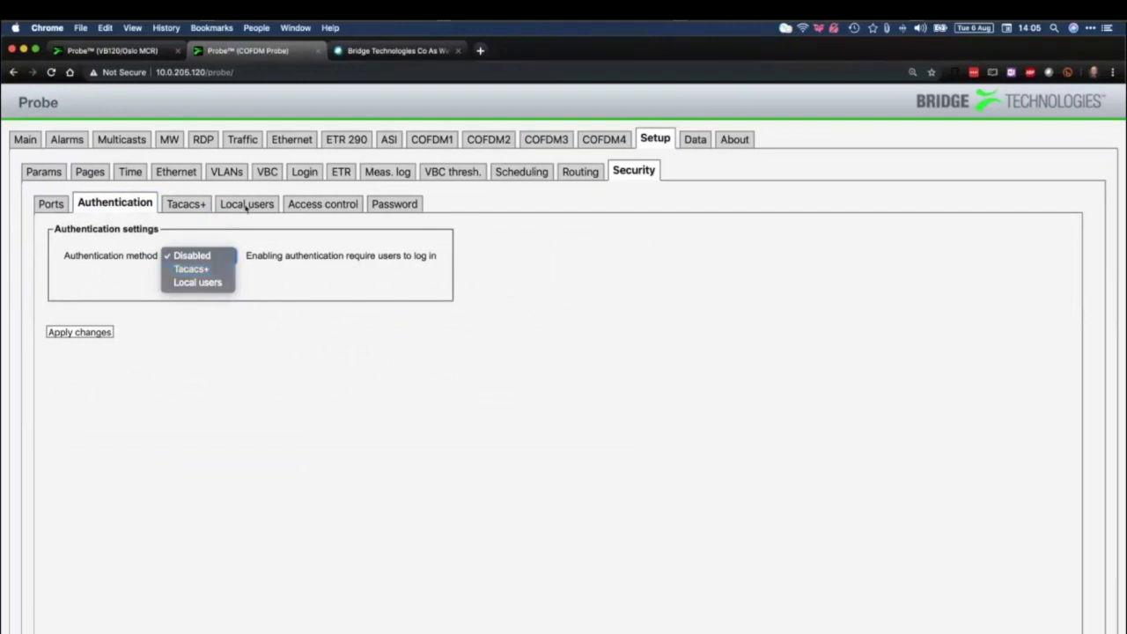
key(Escape)
Review Local users, Access control and the security Password, then open the Data configuration page
click(246, 204)
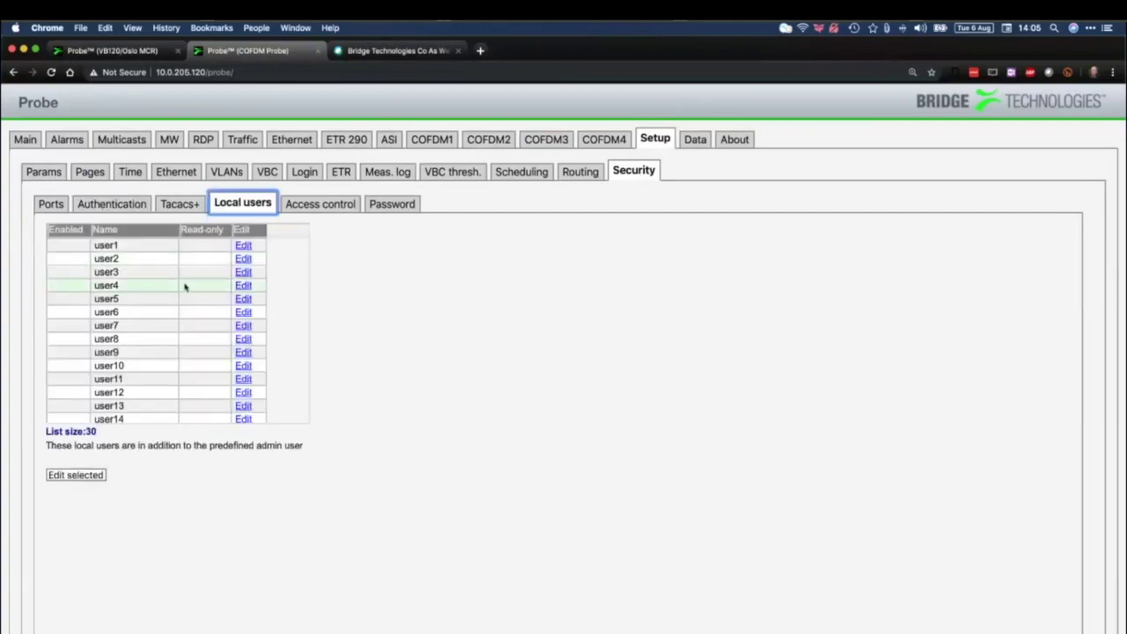
click(317, 206)
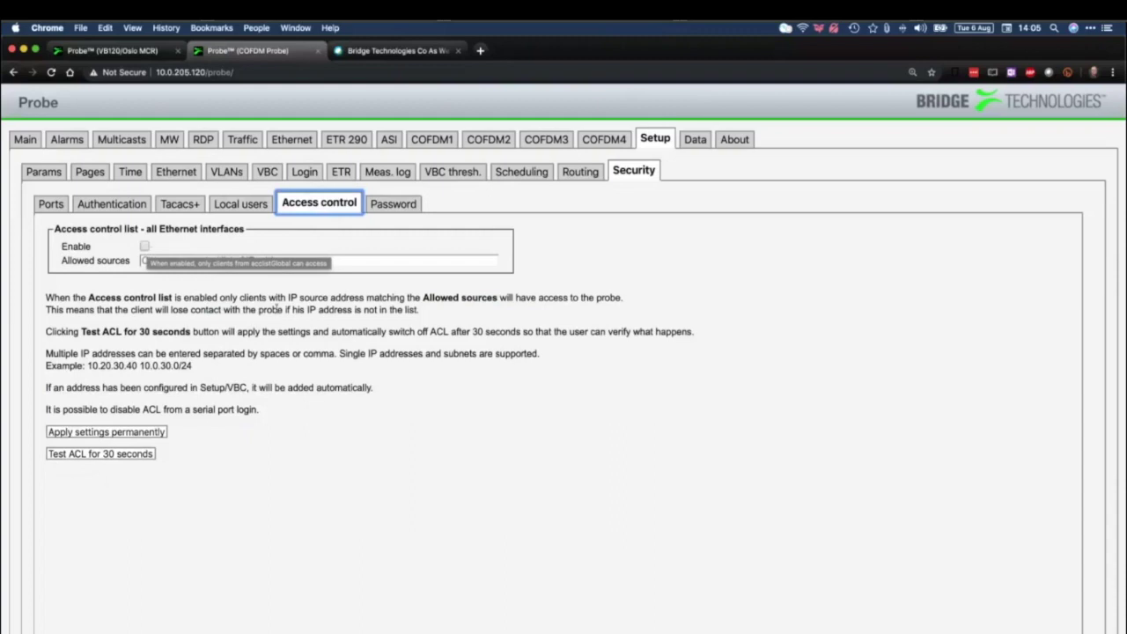
click(397, 206)
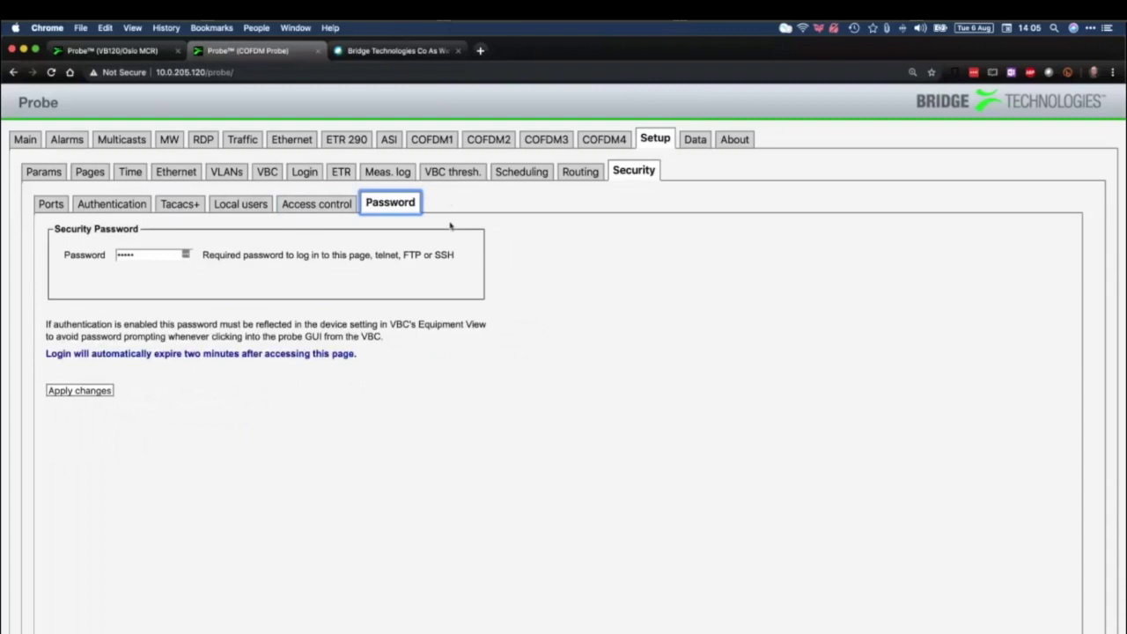
double_click(184, 261)
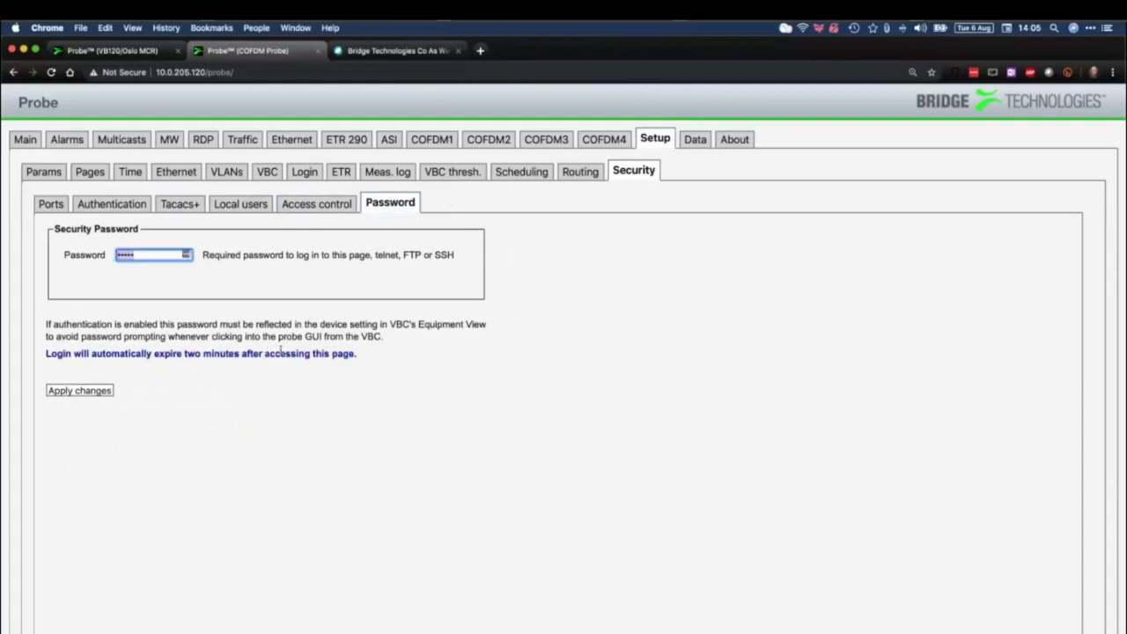
click(694, 139)
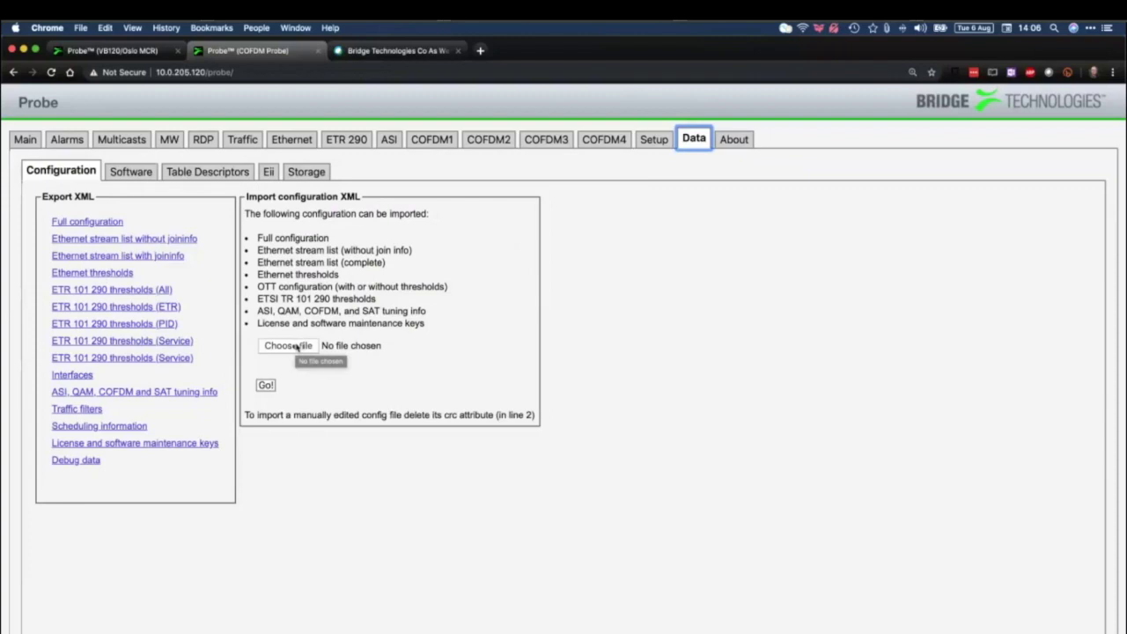
Start choosing a configuration XML file on the Import configuration form
click(298, 347)
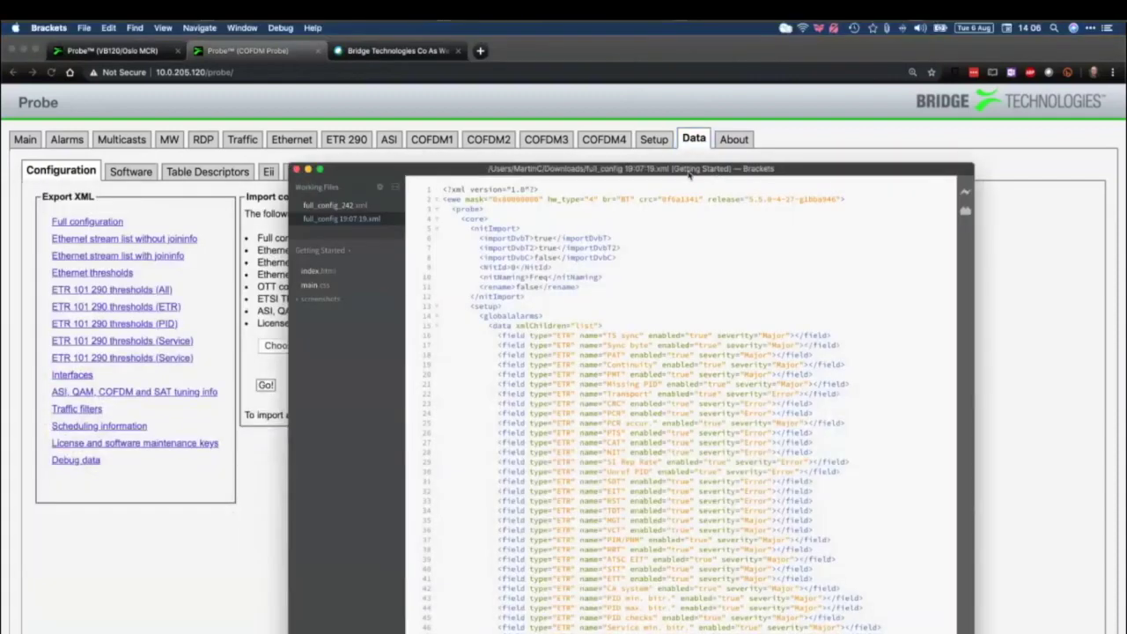
Reposition and widen Brackets, enlarge the font, and delete crc="0f6a1341" from line 2
drag(718, 170, 532, 160)
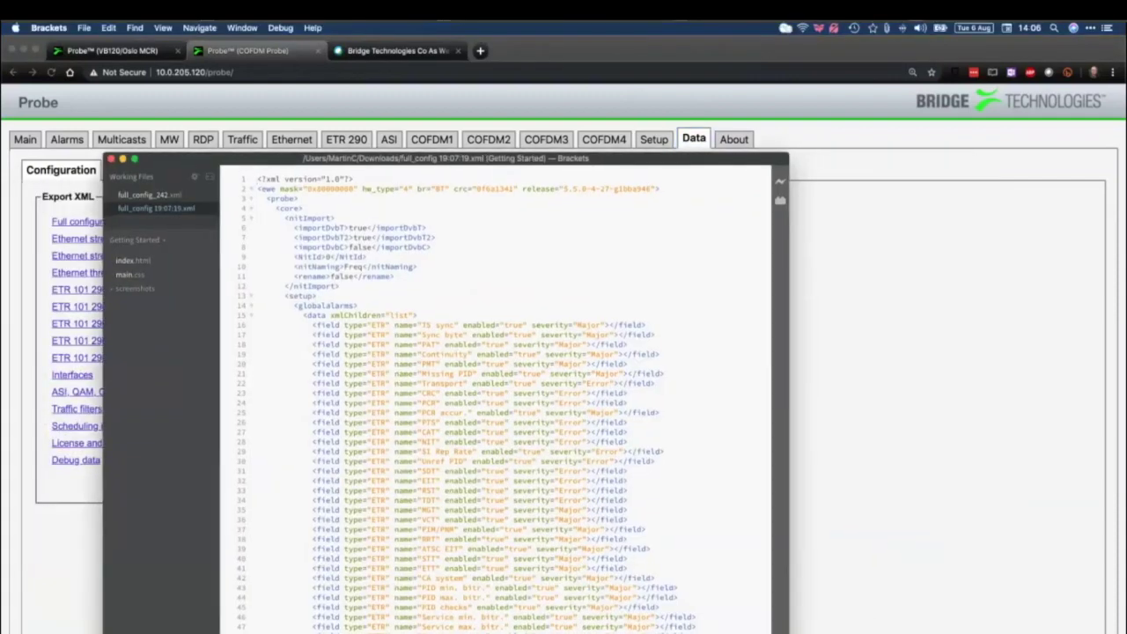
drag(772, 352, 840, 353)
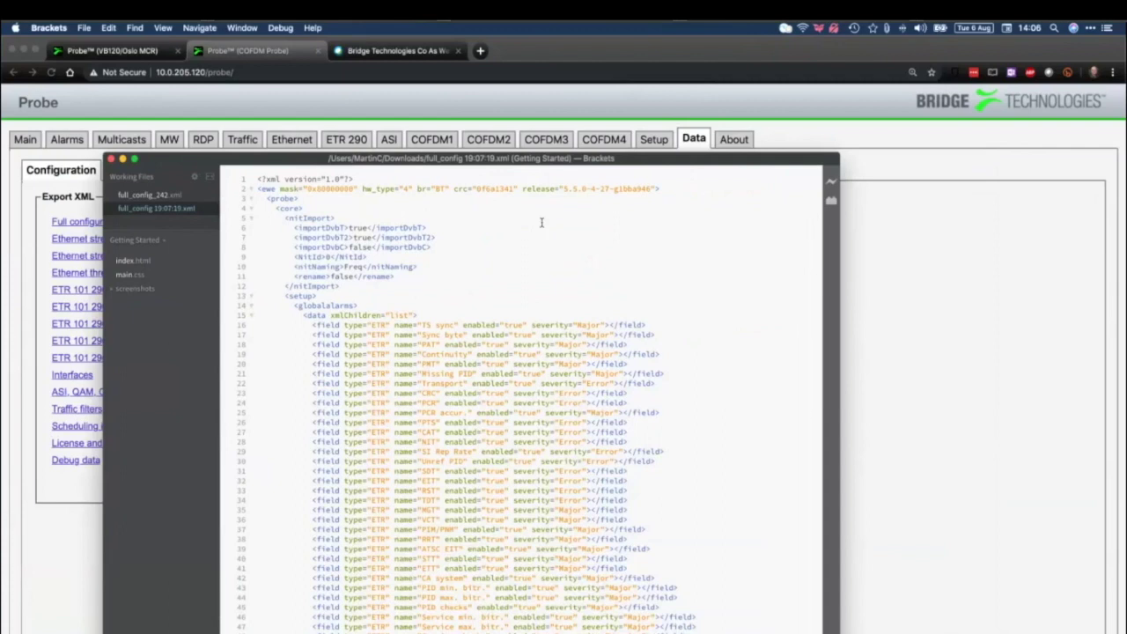
key(super+equal)
key(super+equal)
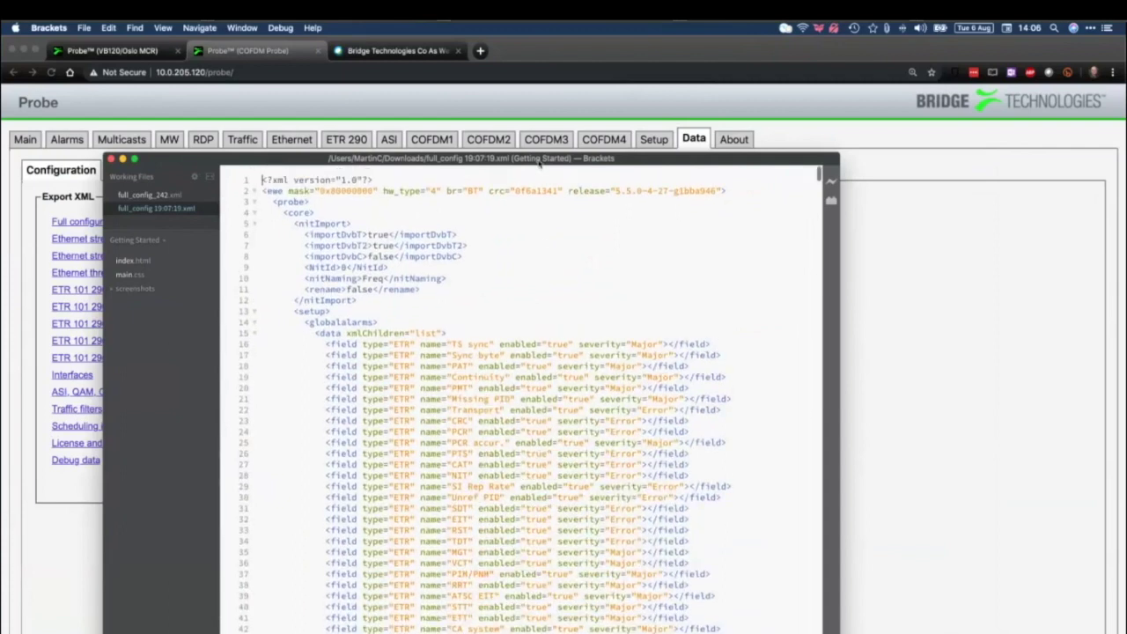
drag(489, 191, 563, 192)
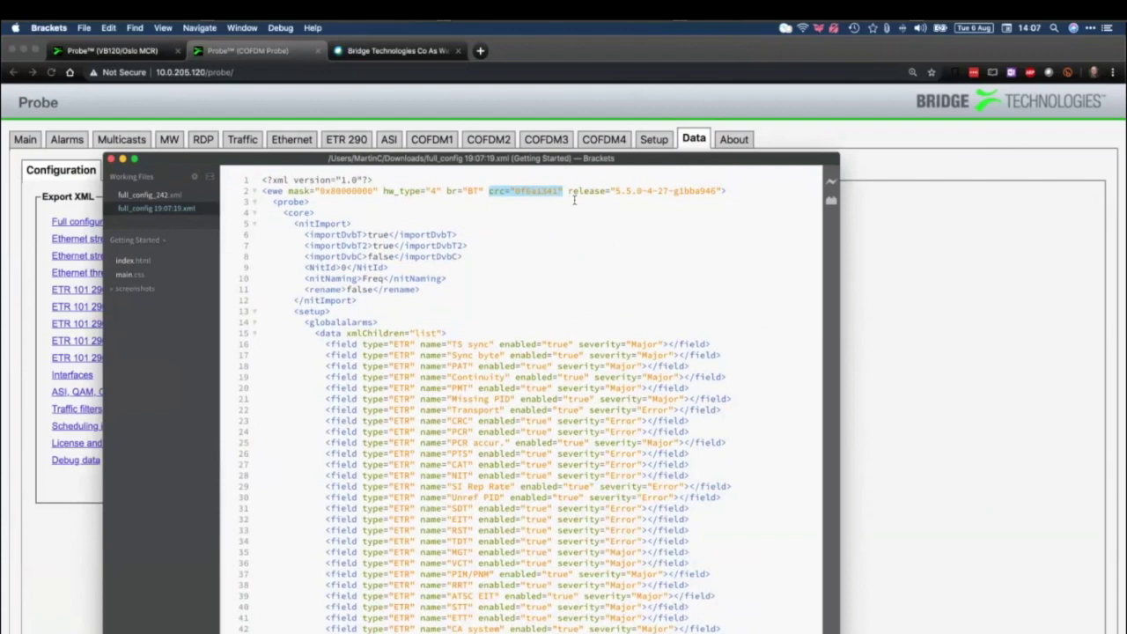
key(BackSpace)
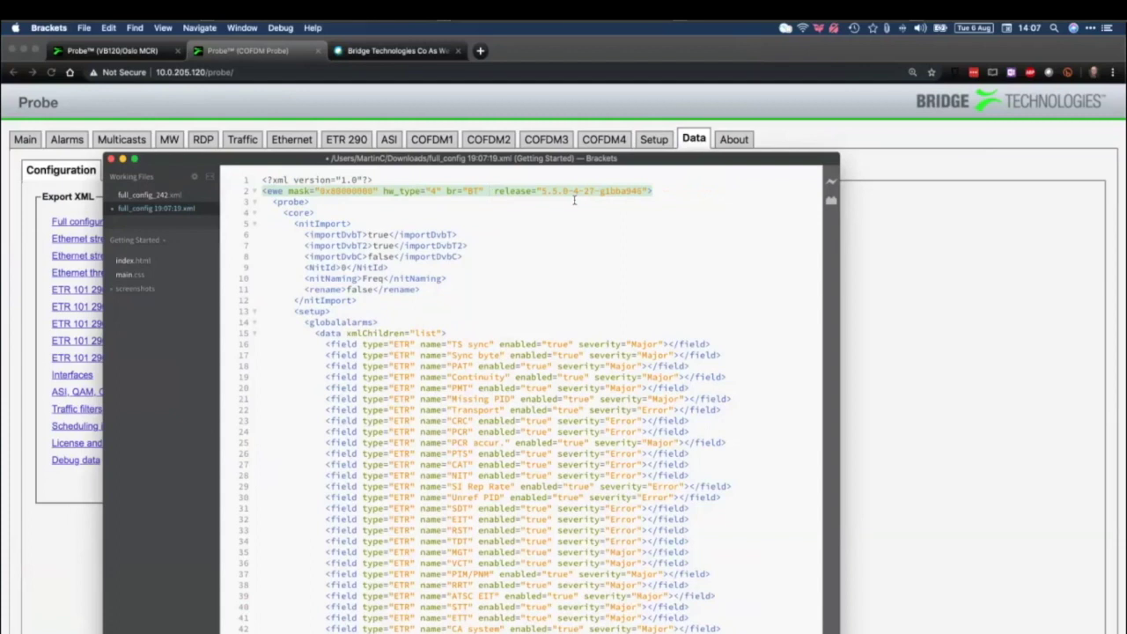
Try closing full_config 19:07:19.xml, then cancel at the unsaved-changes prompt
click(111, 159)
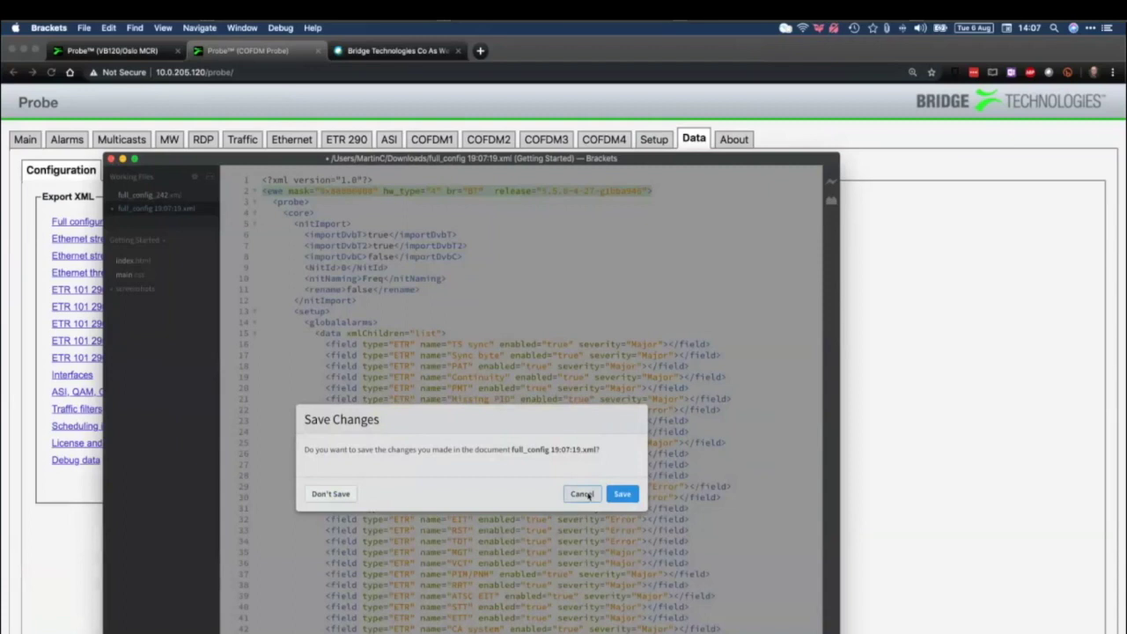
click(583, 494)
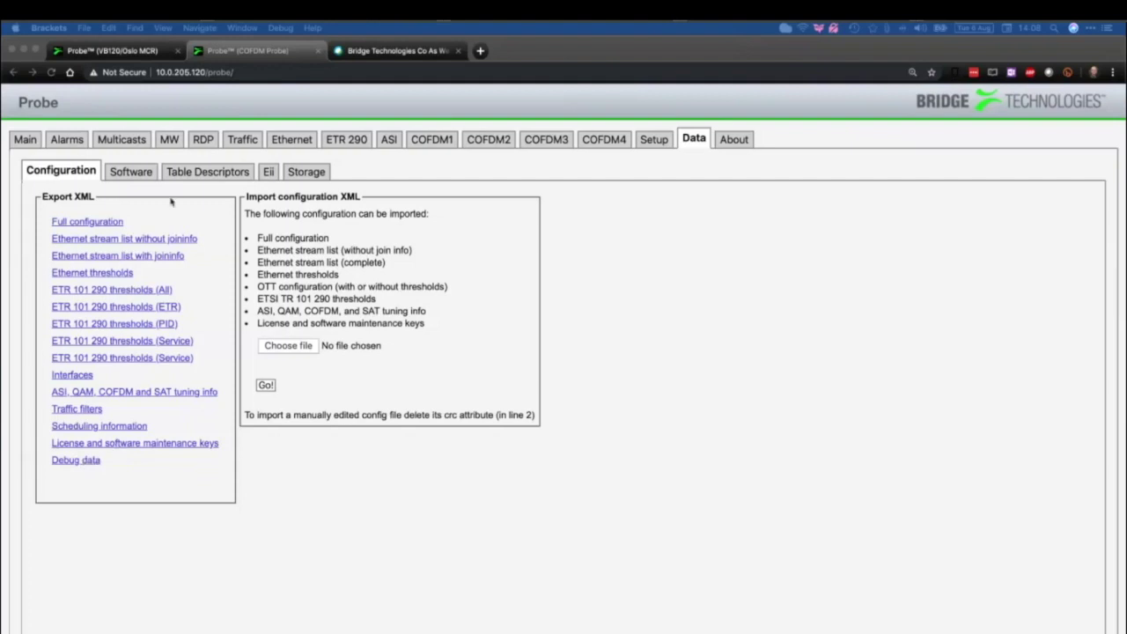
View the Data sub-pages Software, Table Descriptors and Eii, ending on Storage
click(147, 177)
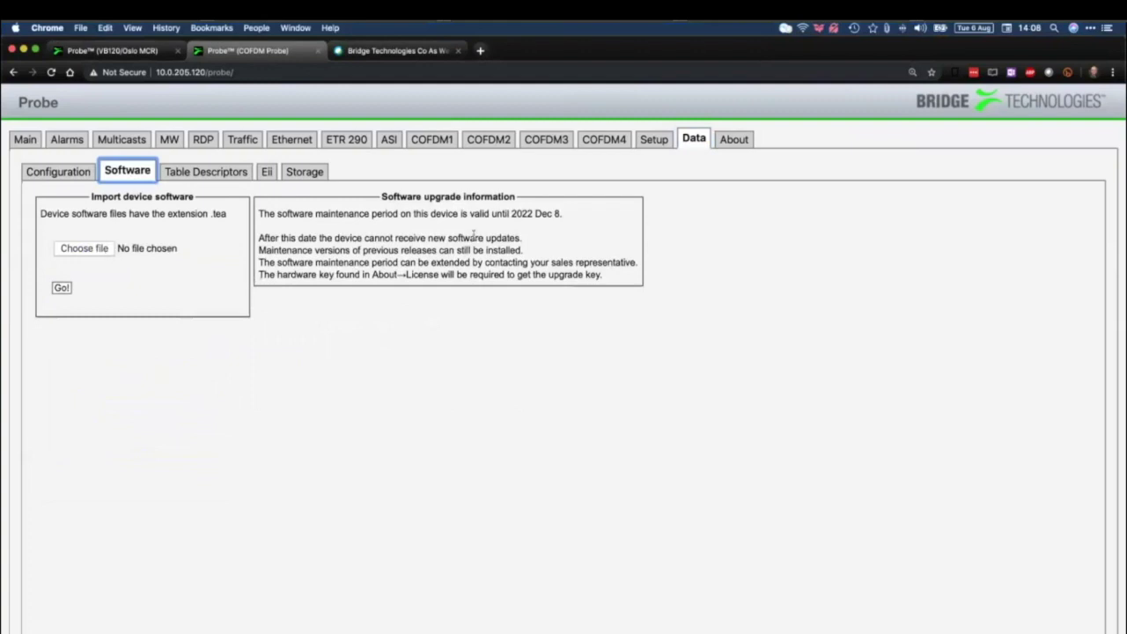
click(208, 173)
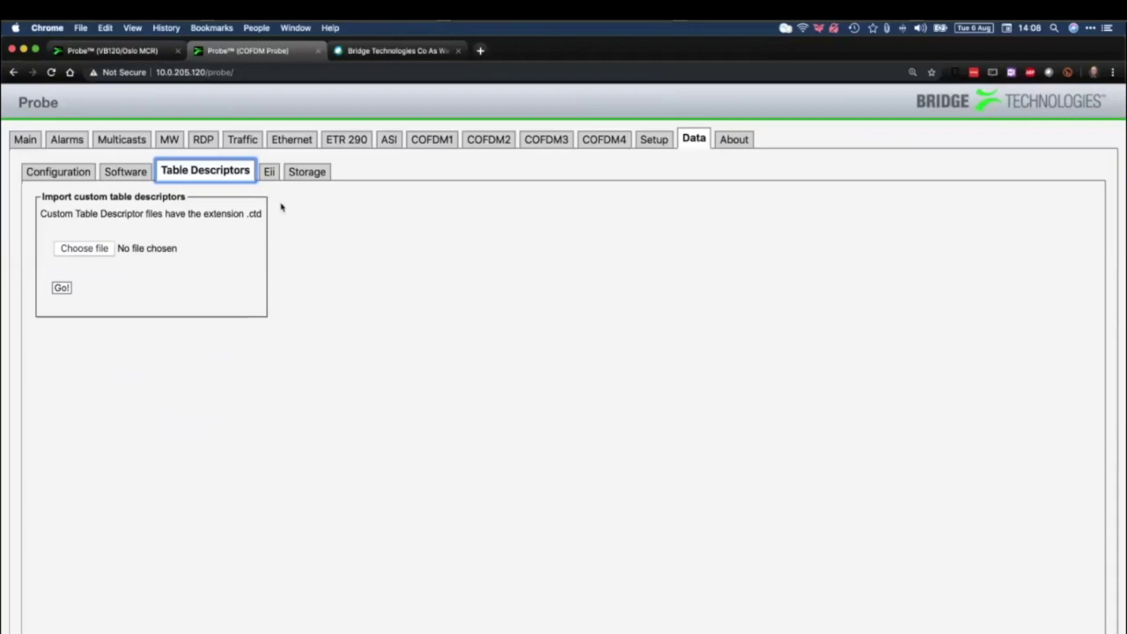
click(270, 171)
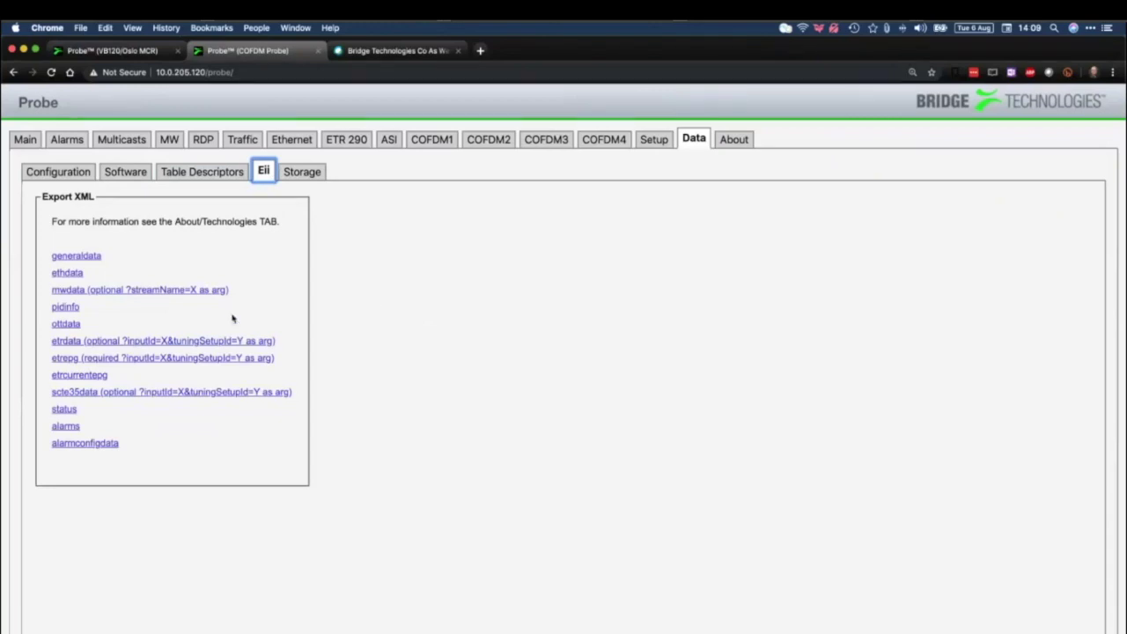
click(303, 172)
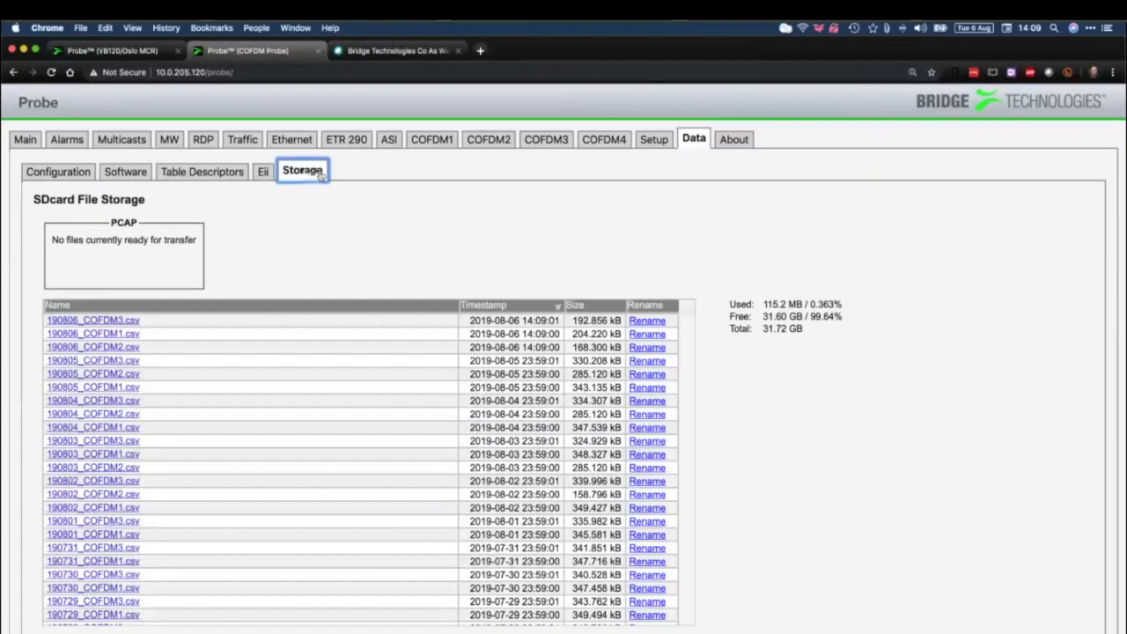
View the About licence details, then return to the Data SDcard Storage list
click(734, 139)
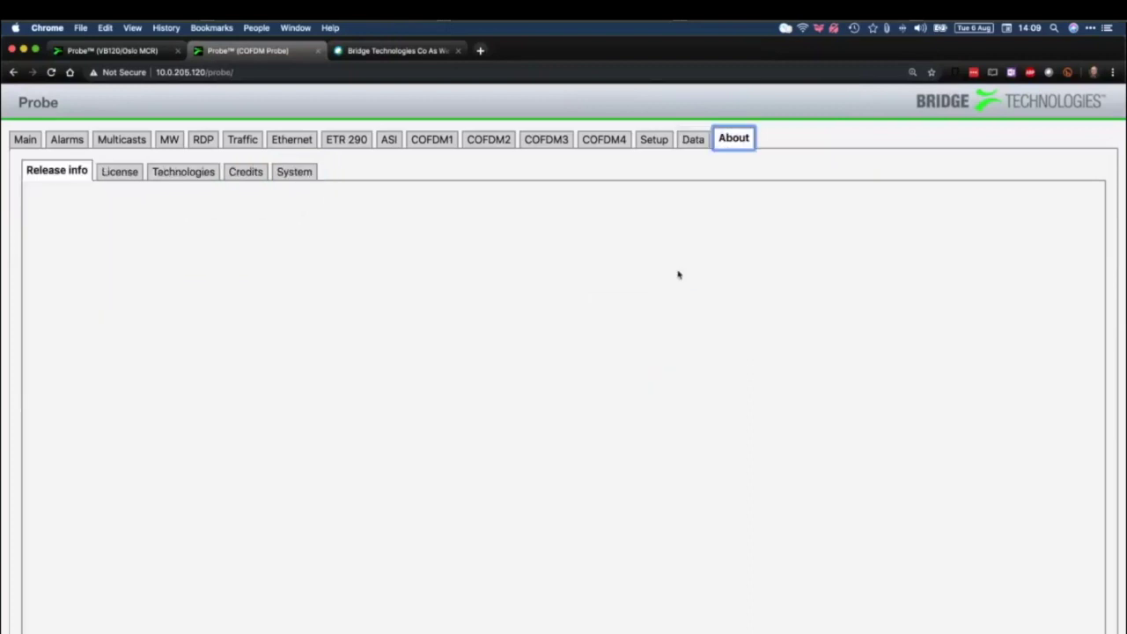
click(120, 172)
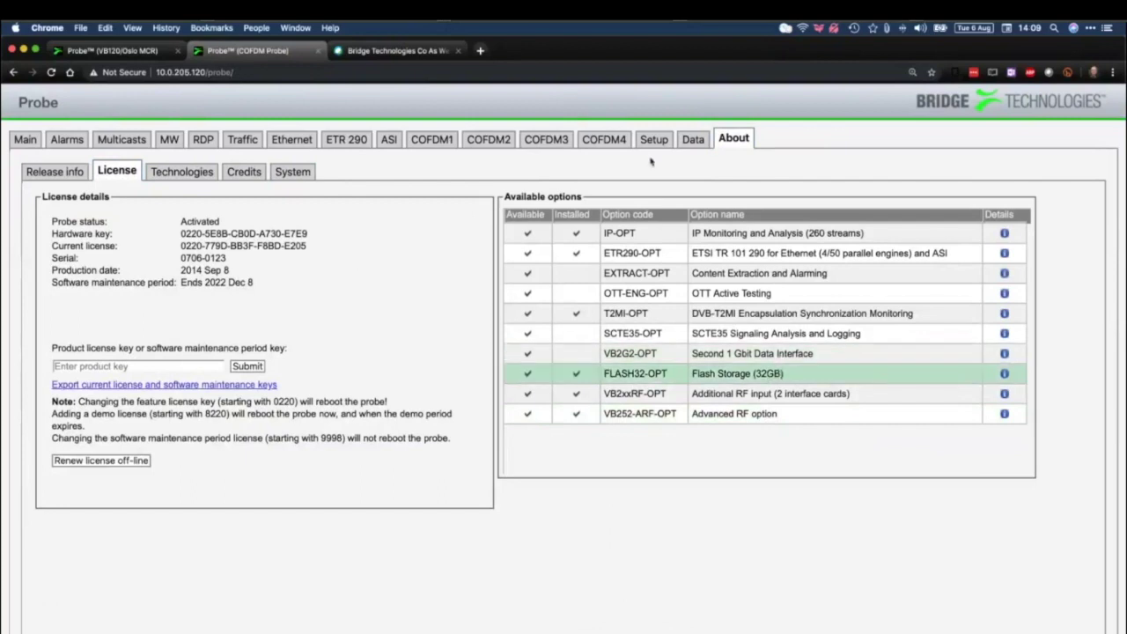
click(693, 139)
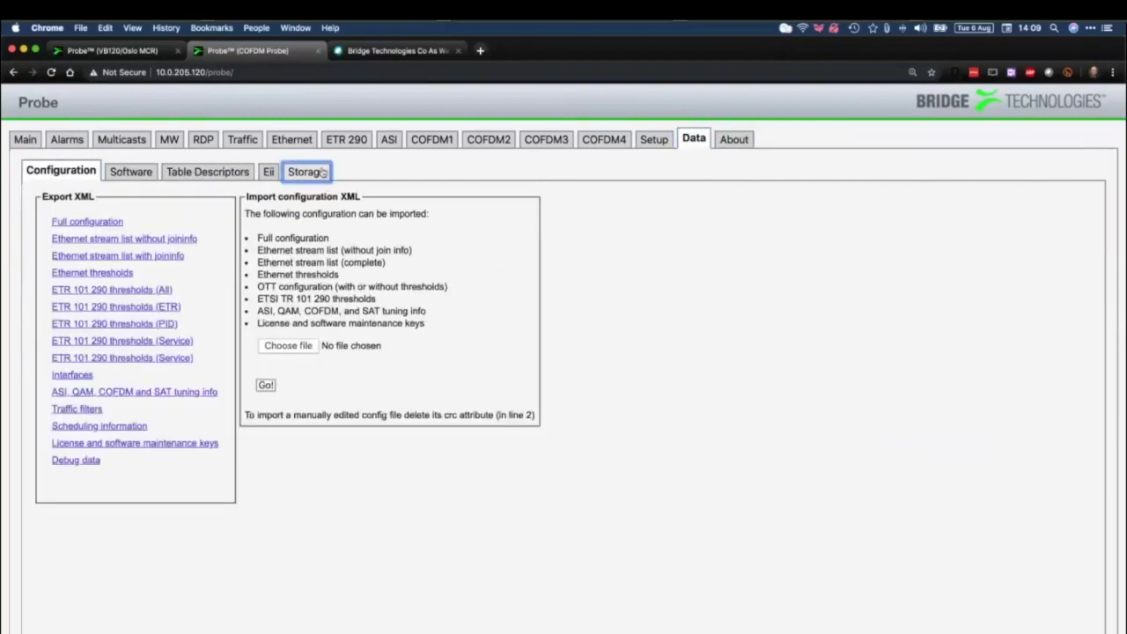
click(322, 173)
Scroll through the stored file list and go back to the About release info
scroll(255, 366, down, 10)
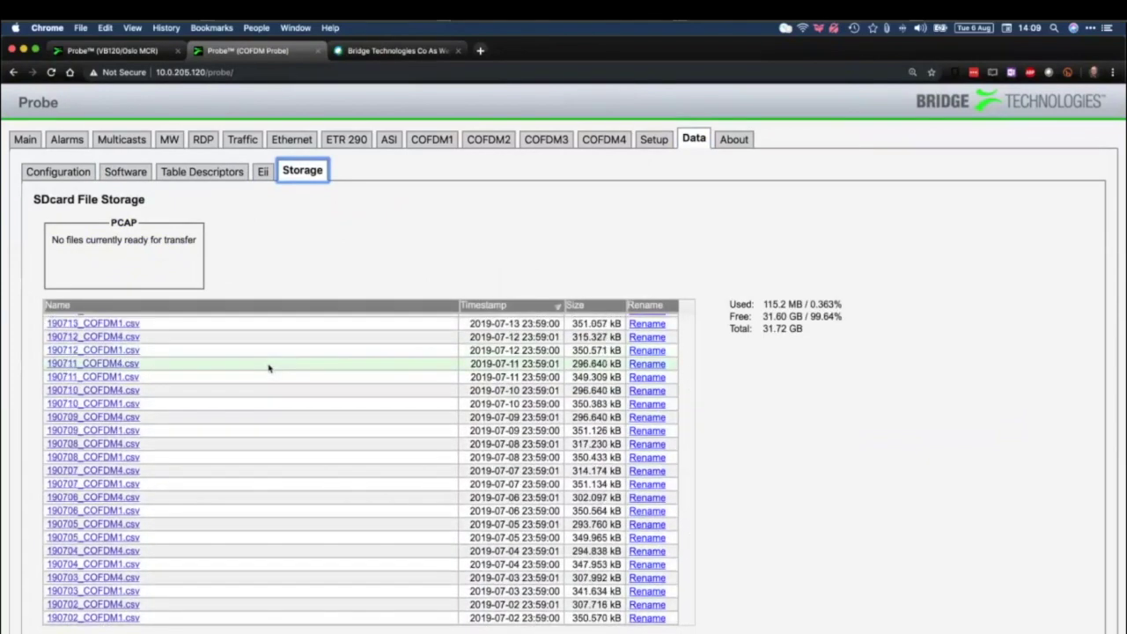
scroll(269, 368, up, 10)
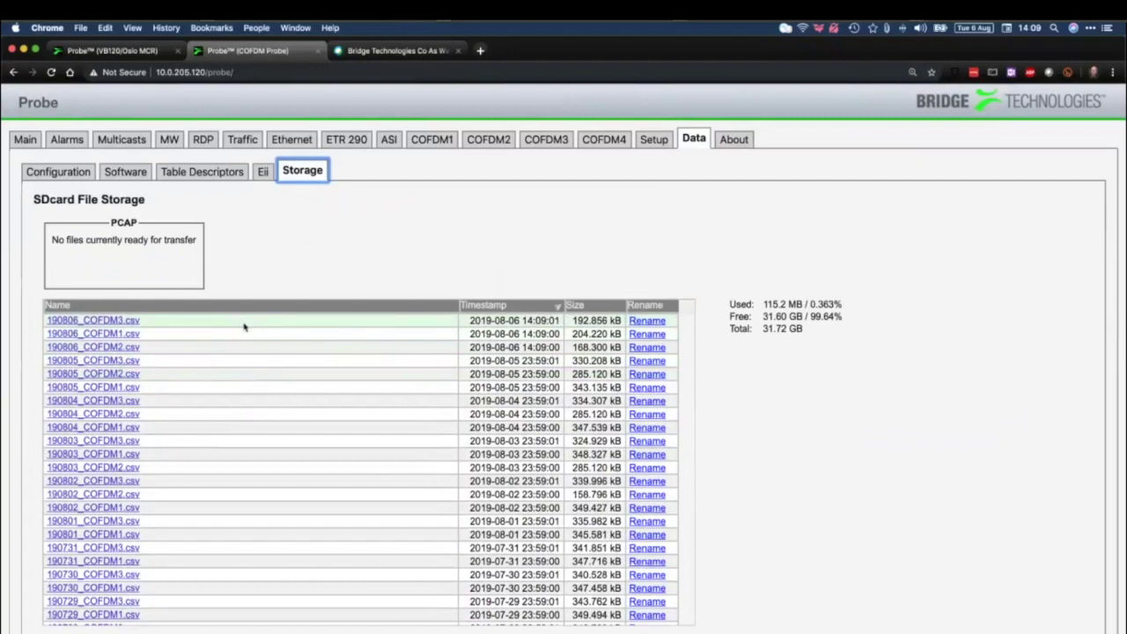
scroll(238, 355, down, 10)
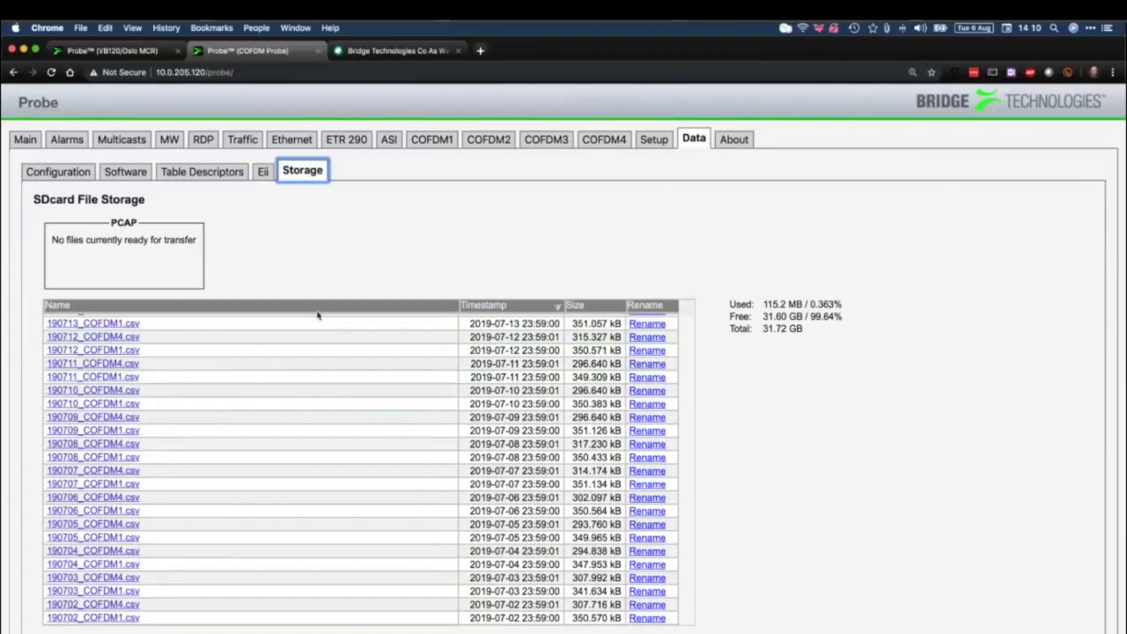
click(733, 139)
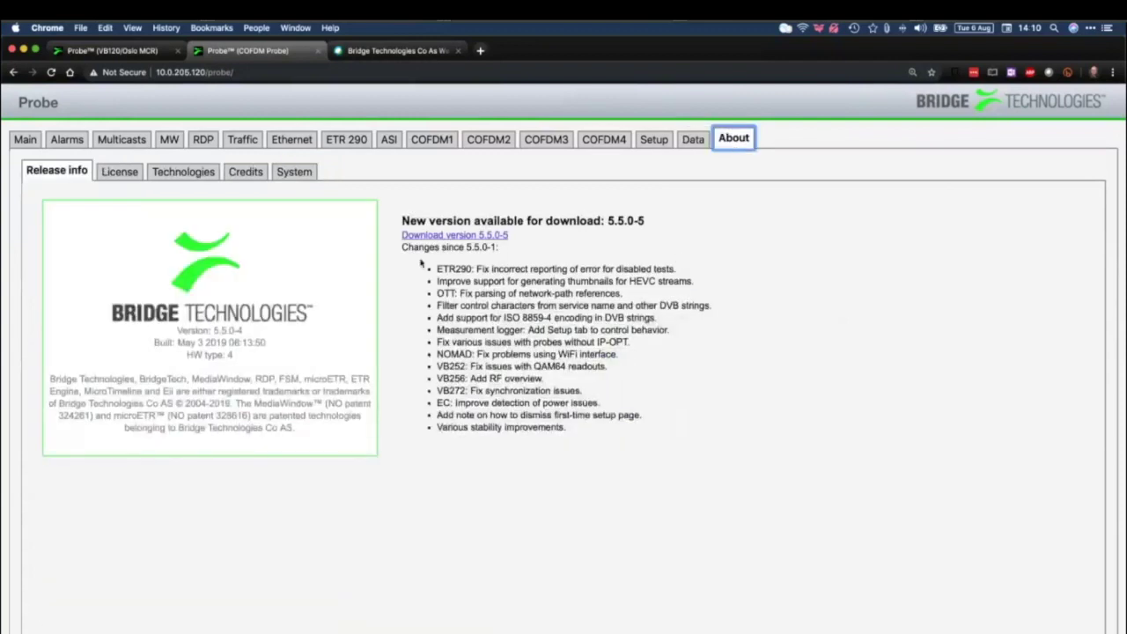
Highlight the Download version 5.5.0-5 text and show the License page's activation status and installed options
drag(512, 238, 401, 238)
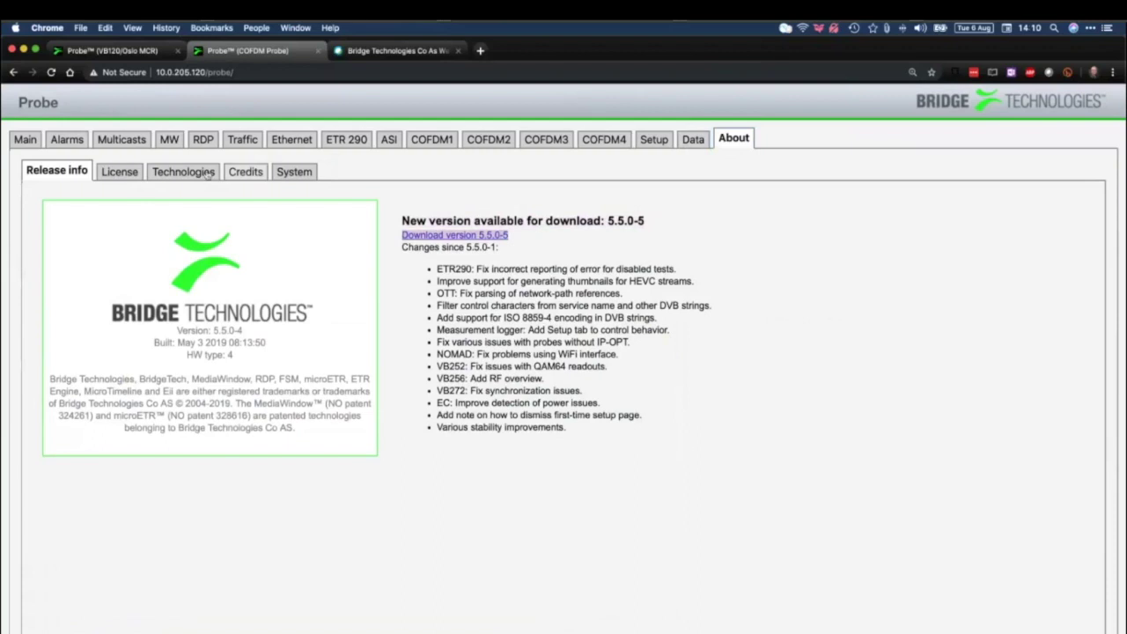
click(119, 171)
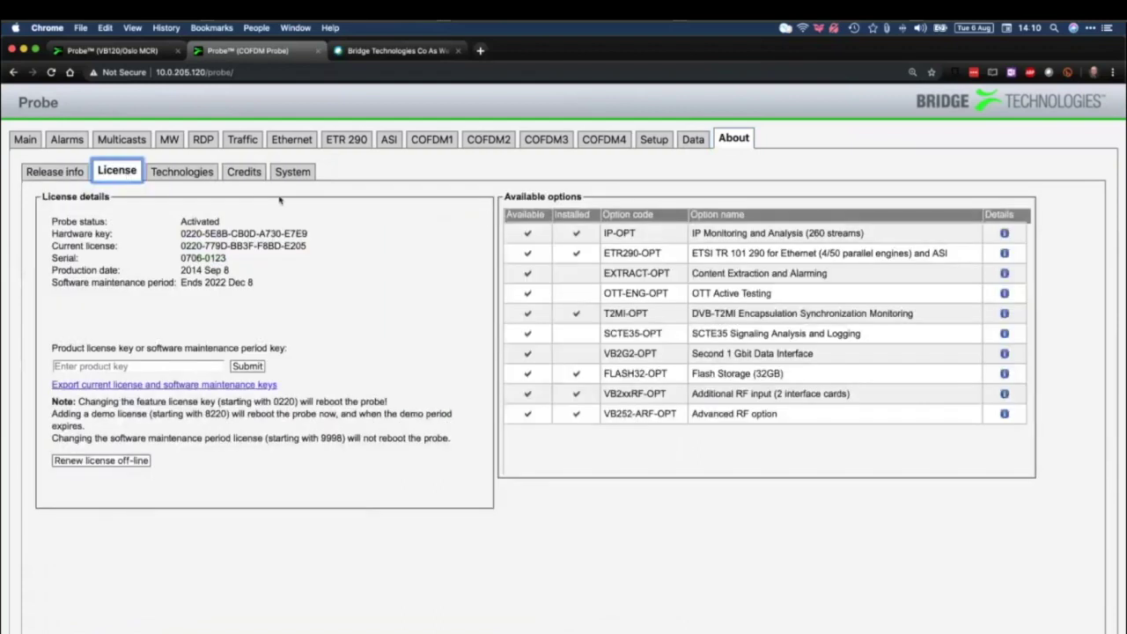
Check the SCTE35-OPT option and product key field, review System process status, then return to Data
click(719, 355)
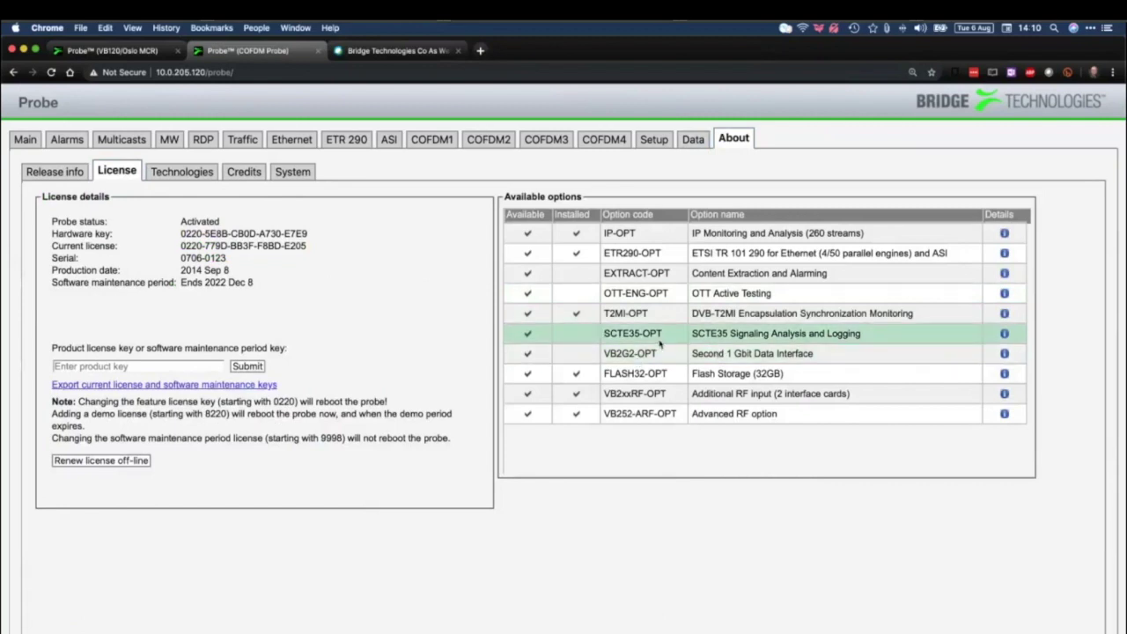
click(179, 363)
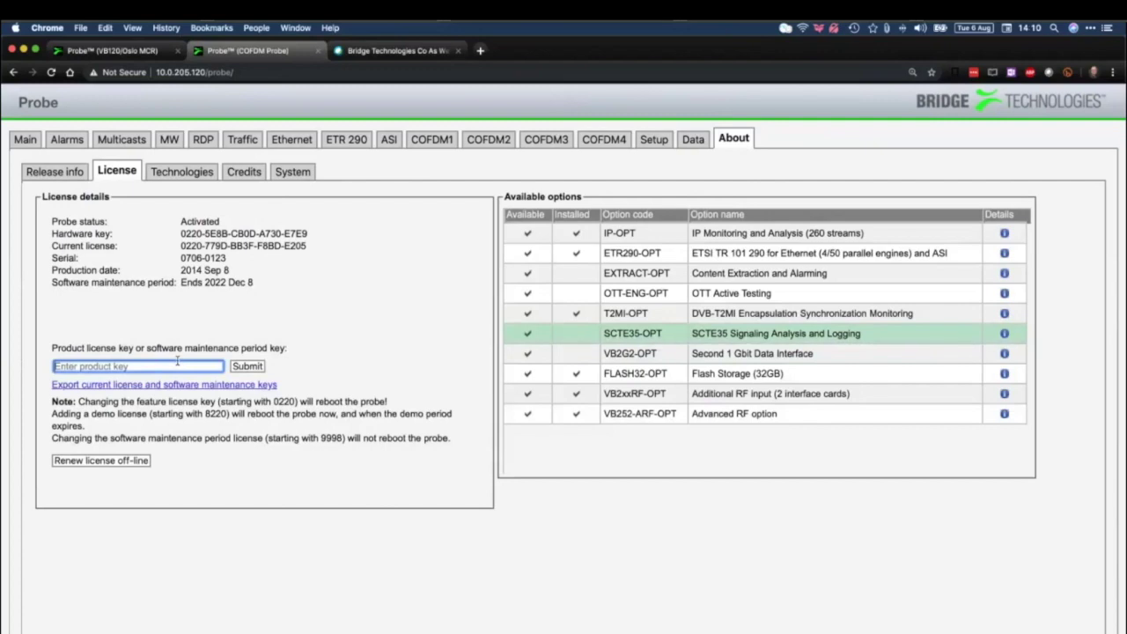
click(296, 174)
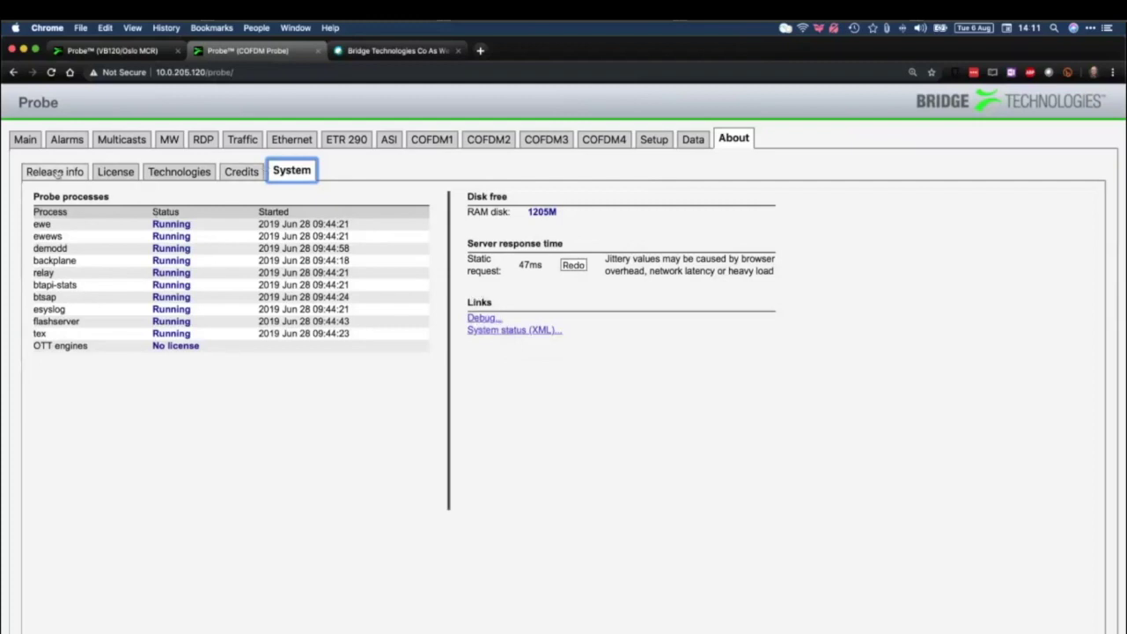
click(693, 139)
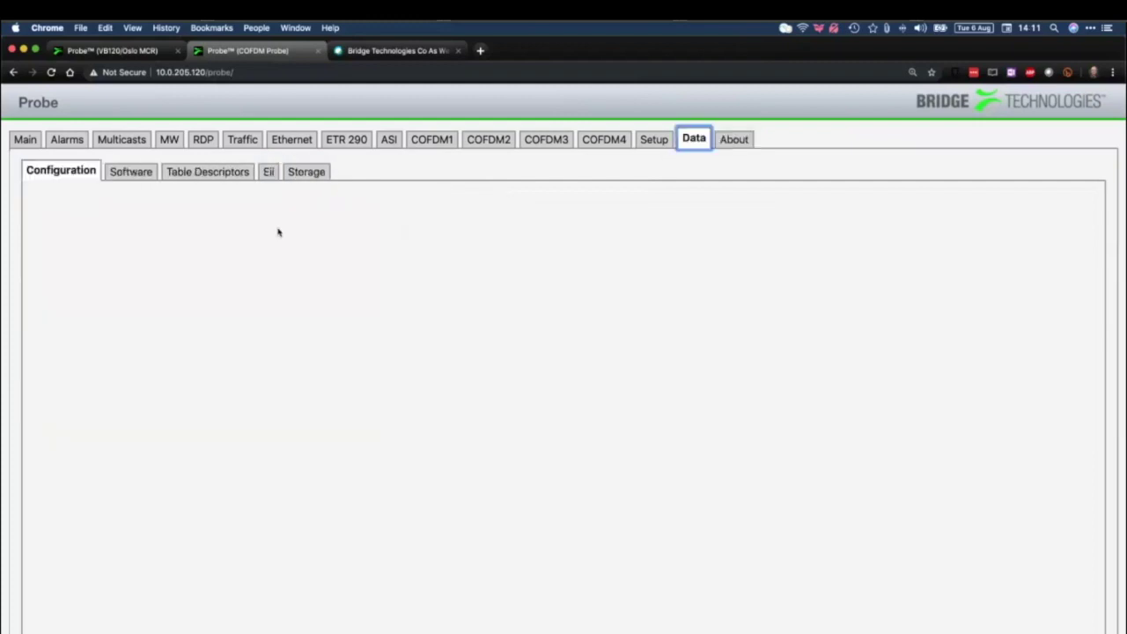
click(124, 465)
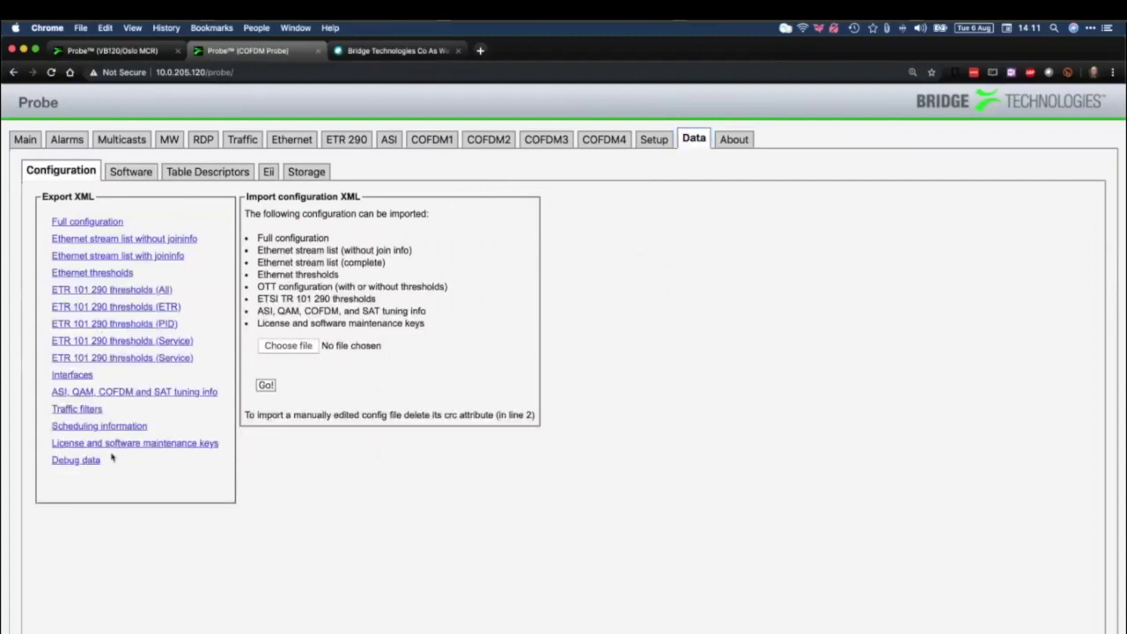